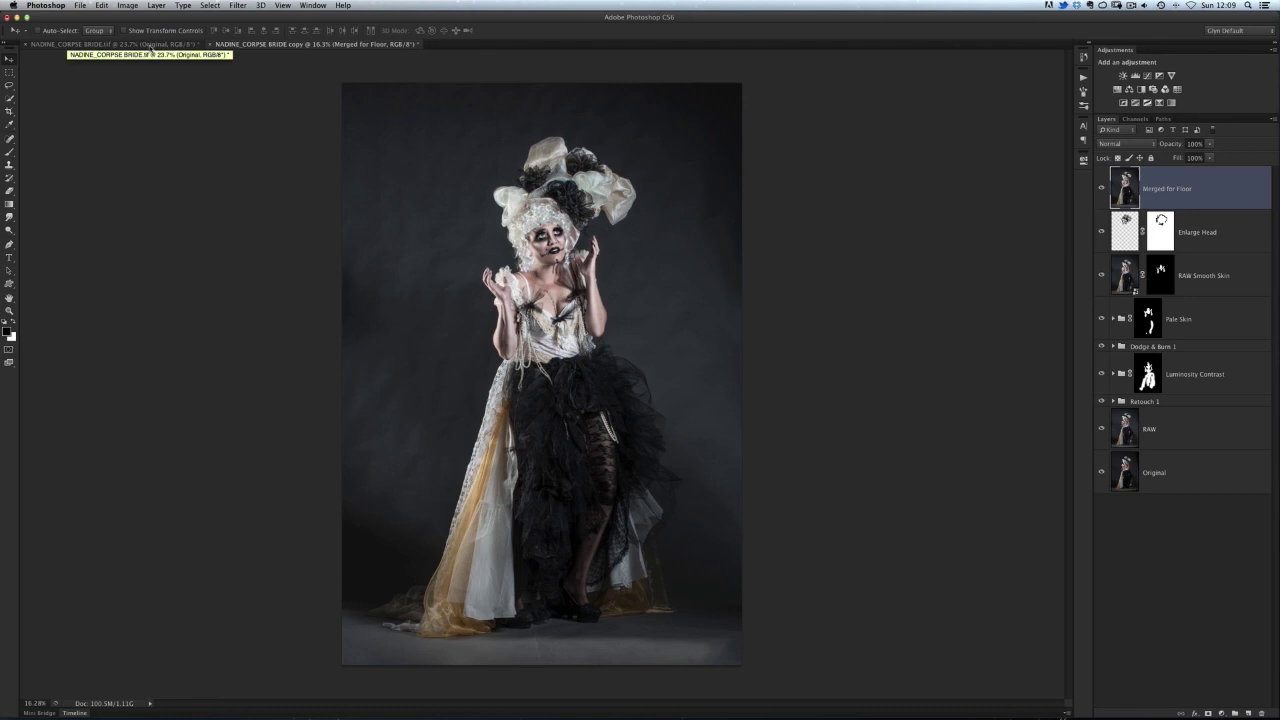
Step: View the finished corpse bride composite with the chequered floor, and return to the working copy document
{"action": "left_click", "coordinate": [150, 45]}
{"action": "scroll", "coordinate": [519, 445], "scroll_direction": "down", "scroll_amount": 2}
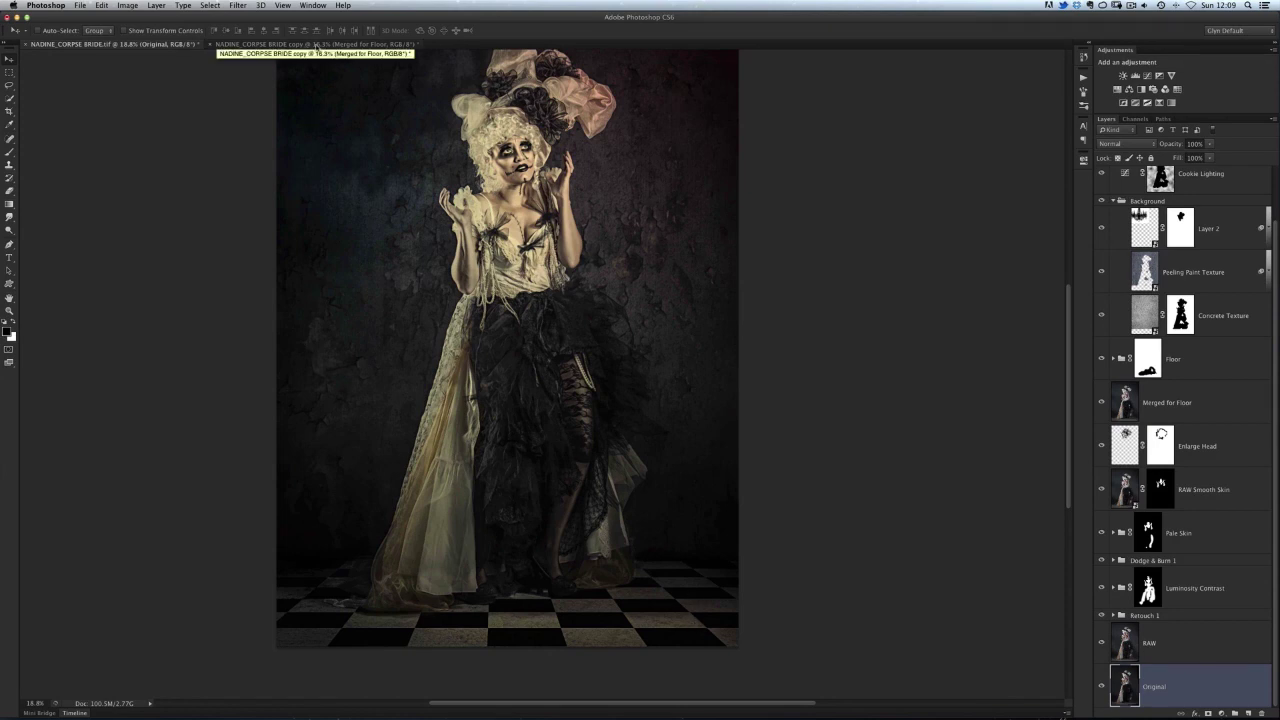
{"action": "left_click", "coordinate": [304, 47]}
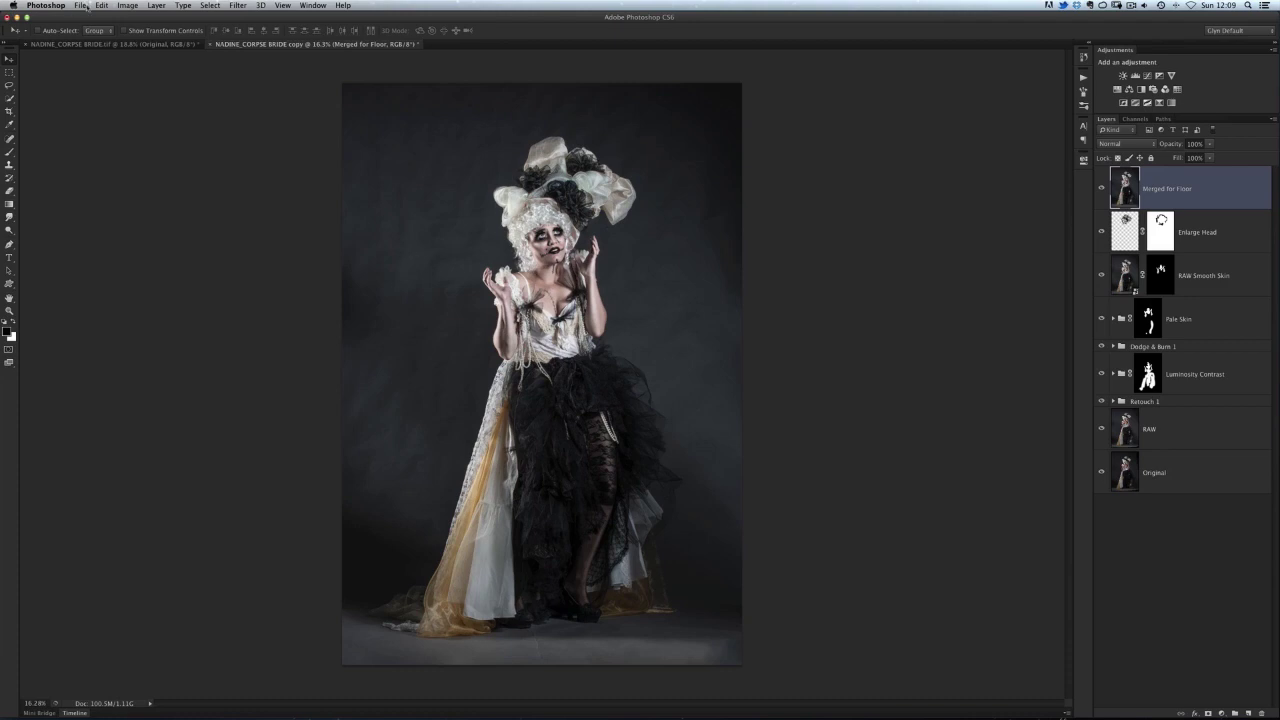
Step: Create a new 1000 x 1000 pixel RGB document at 240 pixels/inch with a white background
{"action": "left_click", "coordinate": [80, 5]}
{"action": "left_click", "coordinate": [93, 22]}
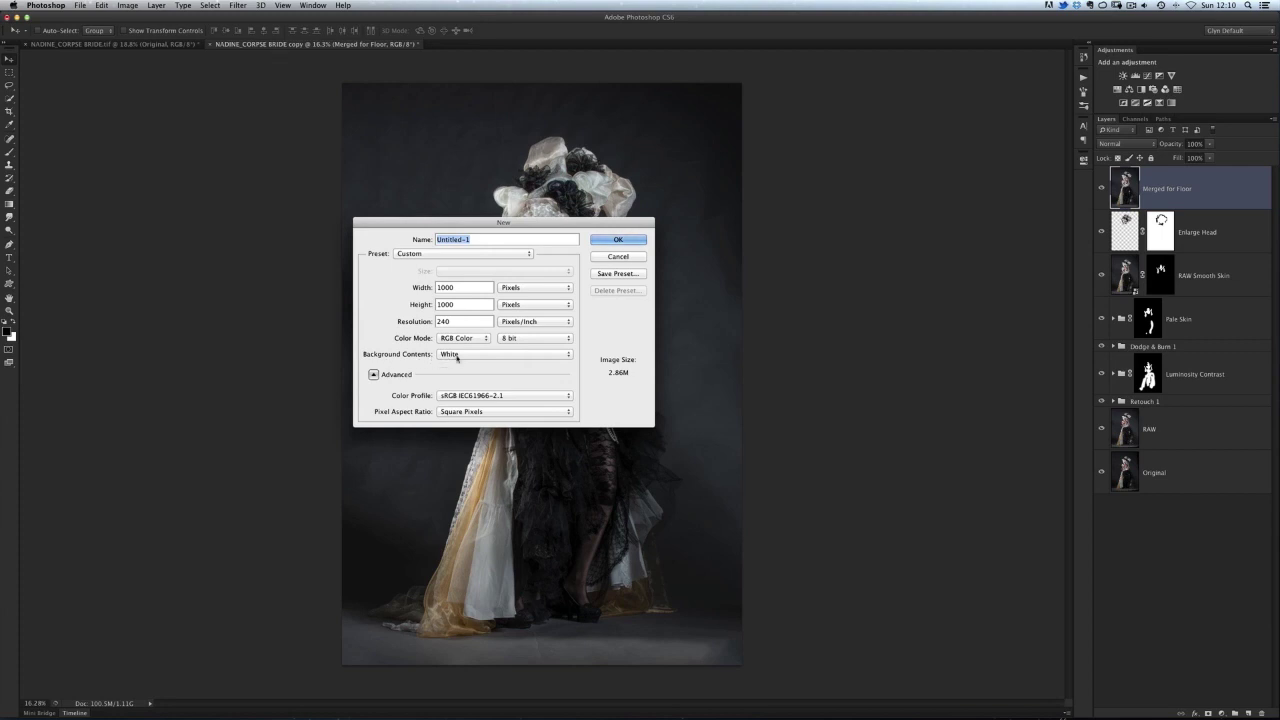
{"action": "left_click", "coordinate": [618, 239]}
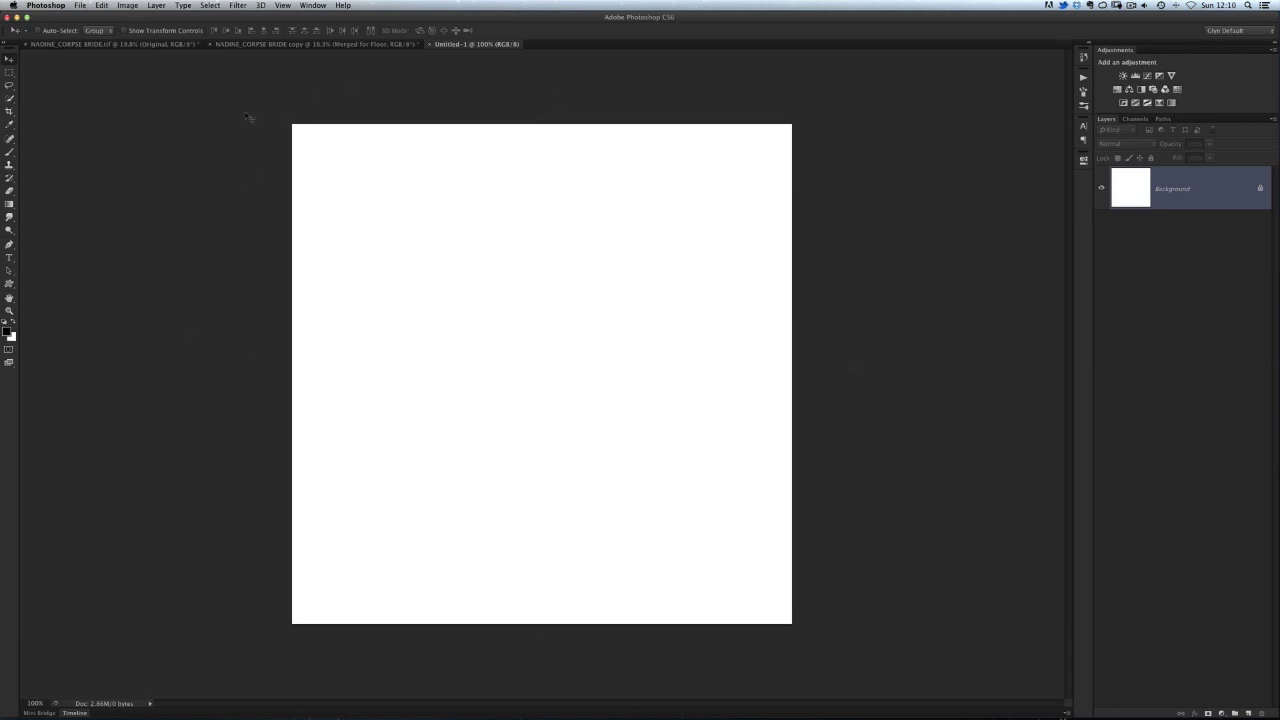
Step: Add a vertical guide at 50% of the blank document's width
{"action": "left_click", "coordinate": [283, 6]}
{"action": "left_click", "coordinate": [298, 257]}
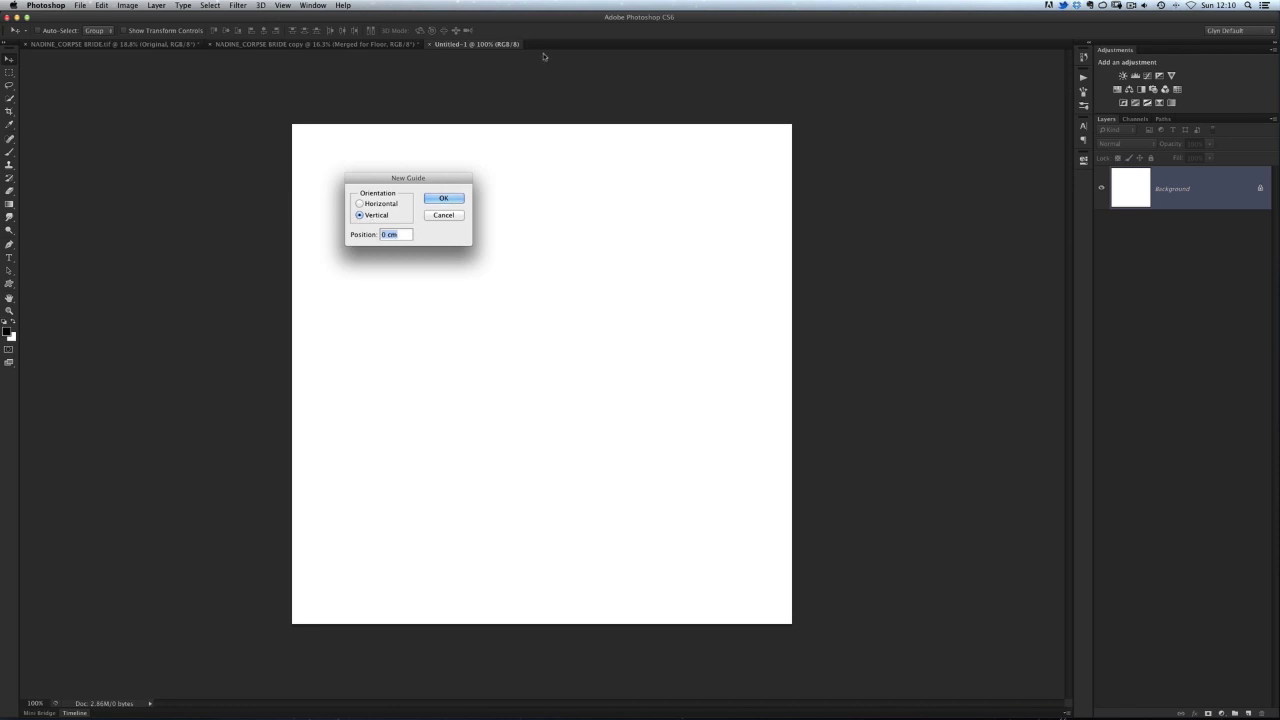
{"action": "type", "text": "50%"}
{"action": "left_click", "coordinate": [446, 199]}
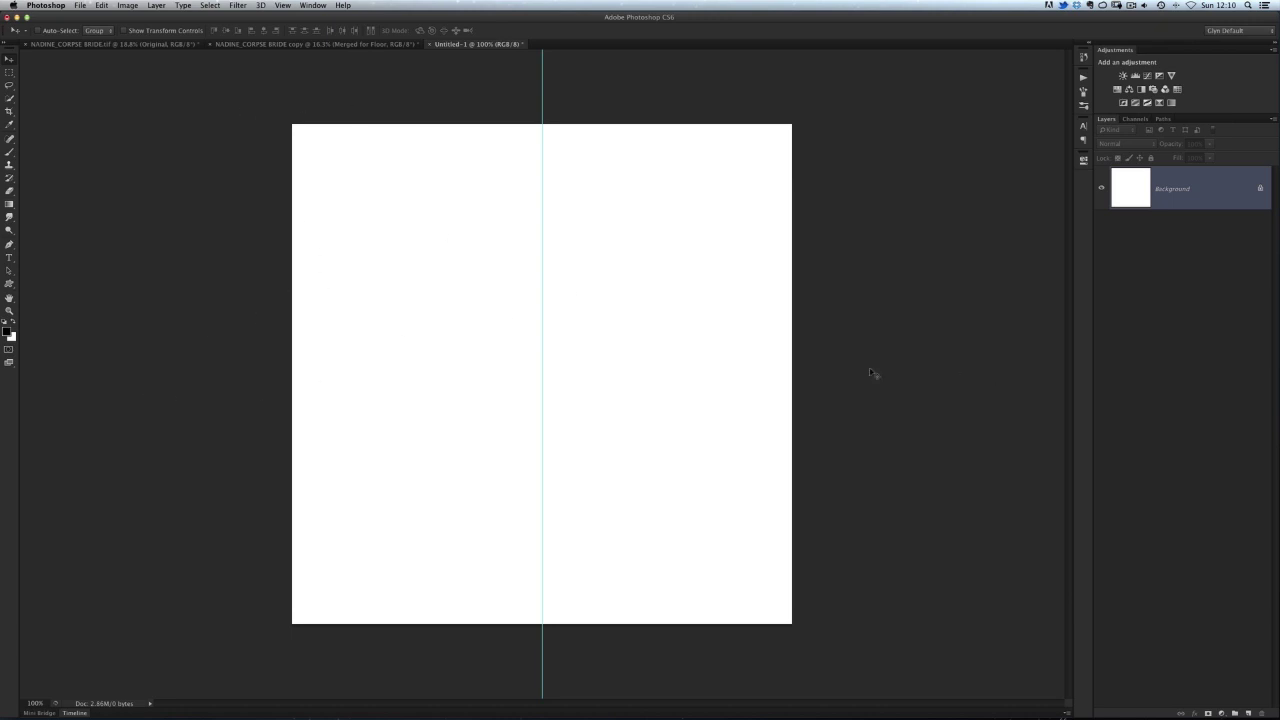
Step: Add a horizontal guide at 50% of the document's height
{"action": "left_click", "coordinate": [280, 7]}
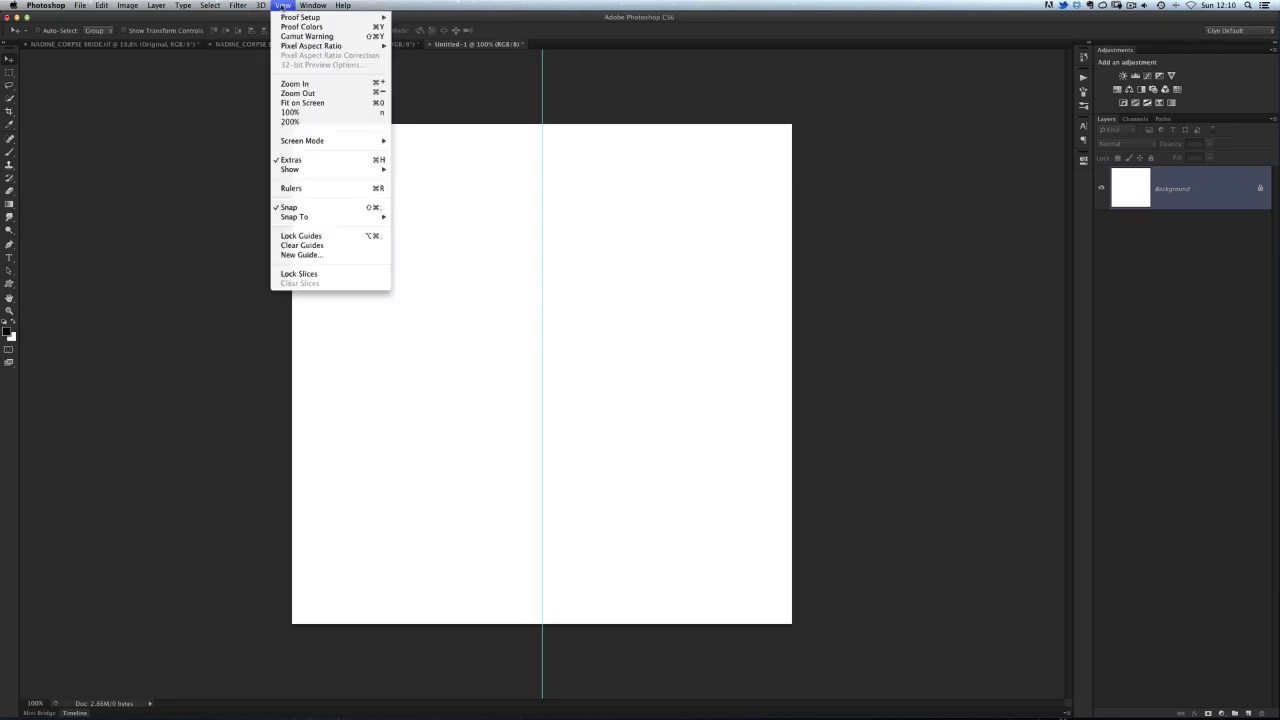
{"action": "left_click", "coordinate": [302, 256]}
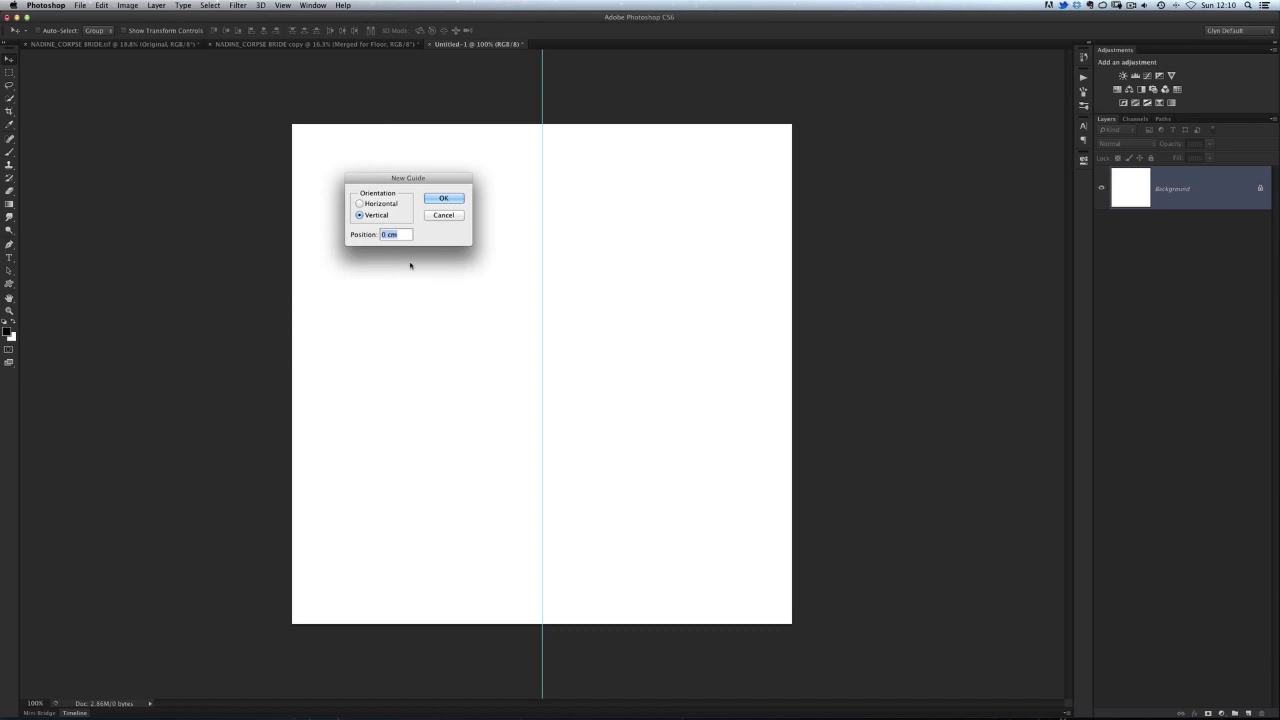
{"action": "left_click", "coordinate": [360, 203]}
{"action": "type", "text": "50%"}
{"action": "left_click", "coordinate": [445, 199]}
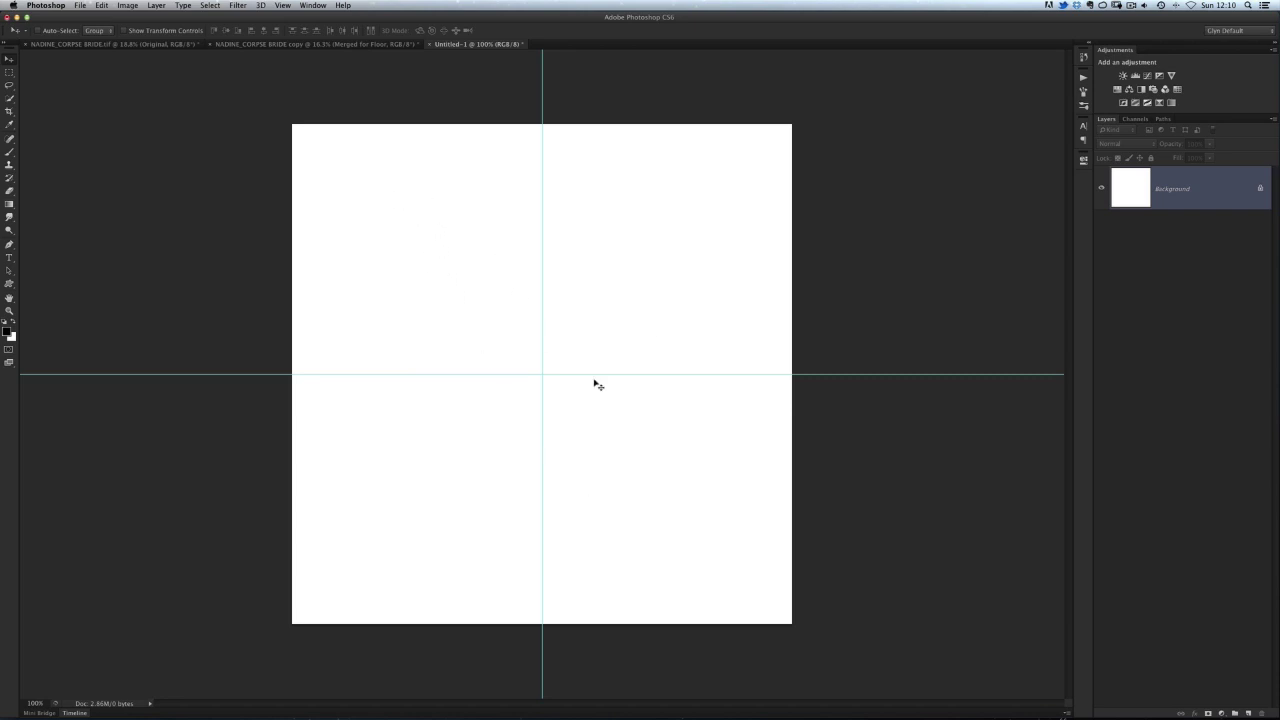
Step: Select the canvas's upper-left and lower-right quadrants together with the Rectangular Marquee tool, snapping to the guides
{"action": "key", "text": "m"}
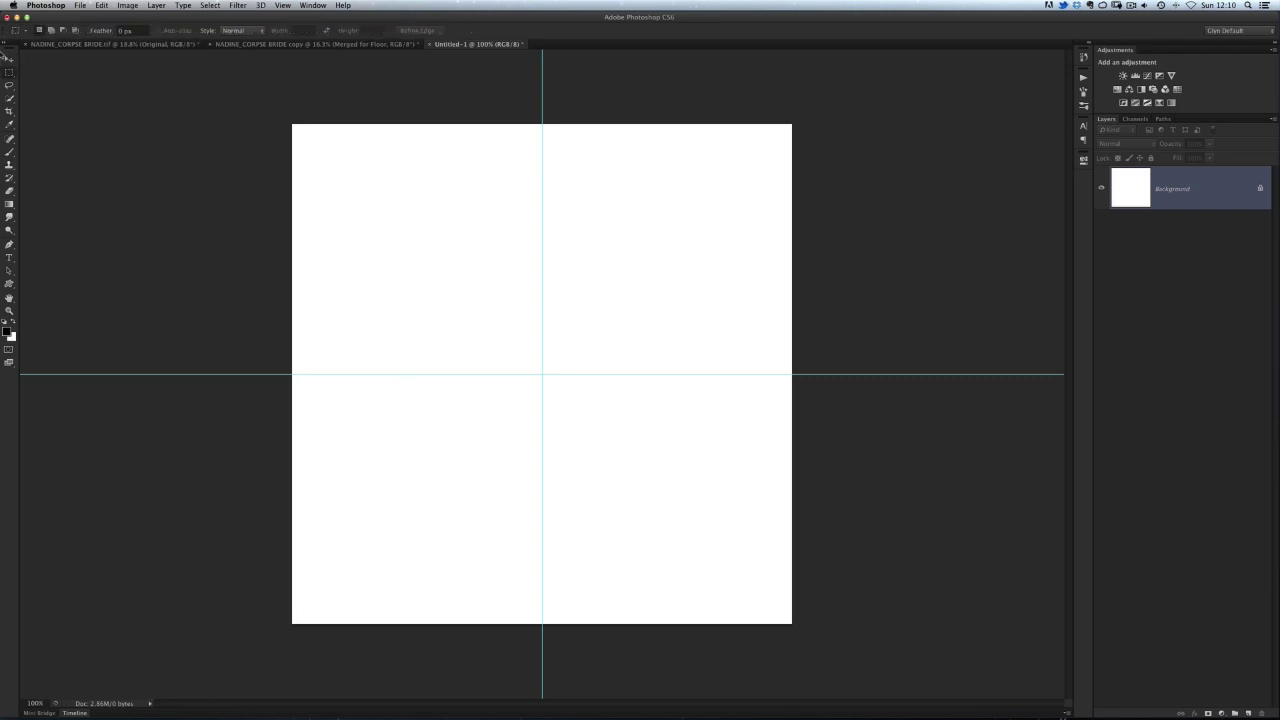
{"action": "left_click", "coordinate": [7, 73]}
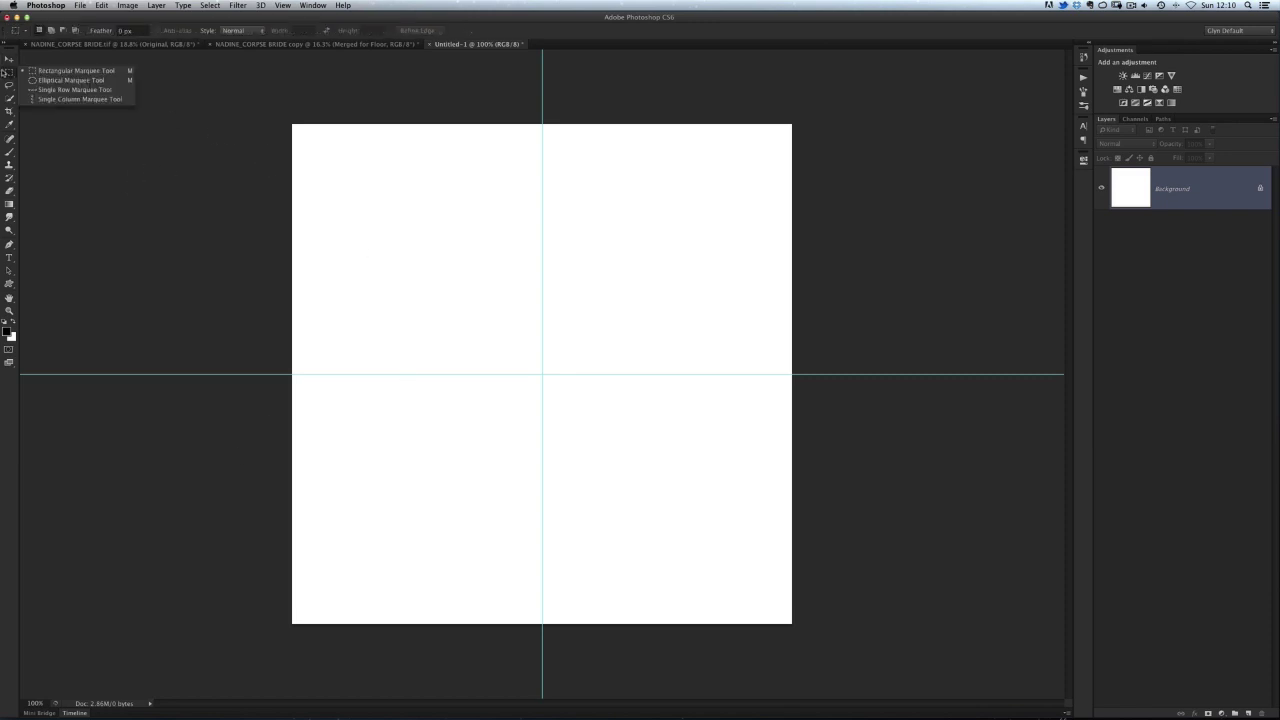
{"action": "left_click", "coordinate": [73, 74]}
{"action": "left_click_drag", "start_coordinate": [292, 124], "coordinate": [552, 375]}
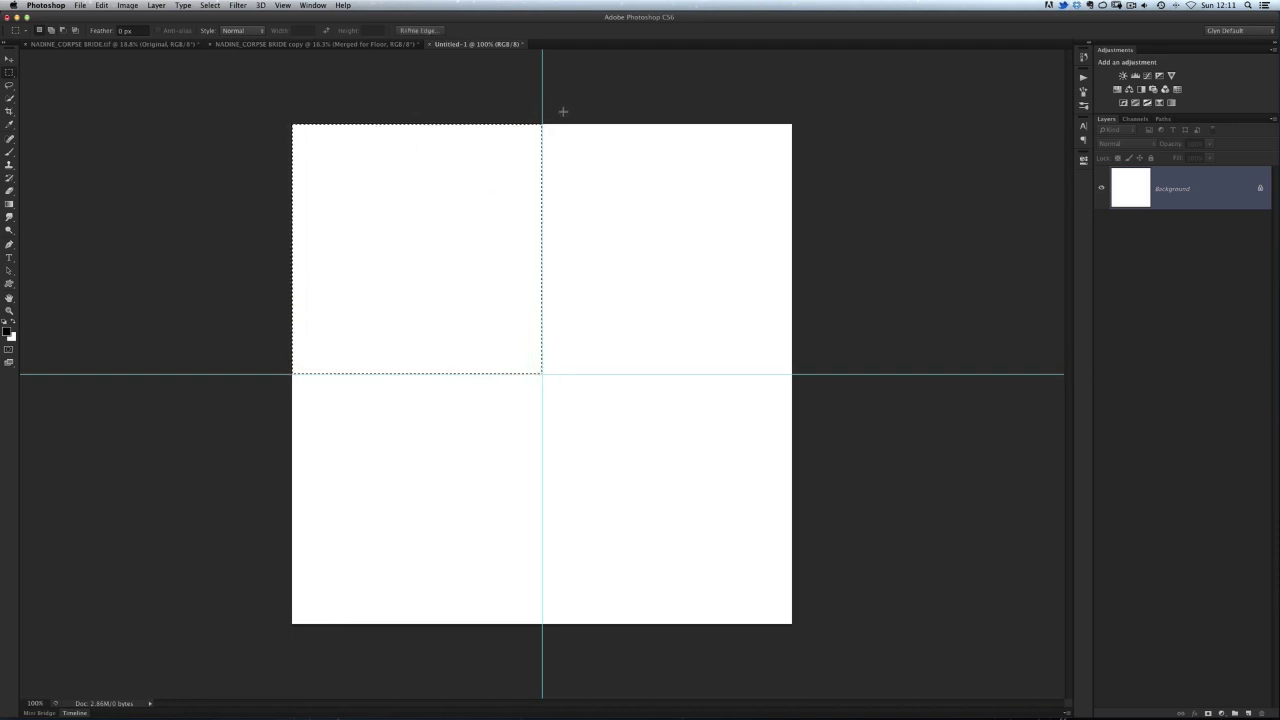
{"action": "left_click", "coordinate": [284, 6]}
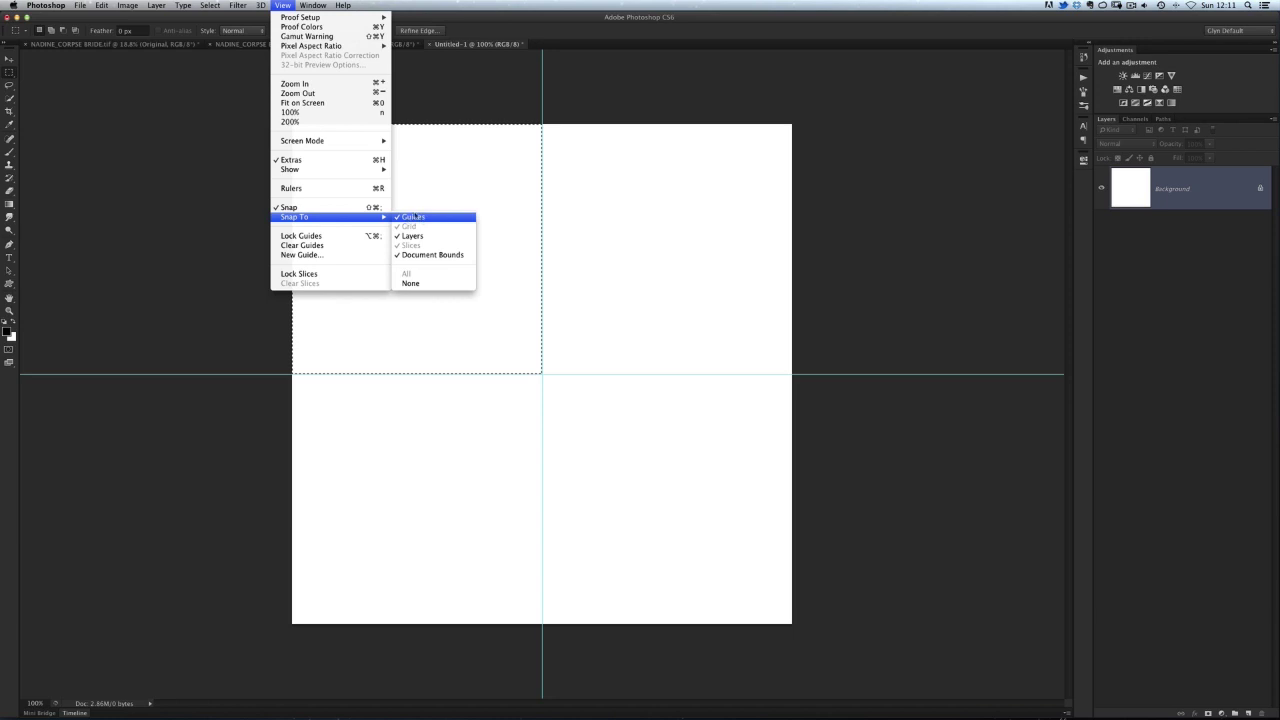
{"action": "left_click", "coordinate": [602, 72]}
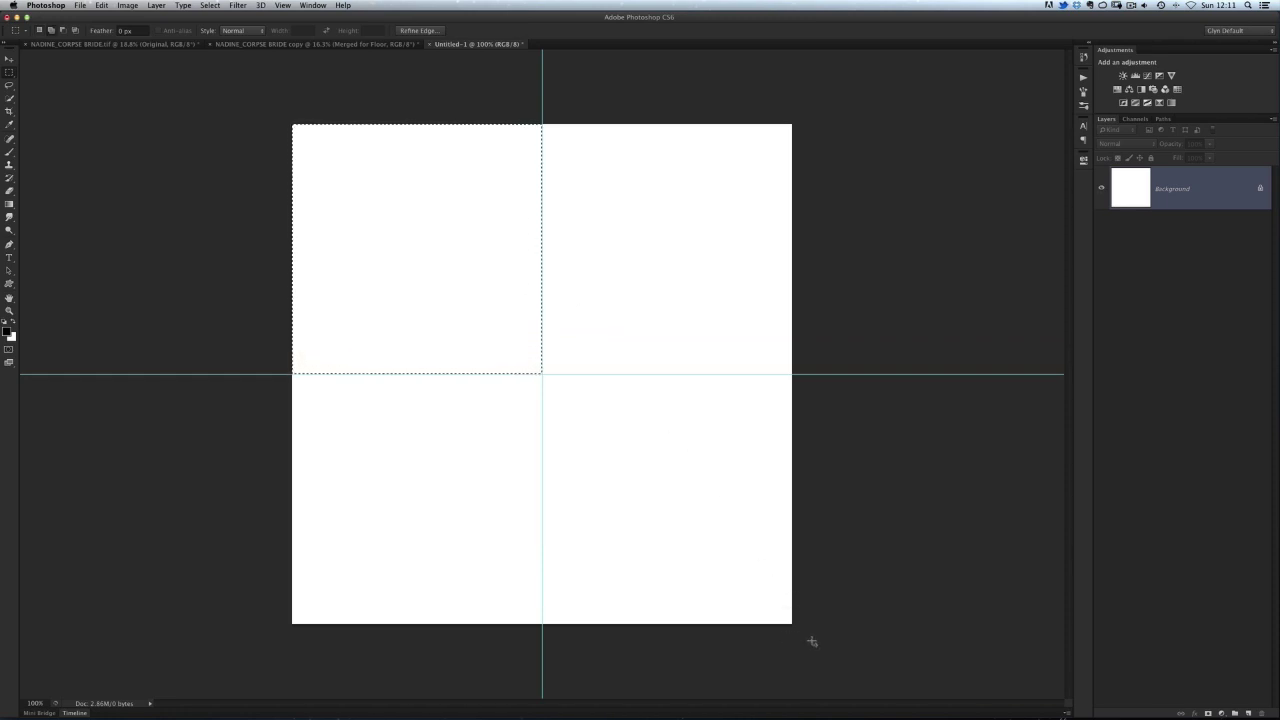
{"action": "left_click_drag", "start_coordinate": [813, 641], "coordinate": [542, 375]}
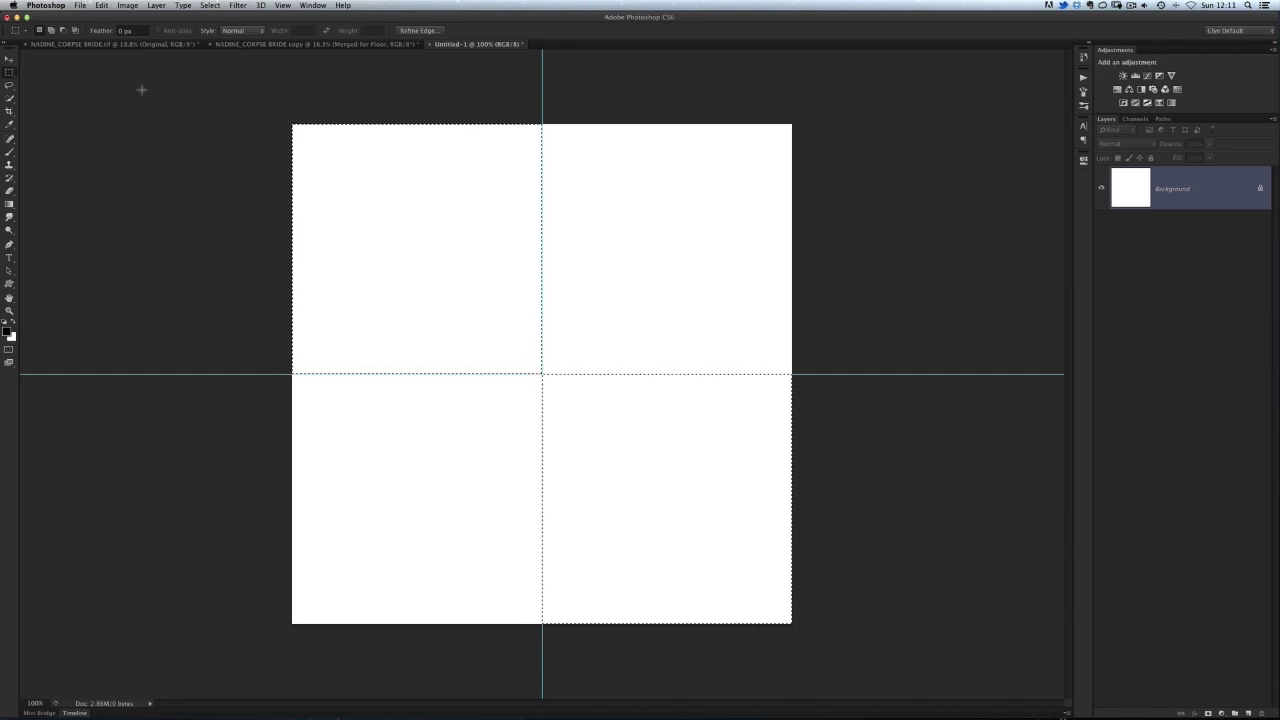
Step: Fill the two selected quadrants with black in Normal mode at 100% opacity, and deselect
{"action": "left_click", "coordinate": [102, 5]}
{"action": "left_click", "coordinate": [110, 170]}
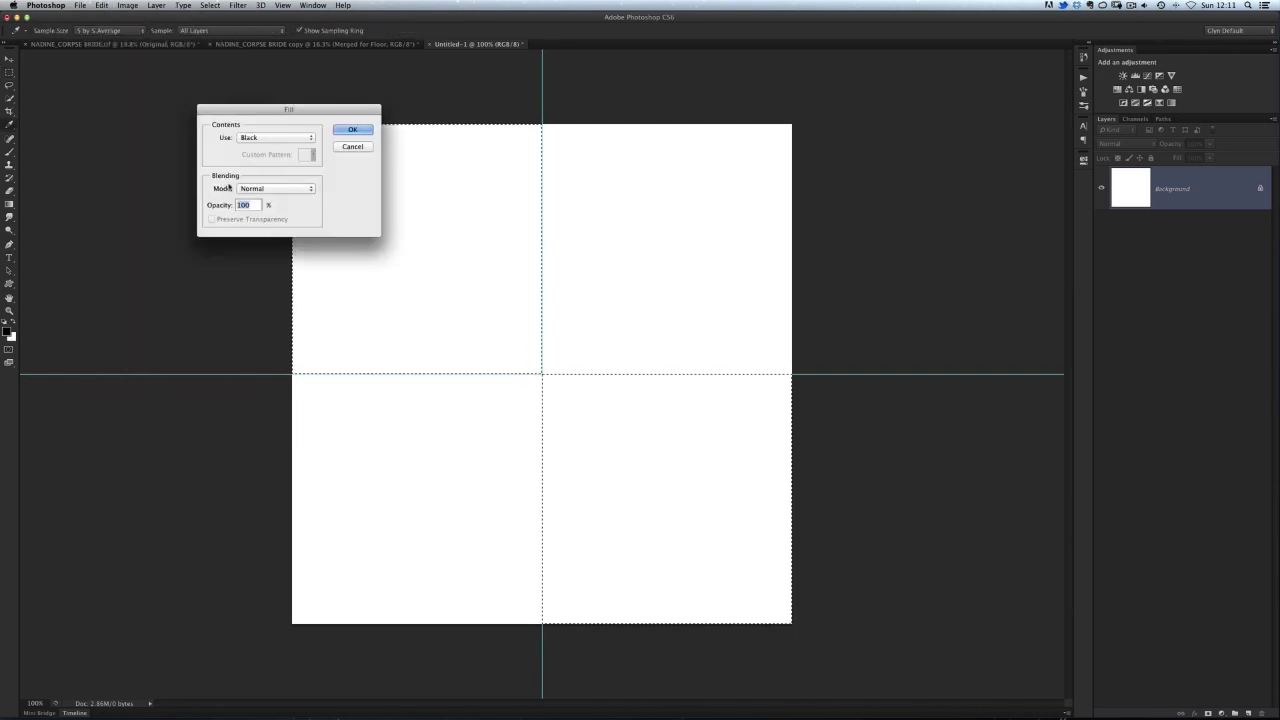
{"action": "left_click", "coordinate": [350, 129]}
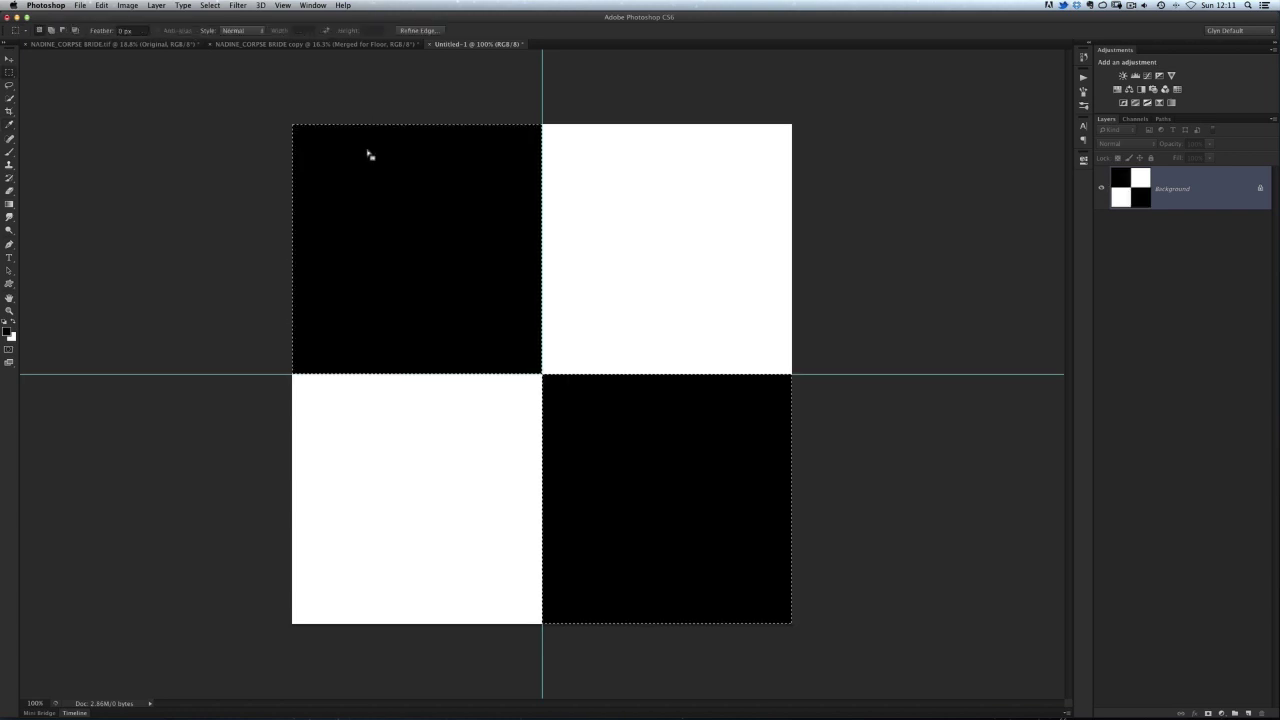
{"action": "left_click", "coordinate": [210, 5]}
{"action": "left_click", "coordinate": [220, 28]}
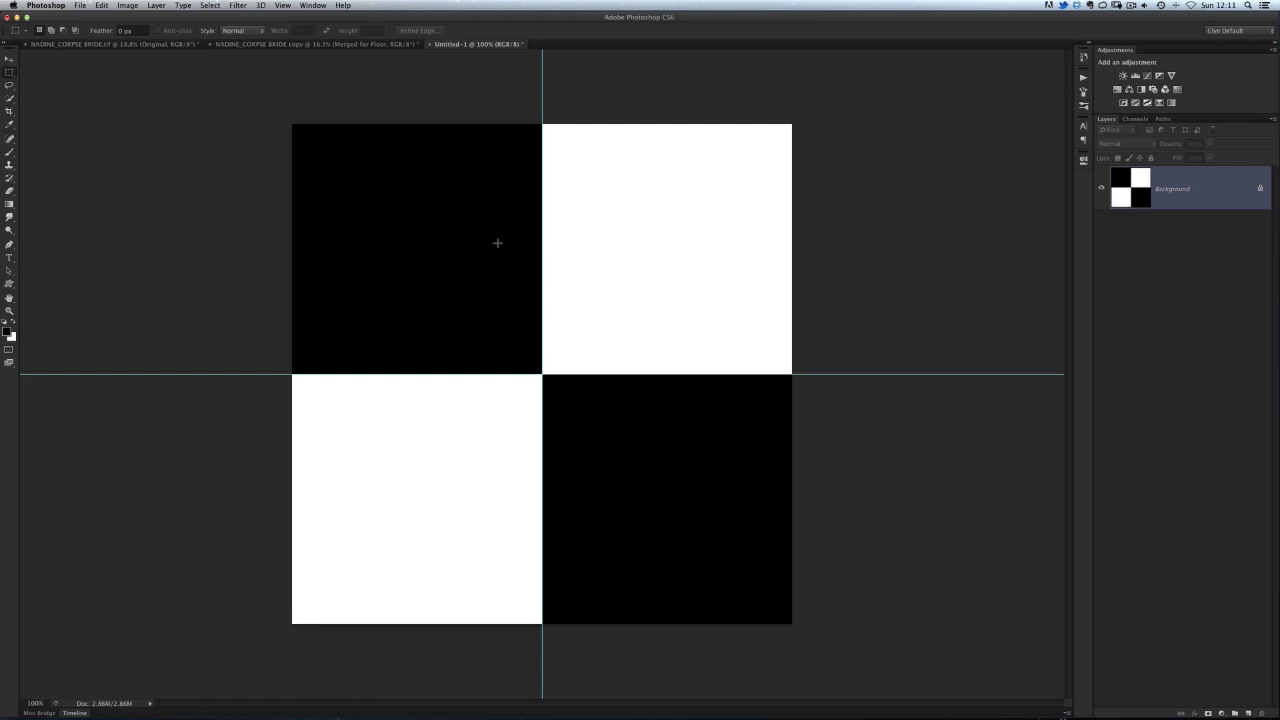
Step: Define the checkerboard image as a pattern named Floor, and close its document without saving
{"action": "left_click", "coordinate": [103, 6]}
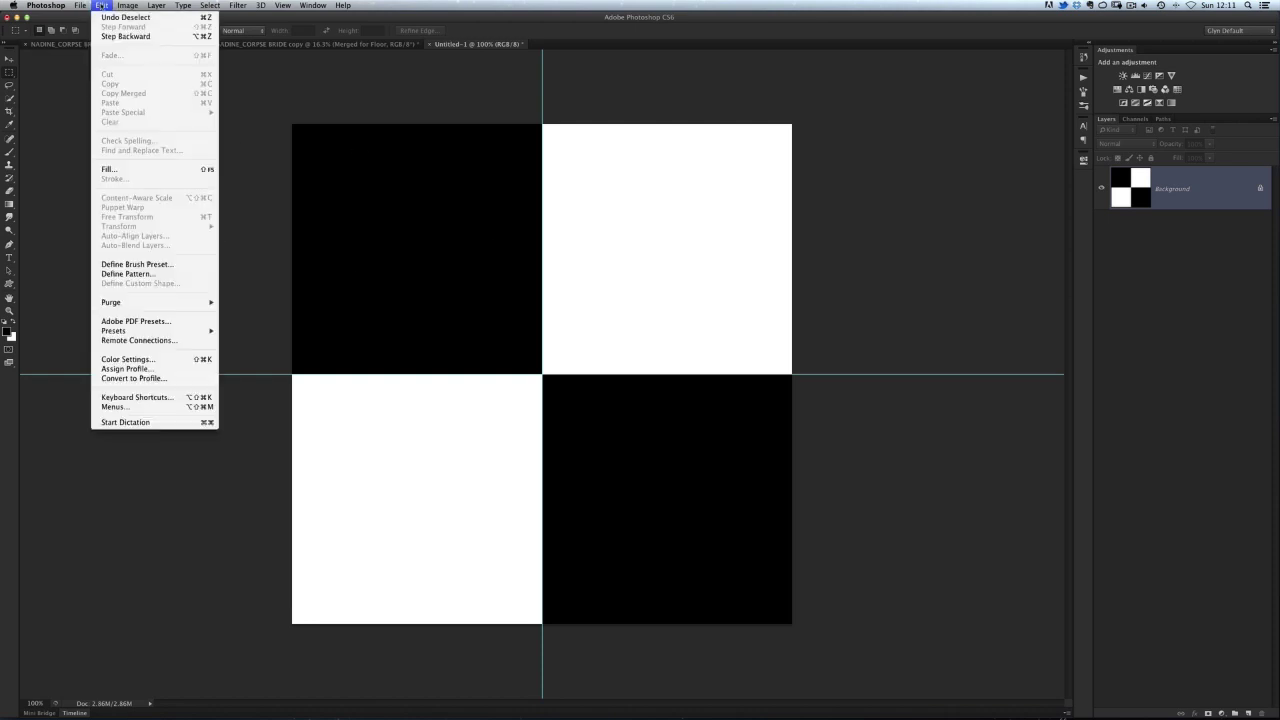
{"action": "left_click", "coordinate": [137, 274]}
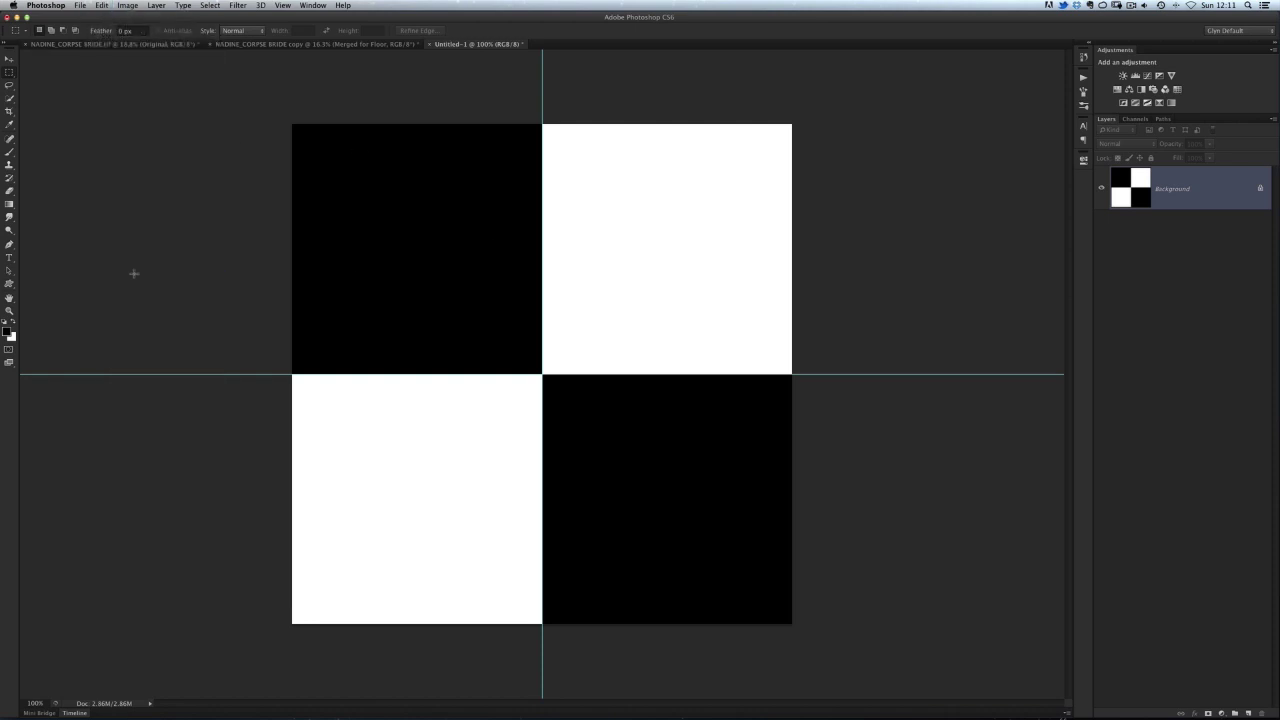
{"action": "type", "text": "floor"}
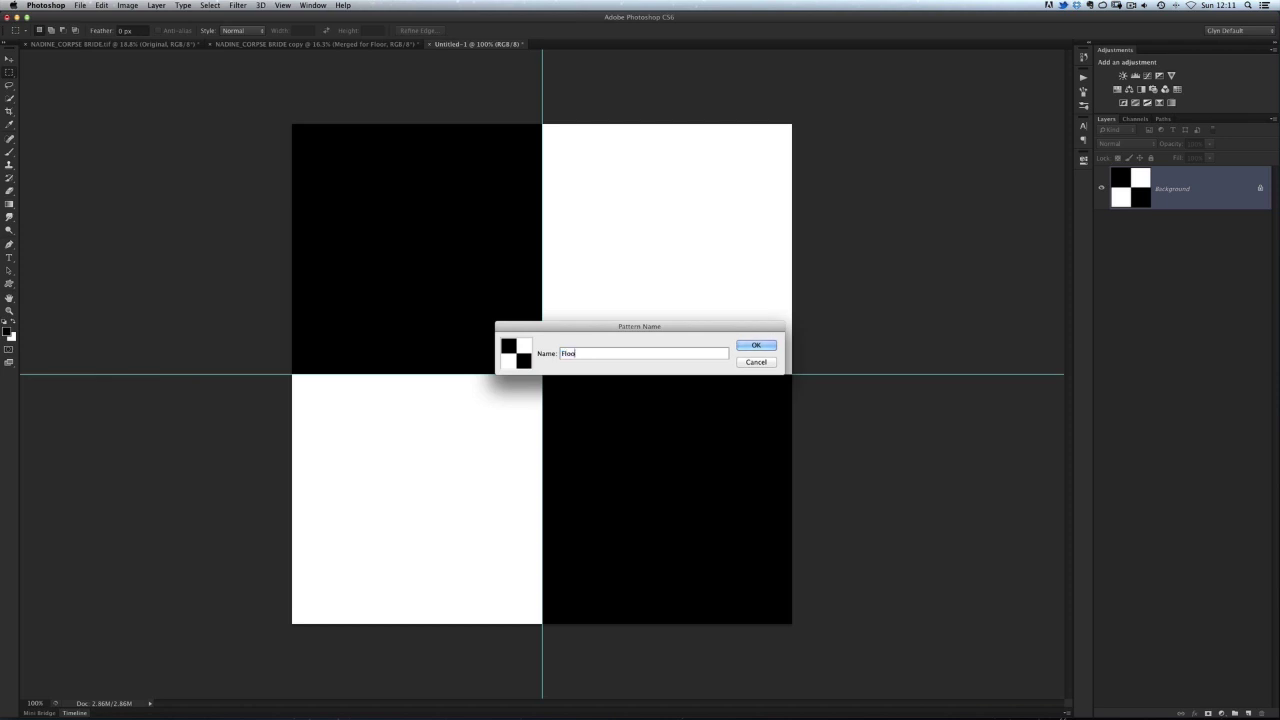
{"action": "left_click", "coordinate": [756, 346]}
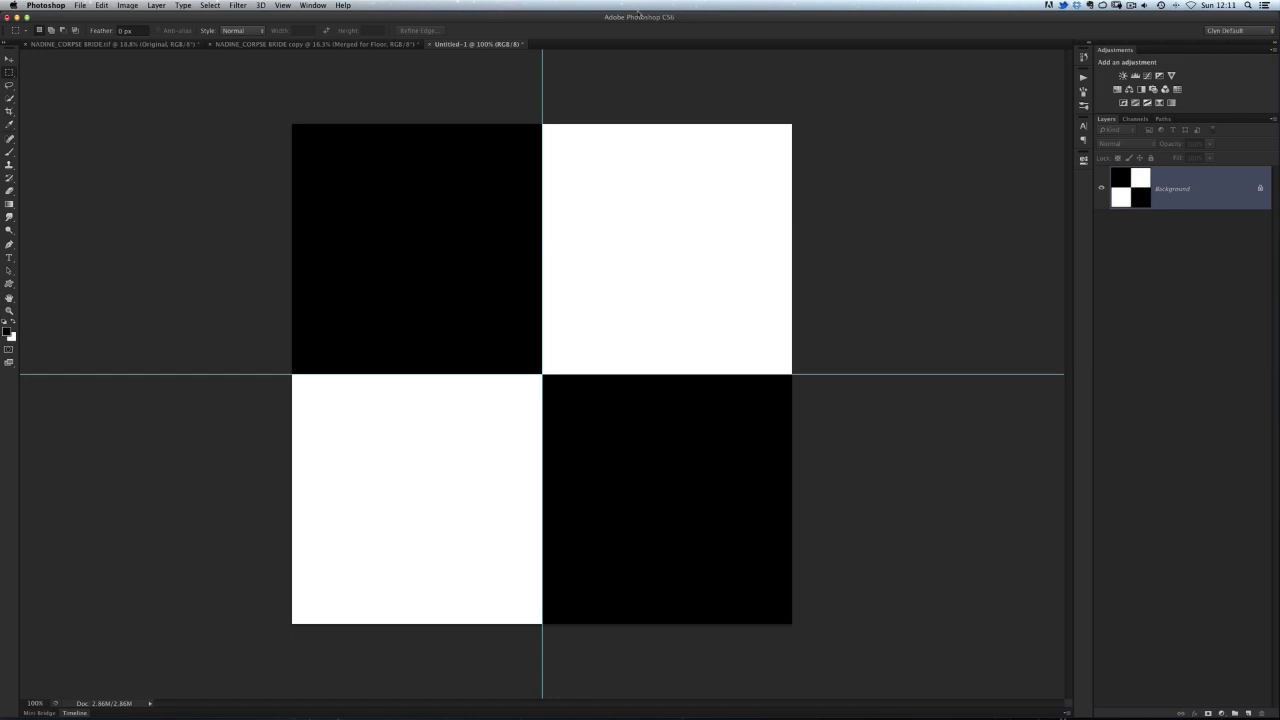
{"action": "key", "text": "super+w"}
{"action": "key", "text": "super+d"}
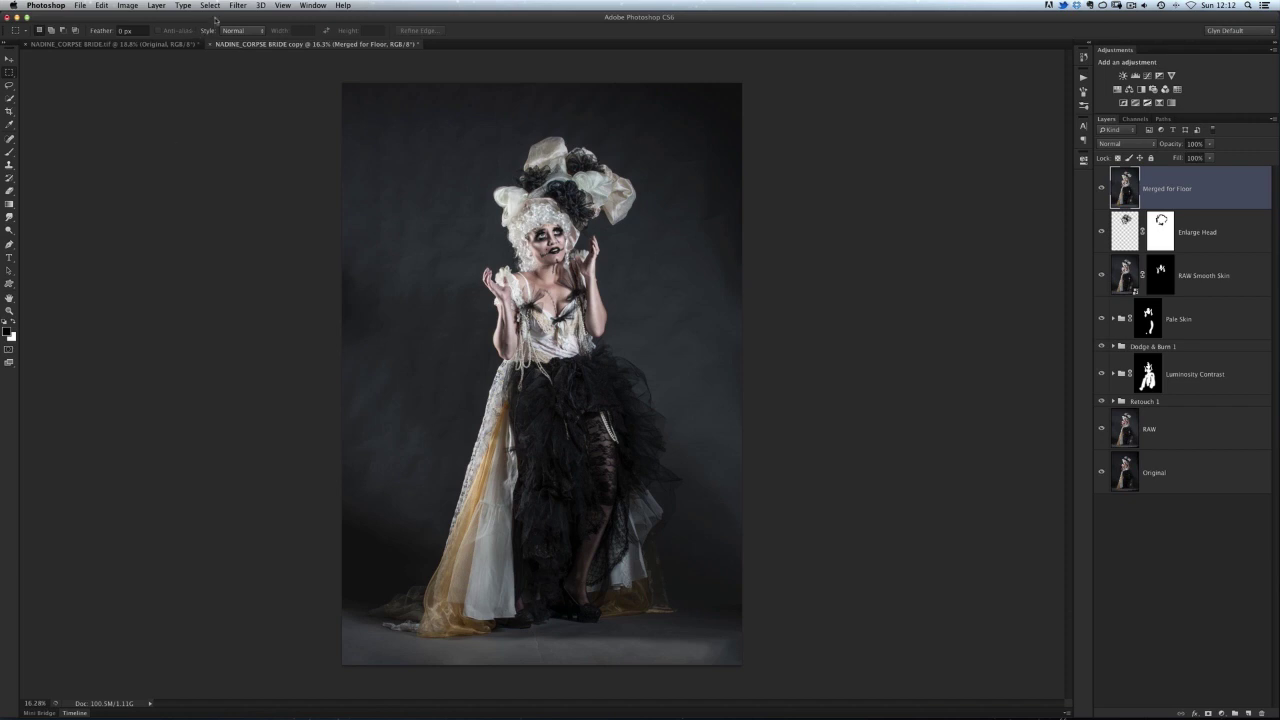
Step: Add a pattern fill layer named Floor above the Merged for Floor layer
{"action": "left_click", "coordinate": [157, 6]}
{"action": "mouse_move", "coordinate": [205, 103]}
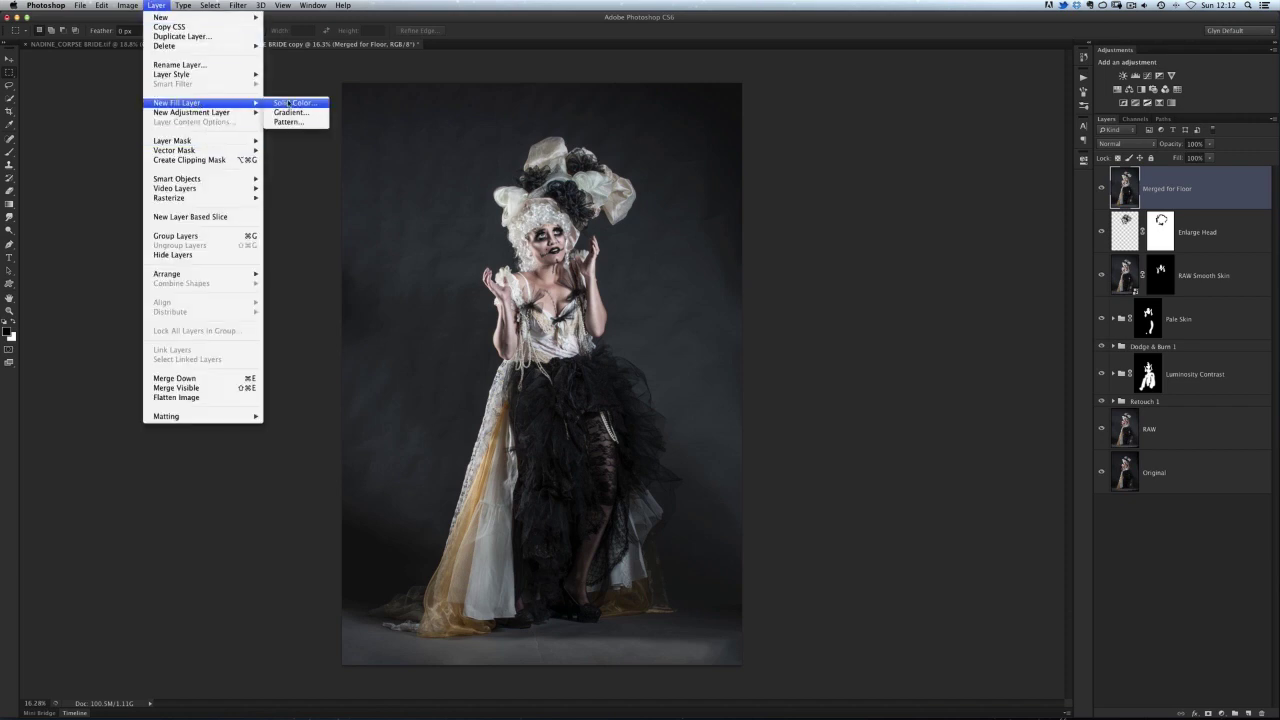
{"action": "left_click", "coordinate": [290, 122]}
{"action": "type", "text": "Floor"}
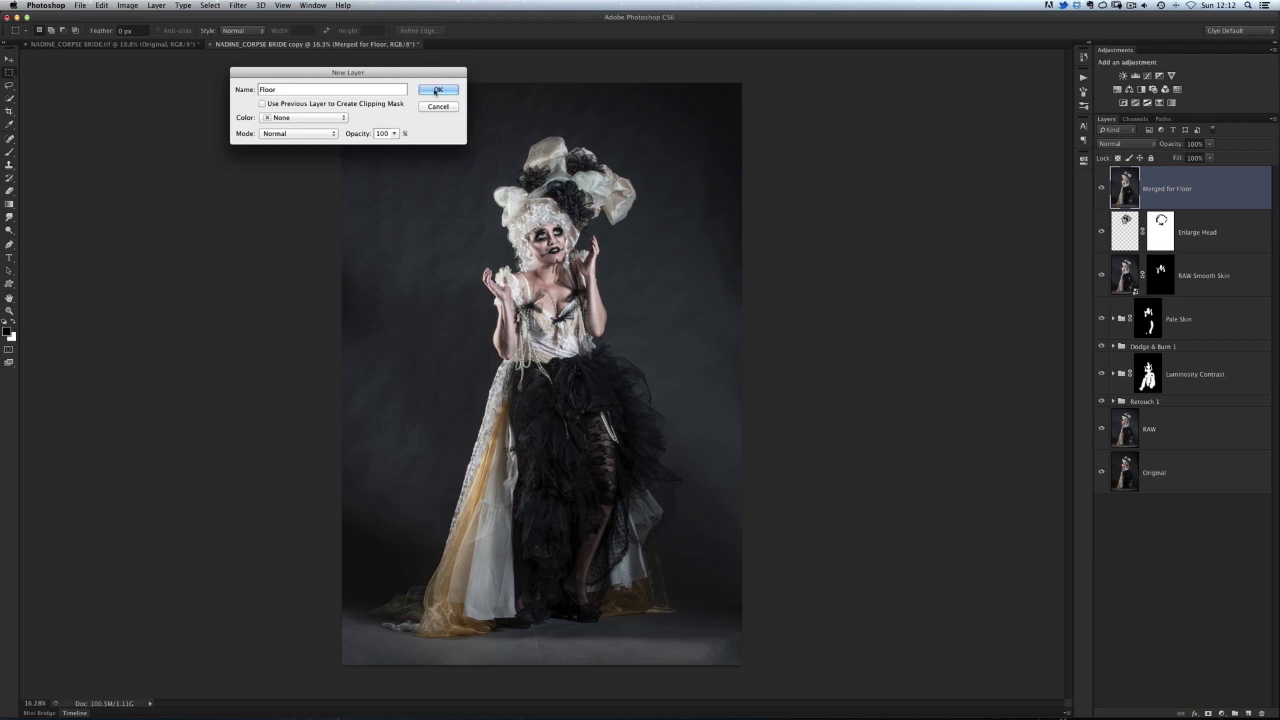
{"action": "left_click", "coordinate": [437, 90]}
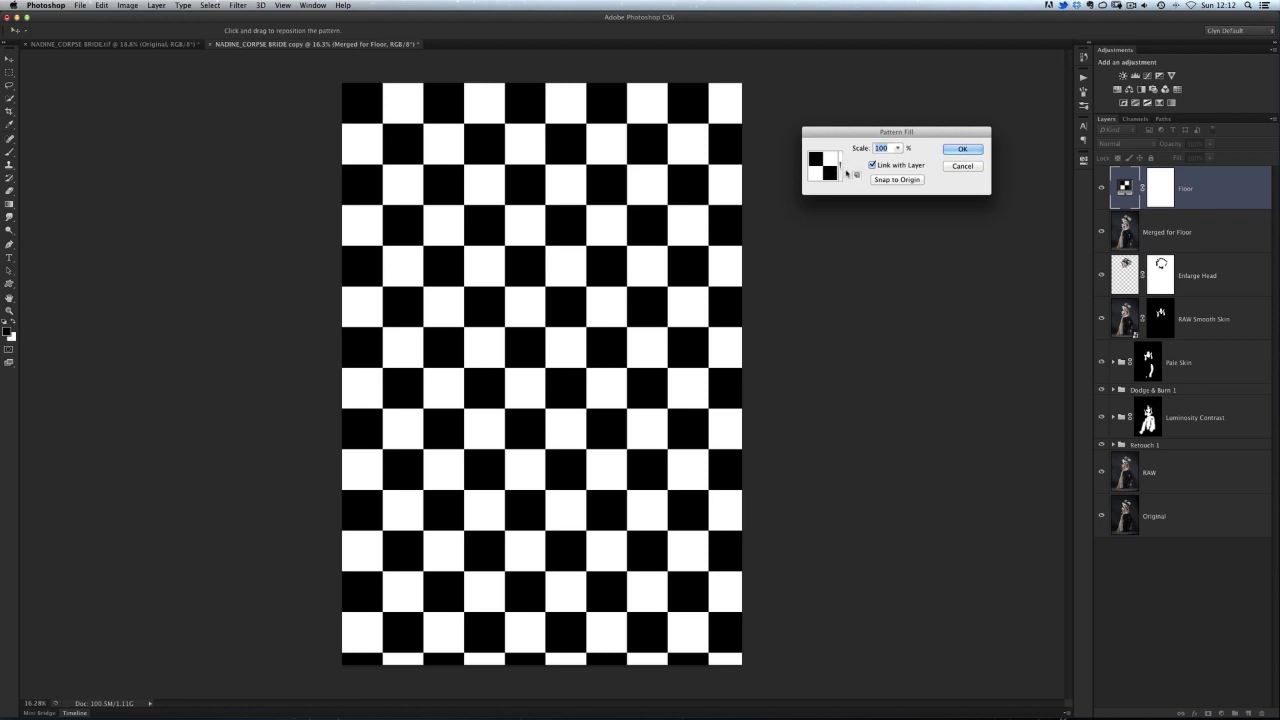
Step: Try a larger scale for the checkerboard pattern, set it back to 100%, and apply the fill
{"action": "left_click", "coordinate": [840, 173]}
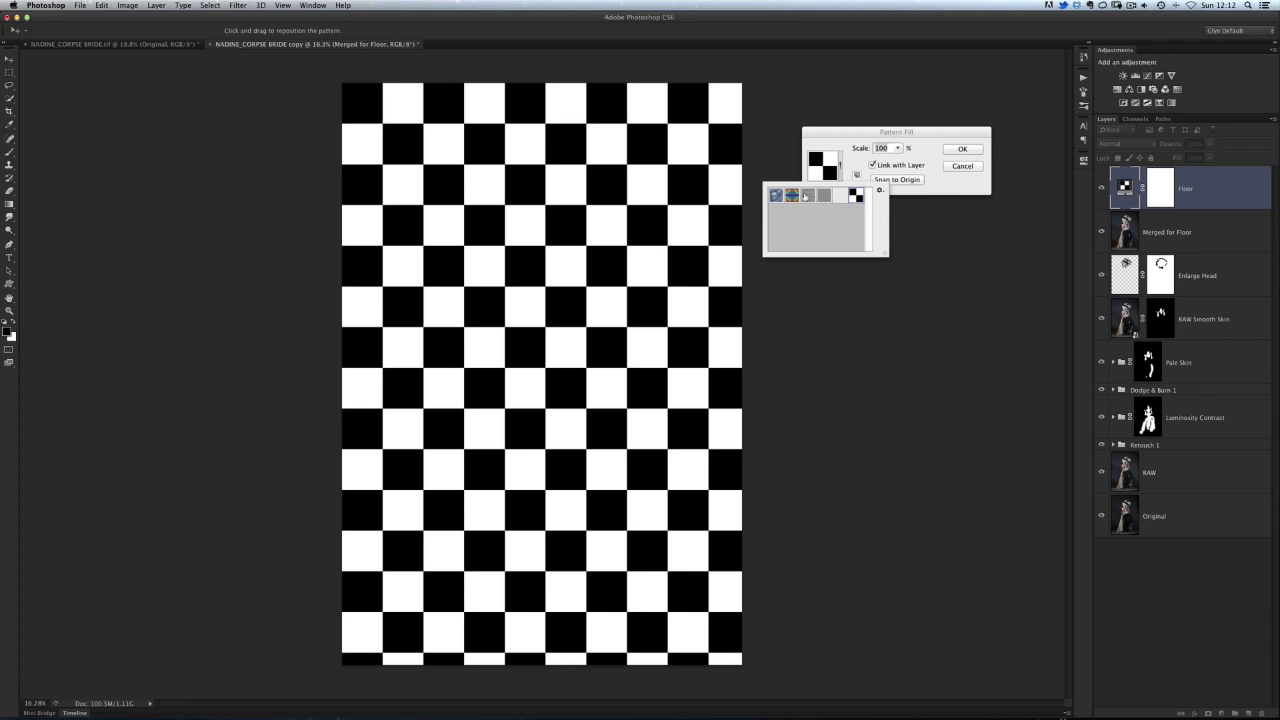
{"action": "left_click", "coordinate": [841, 141]}
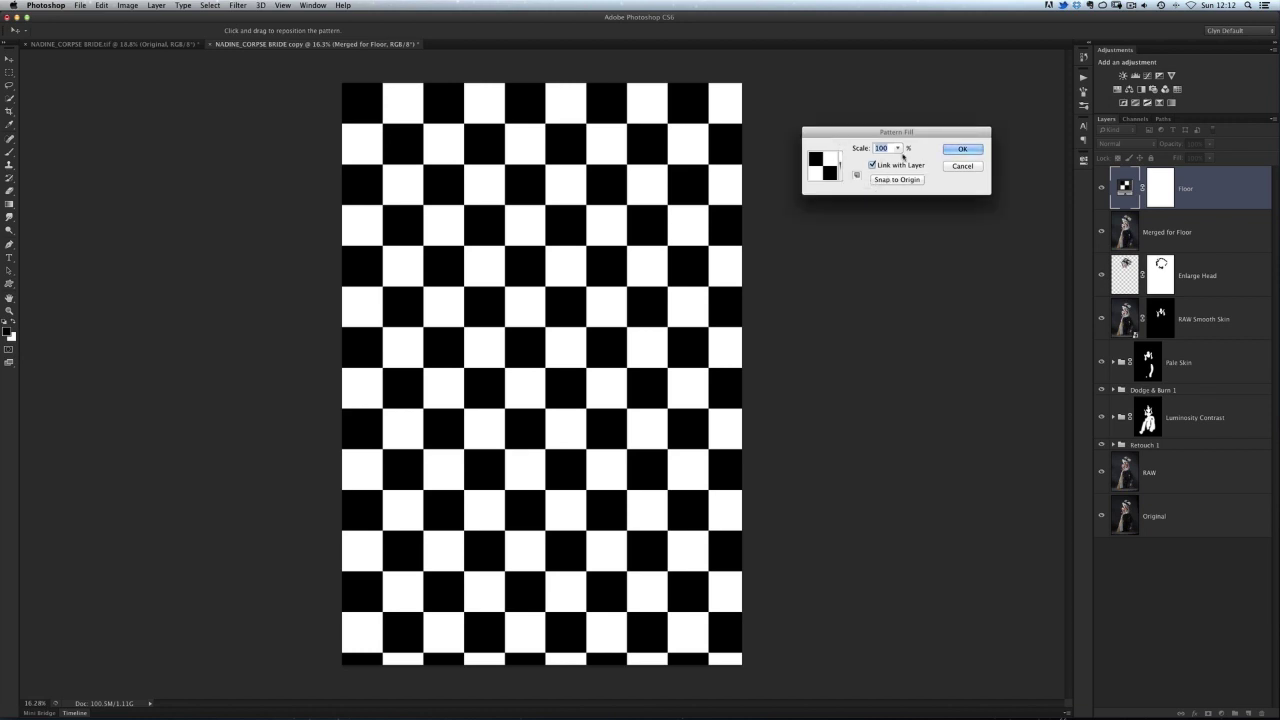
{"action": "left_click", "coordinate": [897, 148]}
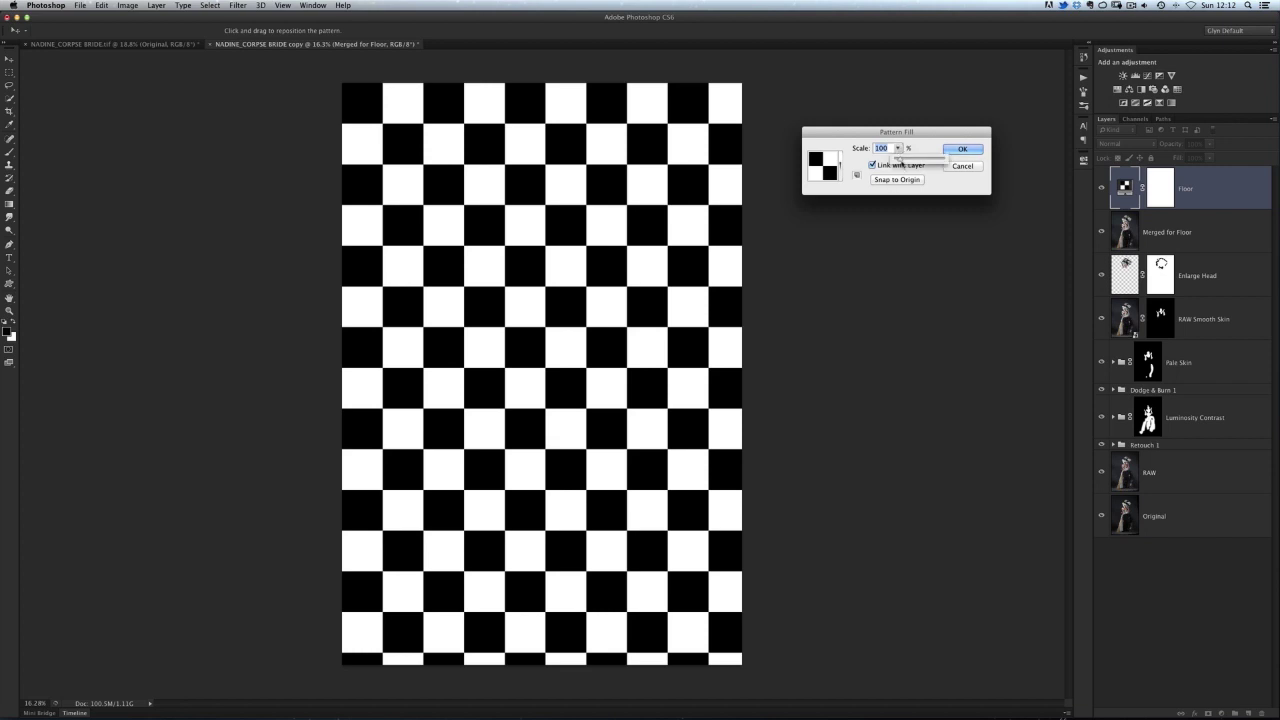
{"action": "mouse_move", "coordinate": [911, 162]}
{"action": "left_mouse_down"}
{"action": "mouse_move", "coordinate": [936, 170]}
{"action": "mouse_move", "coordinate": [912, 160]}
{"action": "left_mouse_up"}
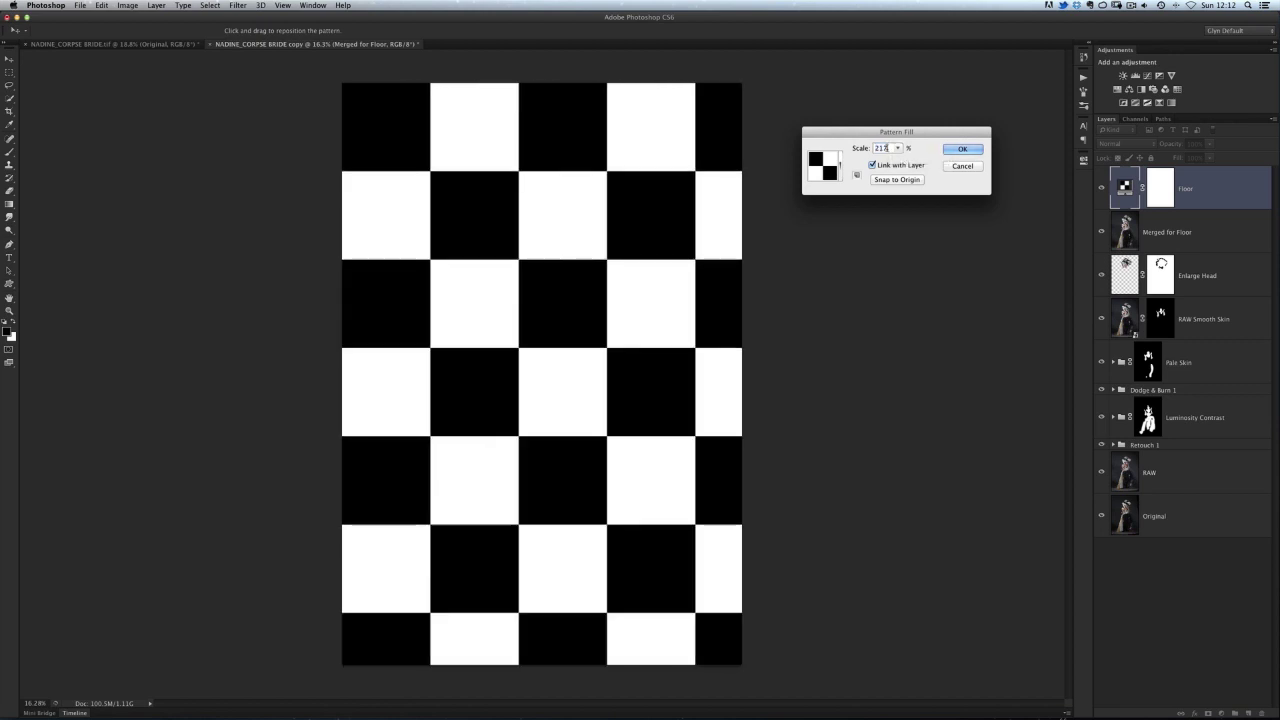
{"action": "type", "text": "100"}
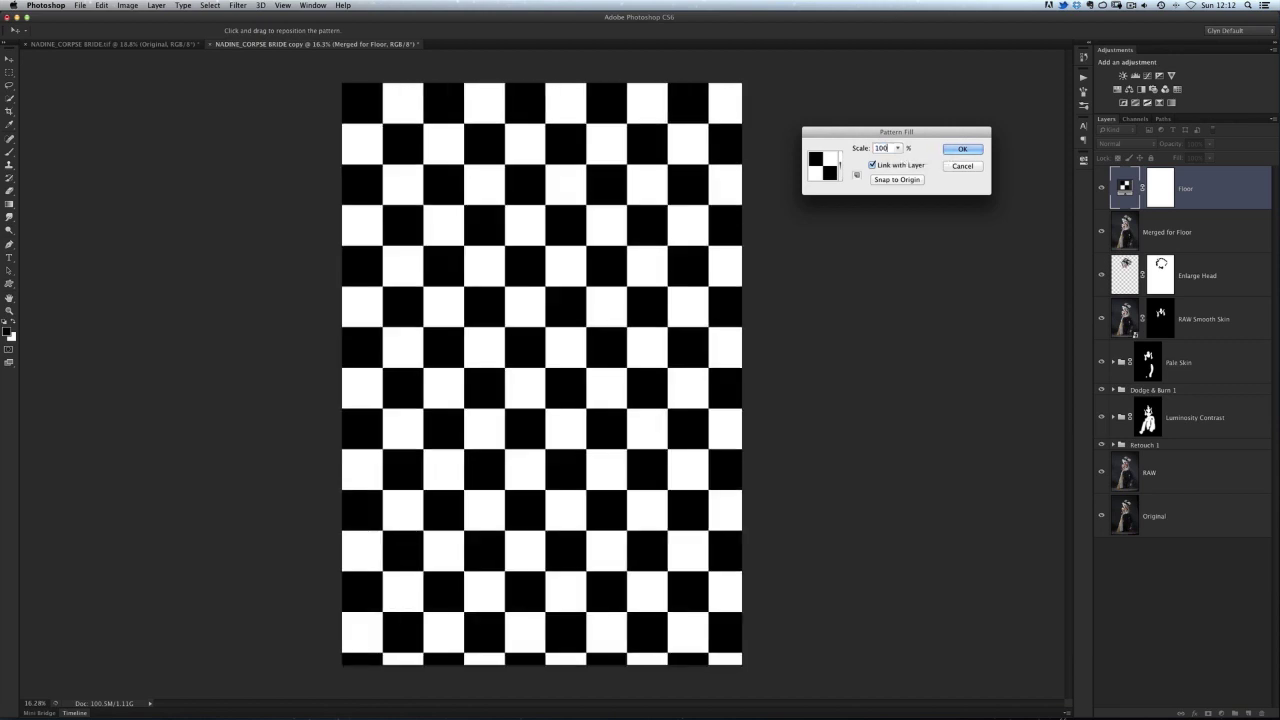
{"action": "left_click", "coordinate": [957, 150]}
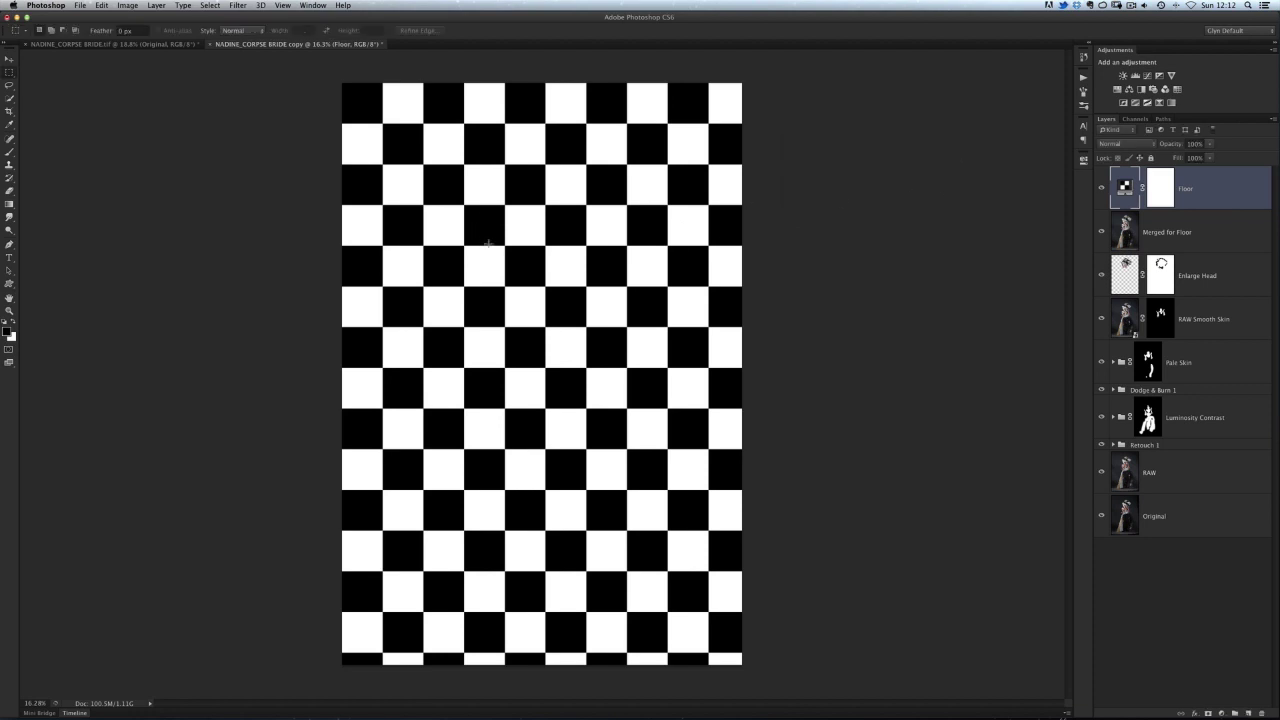
Step: Shift the checkerboard pattern slightly upward on the canvas, and convert the Floor layer for smart filters
{"action": "key", "text": "v"}
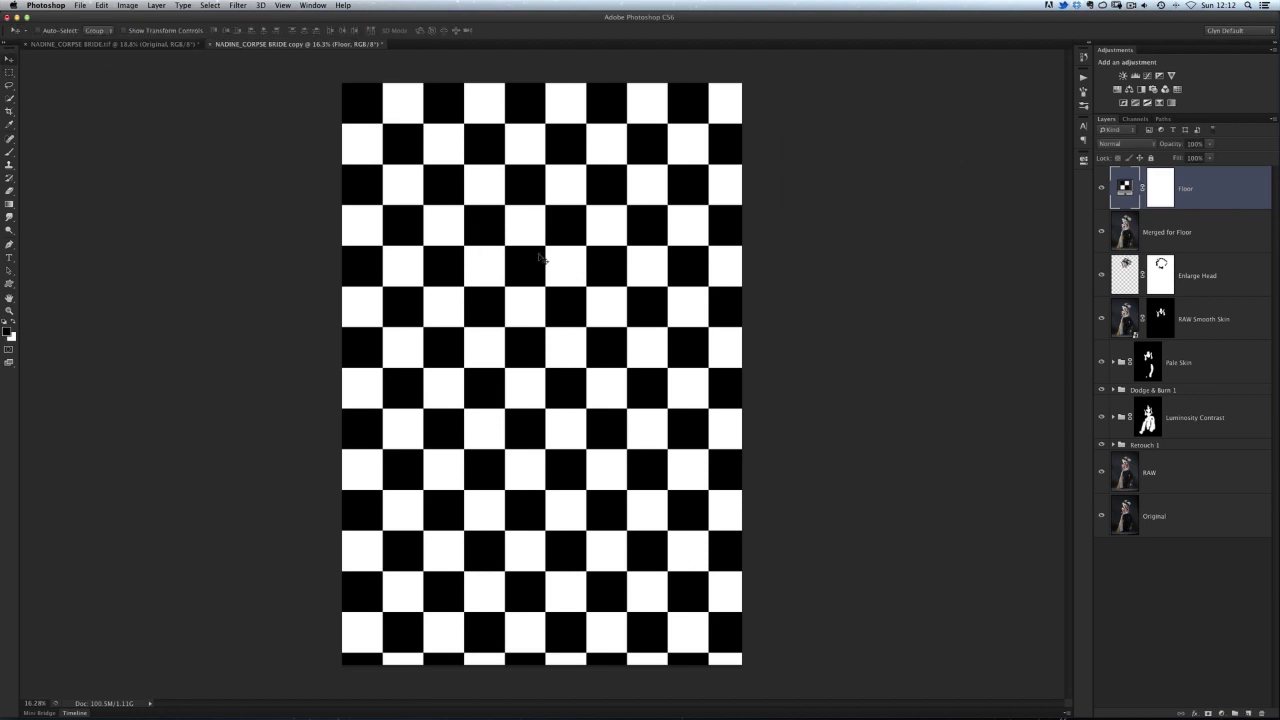
{"action": "left_click_drag", "start_coordinate": [545, 300], "coordinate": [493, 331]}
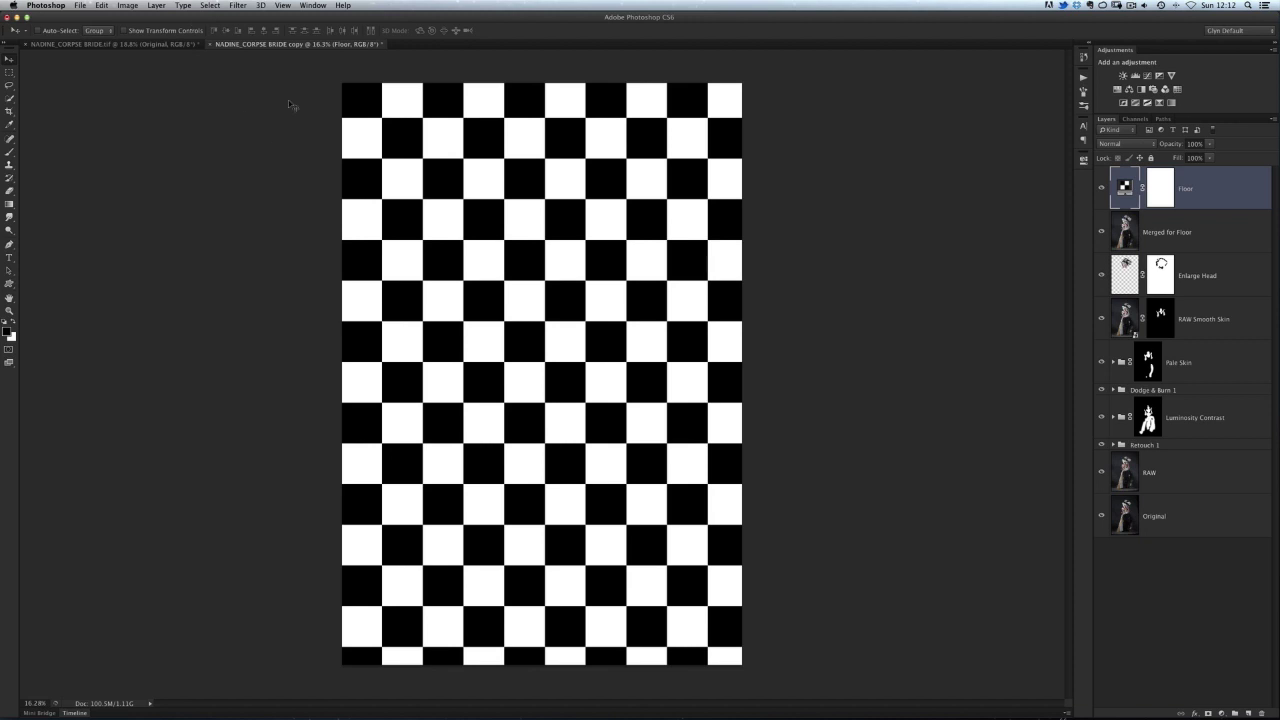
{"action": "left_click", "coordinate": [238, 5]}
{"action": "left_click", "coordinate": [296, 50]}
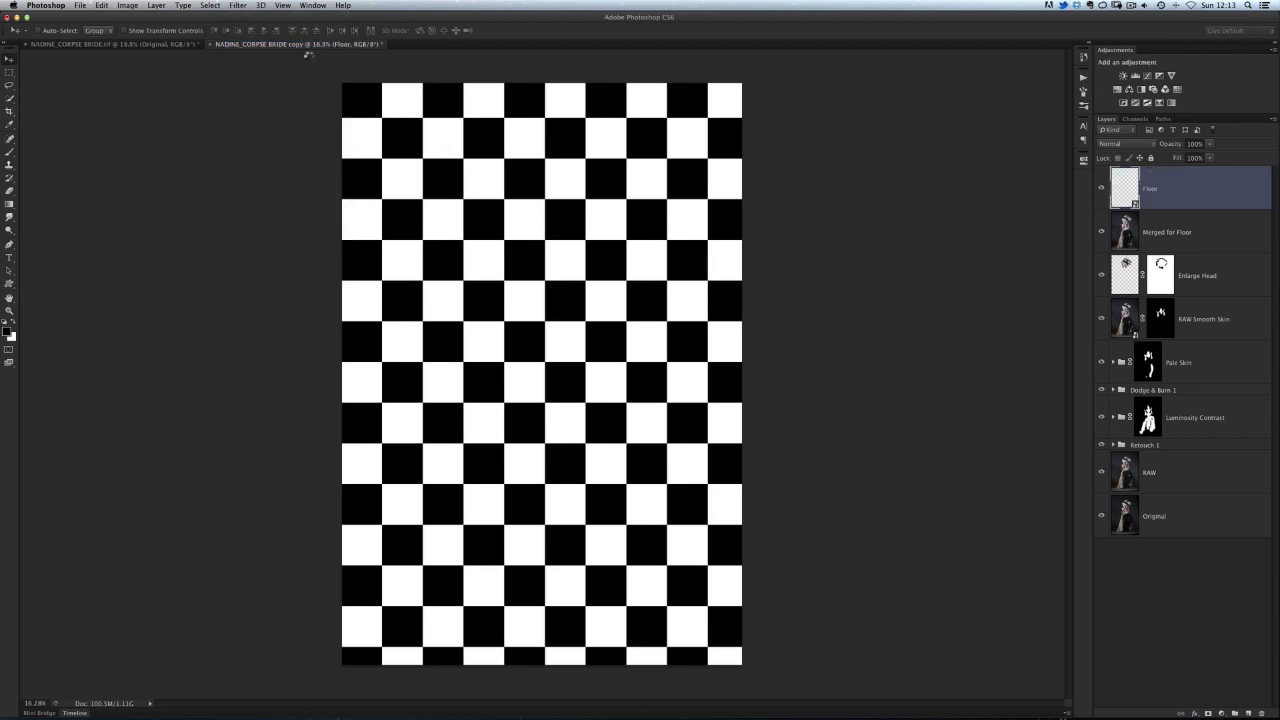
Step: Move the Floor pattern down the canvas and apply a perspective transform, widening its near edge to about 419%
{"action": "left_click_drag", "start_coordinate": [509, 231], "coordinate": [546, 179]}
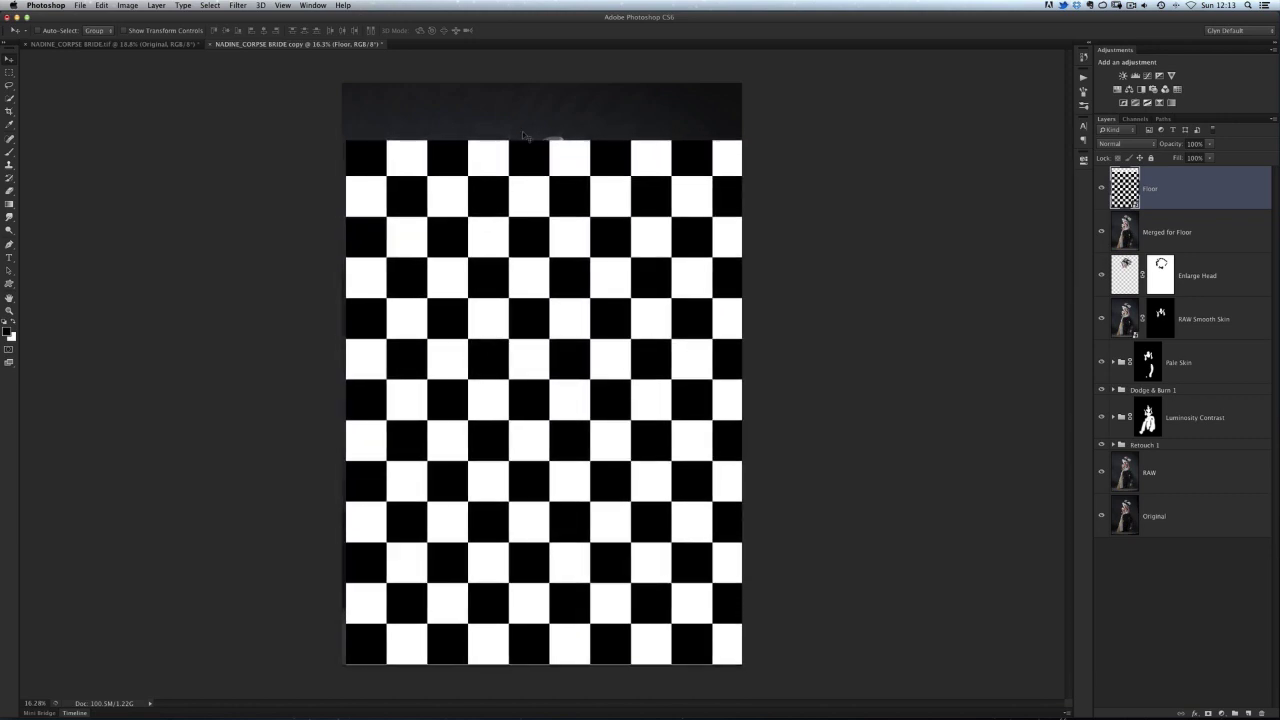
{"action": "left_click", "coordinate": [493, 314], "text": "alt"}
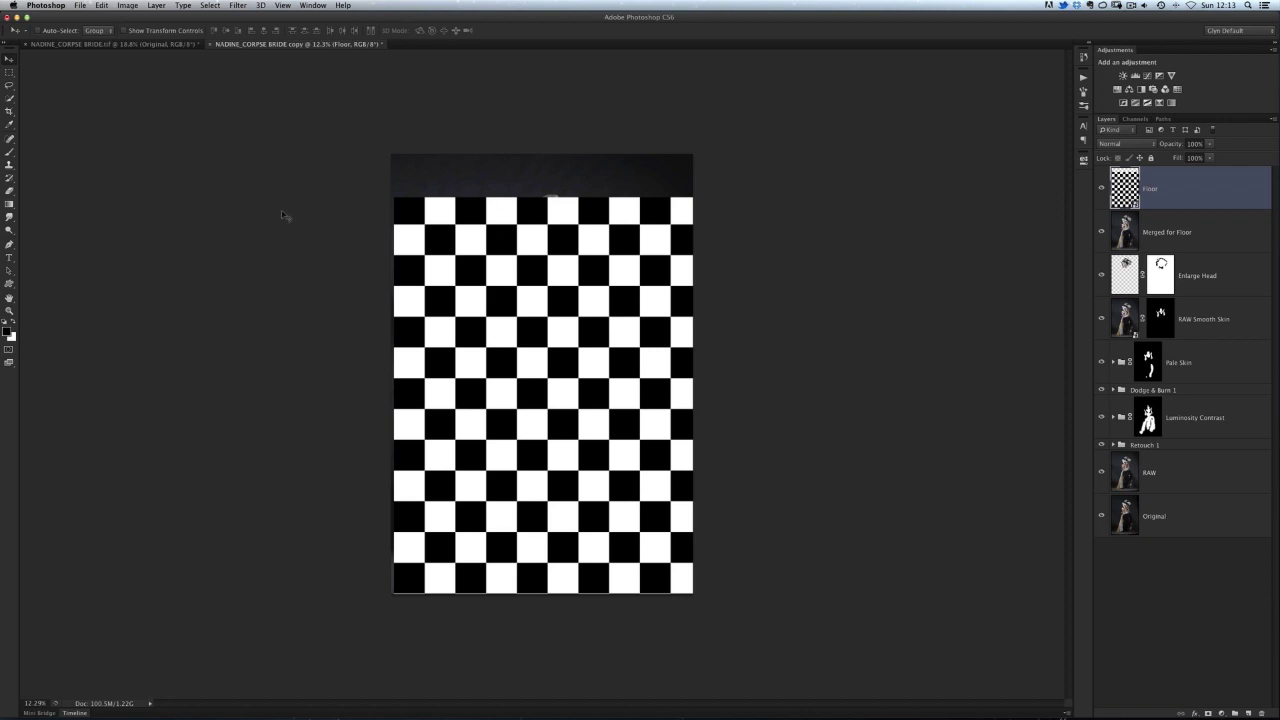
{"action": "left_click", "coordinate": [101, 6]}
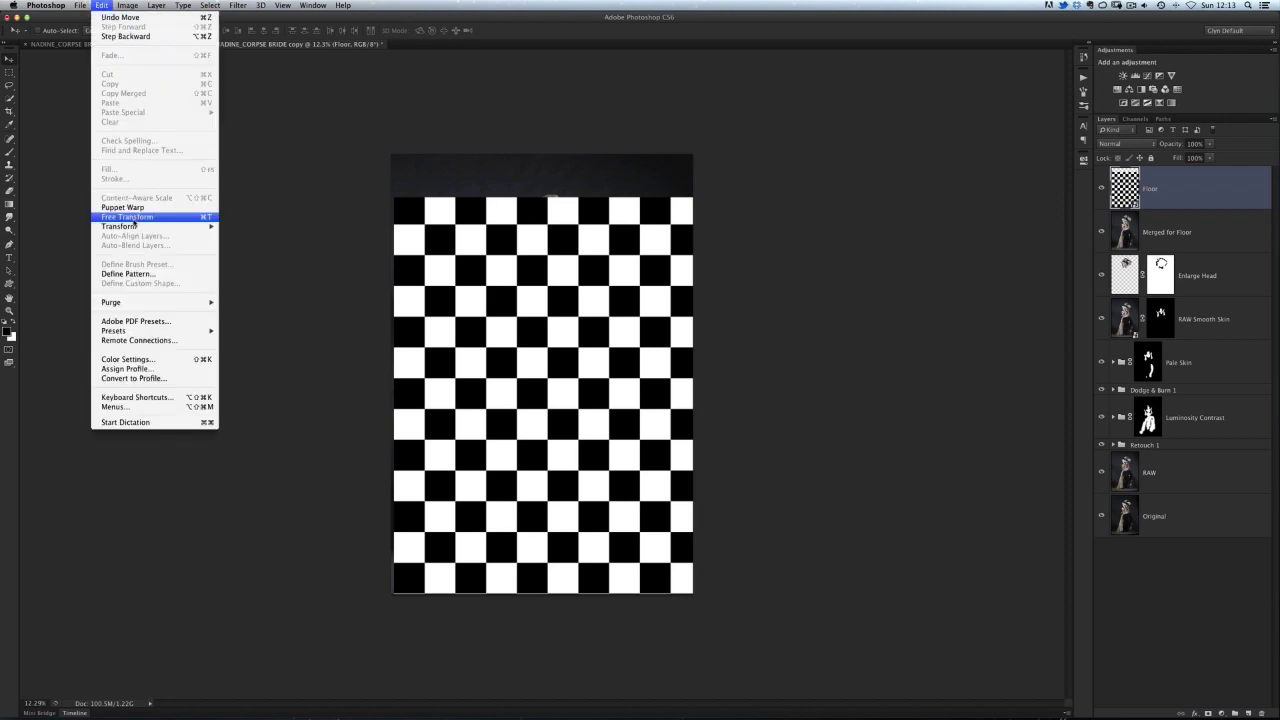
{"action": "mouse_move", "coordinate": [190, 226]}
{"action": "left_click", "coordinate": [259, 293]}
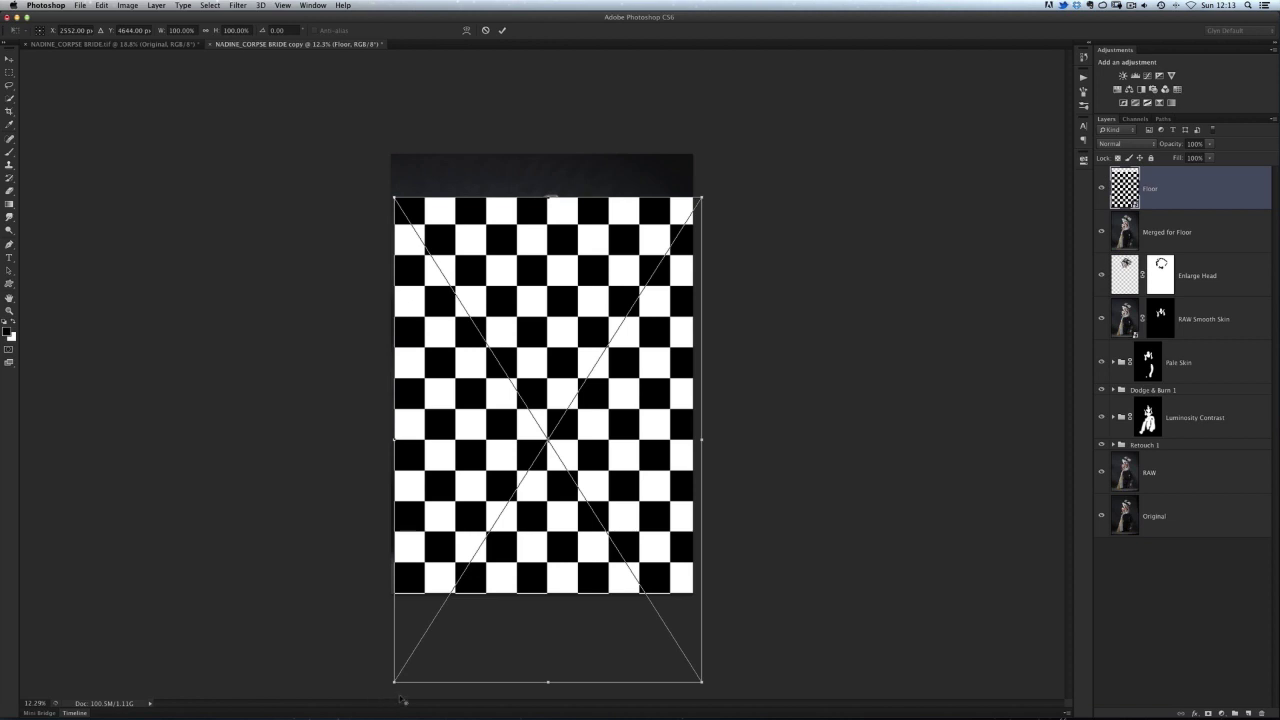
{"action": "left_click_drag", "start_coordinate": [396, 682], "coordinate": [2, 592]}
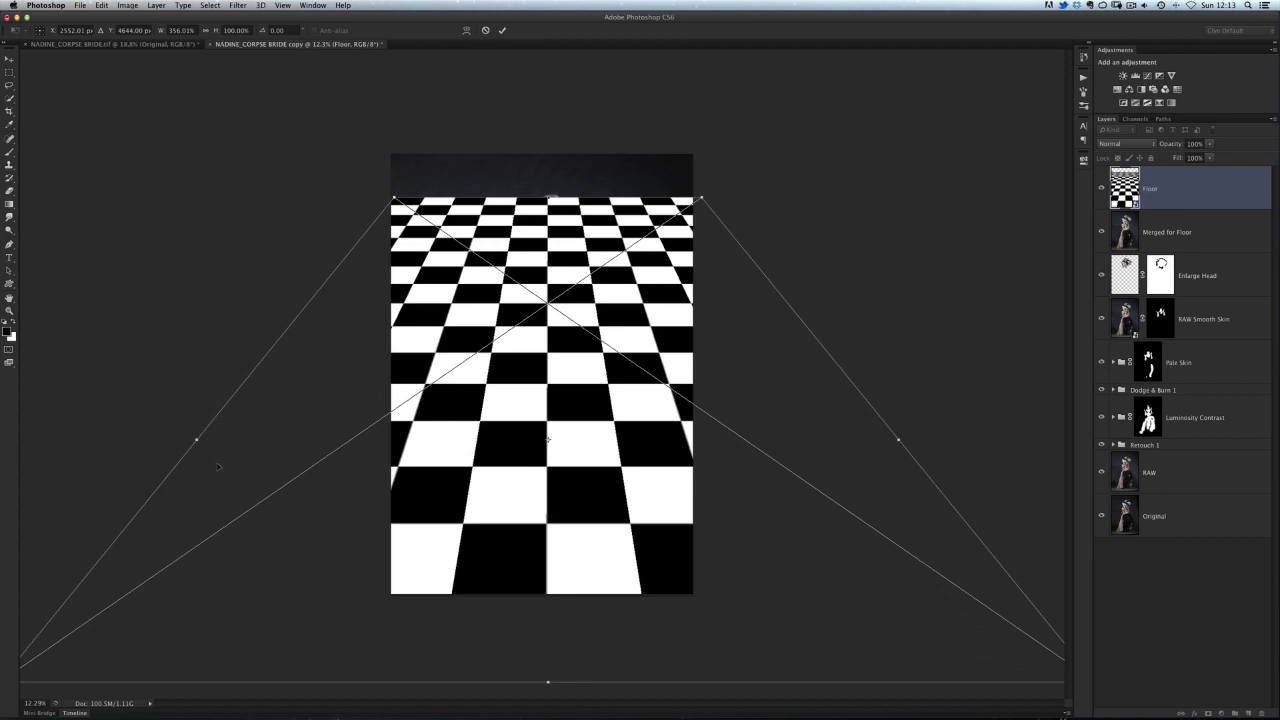
{"action": "key", "text": "super+minus"}
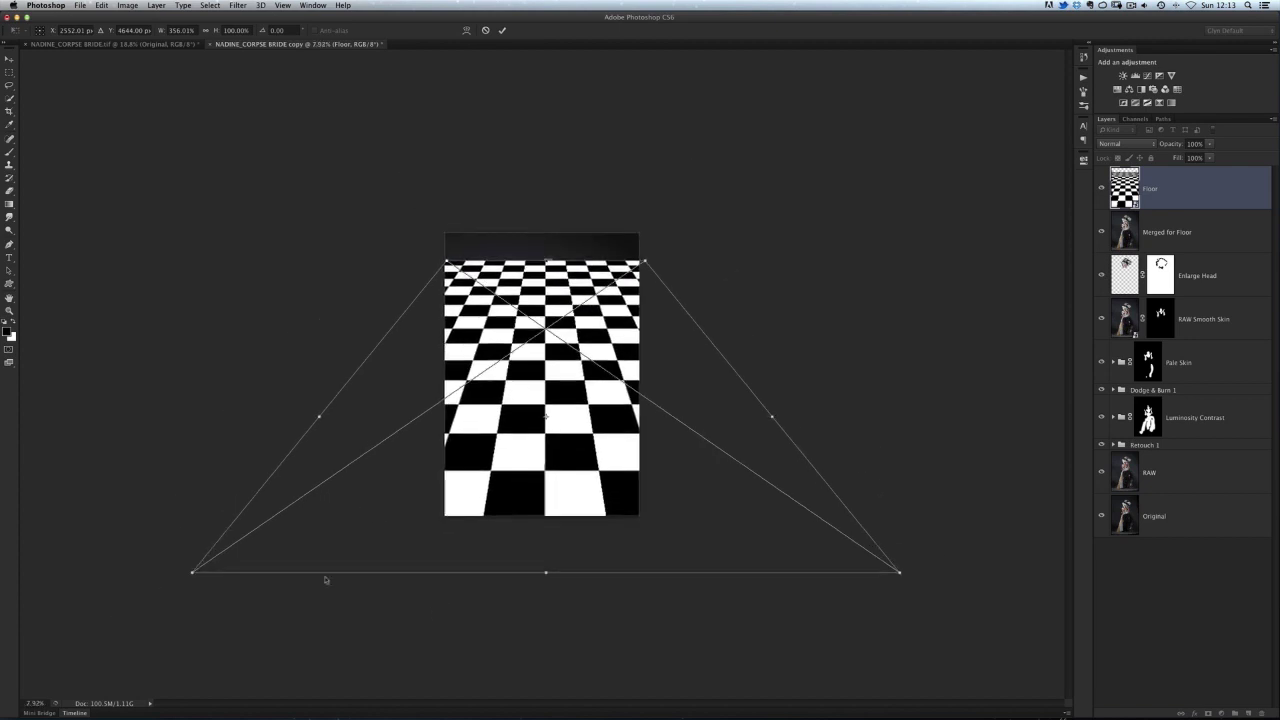
{"action": "left_click_drag", "start_coordinate": [192, 573], "coordinate": [131, 570]}
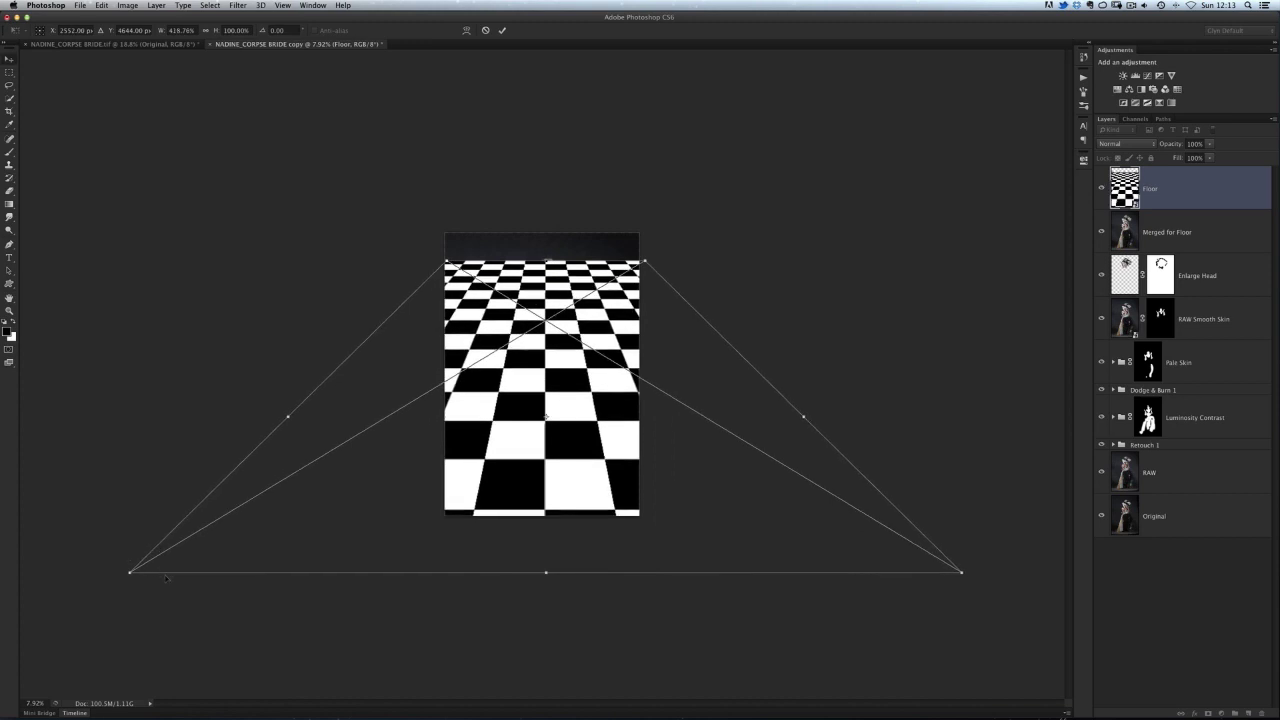
{"action": "left_click", "coordinate": [502, 30]}
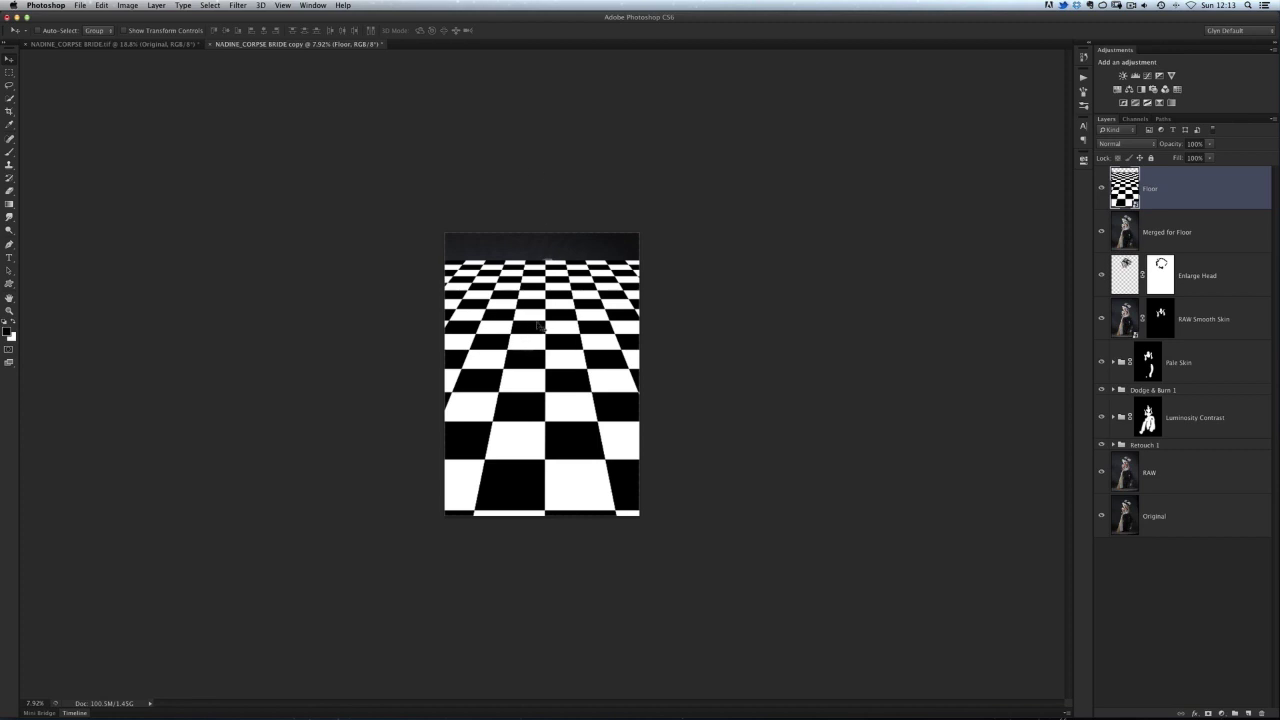
Step: Move the perspective floor down beneath the figure, and lower the layer's opacity to position it against the feet and backdrop
{"action": "left_click_drag", "start_coordinate": [537, 313], "coordinate": [589, 537]}
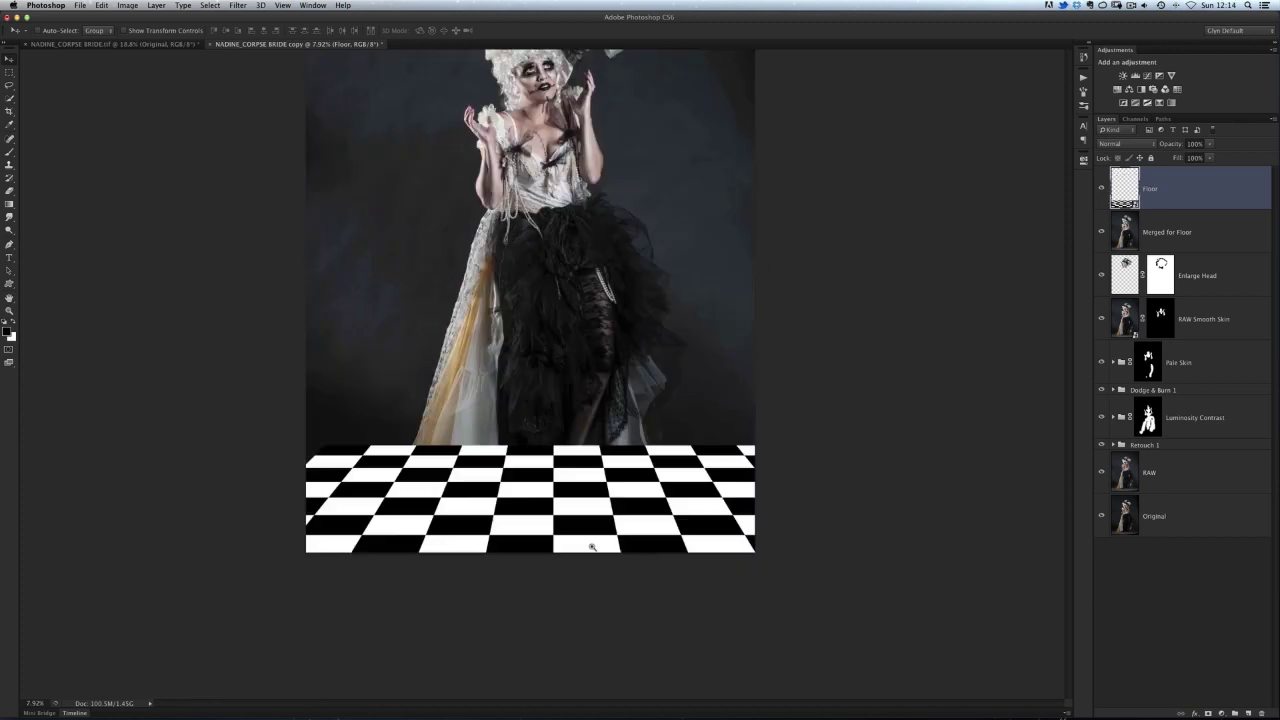
{"action": "left_click_drag", "start_coordinate": [1153, 145], "coordinate": [1120, 141]}
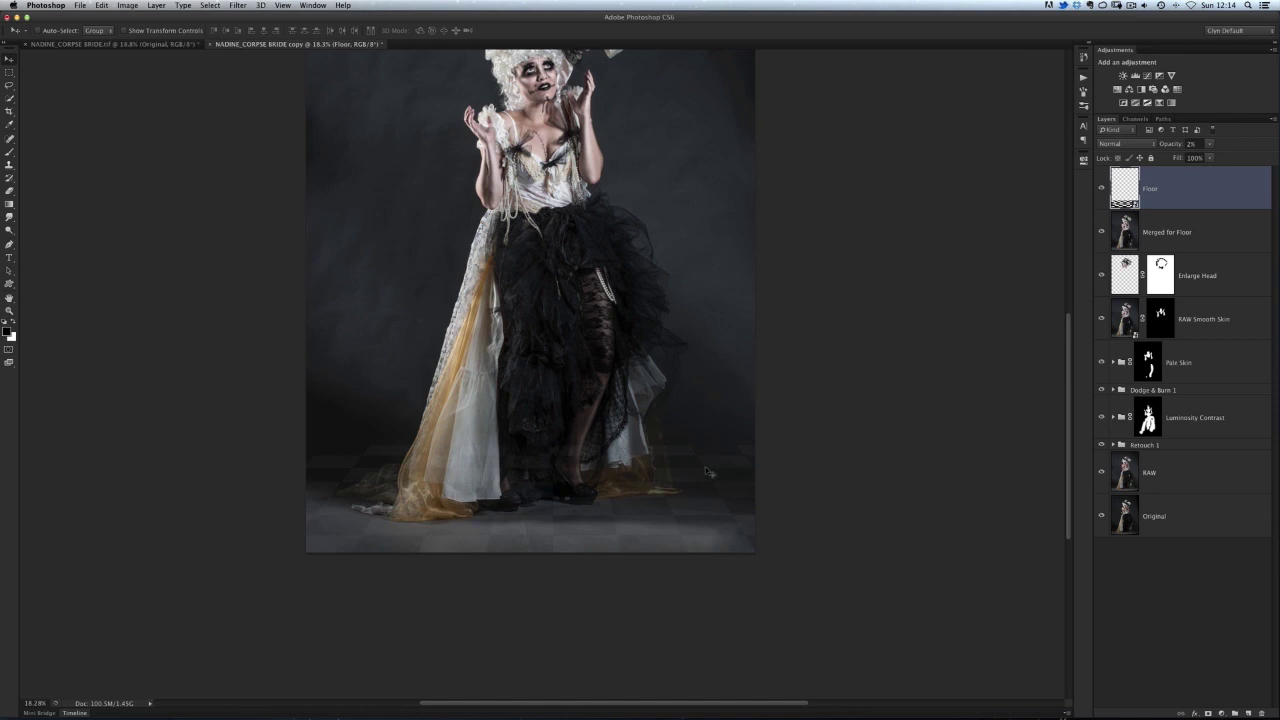
{"action": "left_click_drag", "start_coordinate": [675, 492], "coordinate": [679, 511]}
{"action": "left_click_drag", "start_coordinate": [682, 514], "coordinate": [683, 513]}
Step: Restore the Floor layer's opacity to 100% and shift the floor slightly left and down under the dress
{"action": "type", "text": "100"}
{"action": "key", "text": "Return"}
{"action": "scroll", "coordinate": [563, 478], "scroll_direction": "up", "scroll_amount": 5}
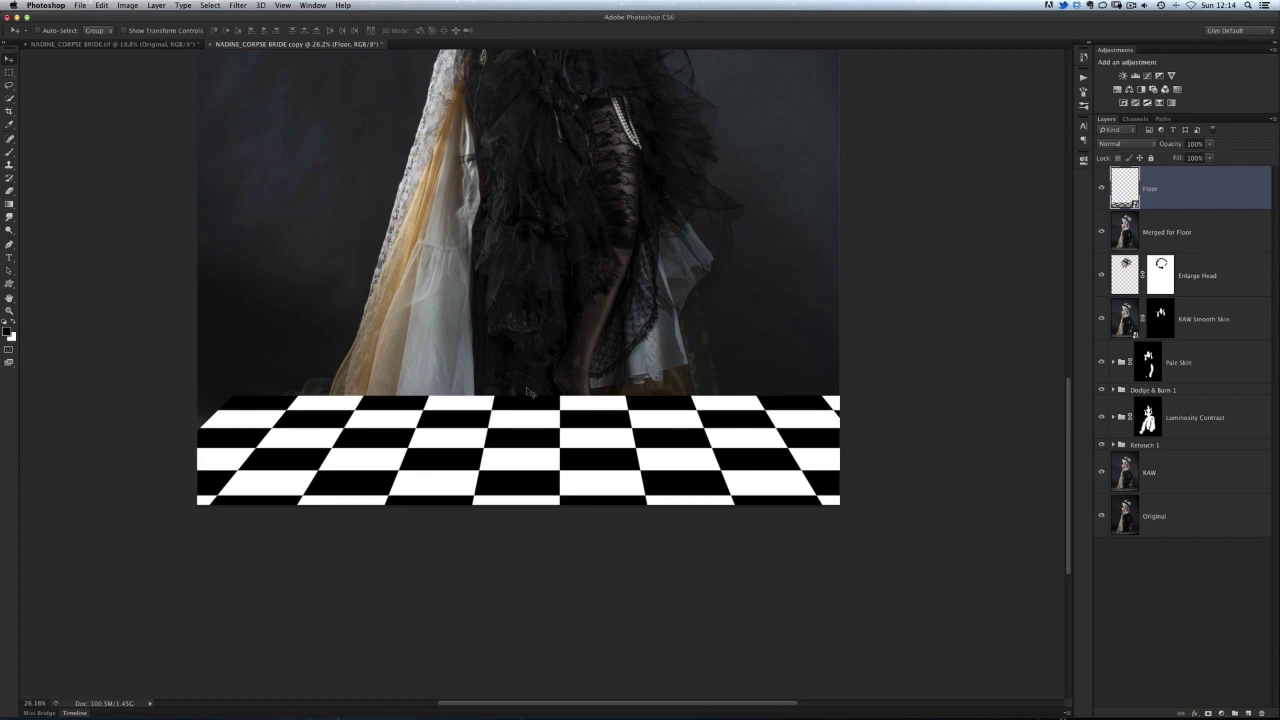
{"action": "left_click_drag", "start_coordinate": [497, 441], "coordinate": [434, 450]}
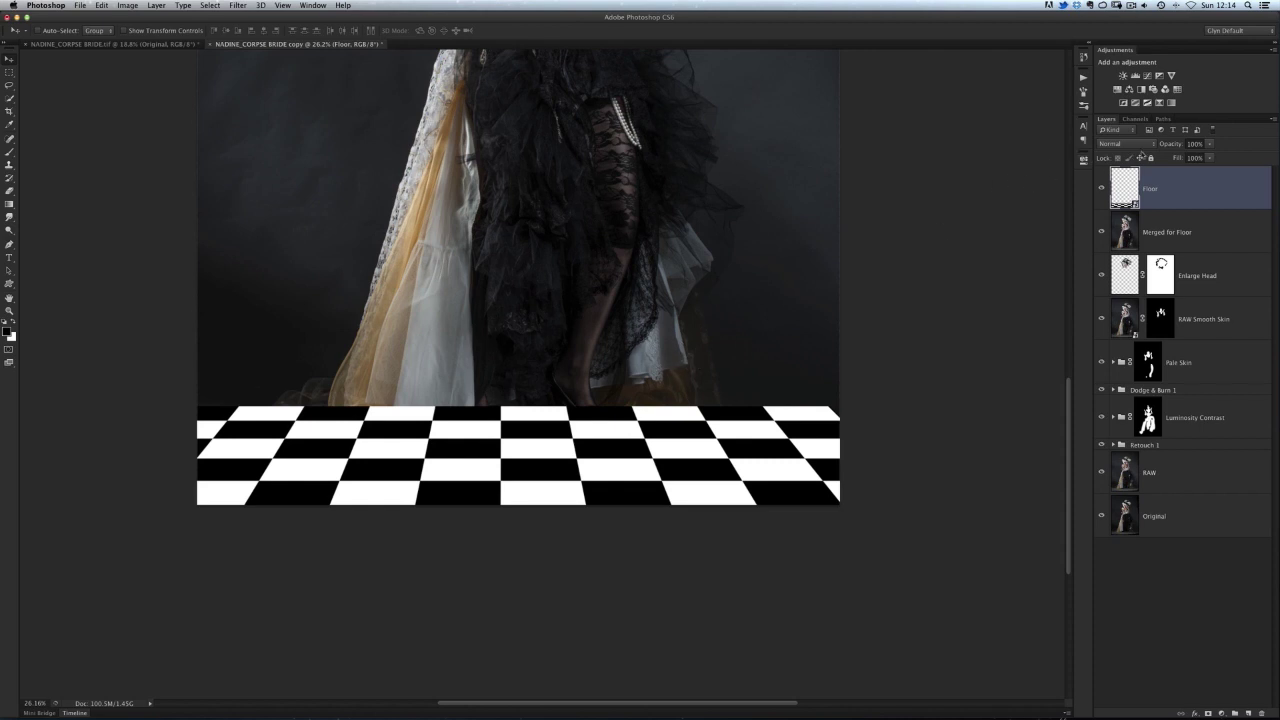
Step: Set the Floor layer's blend mode to Overlay and shift the floor slightly right and down
{"action": "left_click", "coordinate": [1123, 144]}
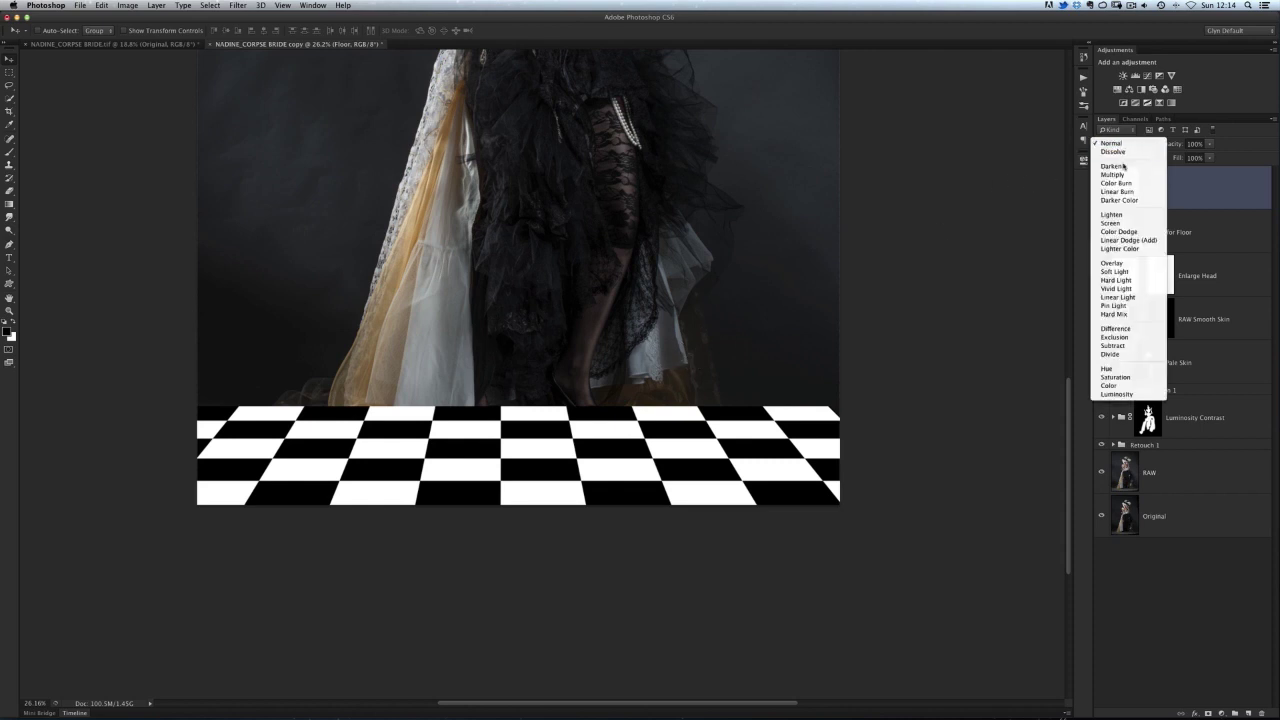
{"action": "left_click", "coordinate": [1113, 263]}
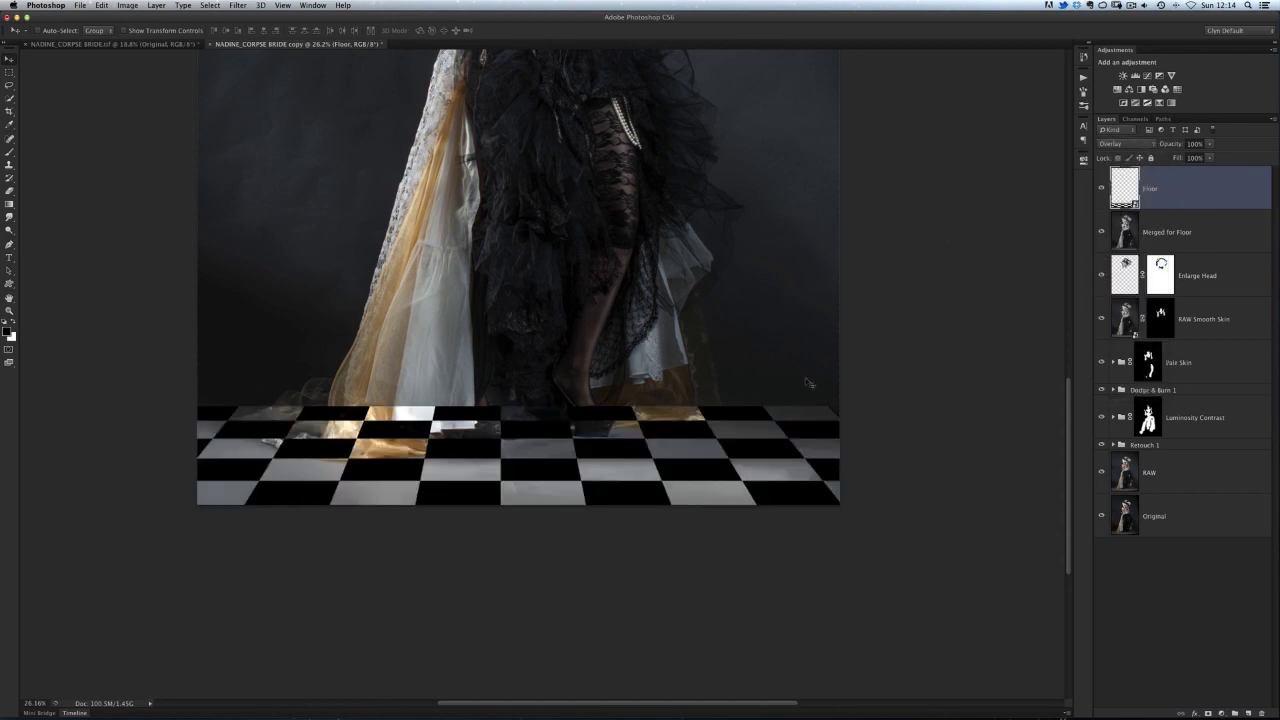
{"action": "left_click_drag", "start_coordinate": [583, 470], "coordinate": [755, 473]}
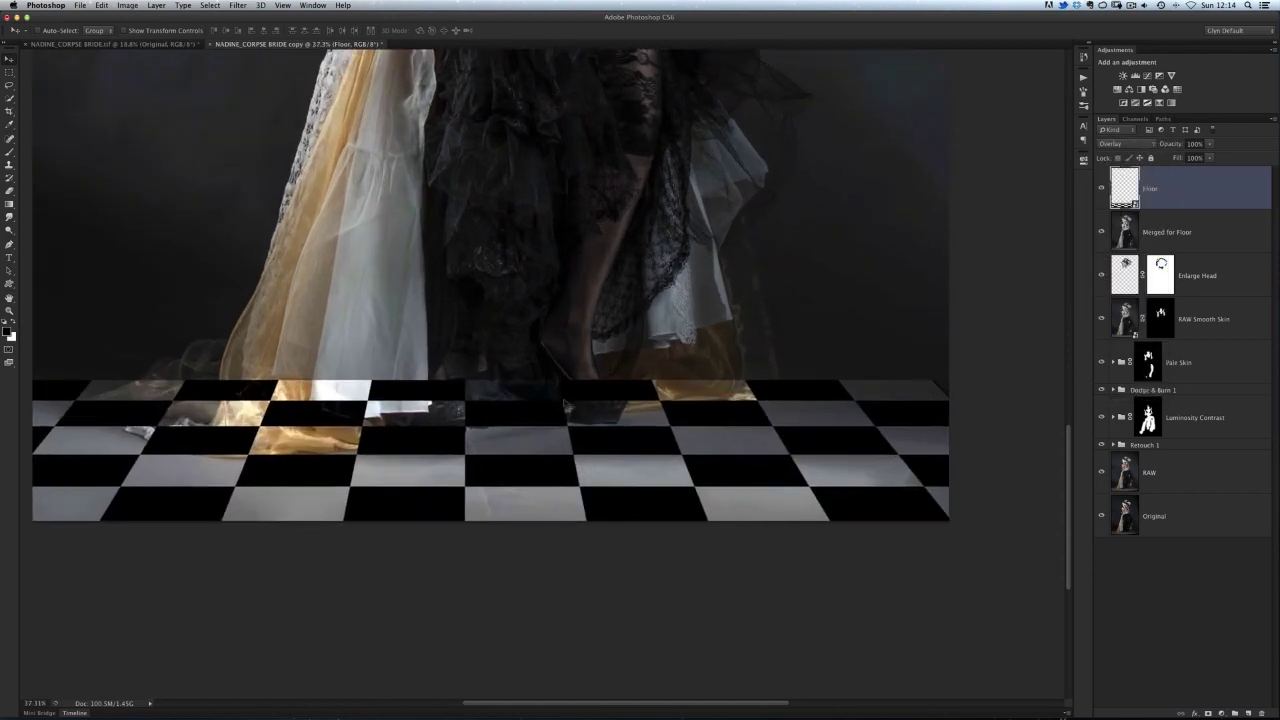
{"action": "left_click_drag", "start_coordinate": [540, 418], "coordinate": [556, 464]}
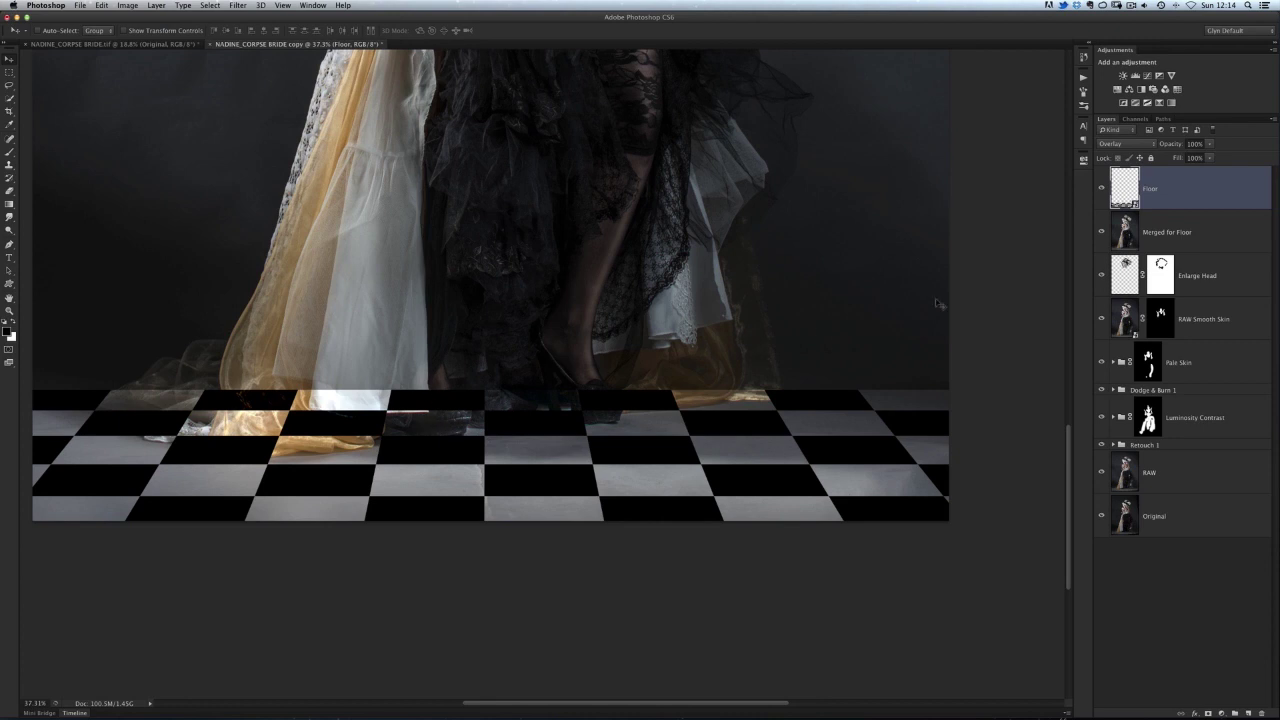
Step: Add a layer mask to the Floor layer and set up a soft black brush for painting on it
{"action": "left_click", "coordinate": [1207, 713]}
{"action": "key", "text": "b"}
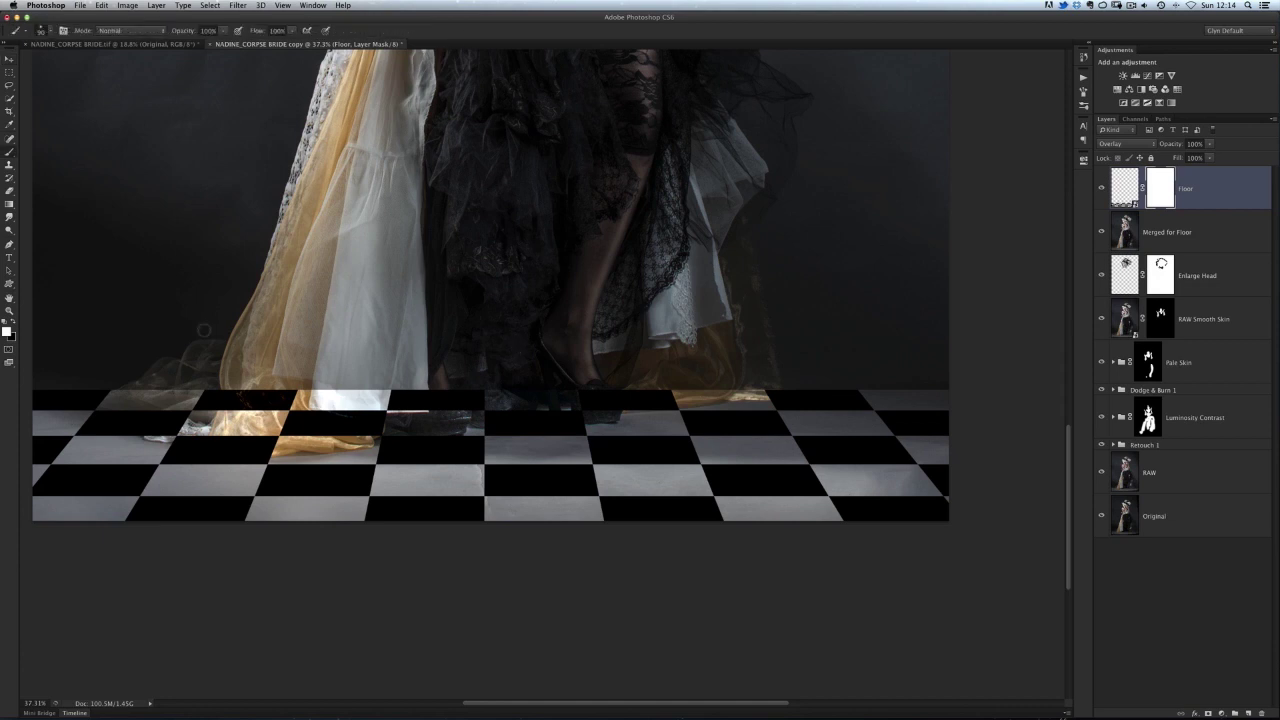
{"action": "right_click", "coordinate": [531, 282]}
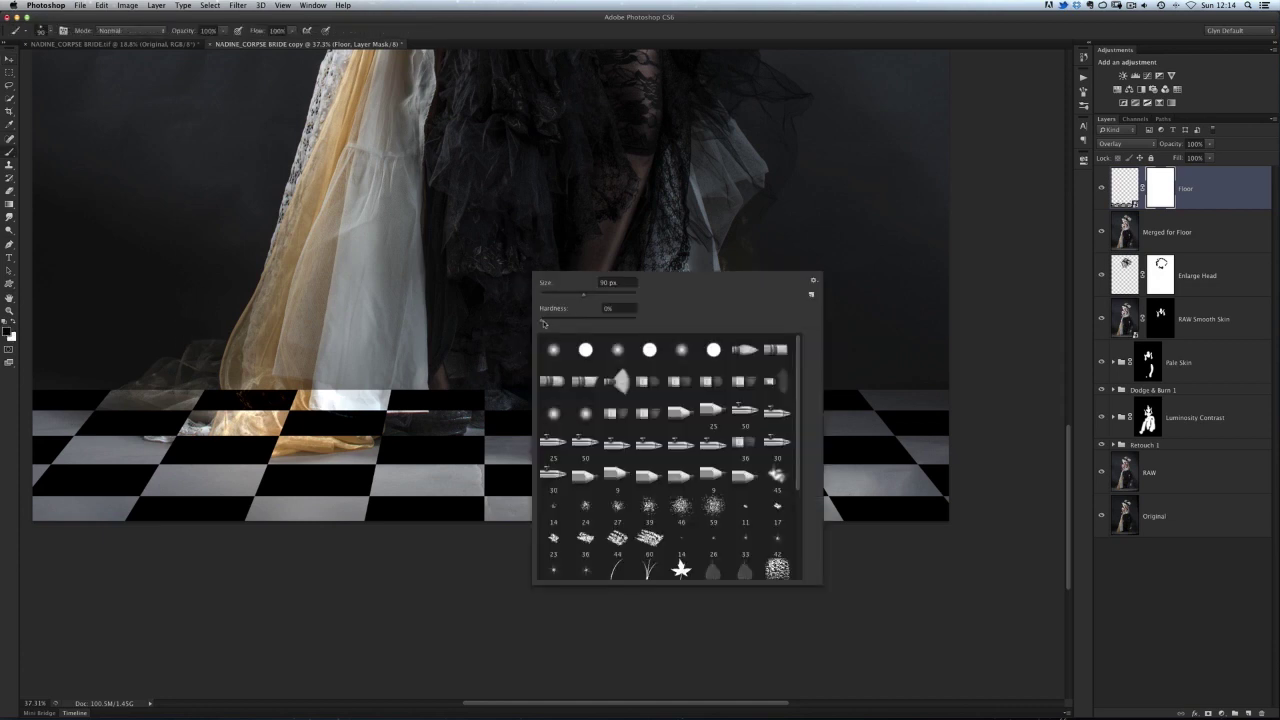
{"action": "left_click_drag", "start_coordinate": [543, 322], "coordinate": [550, 324]}
{"action": "left_click", "coordinate": [511, 38]}
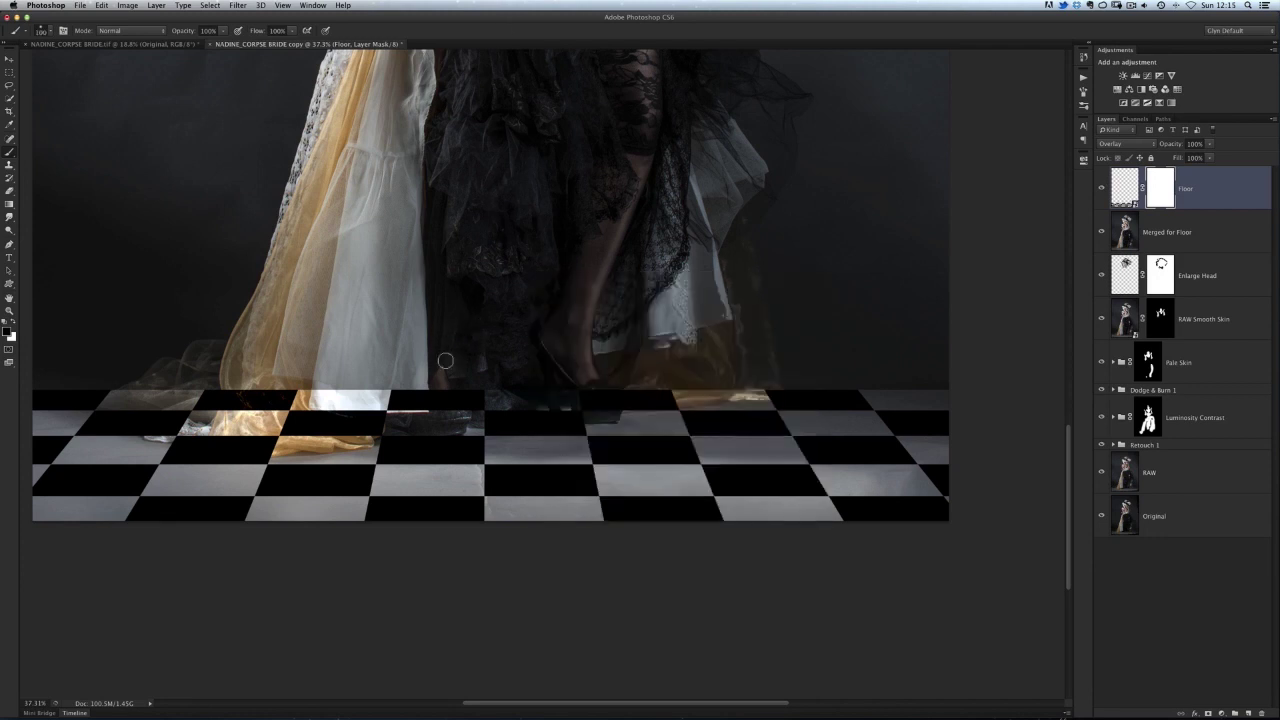
Step: Paint black on the Floor mask over the white skirt's hem, the shoes and the gold fabric behind the raised heel
{"action": "mouse_move", "coordinate": [418, 378]}
{"action": "left_mouse_down"}
{"action": "mouse_move", "coordinate": [349, 381]}
{"action": "mouse_move", "coordinate": [334, 401]}
{"action": "mouse_move", "coordinate": [339, 382]}
{"action": "mouse_move", "coordinate": [421, 373]}
{"action": "mouse_move", "coordinate": [414, 405]}
{"action": "mouse_move", "coordinate": [443, 399]}
{"action": "mouse_move", "coordinate": [407, 392]}
{"action": "mouse_move", "coordinate": [452, 397]}
{"action": "mouse_move", "coordinate": [414, 411]}
{"action": "mouse_move", "coordinate": [449, 413]}
{"action": "mouse_move", "coordinate": [328, 420]}
{"action": "mouse_move", "coordinate": [337, 425]}
{"action": "mouse_move", "coordinate": [224, 408]}
{"action": "mouse_move", "coordinate": [295, 427]}
{"action": "mouse_move", "coordinate": [279, 429]}
{"action": "mouse_move", "coordinate": [376, 418]}
{"action": "left_mouse_up"}
{"action": "left_click_drag", "start_coordinate": [453, 410], "coordinate": [491, 405]}
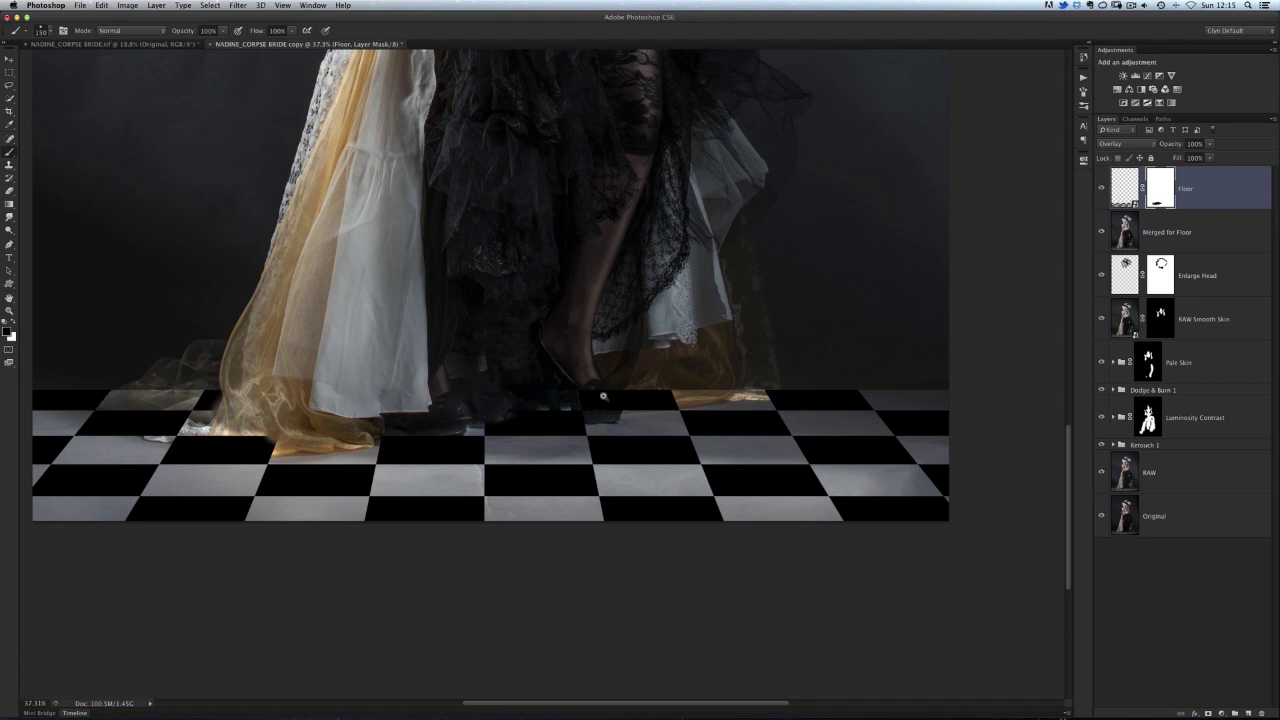
{"action": "left_click_drag", "start_coordinate": [603, 396], "coordinate": [640, 431]}
{"action": "mouse_move", "coordinate": [573, 395]}
{"action": "left_mouse_down"}
{"action": "mouse_move", "coordinate": [596, 439]}
{"action": "mouse_move", "coordinate": [615, 423]}
{"action": "mouse_move", "coordinate": [604, 410]}
{"action": "mouse_move", "coordinate": [638, 430]}
{"action": "mouse_move", "coordinate": [625, 454]}
{"action": "mouse_move", "coordinate": [551, 455]}
{"action": "mouse_move", "coordinate": [617, 446]}
{"action": "mouse_move", "coordinate": [584, 420]}
{"action": "mouse_move", "coordinate": [657, 460]}
{"action": "mouse_move", "coordinate": [604, 467]}
{"action": "mouse_move", "coordinate": [590, 395]}
{"action": "mouse_move", "coordinate": [646, 405]}
{"action": "mouse_move", "coordinate": [665, 392]}
{"action": "mouse_move", "coordinate": [645, 395]}
{"action": "mouse_move", "coordinate": [685, 413]}
{"action": "mouse_move", "coordinate": [657, 432]}
{"action": "mouse_move", "coordinate": [702, 421]}
{"action": "mouse_move", "coordinate": [713, 395]}
{"action": "mouse_move", "coordinate": [812, 388]}
{"action": "mouse_move", "coordinate": [660, 482]}
{"action": "mouse_move", "coordinate": [686, 463]}
{"action": "left_mouse_up"}
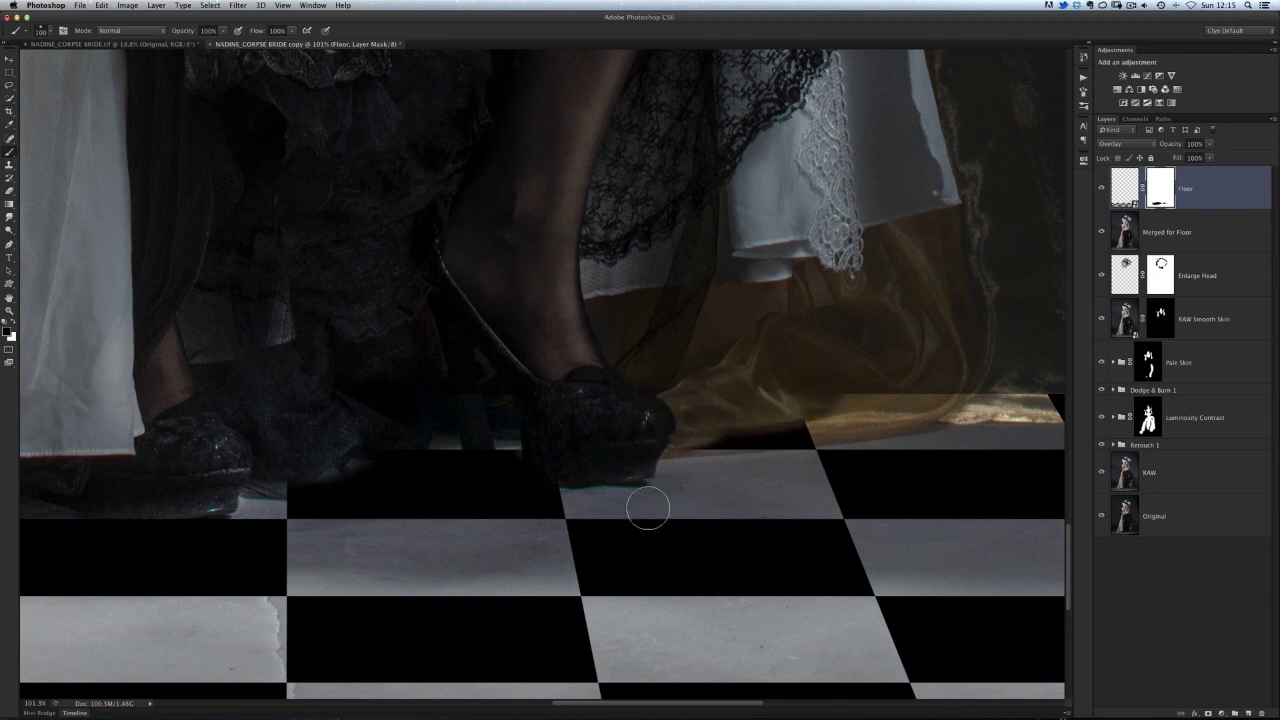
{"action": "mouse_move", "coordinate": [791, 403]}
{"action": "left_mouse_down"}
{"action": "mouse_move", "coordinate": [750, 425]}
{"action": "mouse_move", "coordinate": [779, 421]}
{"action": "mouse_move", "coordinate": [682, 433]}
{"action": "mouse_move", "coordinate": [875, 389]}
{"action": "mouse_move", "coordinate": [808, 360]}
{"action": "mouse_move", "coordinate": [948, 372]}
{"action": "mouse_move", "coordinate": [961, 359]}
{"action": "mouse_move", "coordinate": [941, 386]}
{"action": "mouse_move", "coordinate": [802, 284]}
{"action": "mouse_move", "coordinate": [818, 366]}
{"action": "mouse_move", "coordinate": [738, 388]}
{"action": "left_mouse_up"}
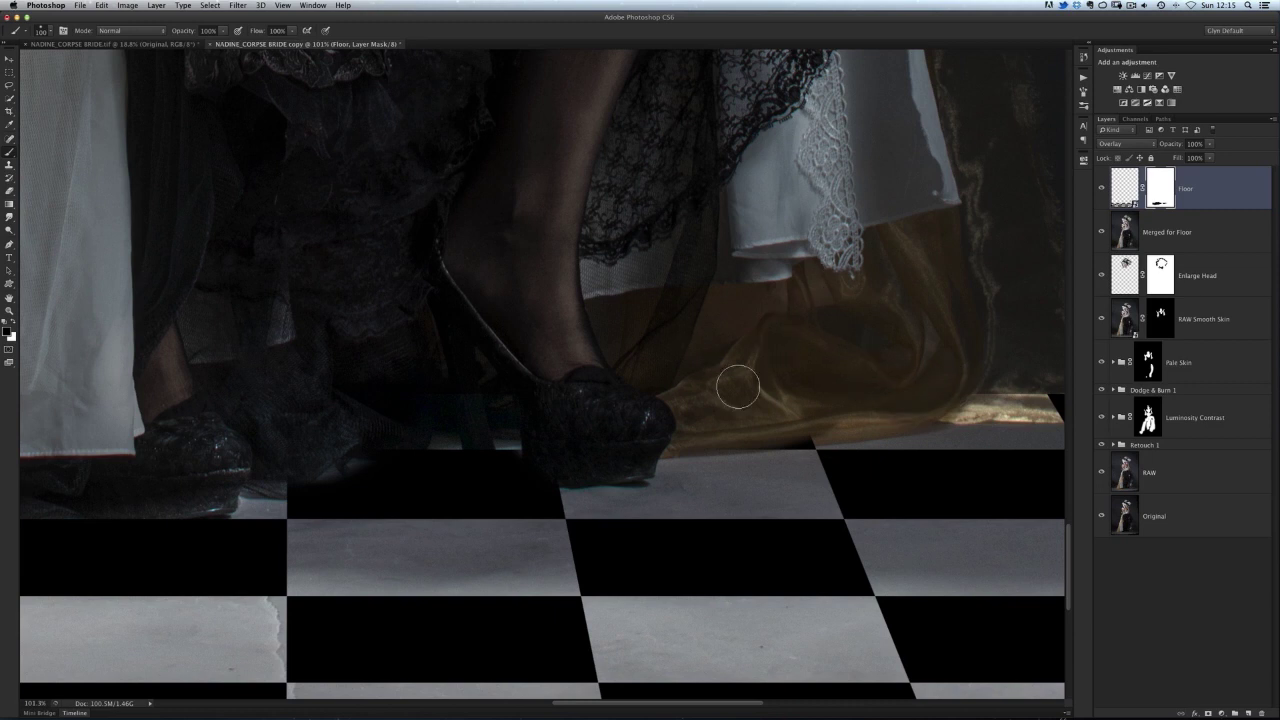
Step: Refine the Floor mask around the shoe beside the white skirt and the black skirt between both shoes
{"action": "key", "text": "x"}
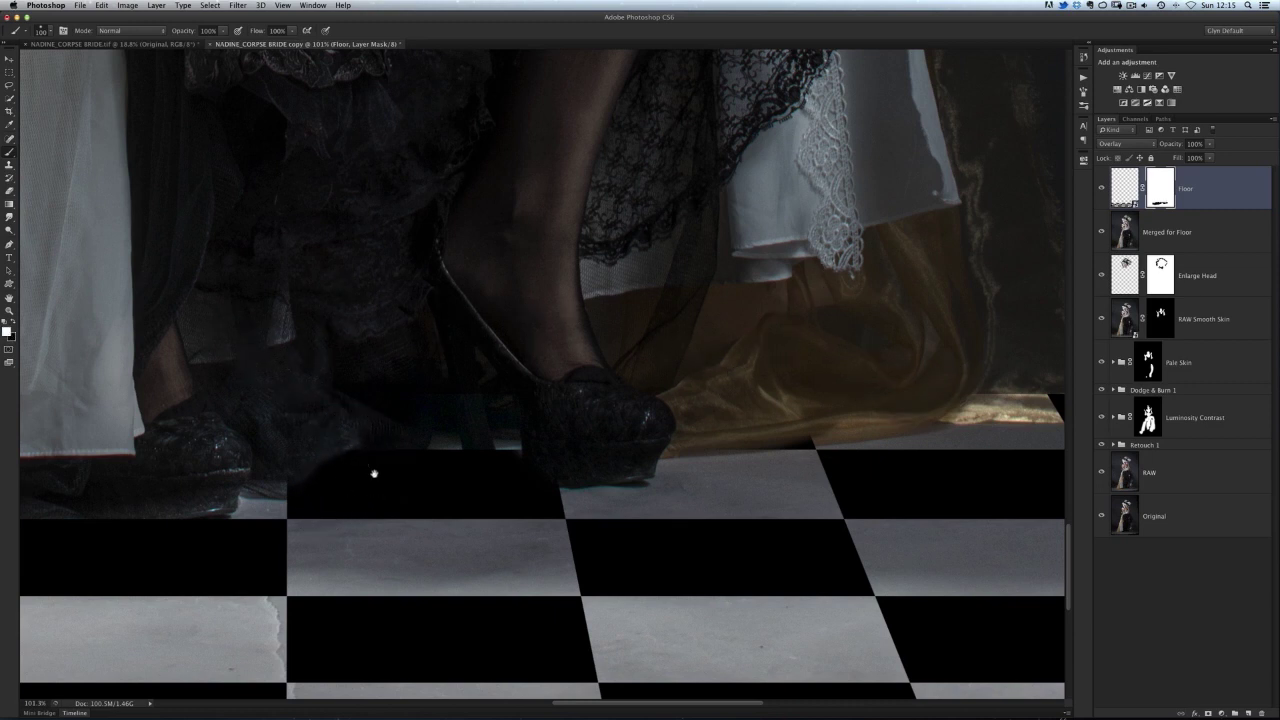
{"action": "left_click_drag", "start_coordinate": [373, 473], "coordinate": [640, 343]}
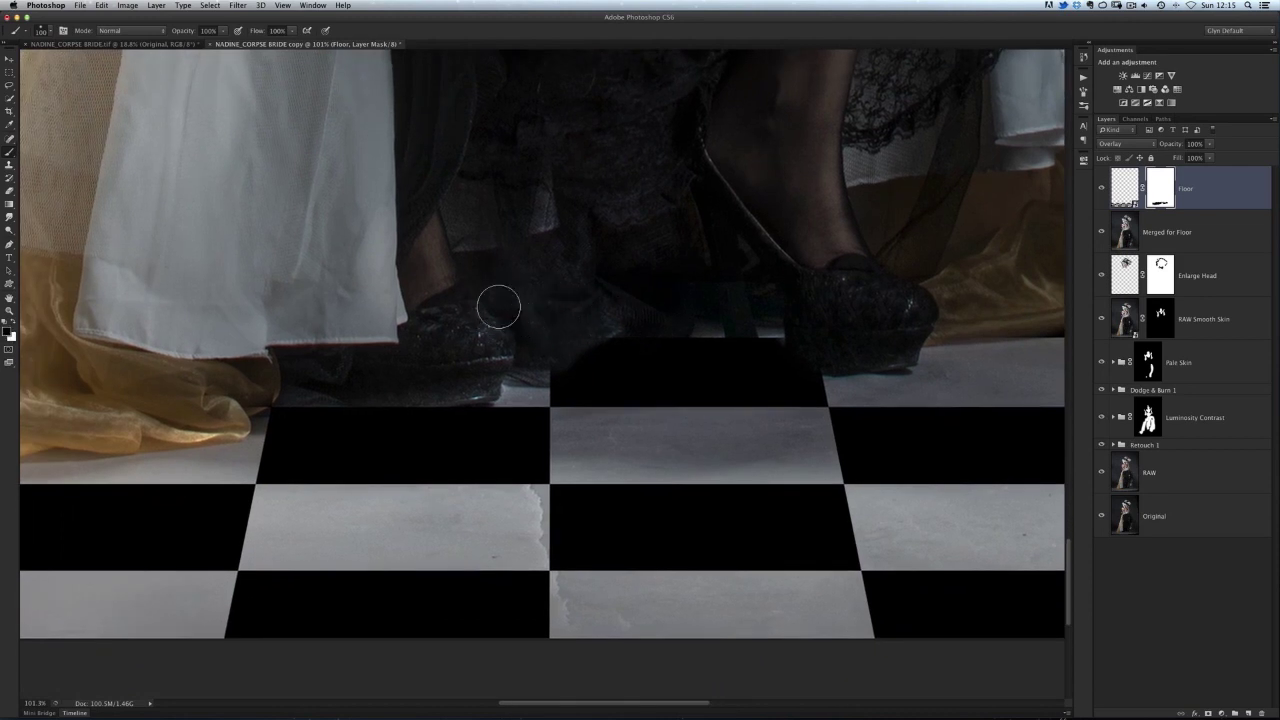
{"action": "mouse_move", "coordinate": [549, 354]}
{"action": "left_mouse_down"}
{"action": "mouse_move", "coordinate": [437, 313]}
{"action": "mouse_move", "coordinate": [327, 320]}
{"action": "mouse_move", "coordinate": [344, 312]}
{"action": "mouse_move", "coordinate": [434, 365]}
{"action": "mouse_move", "coordinate": [305, 365]}
{"action": "mouse_move", "coordinate": [430, 380]}
{"action": "left_mouse_up"}
{"action": "mouse_move", "coordinate": [611, 302]}
{"action": "left_mouse_down"}
{"action": "mouse_move", "coordinate": [574, 327]}
{"action": "mouse_move", "coordinate": [553, 374]}
{"action": "mouse_move", "coordinate": [654, 308]}
{"action": "mouse_move", "coordinate": [586, 361]}
{"action": "mouse_move", "coordinate": [673, 330]}
{"action": "mouse_move", "coordinate": [611, 366]}
{"action": "mouse_move", "coordinate": [661, 398]}
{"action": "mouse_move", "coordinate": [678, 390]}
{"action": "mouse_move", "coordinate": [637, 373]}
{"action": "mouse_move", "coordinate": [675, 377]}
{"action": "mouse_move", "coordinate": [617, 376]}
{"action": "mouse_move", "coordinate": [622, 366]}
{"action": "mouse_move", "coordinate": [531, 394]}
{"action": "left_mouse_up"}
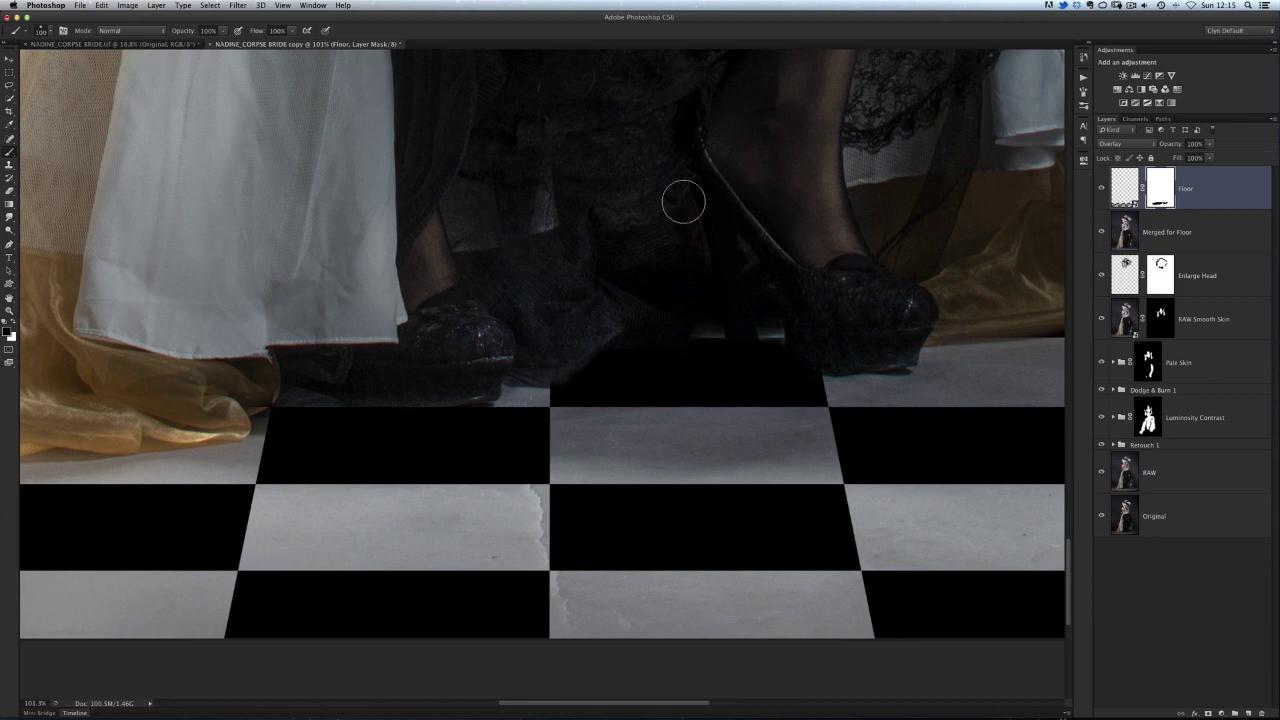
Step: Paint the checkerboard off the lower edge of the gold train beside the white skirt on the Floor mask
{"action": "scroll", "coordinate": [766, 191], "scroll_direction": "up", "scroll_amount": 3}
{"action": "scroll", "coordinate": [766, 191], "scroll_direction": "left", "scroll_amount": 3}
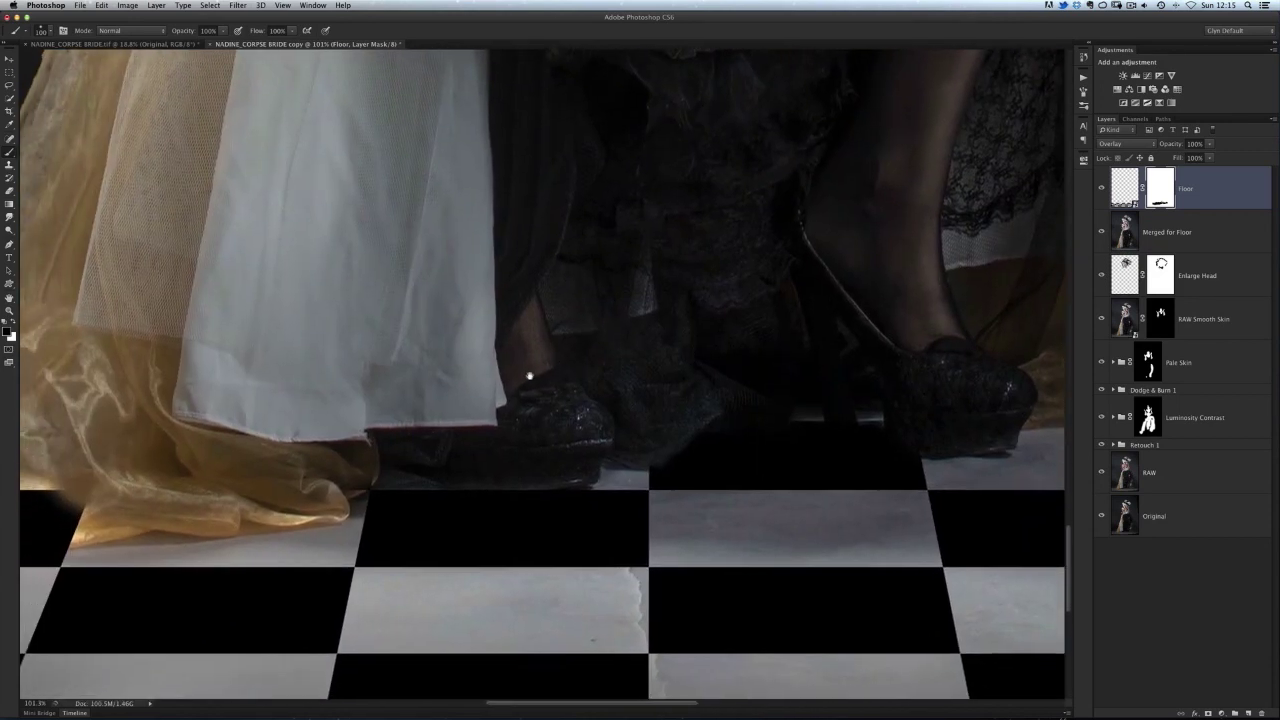
{"action": "scroll", "coordinate": [529, 375], "scroll_direction": "left", "scroll_amount": 10}
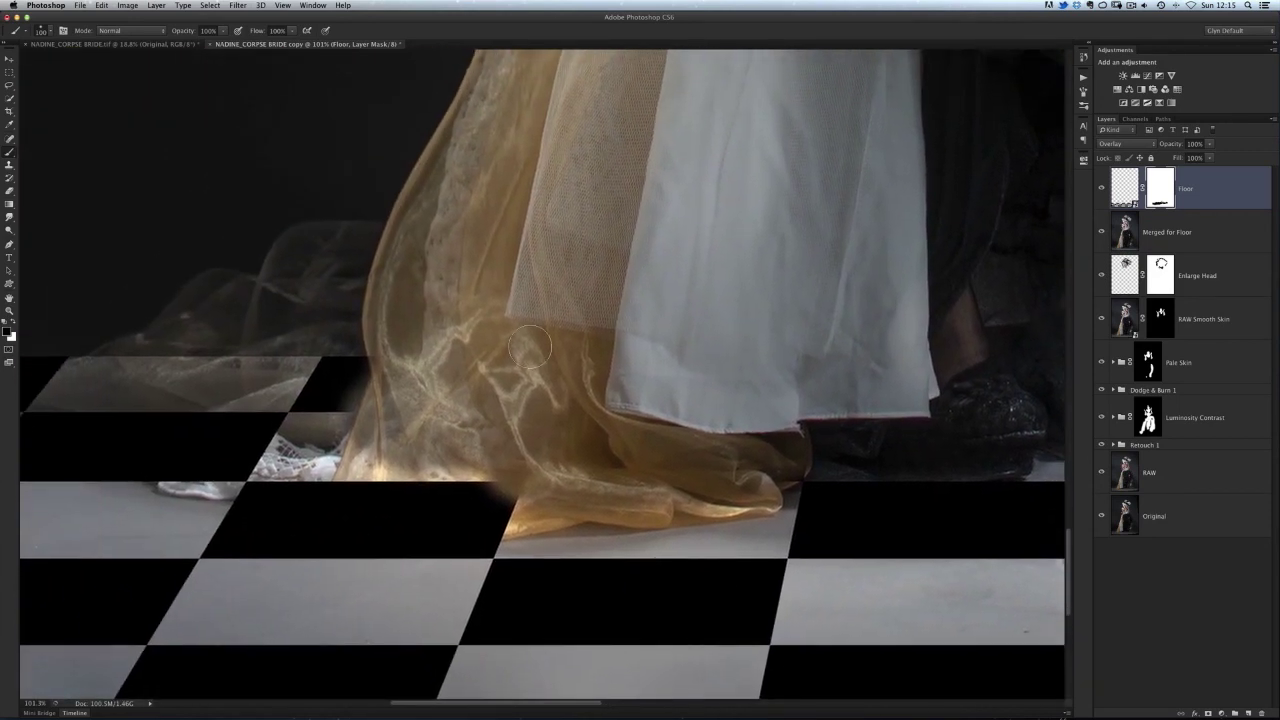
{"action": "scroll", "coordinate": [521, 330], "scroll_direction": "right", "scroll_amount": 5}
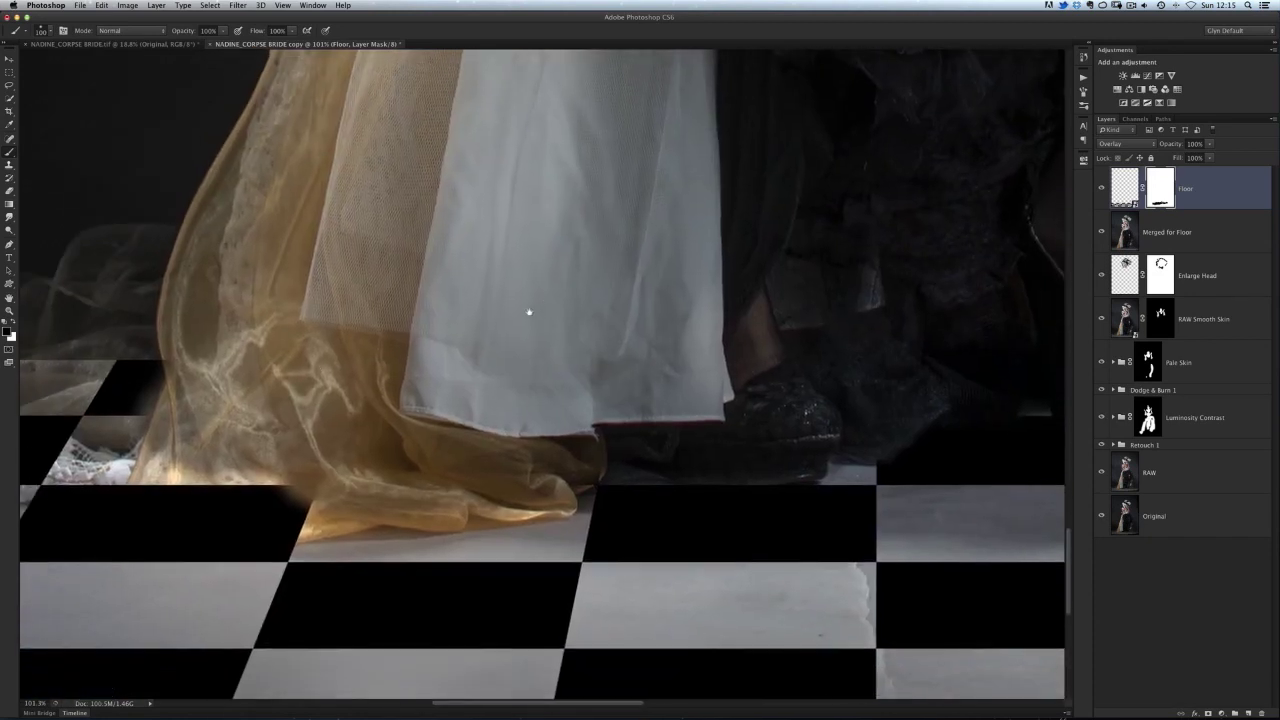
{"action": "mouse_move", "coordinate": [258, 498]}
{"action": "left_mouse_down"}
{"action": "mouse_move", "coordinate": [290, 525]}
{"action": "mouse_move", "coordinate": [230, 525]}
{"action": "mouse_move", "coordinate": [170, 475]}
{"action": "mouse_move", "coordinate": [160, 500]}
{"action": "mouse_move", "coordinate": [195, 535]}
{"action": "mouse_move", "coordinate": [105, 468]}
{"action": "left_mouse_up"}
{"action": "scroll", "coordinate": [434, 420], "scroll_direction": "left", "scroll_amount": 7}
{"action": "scroll", "coordinate": [434, 420], "scroll_direction": "down", "scroll_amount": 3}
{"action": "scroll", "coordinate": [492, 386], "scroll_direction": "down", "scroll_amount": 5}
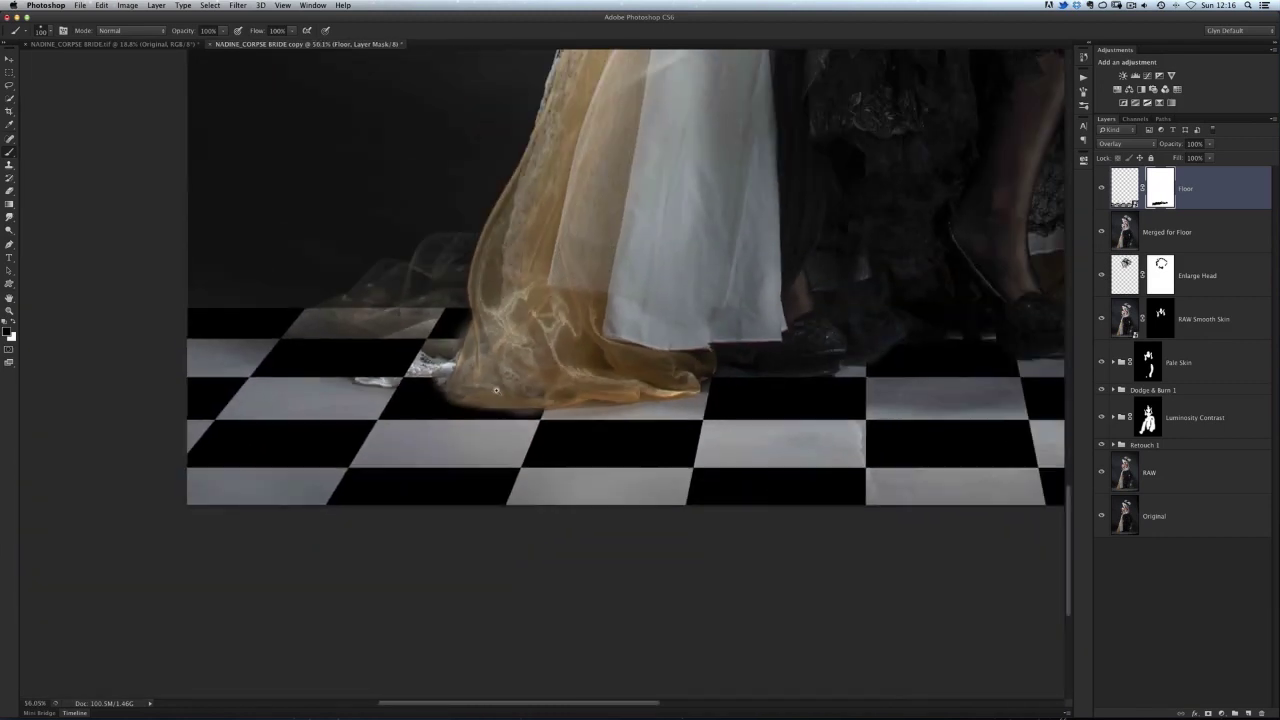
Step: Refine the Floor mask along the gold train's hem, switching the brush colour to correct the edge
{"action": "mouse_move", "coordinate": [467, 377]}
{"action": "left_mouse_down"}
{"action": "mouse_move", "coordinate": [403, 305]}
{"action": "mouse_move", "coordinate": [461, 328]}
{"action": "mouse_move", "coordinate": [418, 302]}
{"action": "mouse_move", "coordinate": [410, 321]}
{"action": "mouse_move", "coordinate": [427, 335]}
{"action": "mouse_move", "coordinate": [334, 313]}
{"action": "mouse_move", "coordinate": [442, 366]}
{"action": "mouse_move", "coordinate": [380, 379]}
{"action": "mouse_move", "coordinate": [532, 407]}
{"action": "mouse_move", "coordinate": [578, 392]}
{"action": "left_mouse_up"}
{"action": "scroll", "coordinate": [560, 440], "scroll_direction": "up", "scroll_amount": 5}
{"action": "key", "text": "x"}
{"action": "mouse_move", "coordinate": [471, 377]}
{"action": "left_mouse_down"}
{"action": "mouse_move", "coordinate": [565, 362]}
{"action": "mouse_move", "coordinate": [532, 360]}
{"action": "mouse_move", "coordinate": [615, 362]}
{"action": "mouse_move", "coordinate": [299, 358]}
{"action": "mouse_move", "coordinate": [543, 358]}
{"action": "mouse_move", "coordinate": [359, 361]}
{"action": "mouse_move", "coordinate": [189, 323]}
{"action": "mouse_move", "coordinate": [197, 304]}
{"action": "mouse_move", "coordinate": [129, 289]}
{"action": "mouse_move", "coordinate": [142, 282]}
{"action": "mouse_move", "coordinate": [178, 326]}
{"action": "mouse_move", "coordinate": [439, 389]}
{"action": "mouse_move", "coordinate": [791, 394]}
{"action": "left_mouse_up"}
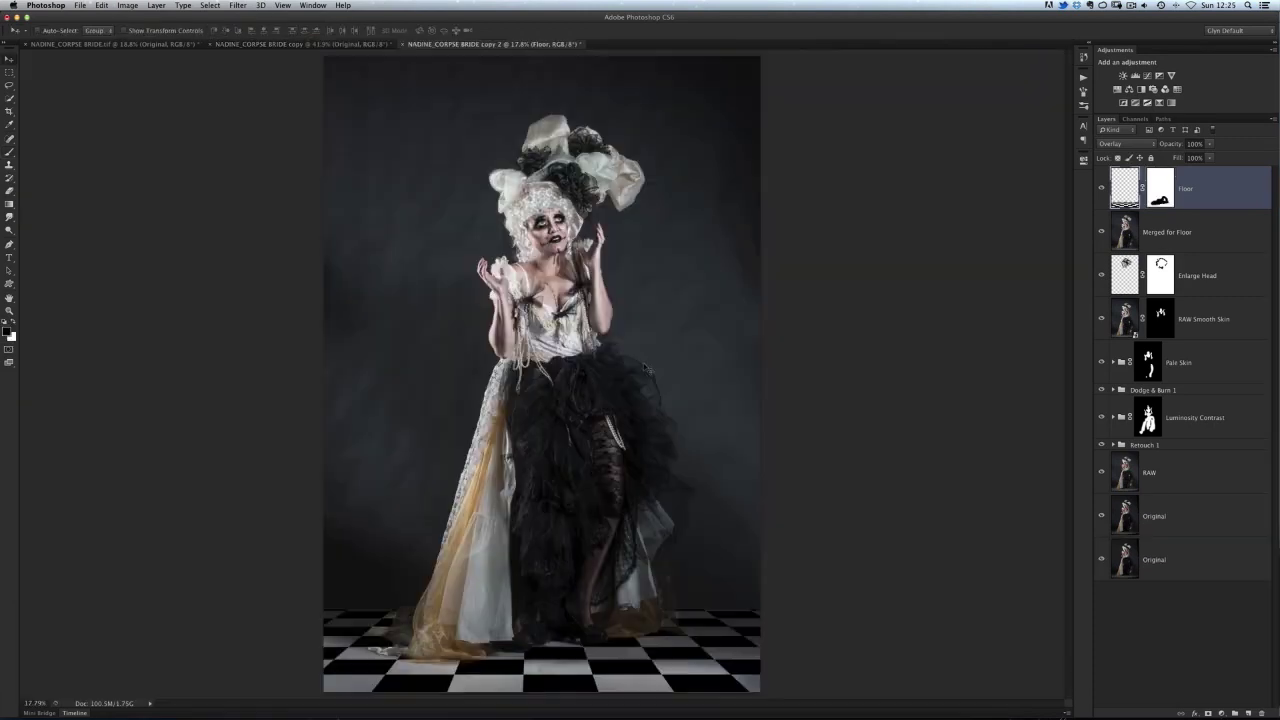
Step: Examine the finished floor mask around the shoes, the gold fabric and the translucent veil on the chequered tiles
{"action": "scroll", "coordinate": [641, 619], "scroll_direction": "up", "scroll_amount": 3}
{"action": "scroll", "coordinate": [641, 619], "scroll_direction": "up", "scroll_amount": 5}
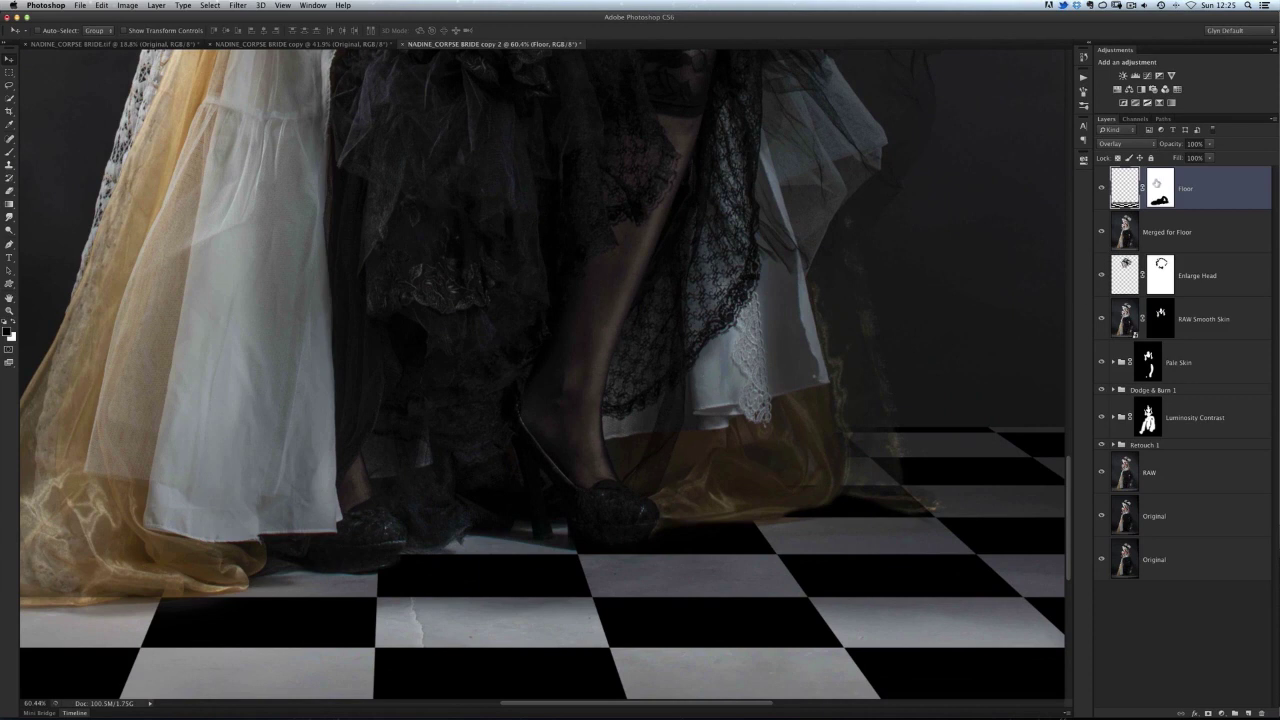
{"action": "scroll", "coordinate": [652, 400], "scroll_direction": "down", "scroll_amount": 4}
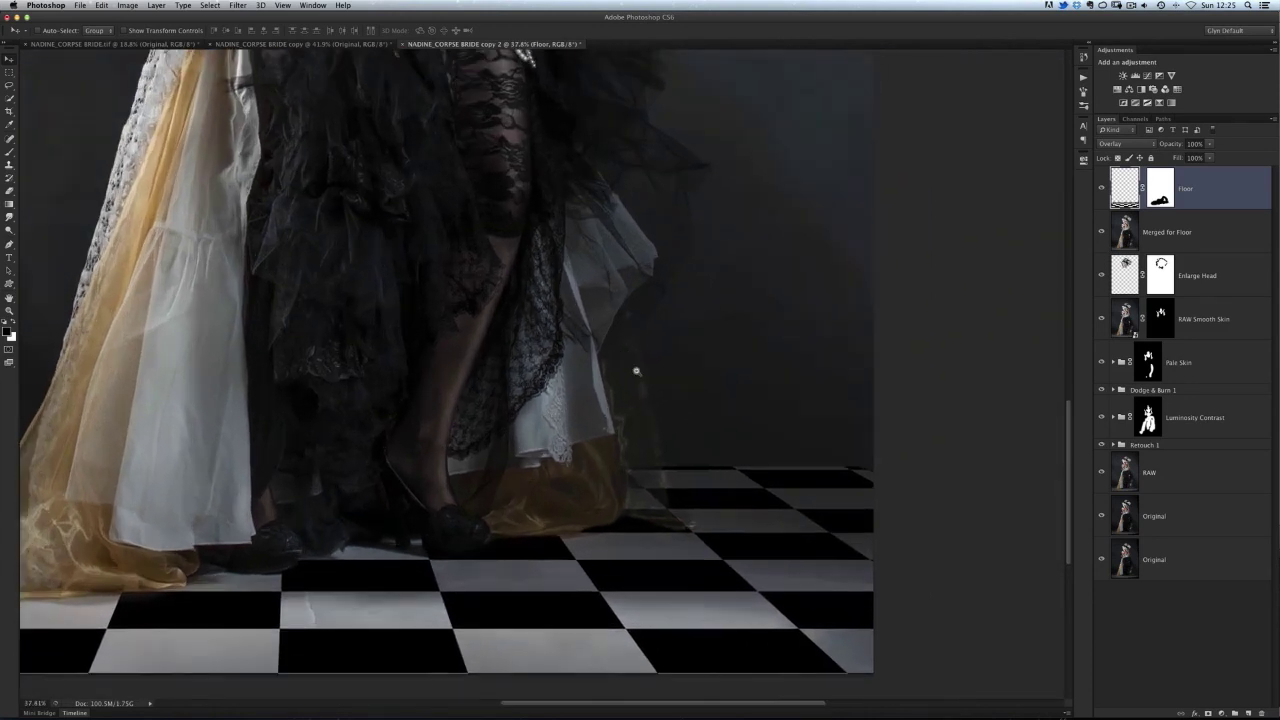
{"action": "scroll", "coordinate": [636, 371], "scroll_direction": "up", "scroll_amount": 4}
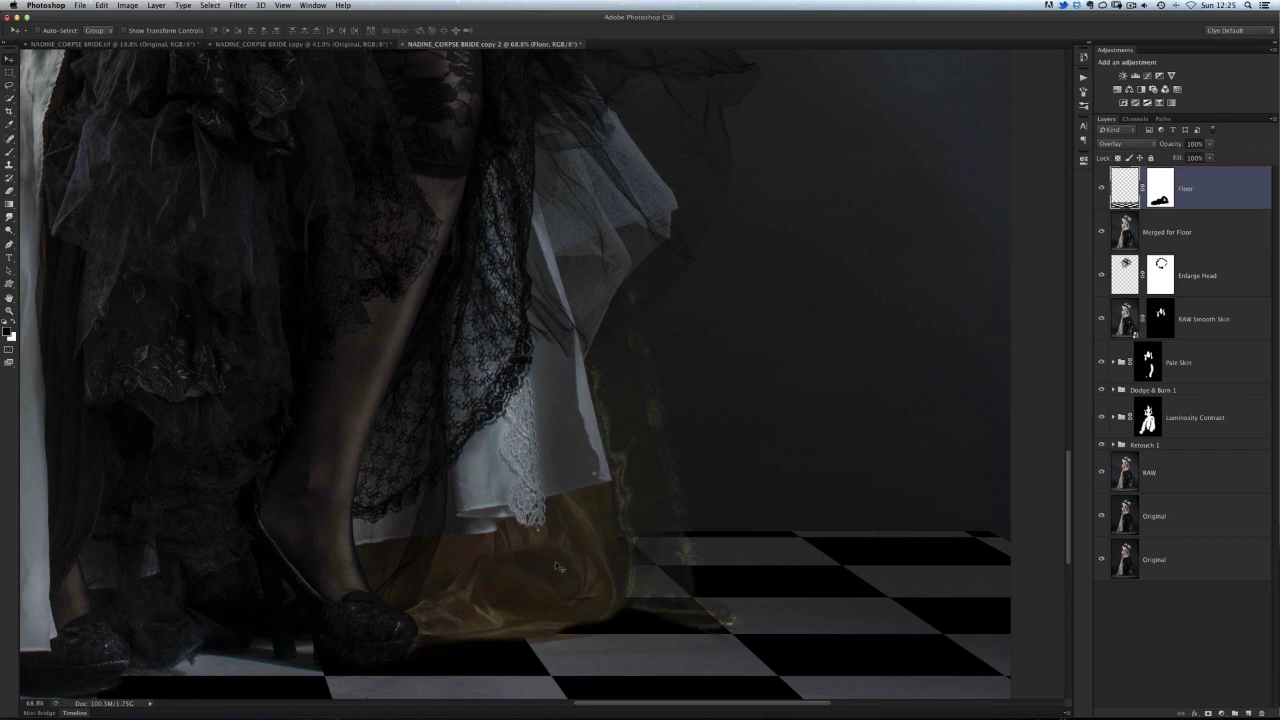
{"action": "key", "text": "b"}
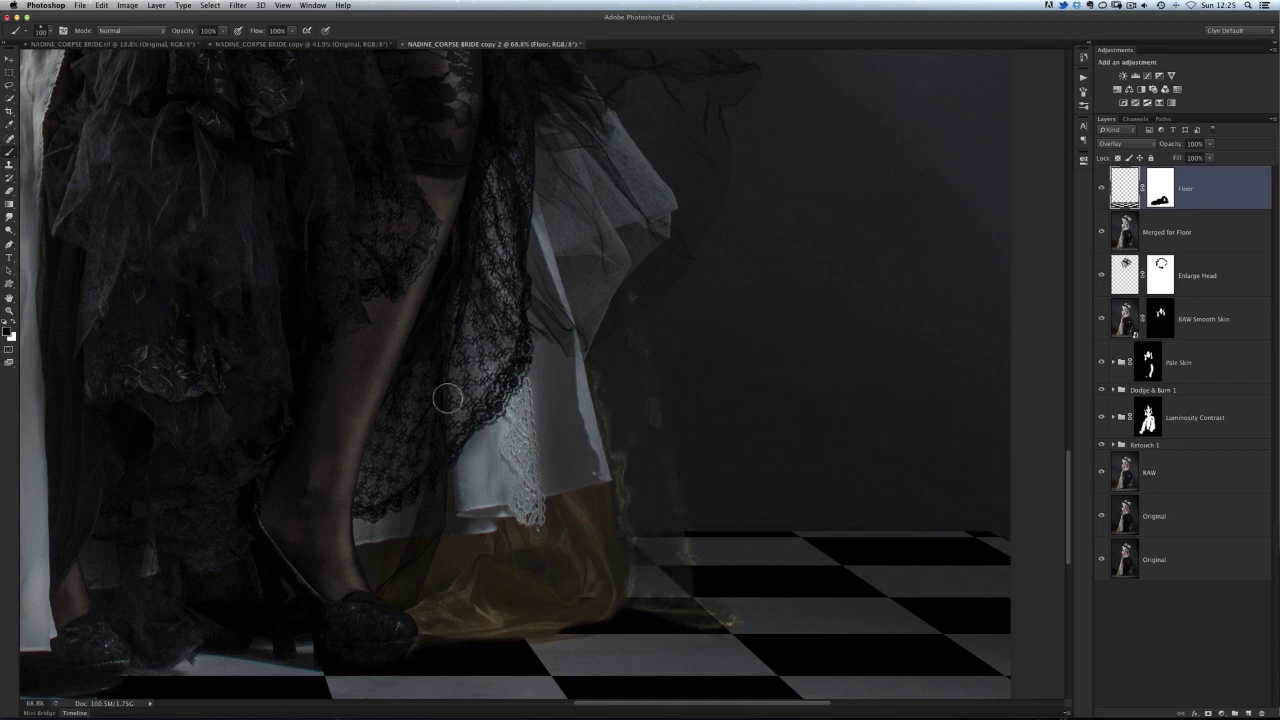
{"action": "scroll", "coordinate": [509, 433], "scroll_direction": "down", "scroll_amount": 5}
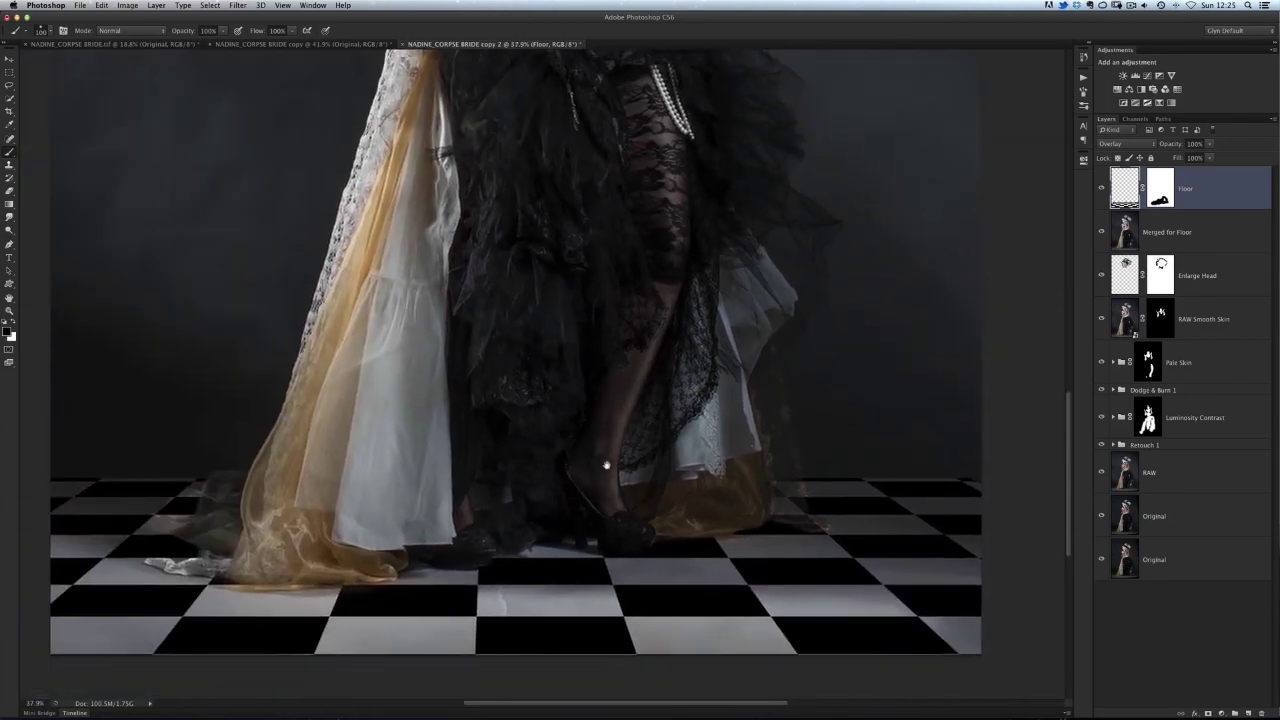
Step: Check the chequered floor beneath the skirts up close and against the whole figure
{"action": "scroll", "coordinate": [610, 481], "scroll_direction": "up", "scroll_amount": 3}
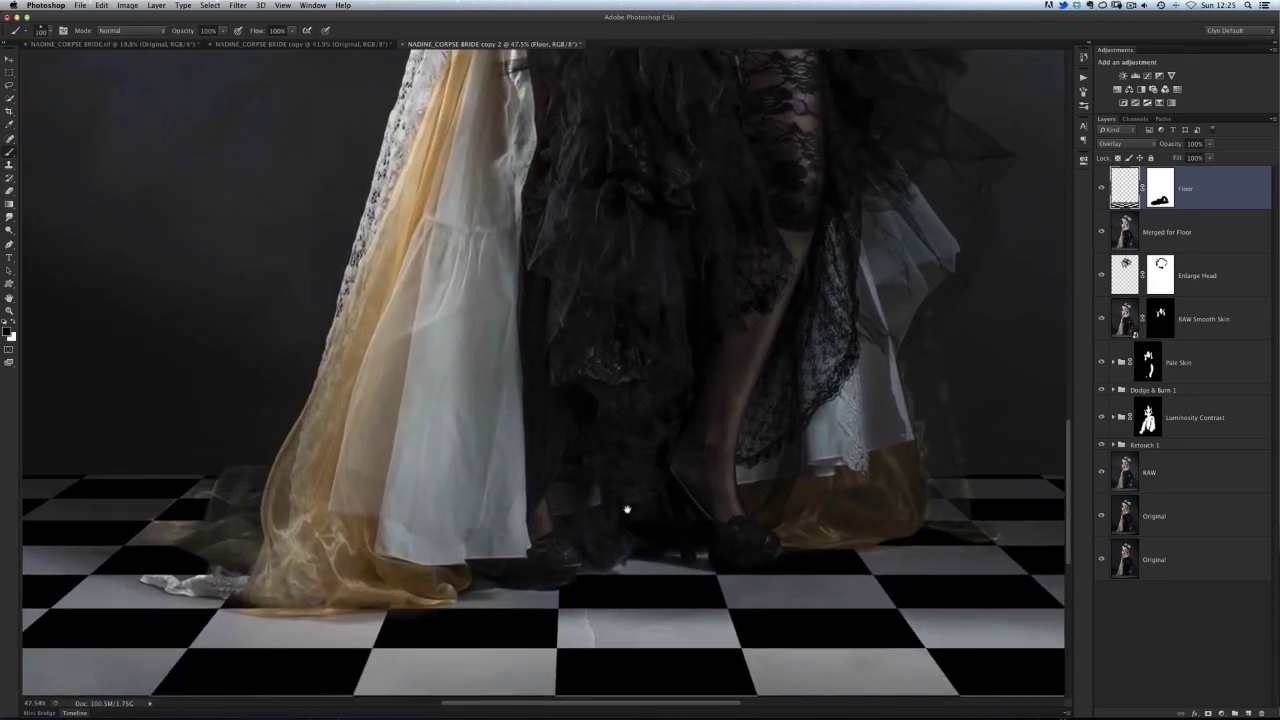
{"action": "scroll", "coordinate": [590, 491], "scroll_direction": "down", "scroll_amount": 2}
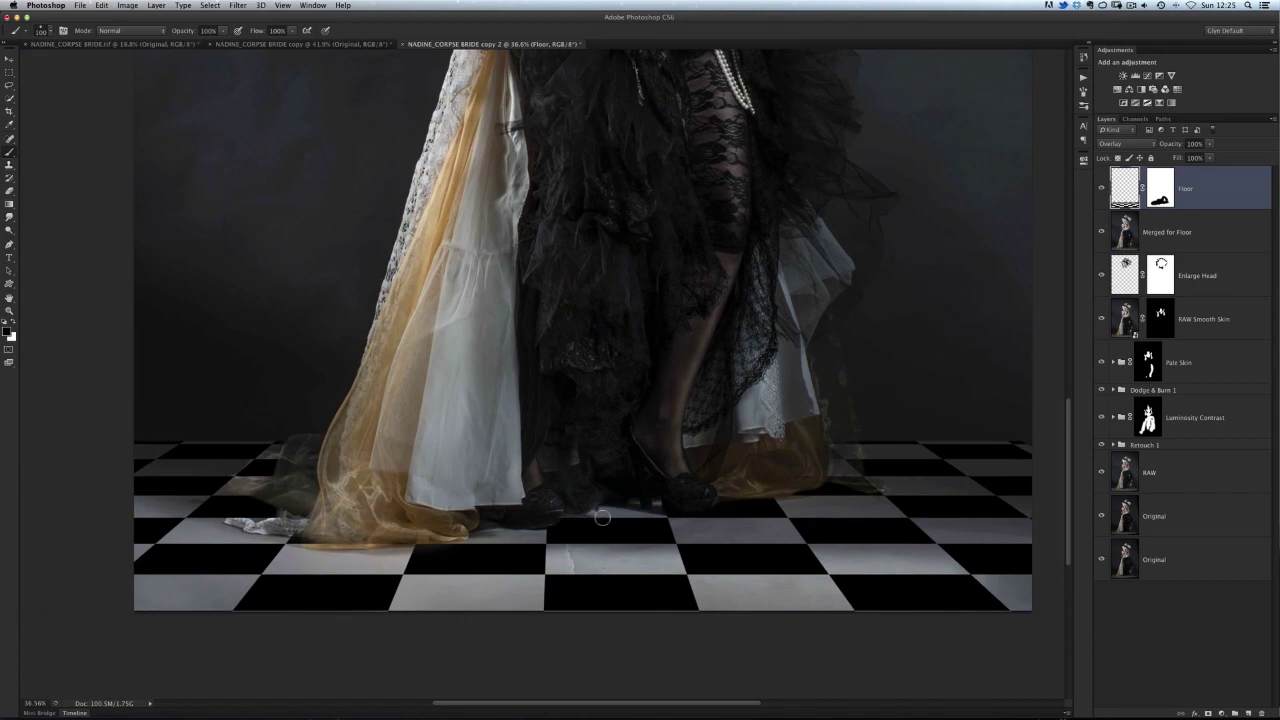
{"action": "scroll", "coordinate": [606, 410], "scroll_direction": "down", "scroll_amount": 4}
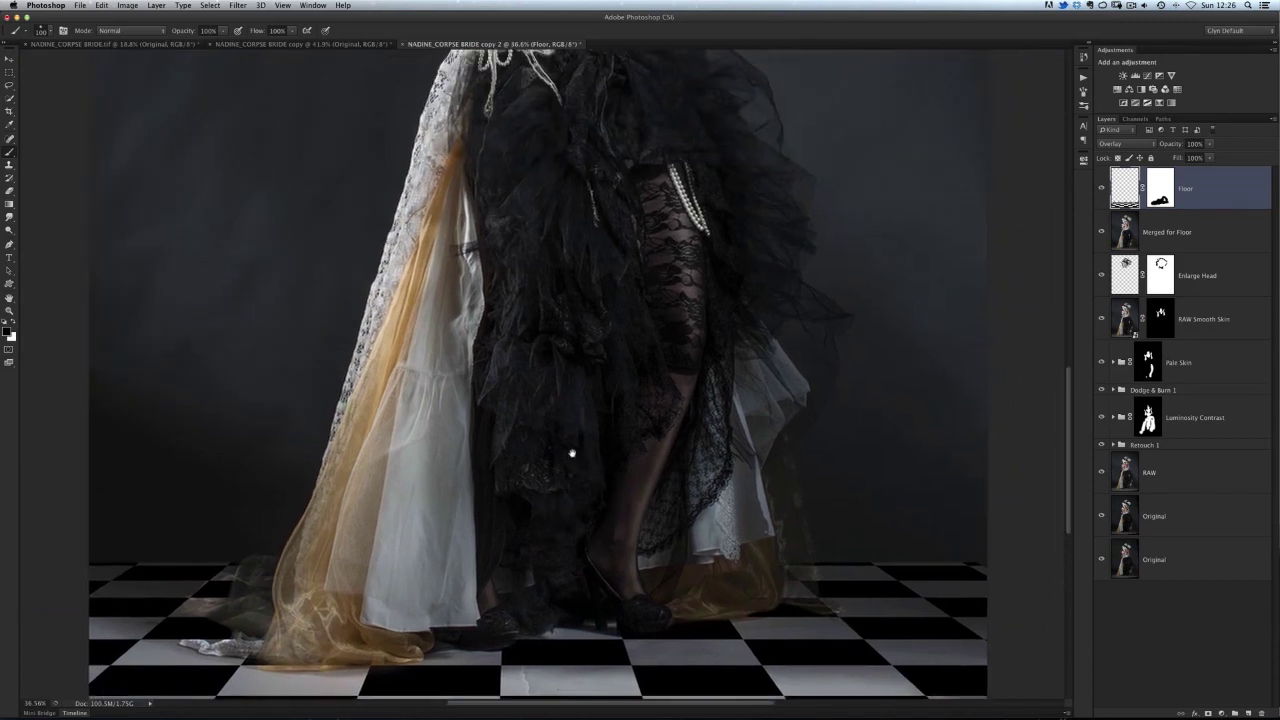
{"action": "scroll", "coordinate": [574, 418], "scroll_direction": "up", "scroll_amount": 5}
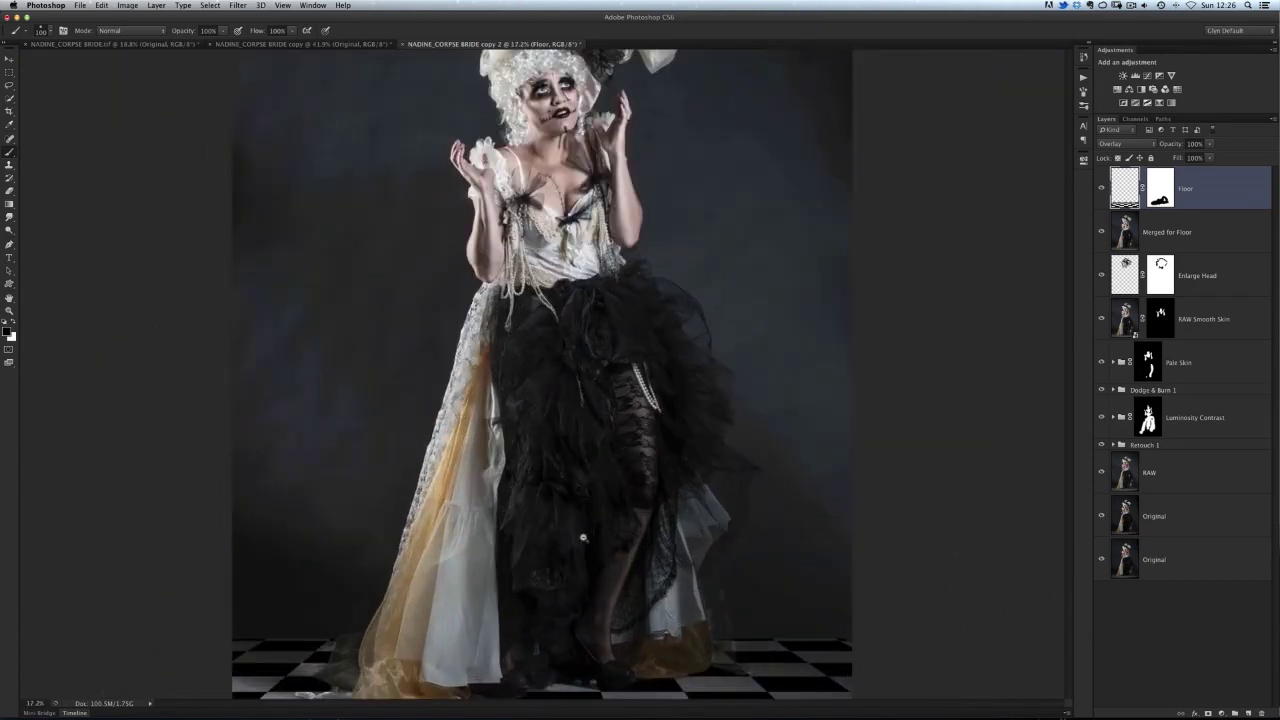
{"action": "left_click_drag", "start_coordinate": [577, 588], "coordinate": [574, 366]}
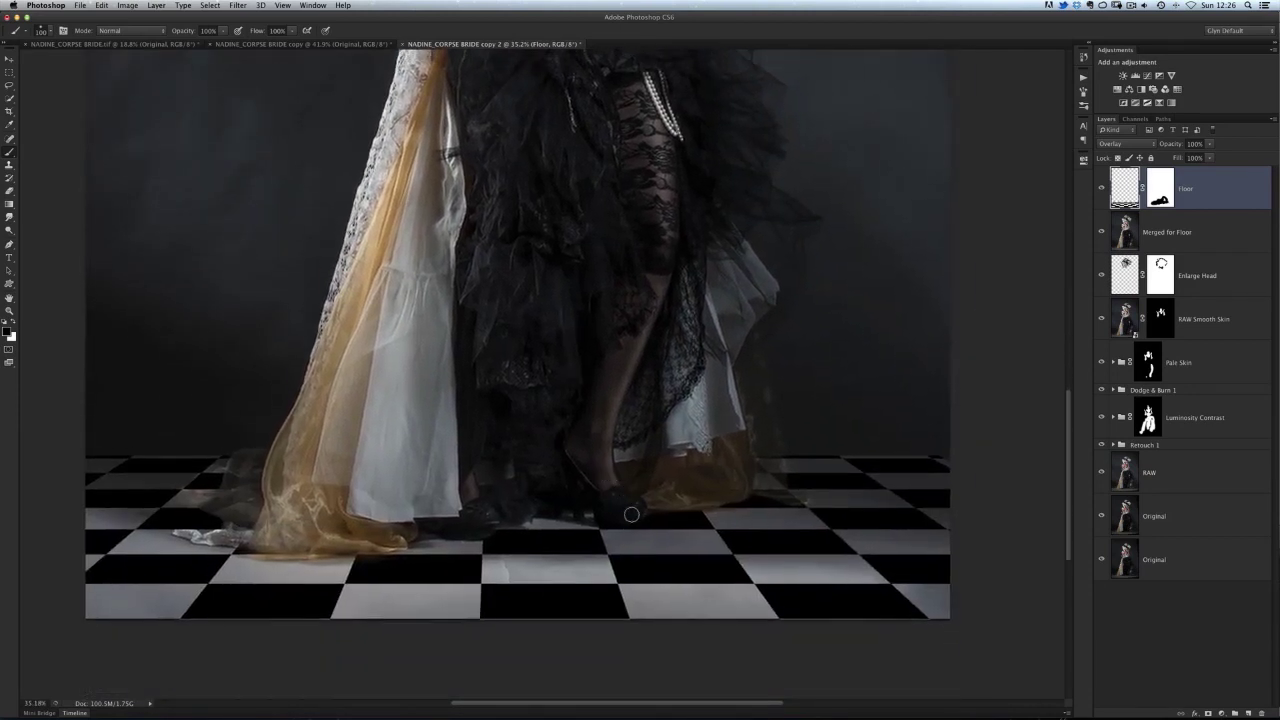
{"action": "key", "text": "v"}
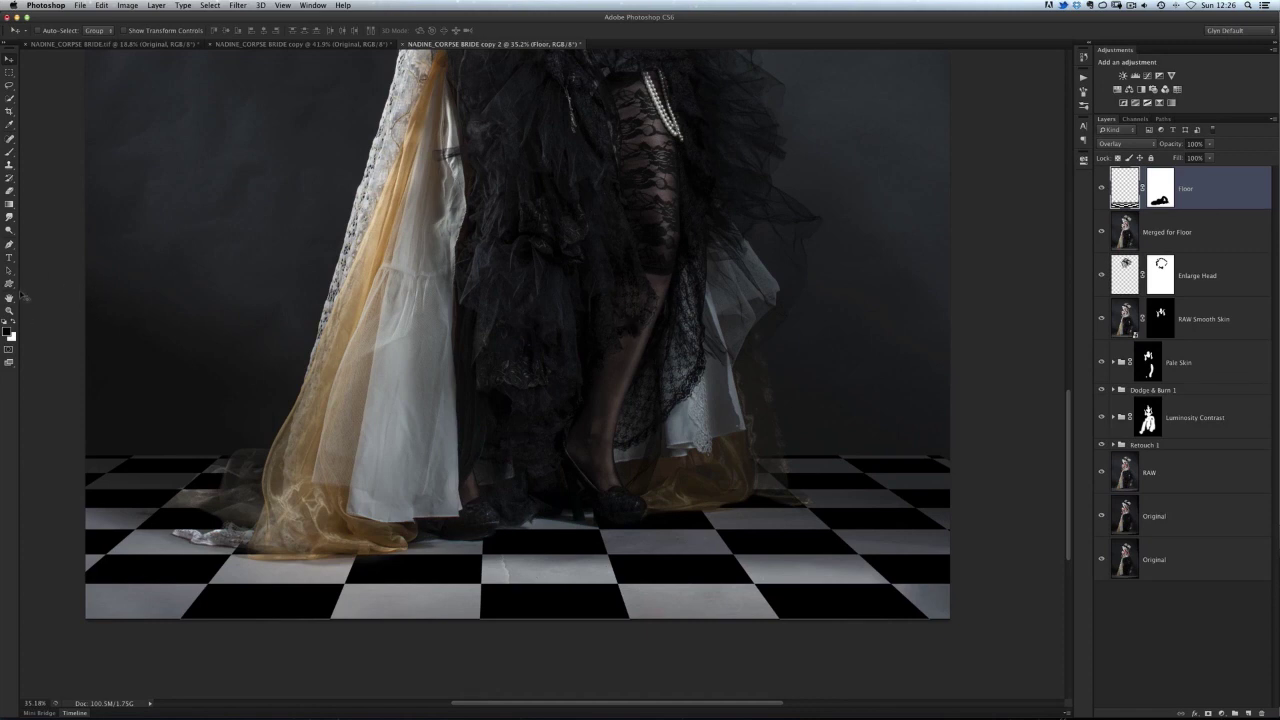
{"action": "double_click", "coordinate": [9, 297]}
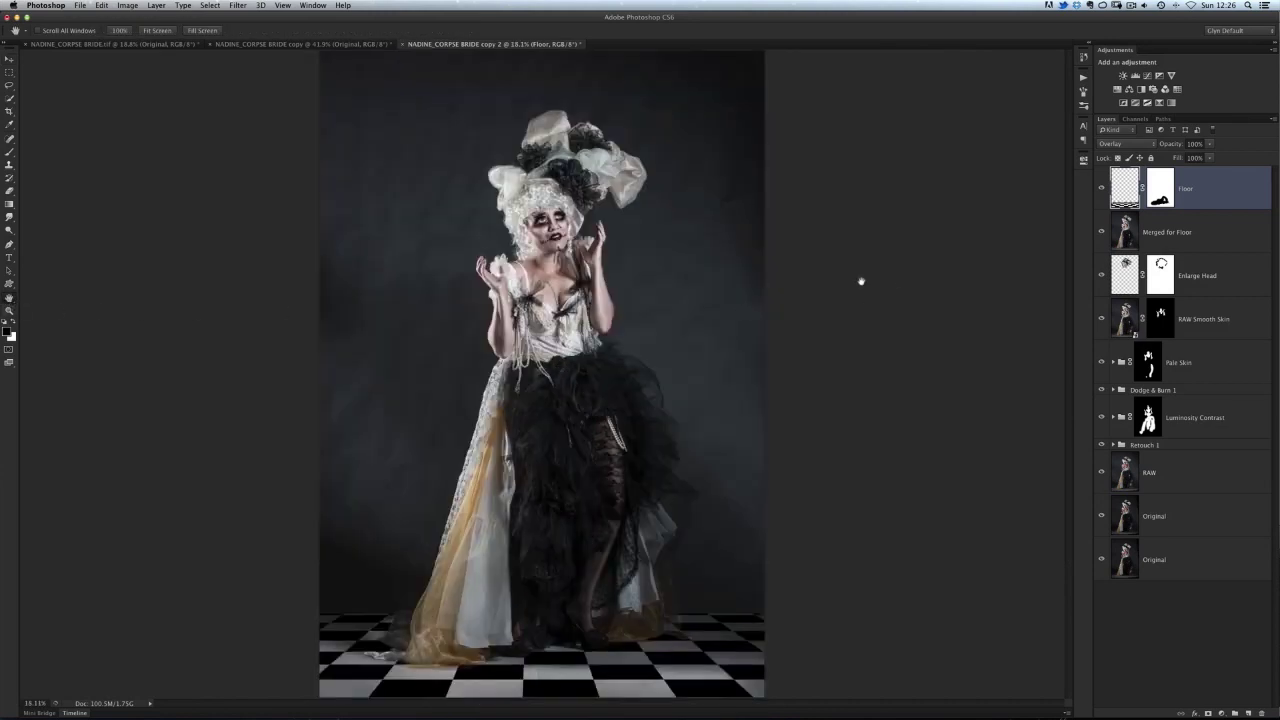
Step: Place CONCRETE.jpg from the SPOOKY folder as a new layer above the Floor layer at its original size
{"action": "left_click", "coordinate": [82, 6]}
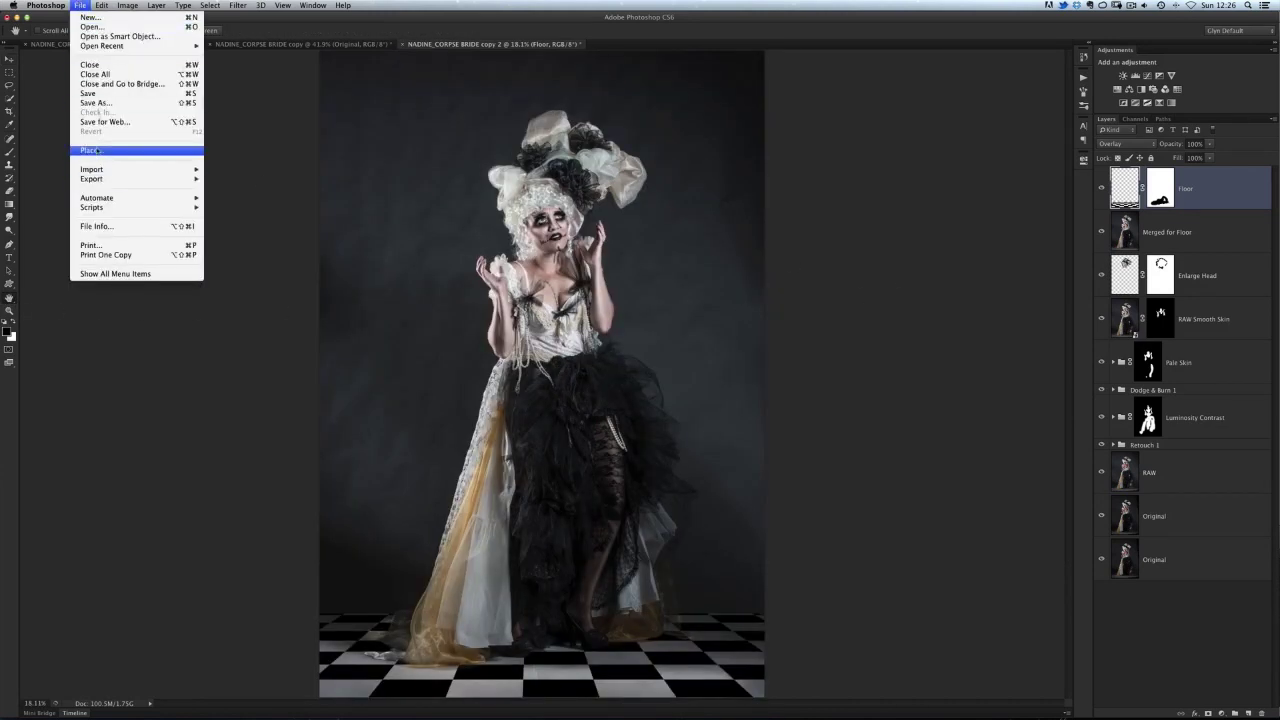
{"action": "left_click", "coordinate": [93, 152]}
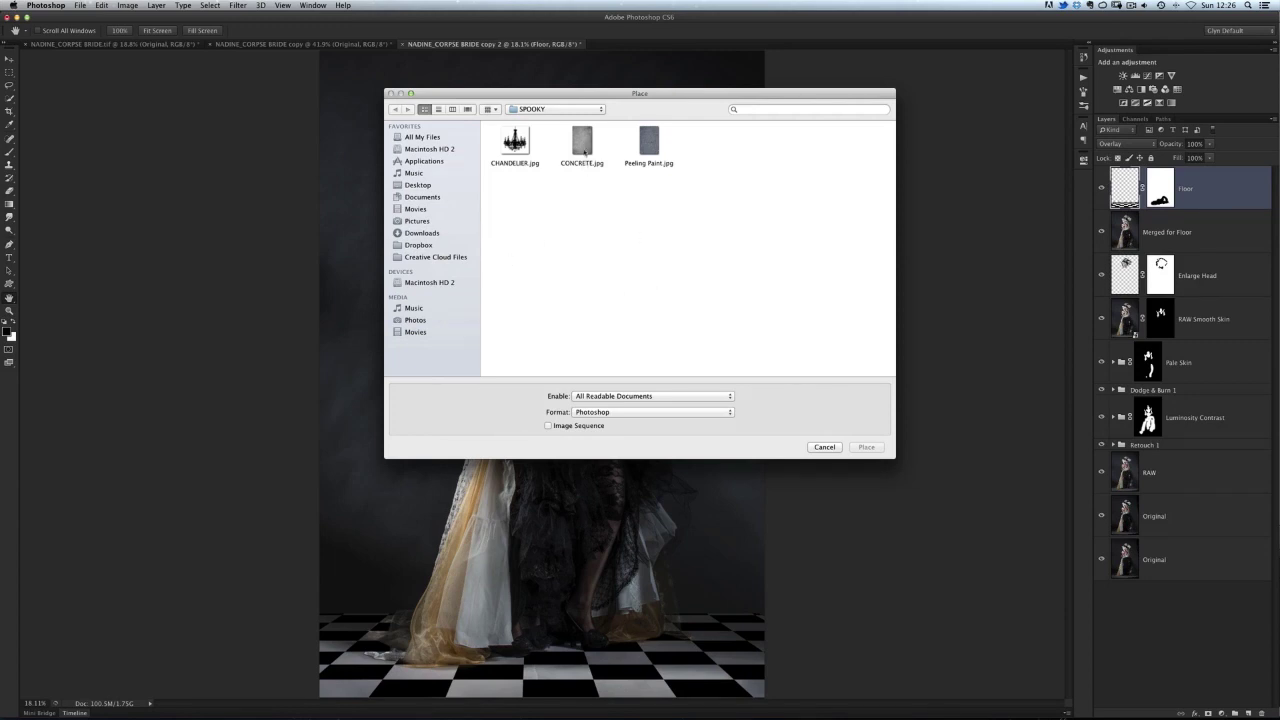
{"action": "left_click", "coordinate": [582, 143]}
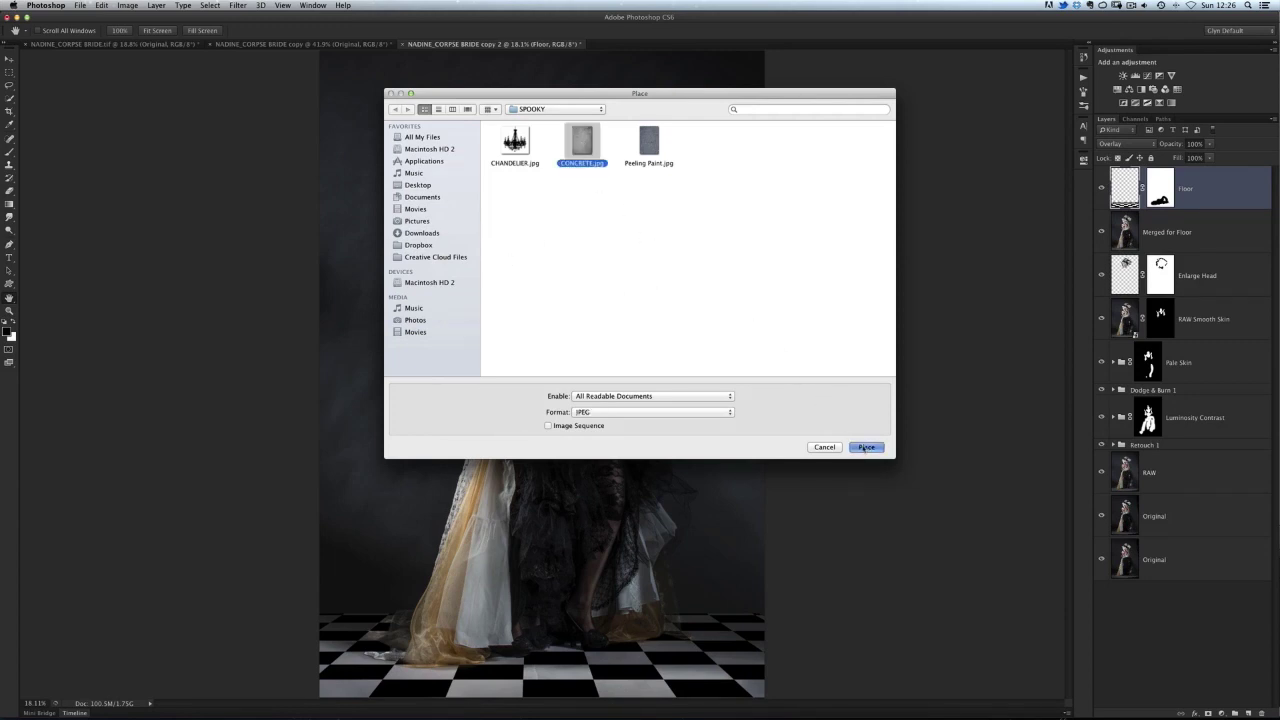
{"action": "left_click", "coordinate": [865, 447]}
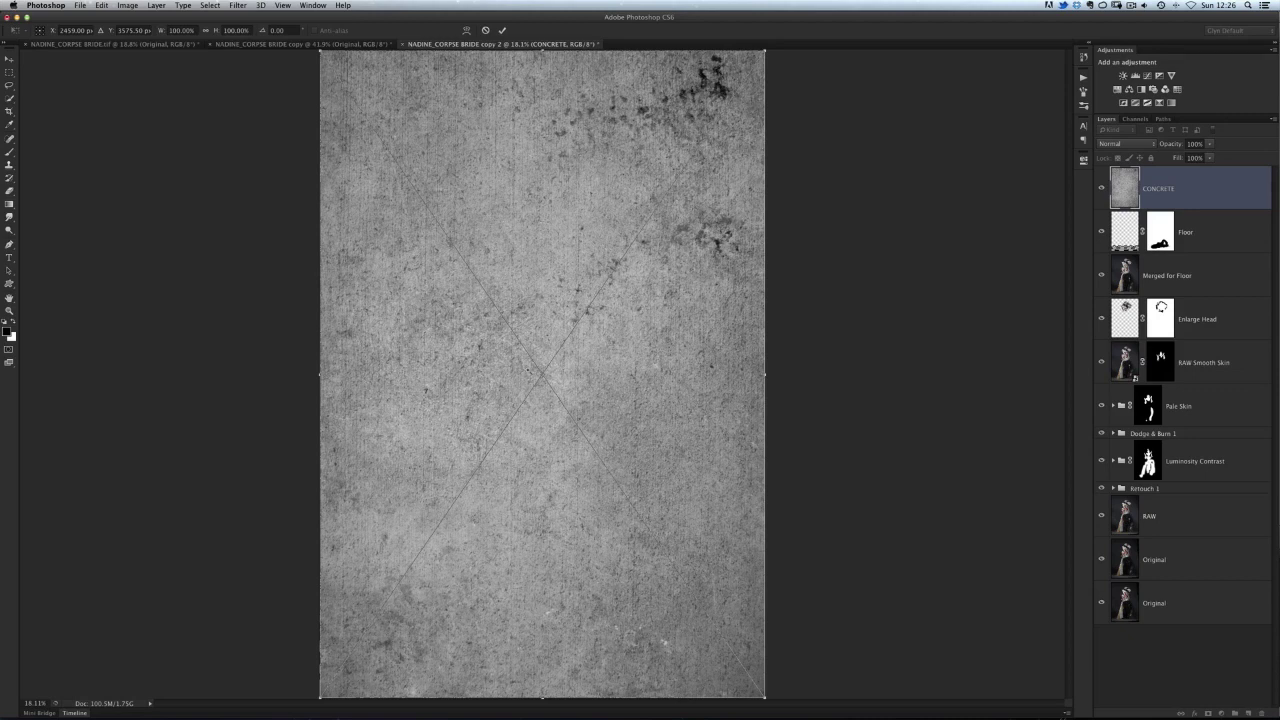
{"action": "key", "text": "super+minus"}
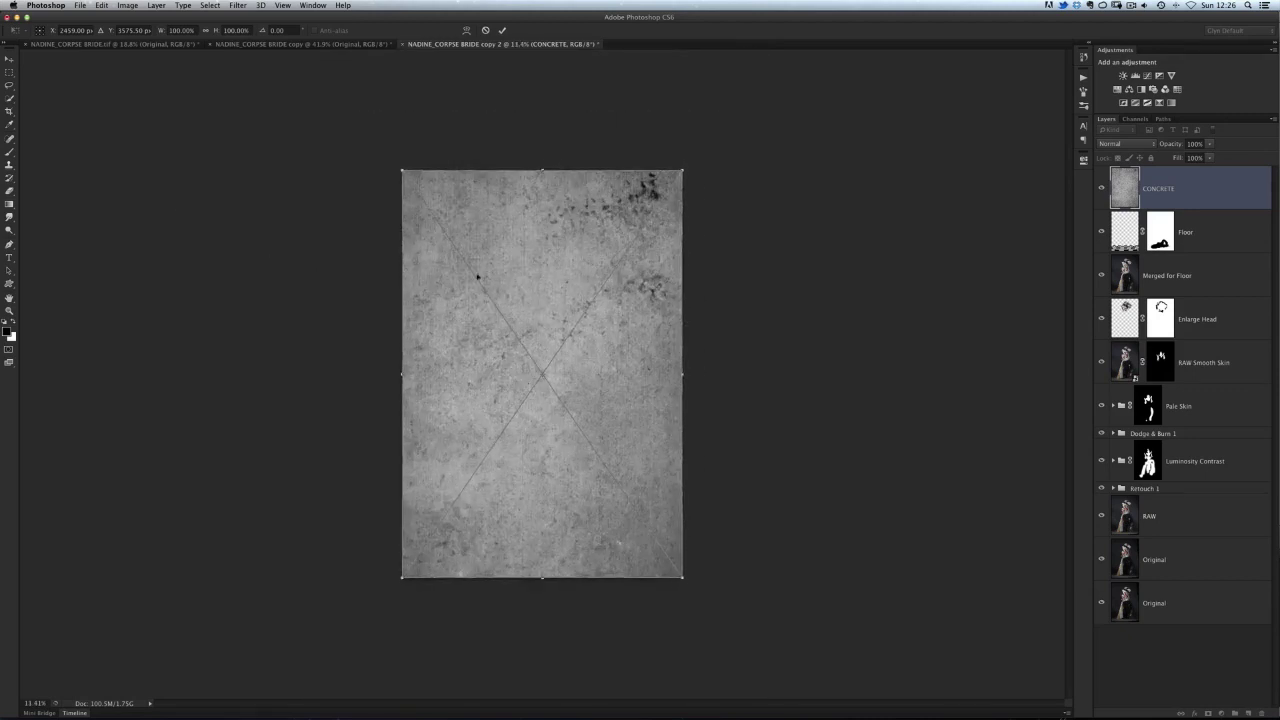
{"action": "key", "text": "Return"}
Step: Move the CONCRETE layer down slightly and spread its lower edge with a Perspective transform to about 401% width
{"action": "left_click", "coordinate": [9, 60]}
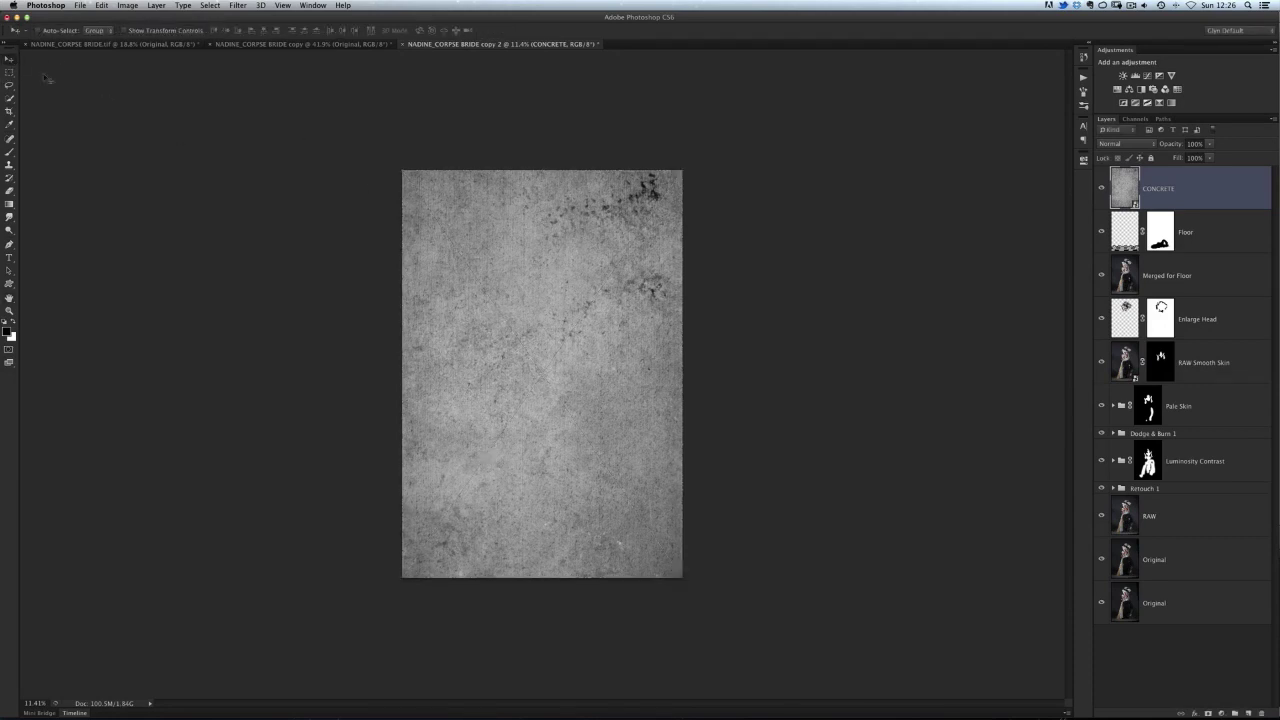
{"action": "left_click_drag", "start_coordinate": [536, 274], "coordinate": [530, 304]}
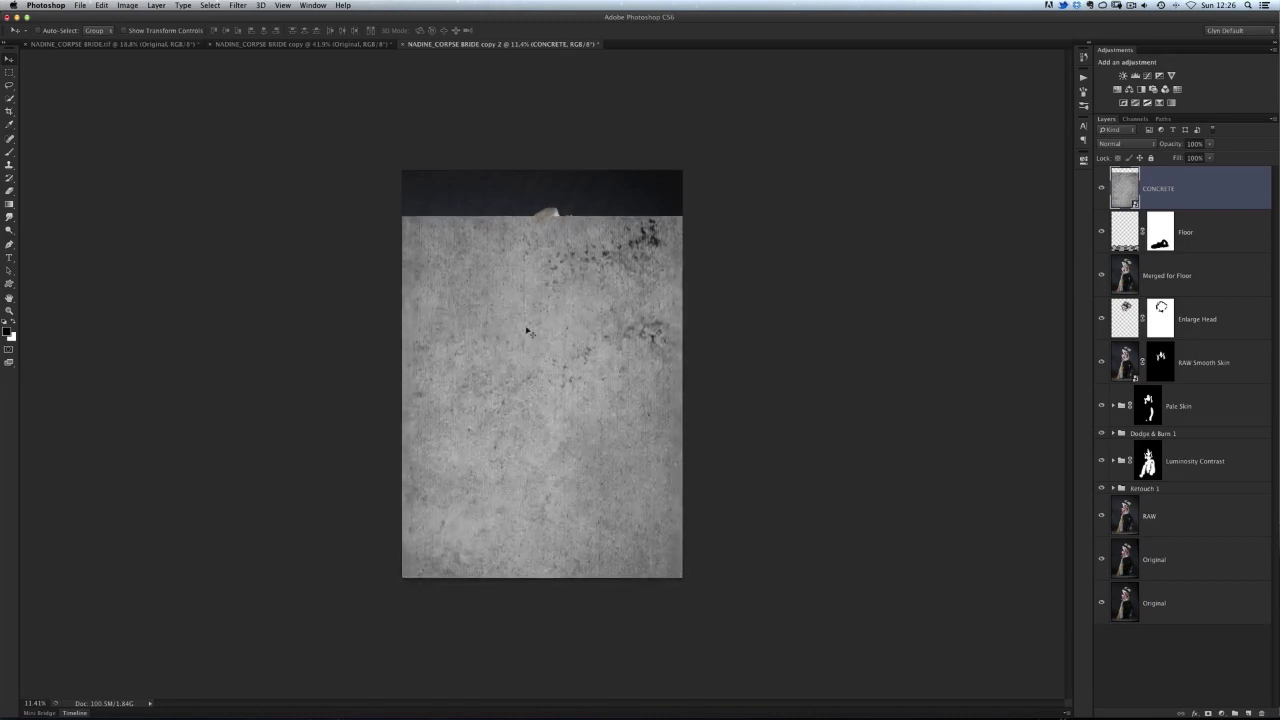
{"action": "scroll", "coordinate": [557, 380], "scroll_direction": "down", "scroll_amount": 2}
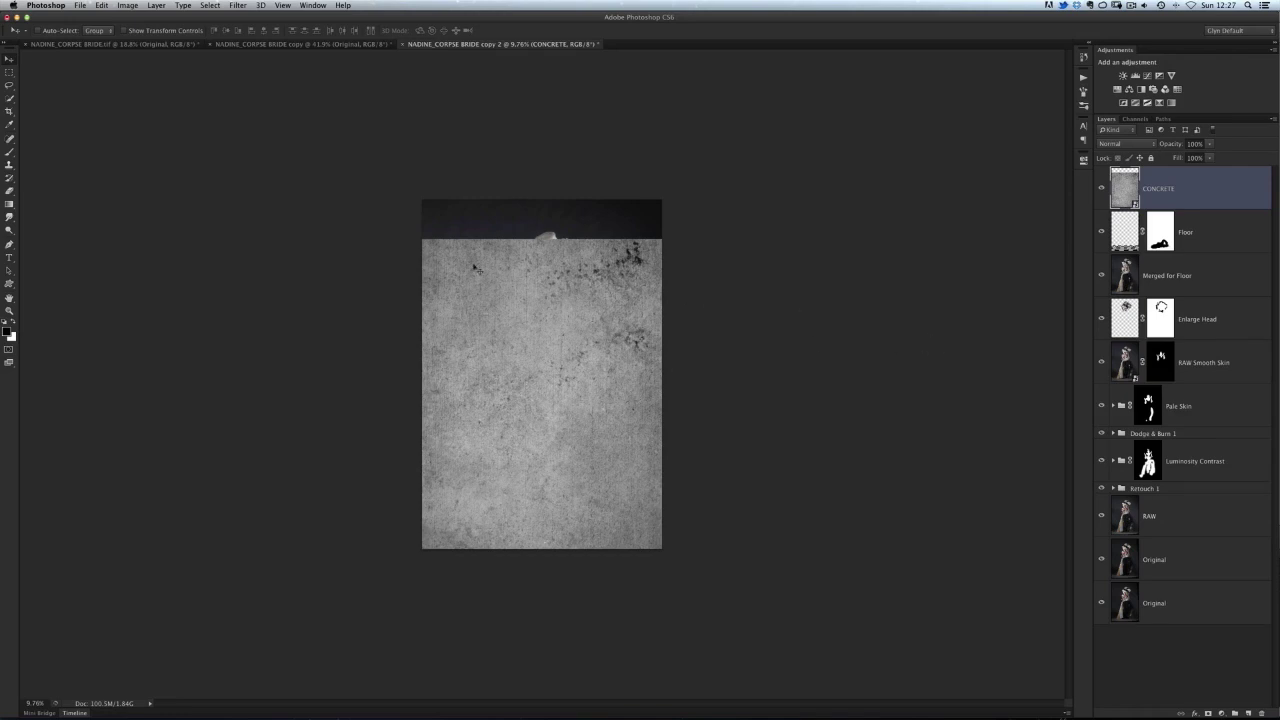
{"action": "left_click", "coordinate": [102, 6]}
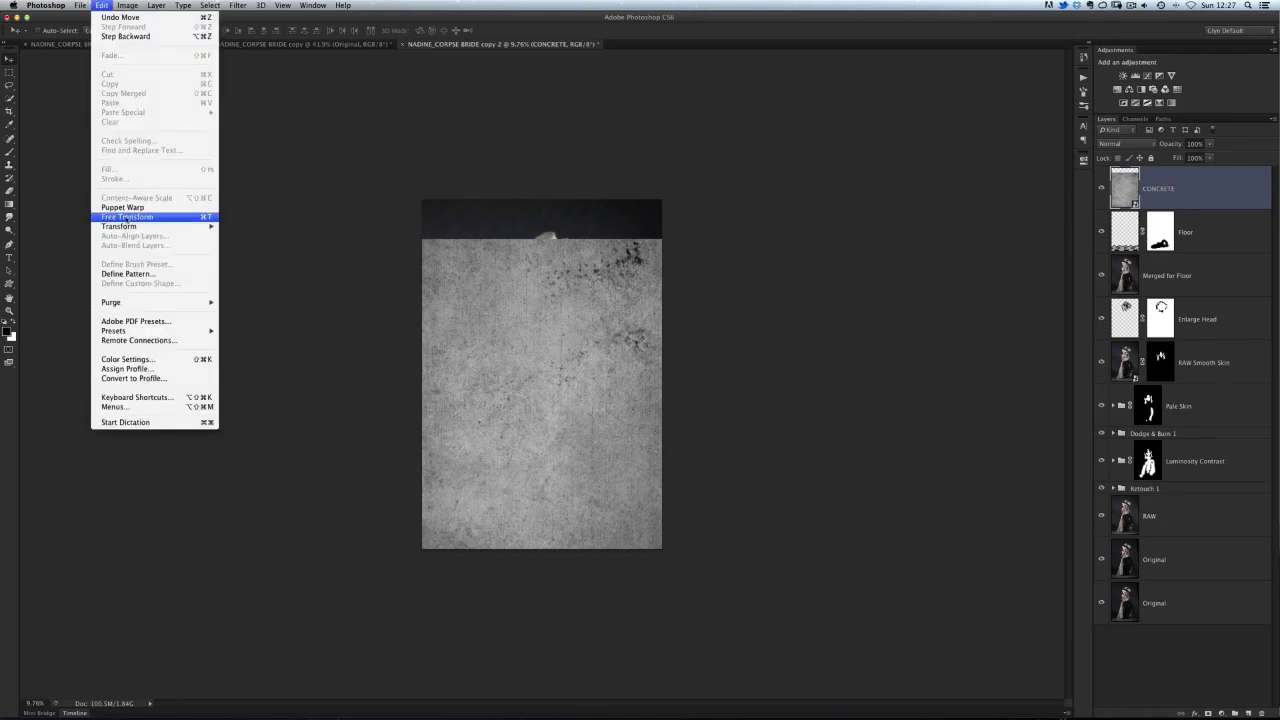
{"action": "mouse_move", "coordinate": [160, 226]}
{"action": "left_click", "coordinate": [268, 285]}
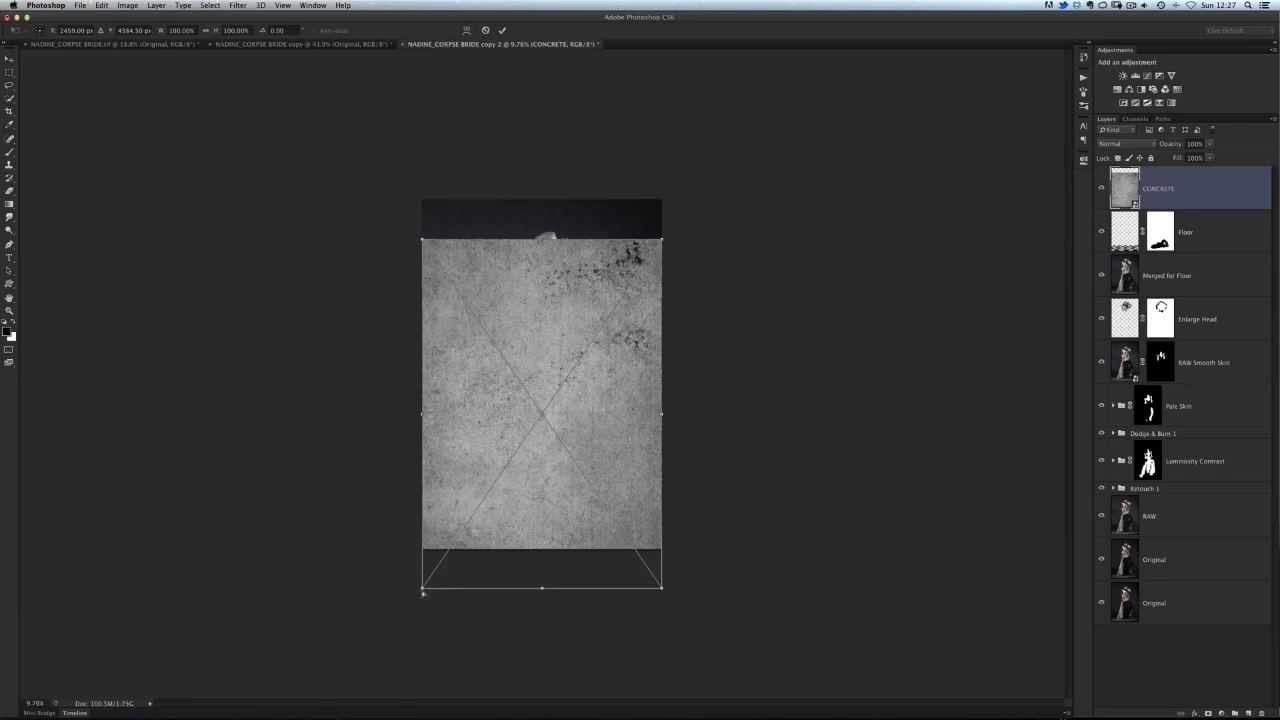
{"action": "left_click_drag", "start_coordinate": [423, 590], "coordinate": [61, 515]}
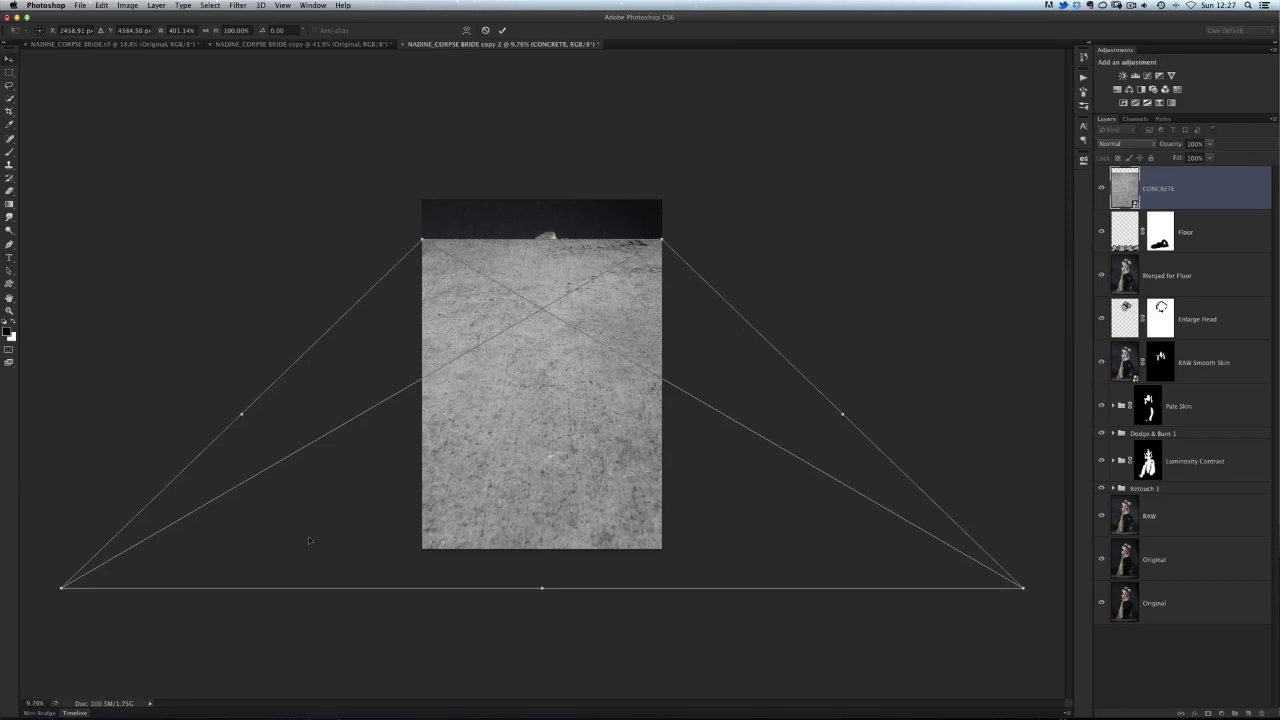
{"action": "key", "text": "Return"}
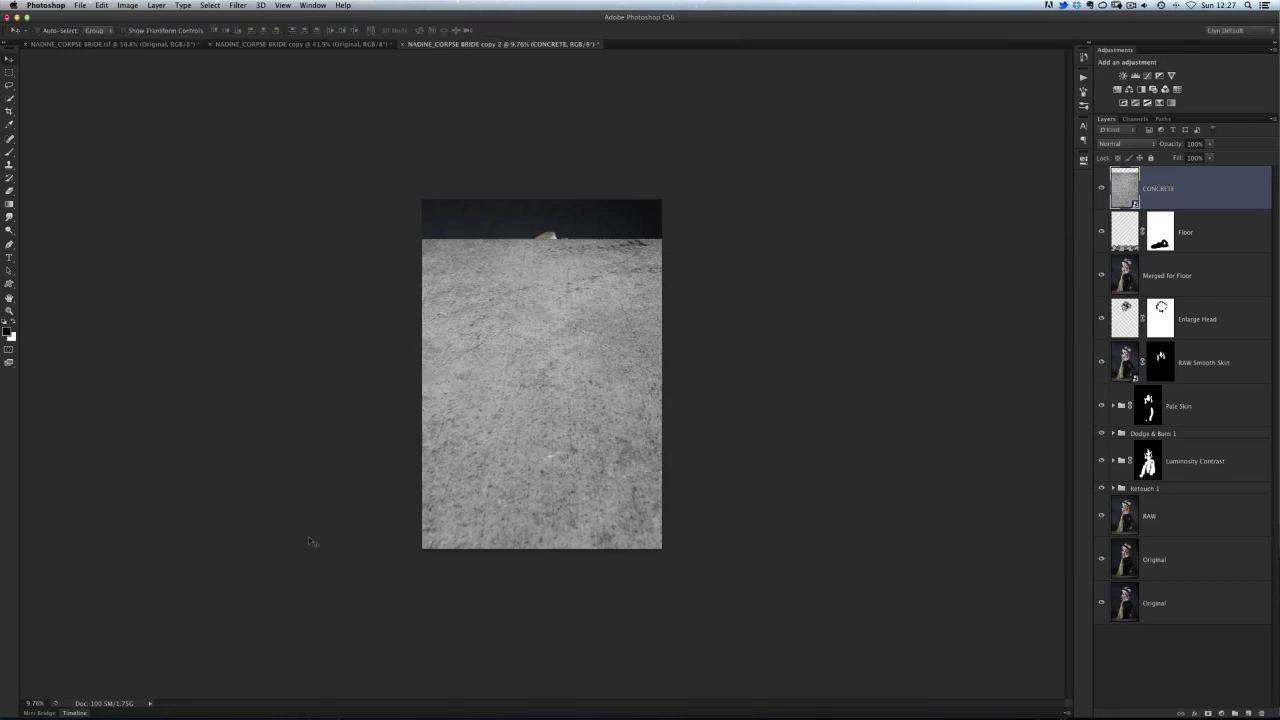
Step: Move the CONCRETE layer down to cover only the chequered floor, aligning its upper edge with the floor's back edge
{"action": "left_click_drag", "start_coordinate": [545, 315], "coordinate": [538, 571]}
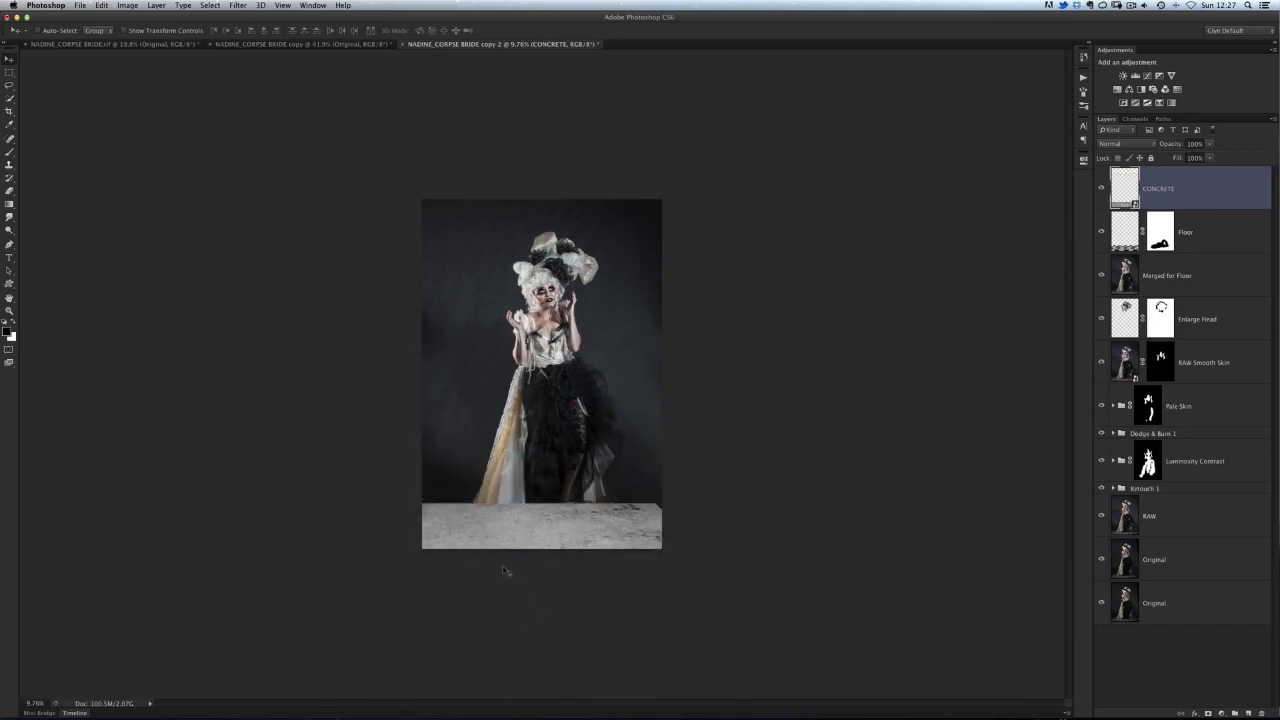
{"action": "left_click_drag", "start_coordinate": [549, 526], "coordinate": [556, 523]}
{"action": "scroll", "coordinate": [598, 541], "scroll_direction": "up", "scroll_amount": 5}
{"action": "scroll", "coordinate": [598, 541], "scroll_direction": "down", "scroll_amount": 3}
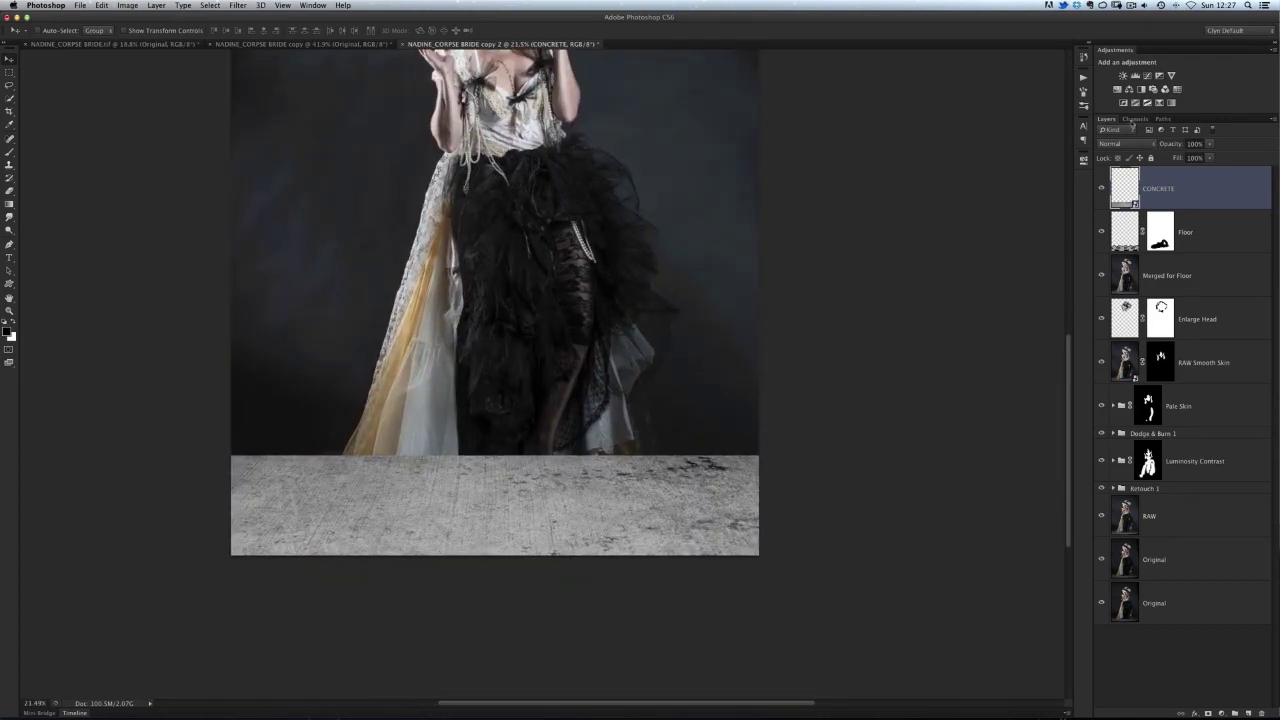
Step: Set the CONCRETE layer's blend mode to Overlay and compare the floor with and without the texture
{"action": "left_click", "coordinate": [1120, 146]}
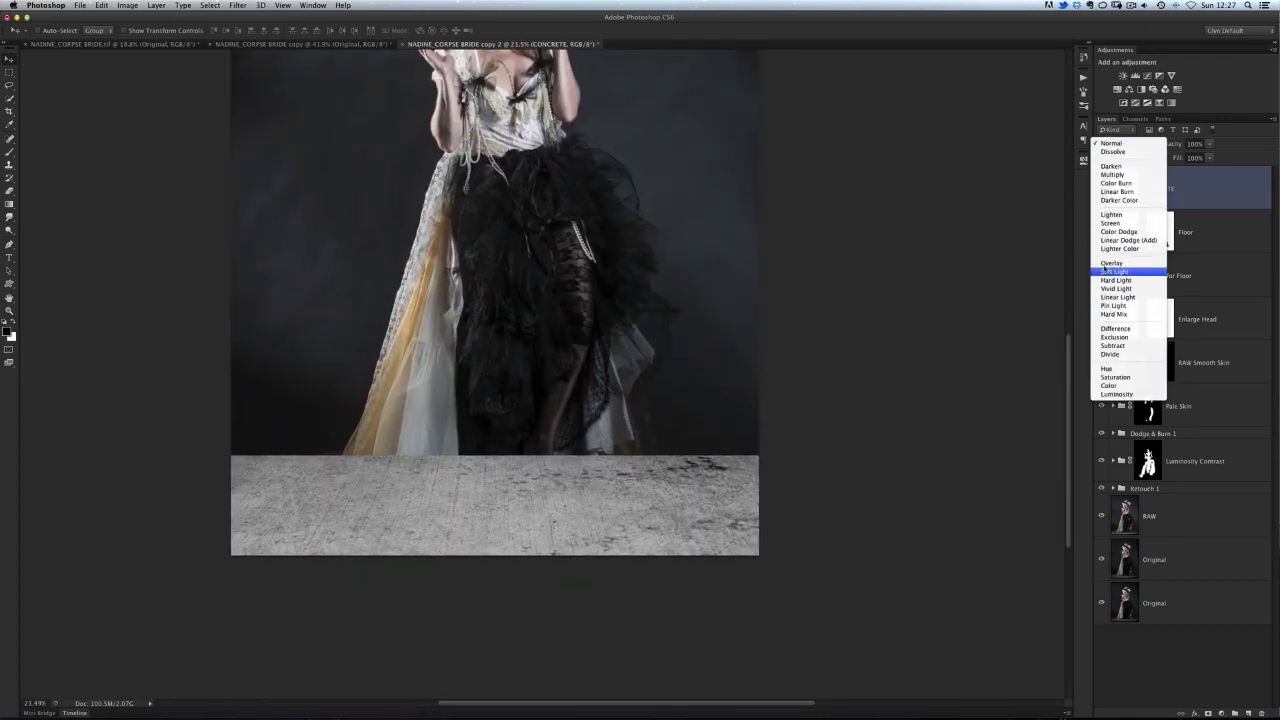
{"action": "left_click", "coordinate": [1108, 264]}
{"action": "left_click_drag", "start_coordinate": [624, 516], "coordinate": [662, 504]}
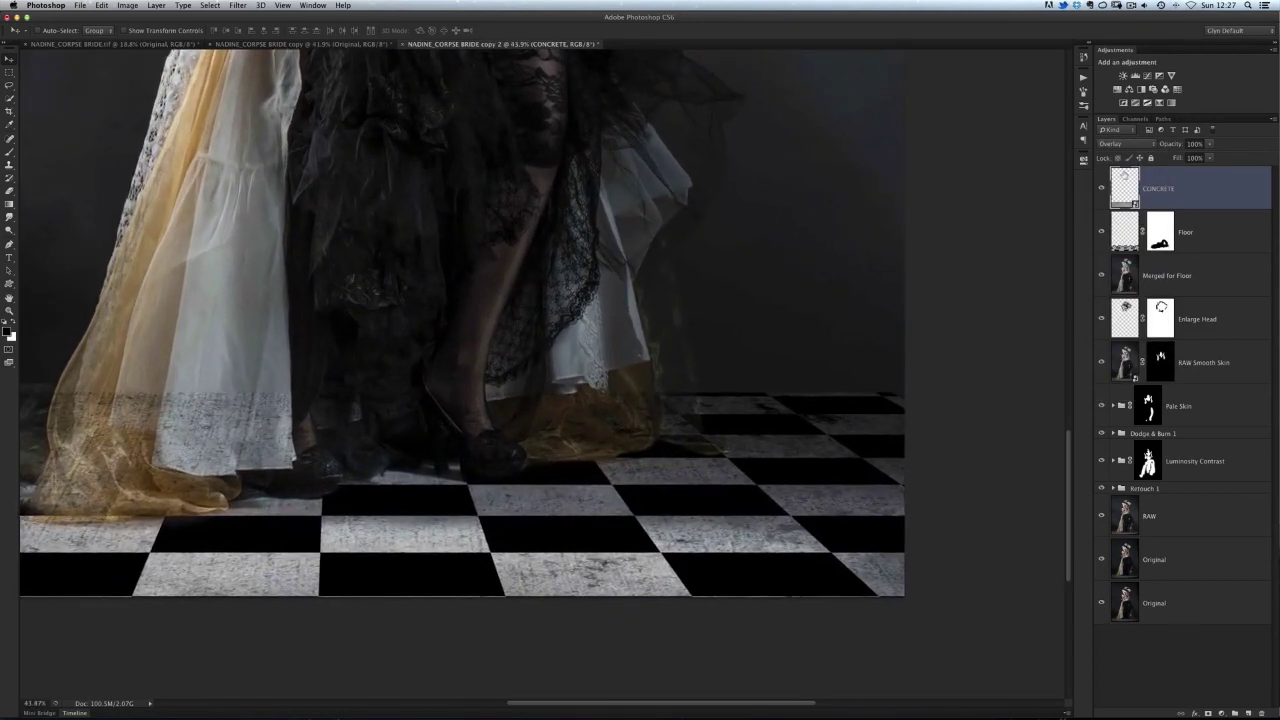
{"action": "left_click", "coordinate": [1102, 189]}
{"action": "left_click", "coordinate": [1102, 189]}
{"action": "left_click", "coordinate": [1102, 189]}
{"action": "left_click", "coordinate": [1102, 189]}
Step: Lower the CONCRETE layer's opacity to 57%
{"action": "left_click_drag", "start_coordinate": [1174, 147], "coordinate": [1150, 145]}
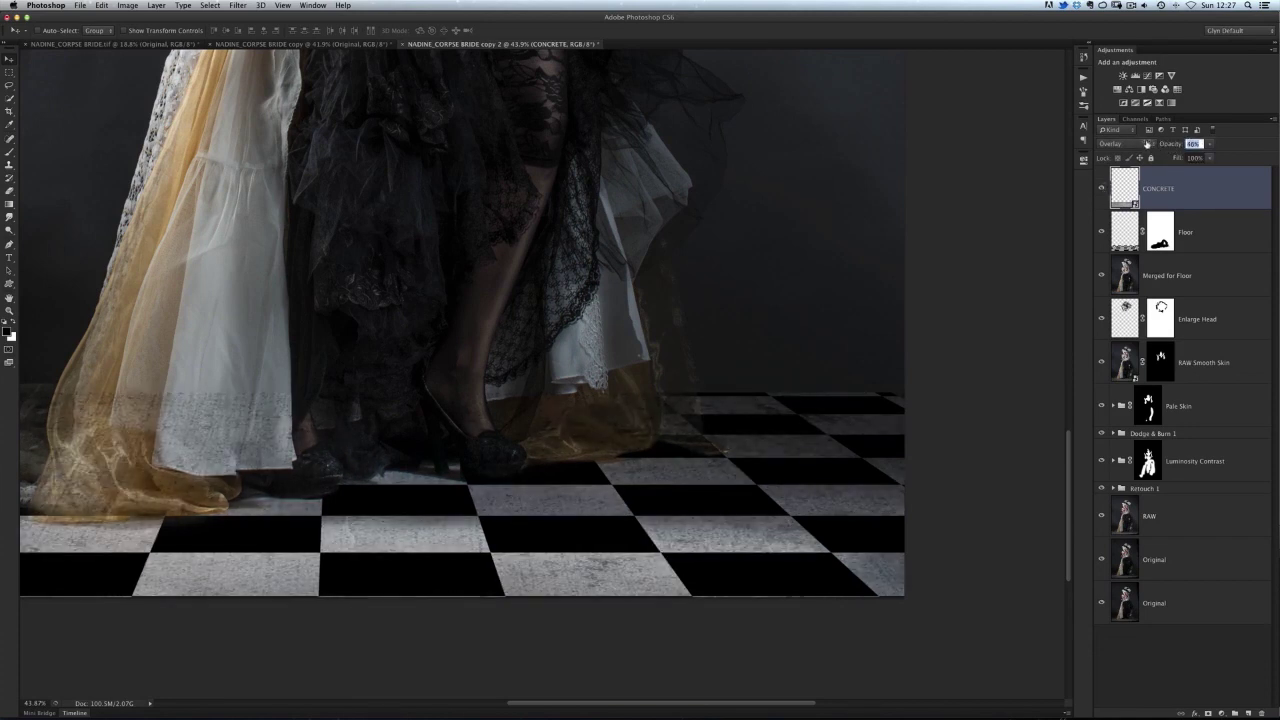
{"action": "left_click_drag", "start_coordinate": [1151, 144], "coordinate": [1153, 144]}
{"action": "scroll", "coordinate": [530, 380], "scroll_direction": "down", "scroll_amount": 3}
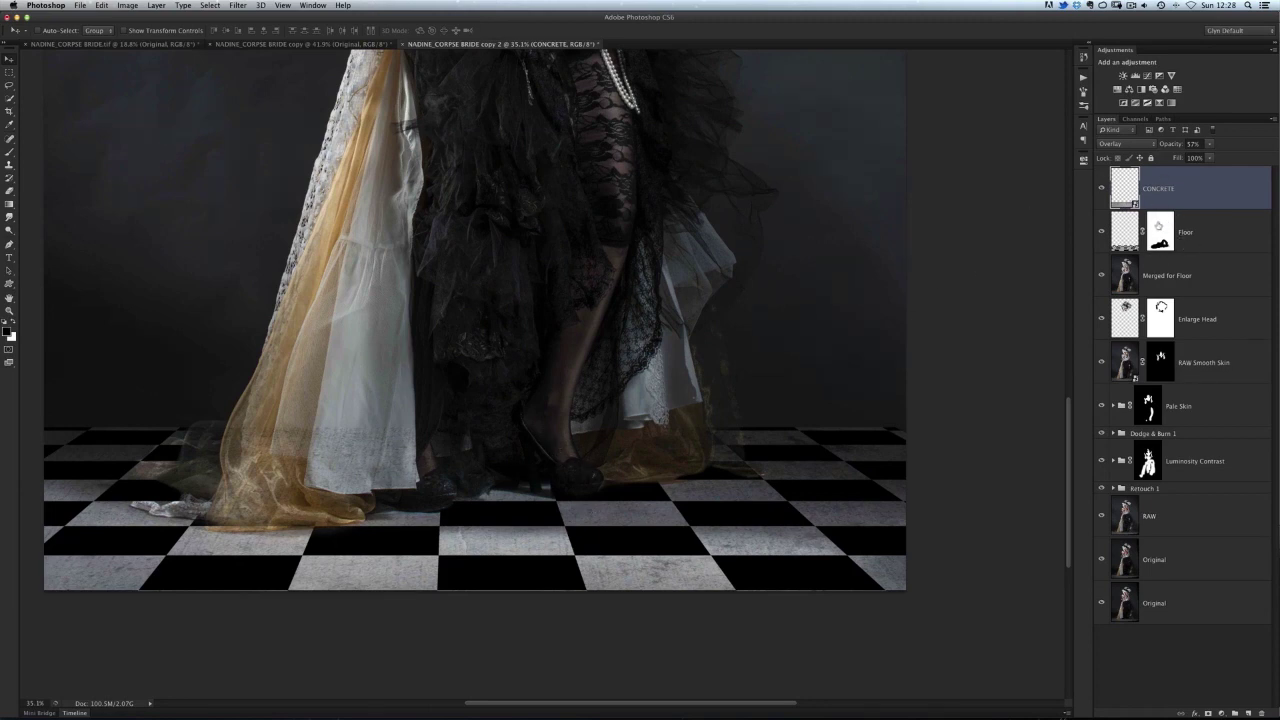
Step: Copy the Floor layer's mask onto the CONCRETE layer to keep the texture off the dress and shoes
{"action": "left_click", "coordinate": [1160, 234]}
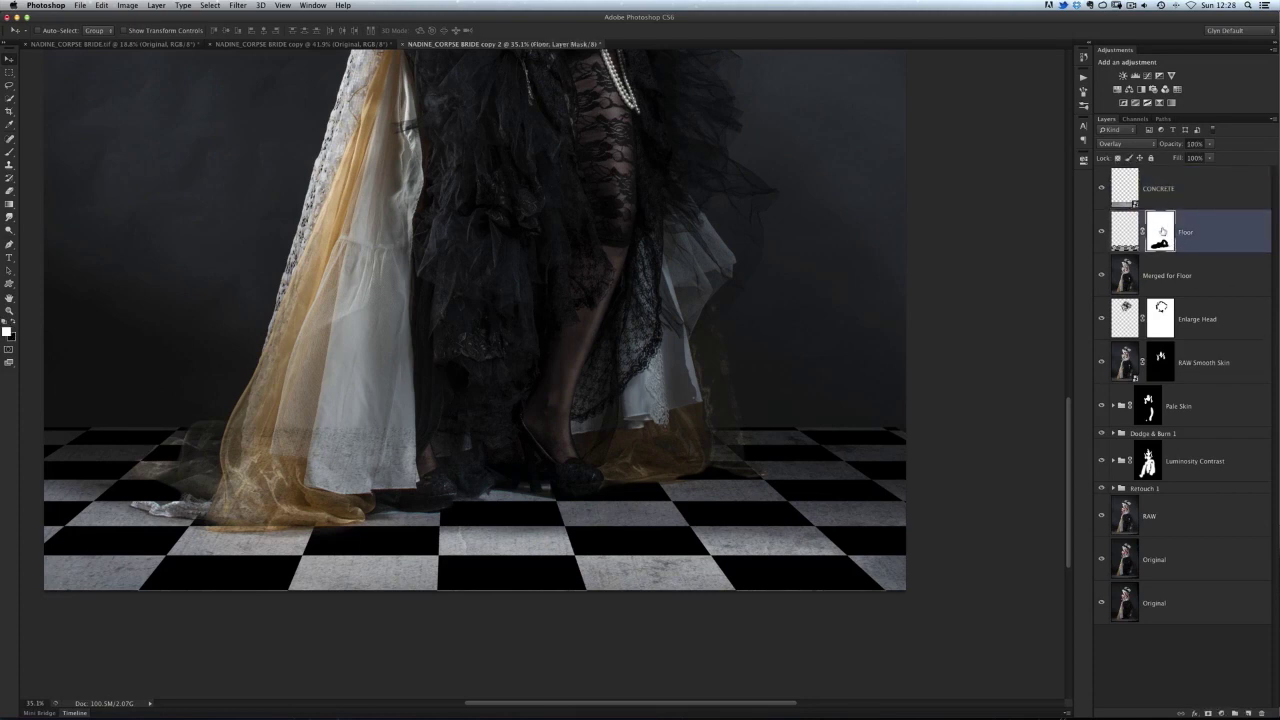
{"action": "left_click_drag", "start_coordinate": [1161, 232], "coordinate": [1160, 190]}
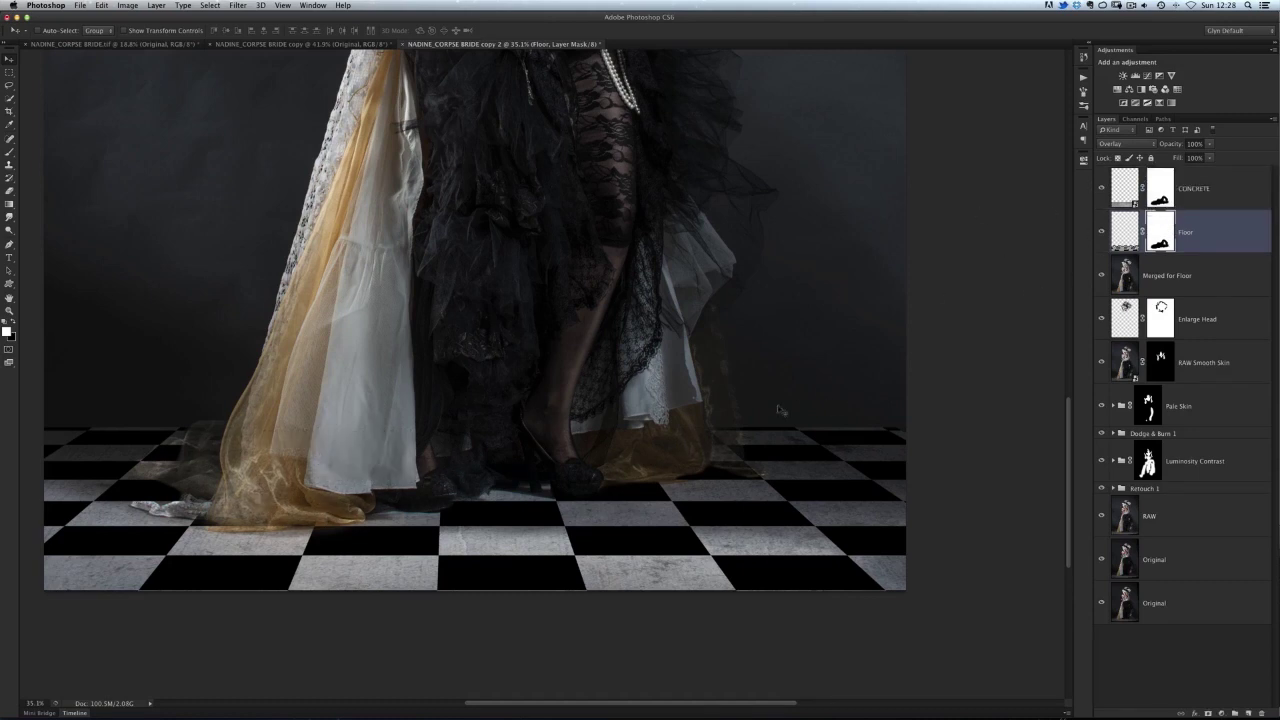
{"action": "scroll", "coordinate": [404, 460], "scroll_direction": "up", "scroll_amount": 2}
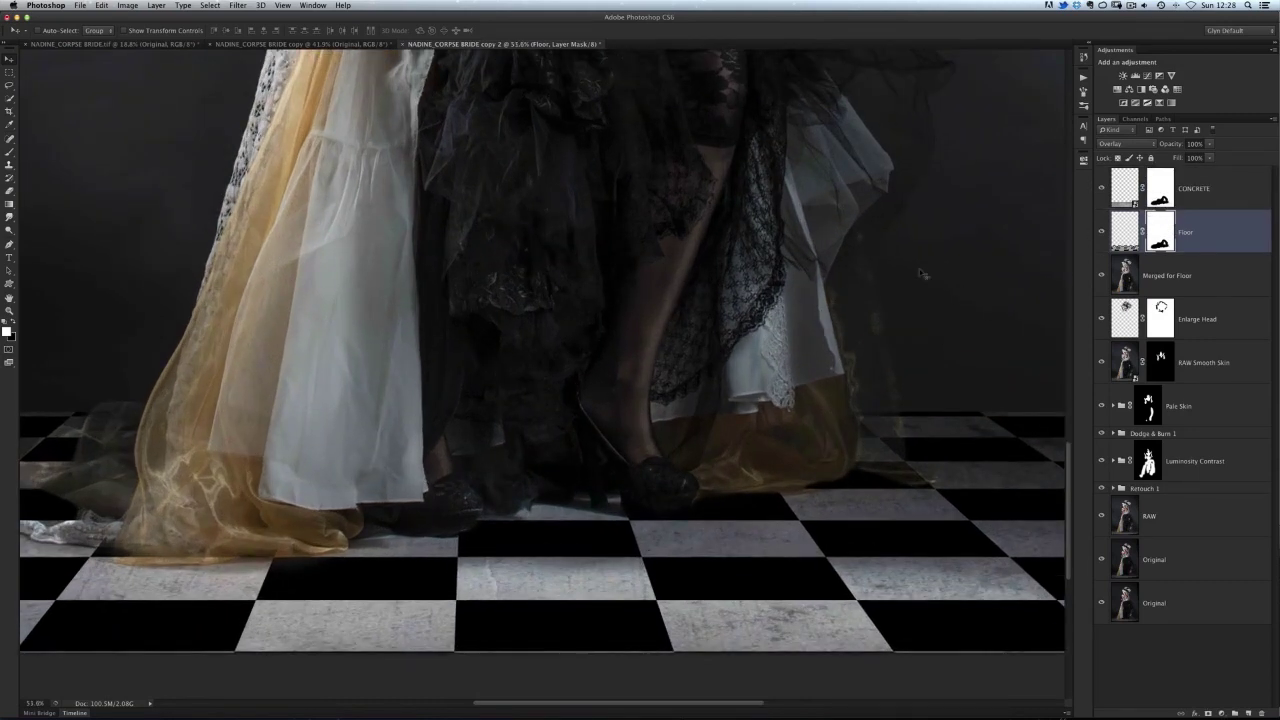
Step: Compare the gown and shoes with the CONCRETE layer's mask disabled and enabled, leaving the mask enabled
{"action": "left_click", "coordinate": [1160, 194]}
{"action": "left_click", "coordinate": [1157, 186], "text": "shift"}
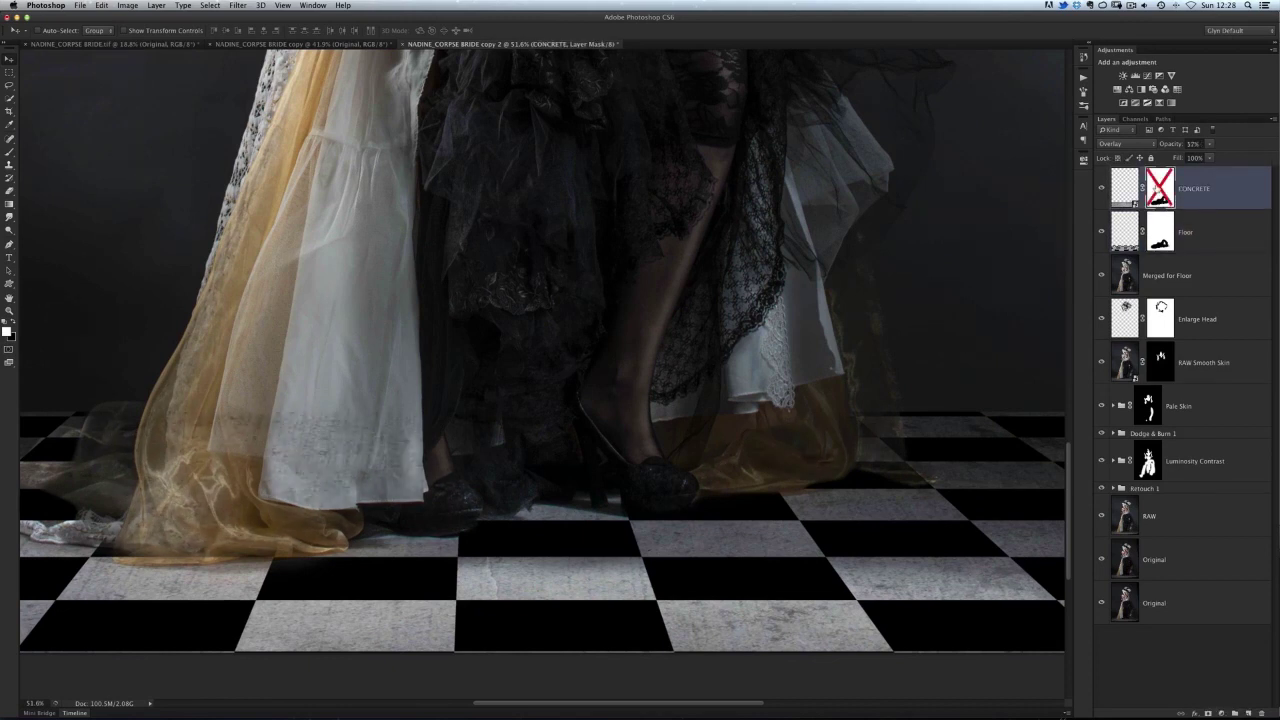
{"action": "left_click", "coordinate": [1166, 190], "text": "shift"}
{"action": "left_click", "coordinate": [1166, 190], "text": "shift"}
{"action": "left_click", "coordinate": [1166, 190], "text": "shift"}
{"action": "left_click", "coordinate": [1167, 191], "text": "shift"}
{"action": "left_click", "coordinate": [1167, 191], "text": "shift"}
{"action": "left_click", "coordinate": [1167, 191], "text": "shift"}
{"action": "left_click", "coordinate": [1167, 191], "text": "shift"}
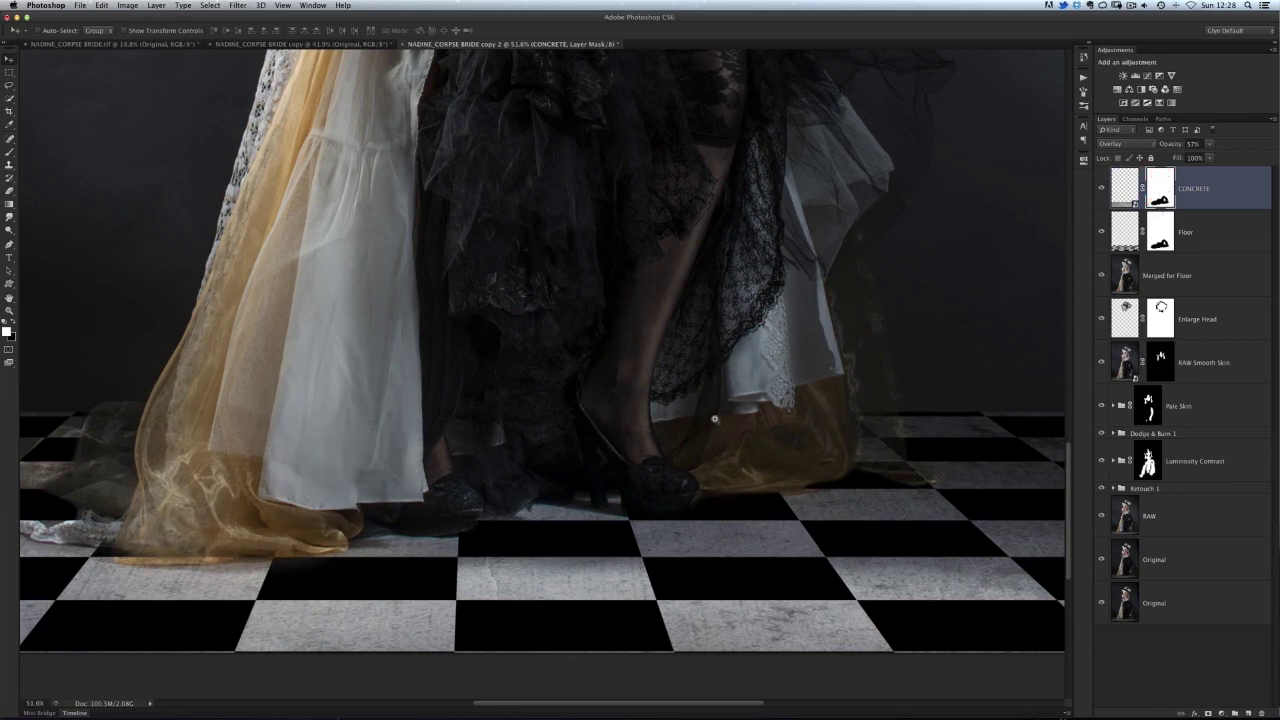
Step: Add a new layer on top and select a thin horizontal strip across the image along the floor's back edge
{"action": "scroll", "coordinate": [714, 423], "scroll_direction": "down", "scroll_amount": 3}
{"action": "left_click_drag", "start_coordinate": [576, 321], "coordinate": [551, 345]}
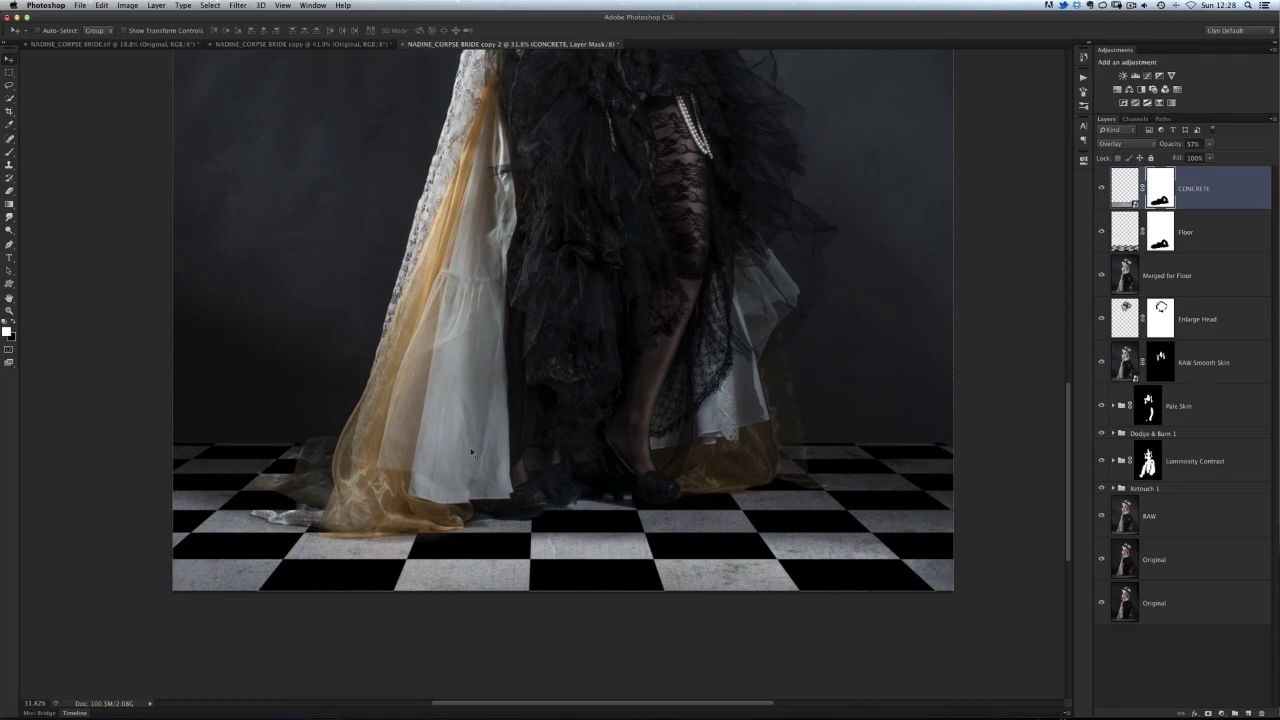
{"action": "left_click_drag", "start_coordinate": [859, 464], "coordinate": [938, 440]}
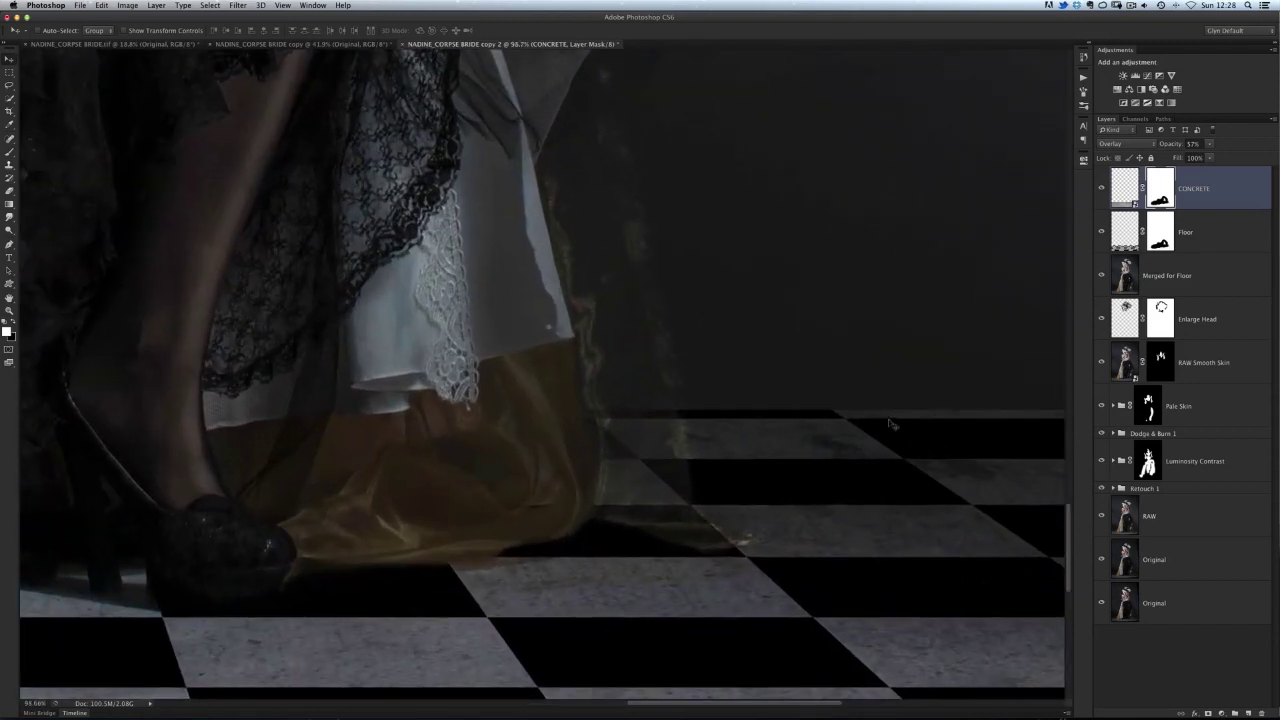
{"action": "left_click_drag", "start_coordinate": [646, 438], "coordinate": [680, 443]}
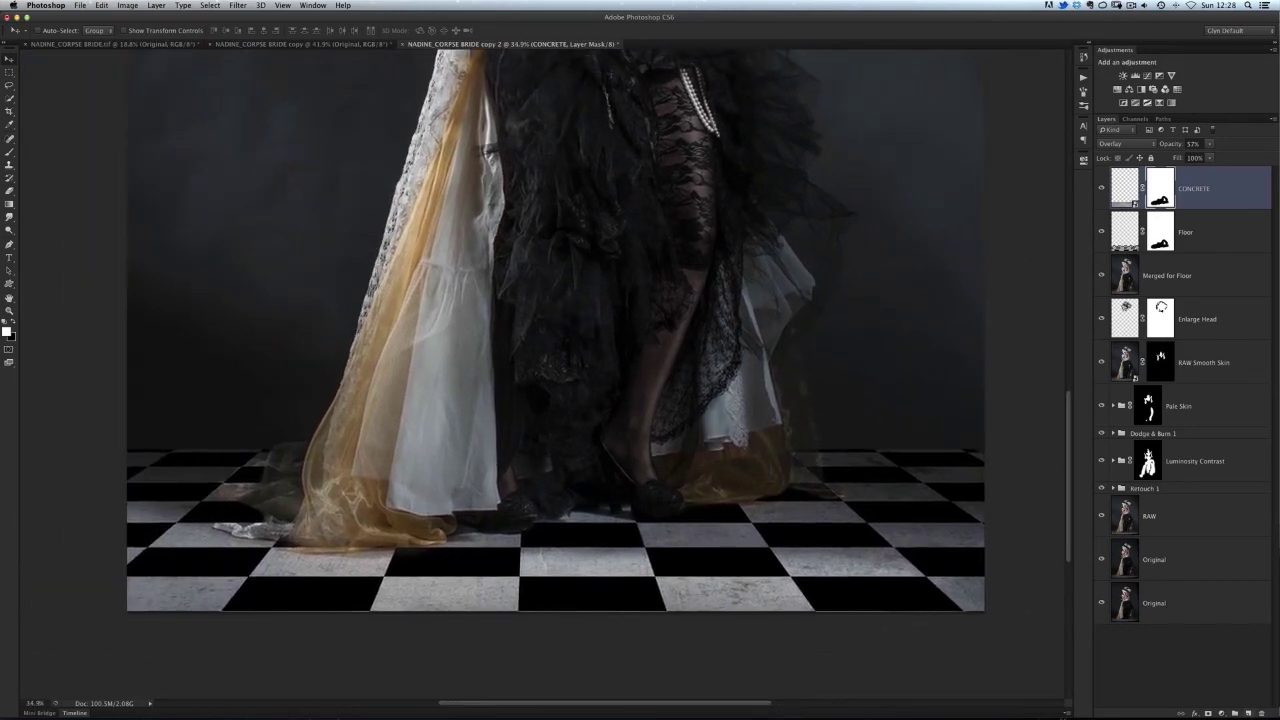
{"action": "key", "text": "alt+shift+super+n"}
{"action": "key", "text": "m"}
{"action": "left_click_drag", "start_coordinate": [116, 437], "coordinate": [1029, 449]}
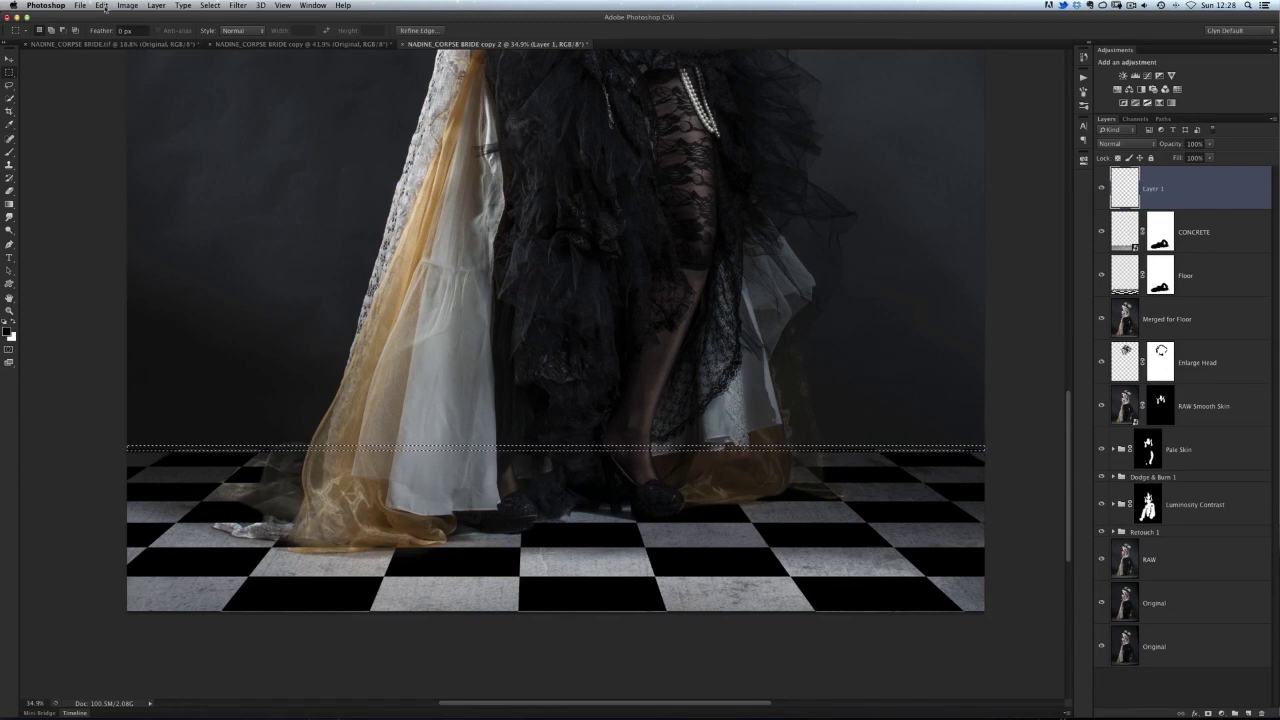
Step: Fill the thin strip selection on the new layer with black at 100% opacity and deselect it
{"action": "left_click", "coordinate": [101, 5]}
{"action": "left_click", "coordinate": [116, 171]}
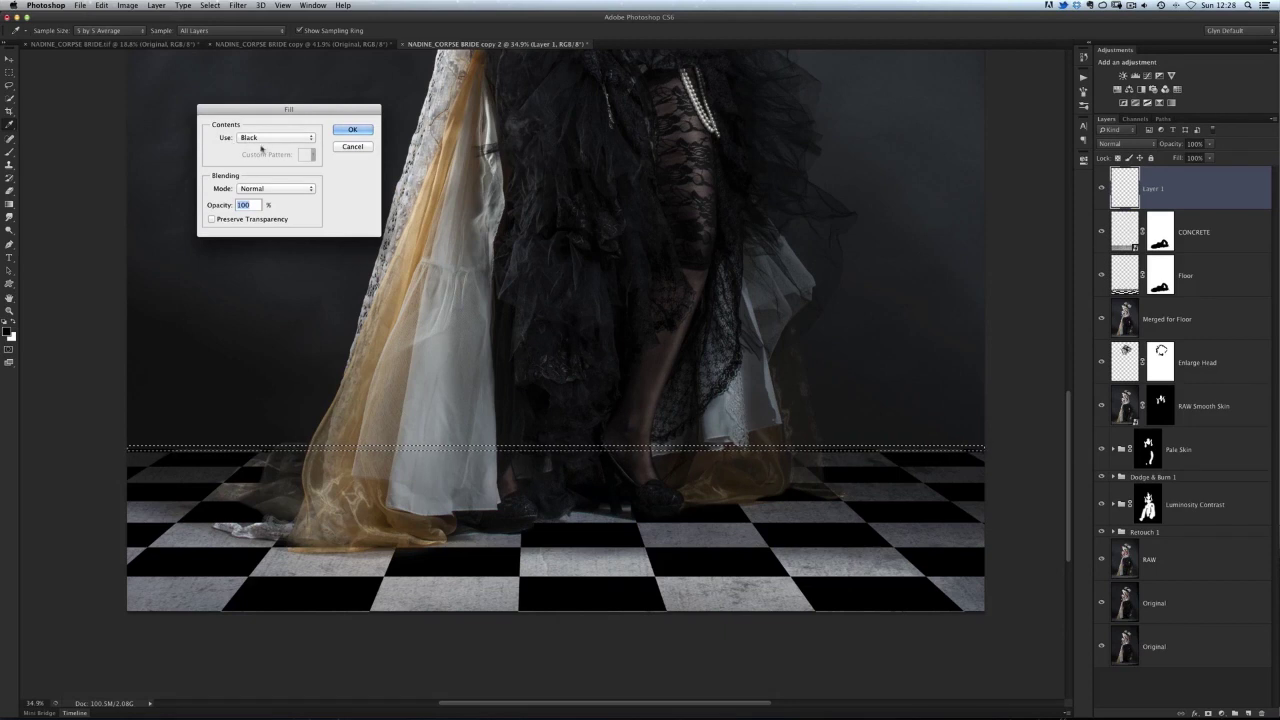
{"action": "left_click", "coordinate": [352, 129]}
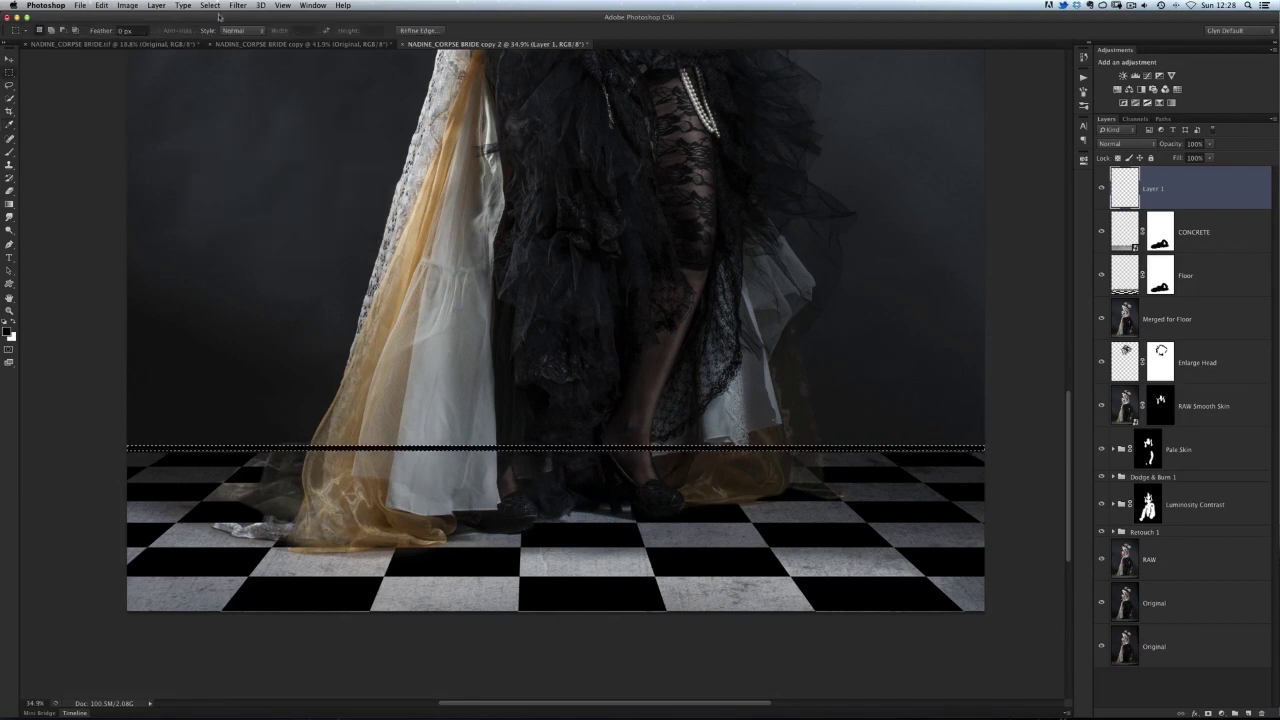
{"action": "left_click", "coordinate": [210, 5]}
{"action": "left_click", "coordinate": [221, 26]}
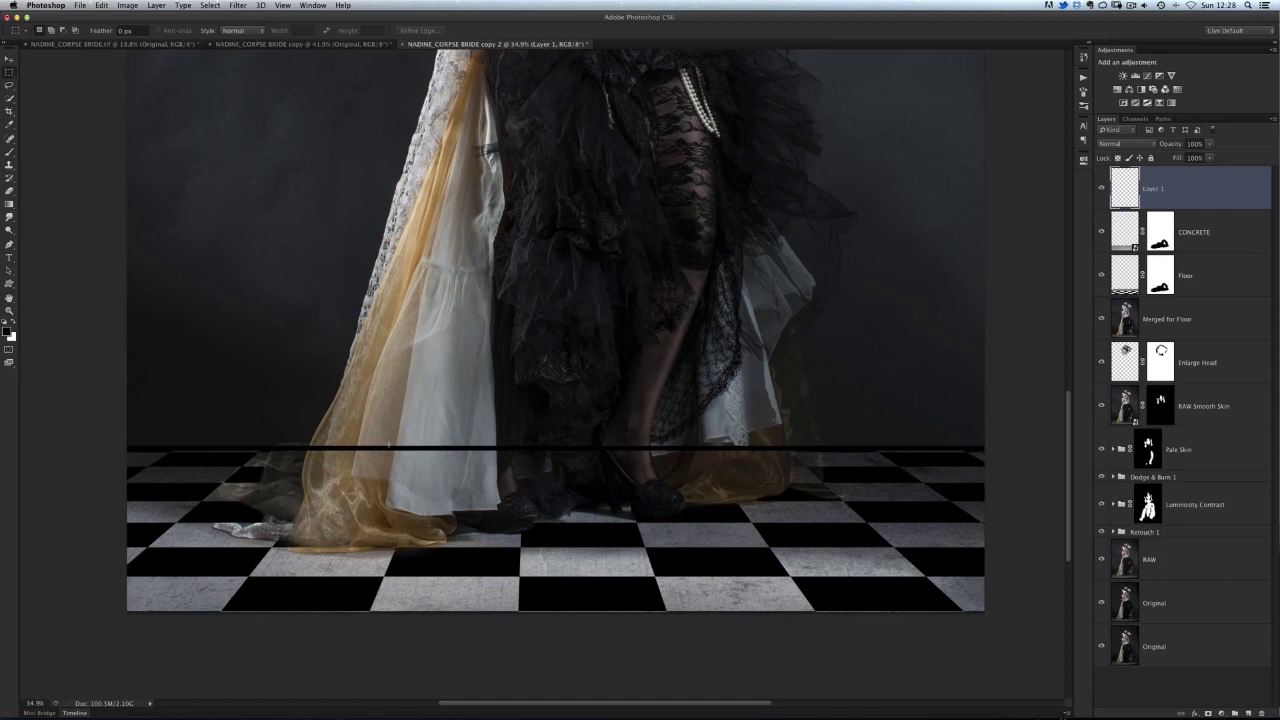
Step: Move the black strip down slightly onto the floor's back edge and copy the CONCRETE layer's mask onto the strip's layer
{"action": "key", "text": "v"}
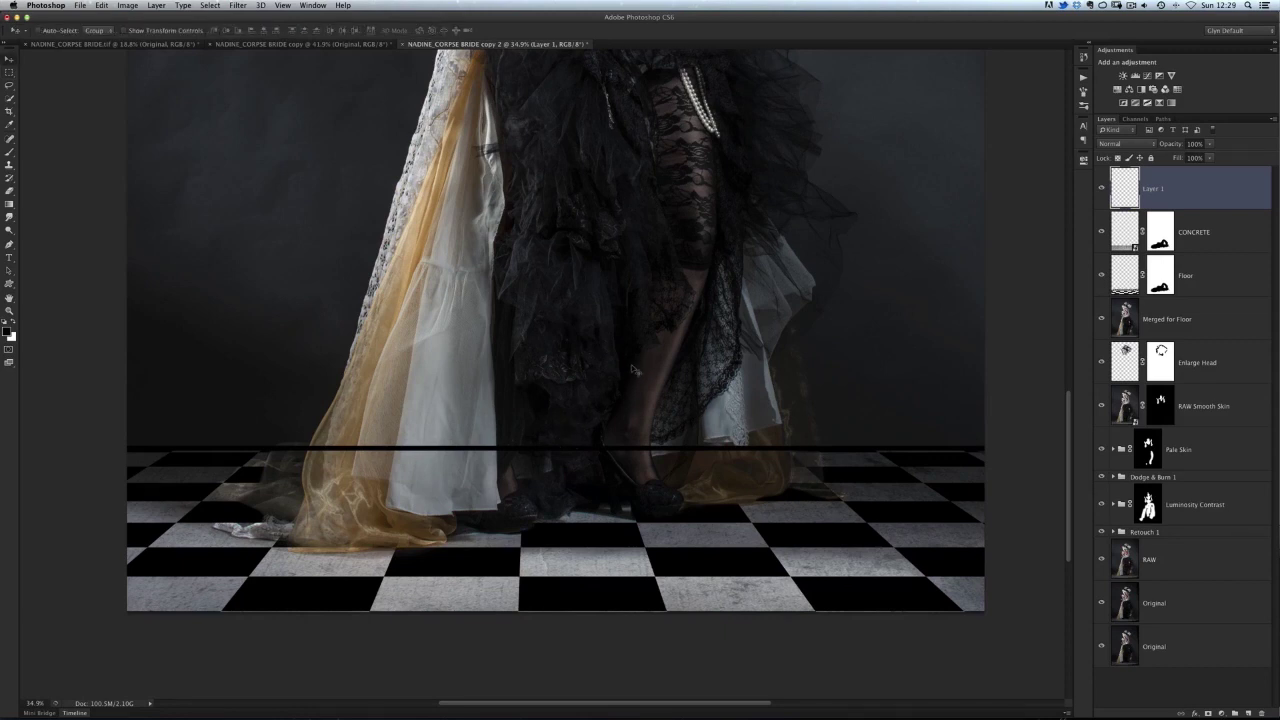
{"action": "left_click_drag", "start_coordinate": [632, 370], "coordinate": [632, 374]}
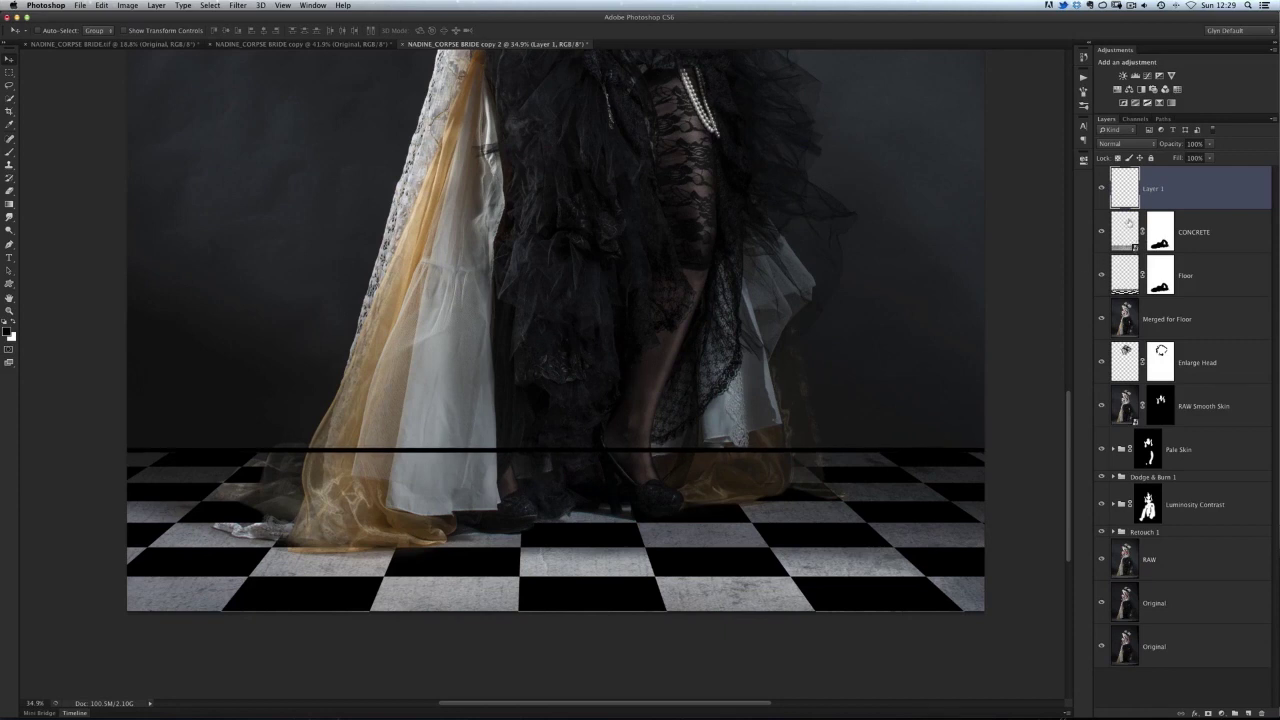
{"action": "left_click", "coordinate": [1163, 233]}
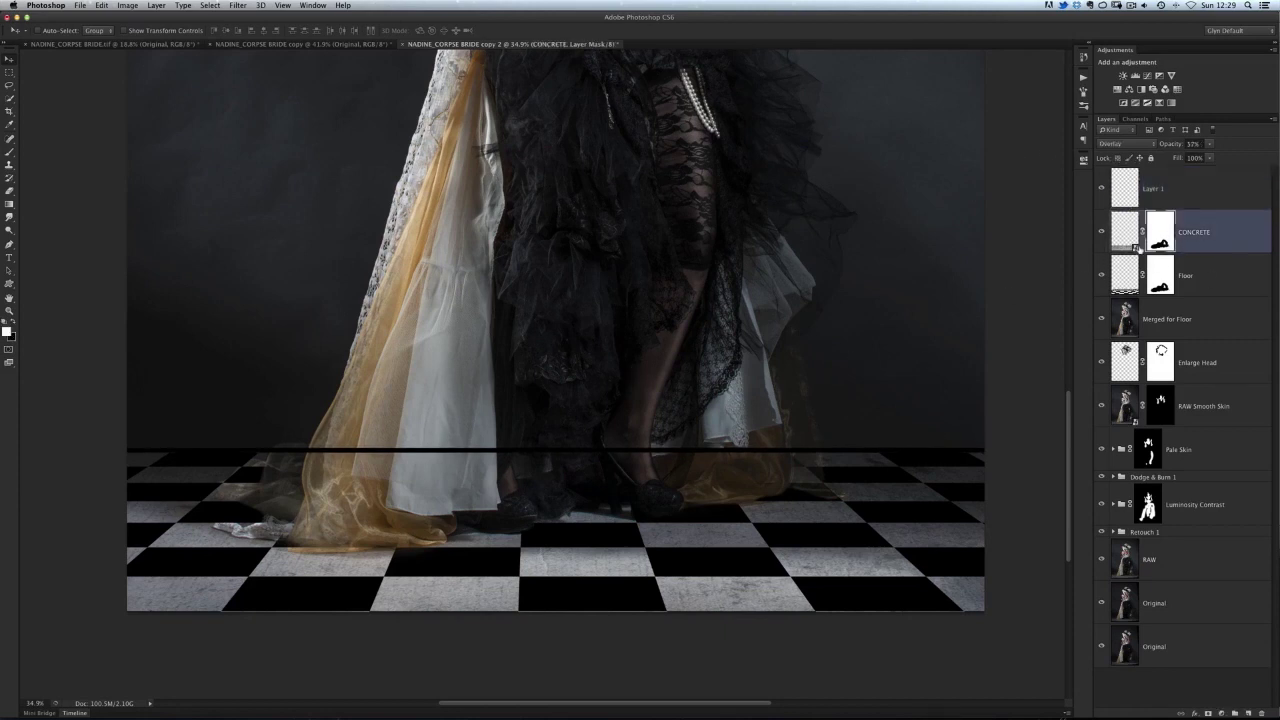
{"action": "left_click_drag", "start_coordinate": [1165, 236], "coordinate": [1178, 188]}
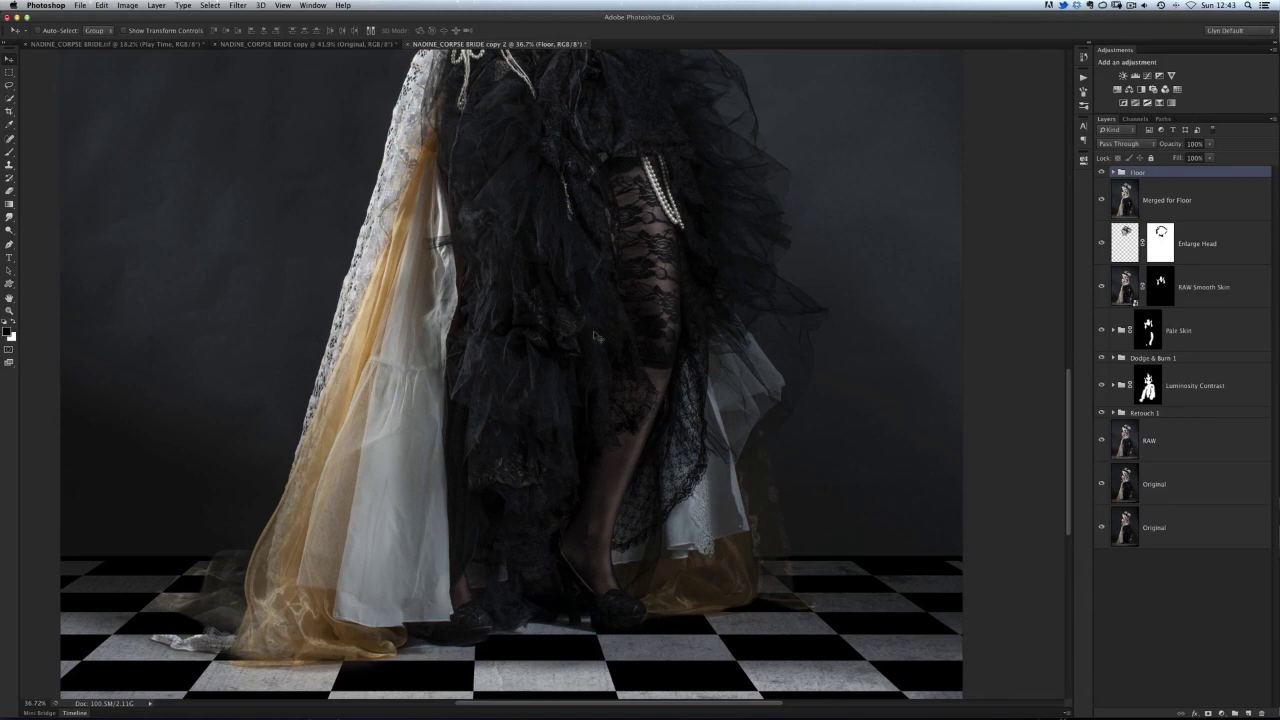
Step: Place the Peeling Paint.jpg image from the SPOOKY folder above the Floor group
{"action": "key", "text": "super+0"}
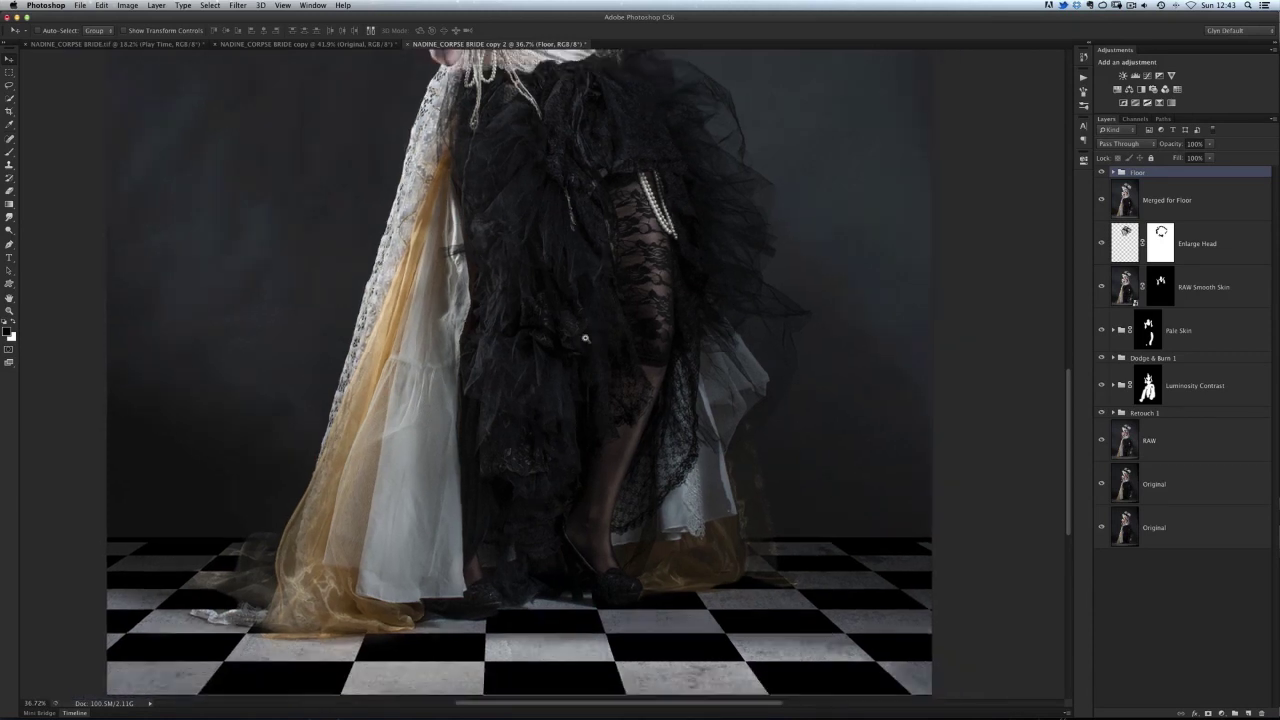
{"action": "scroll", "coordinate": [580, 372], "scroll_direction": "down", "scroll_amount": 2}
{"action": "scroll", "coordinate": [582, 372], "scroll_direction": "up", "scroll_amount": 3}
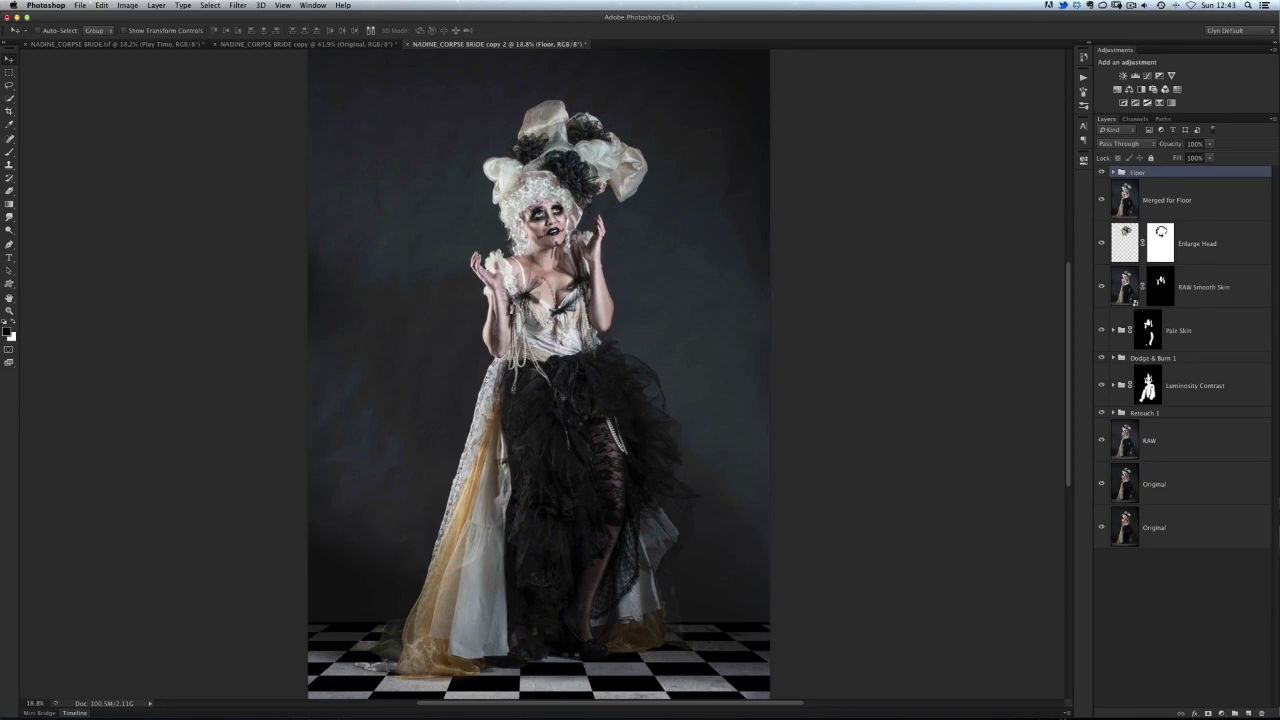
{"action": "scroll", "coordinate": [581, 358], "scroll_direction": "down", "scroll_amount": 1}
{"action": "scroll", "coordinate": [582, 375], "scroll_direction": "down", "scroll_amount": 2}
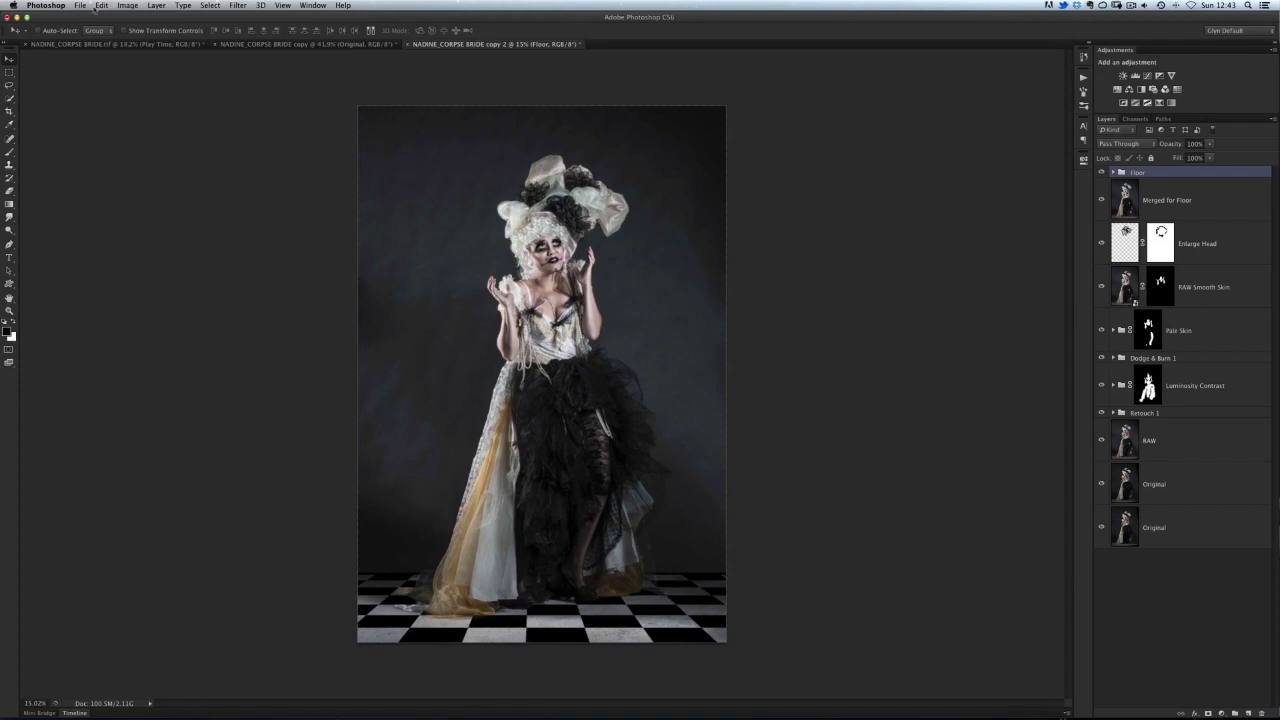
{"action": "left_click", "coordinate": [80, 5]}
{"action": "left_click", "coordinate": [120, 152]}
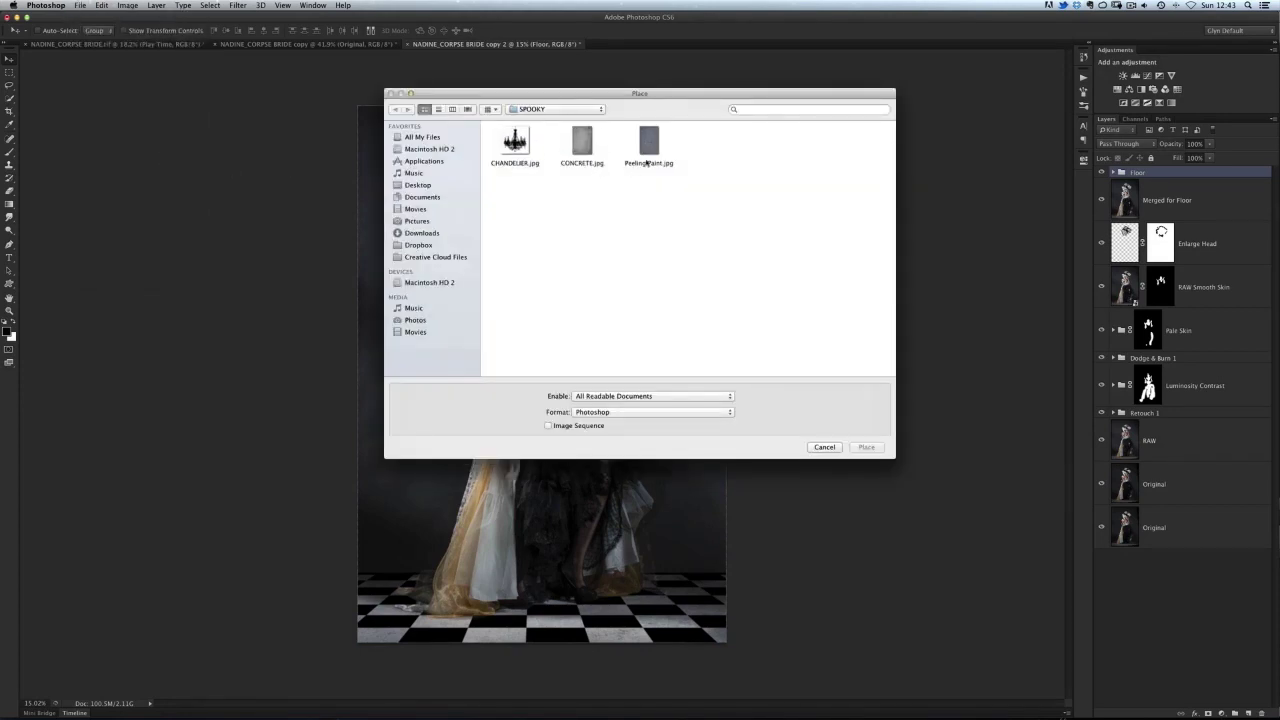
{"action": "left_click", "coordinate": [651, 141]}
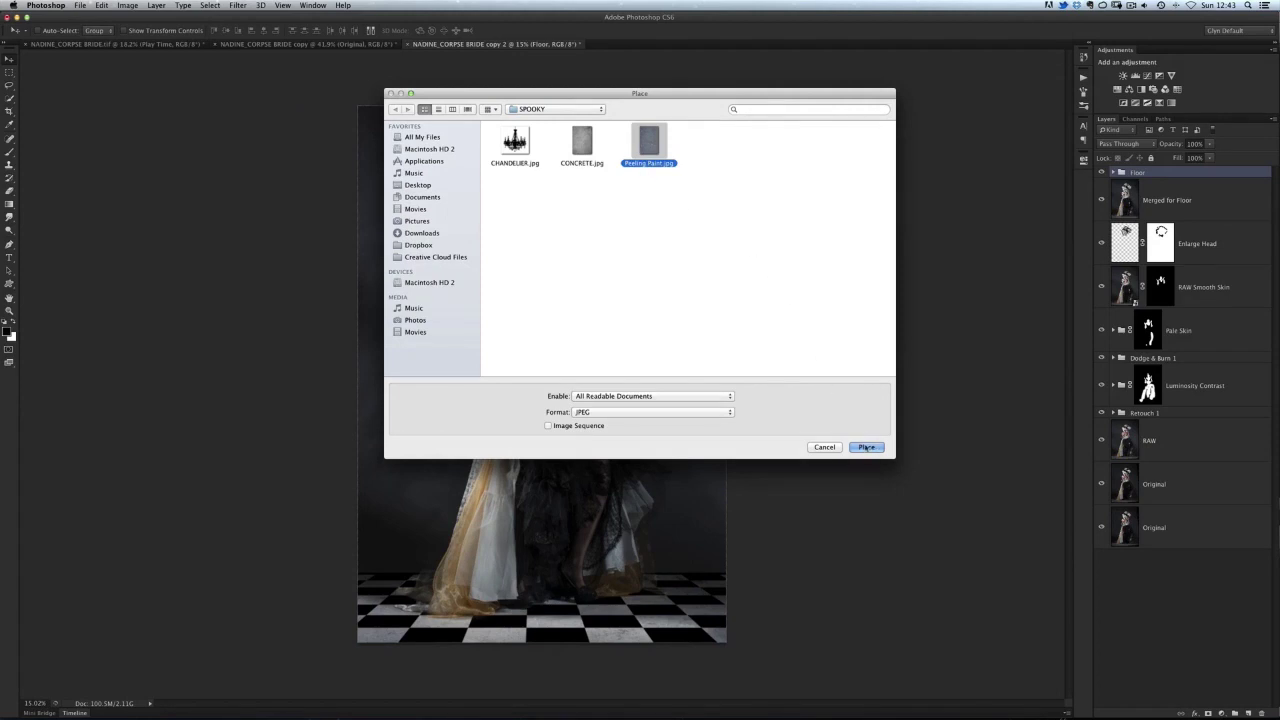
{"action": "left_click", "coordinate": [866, 447]}
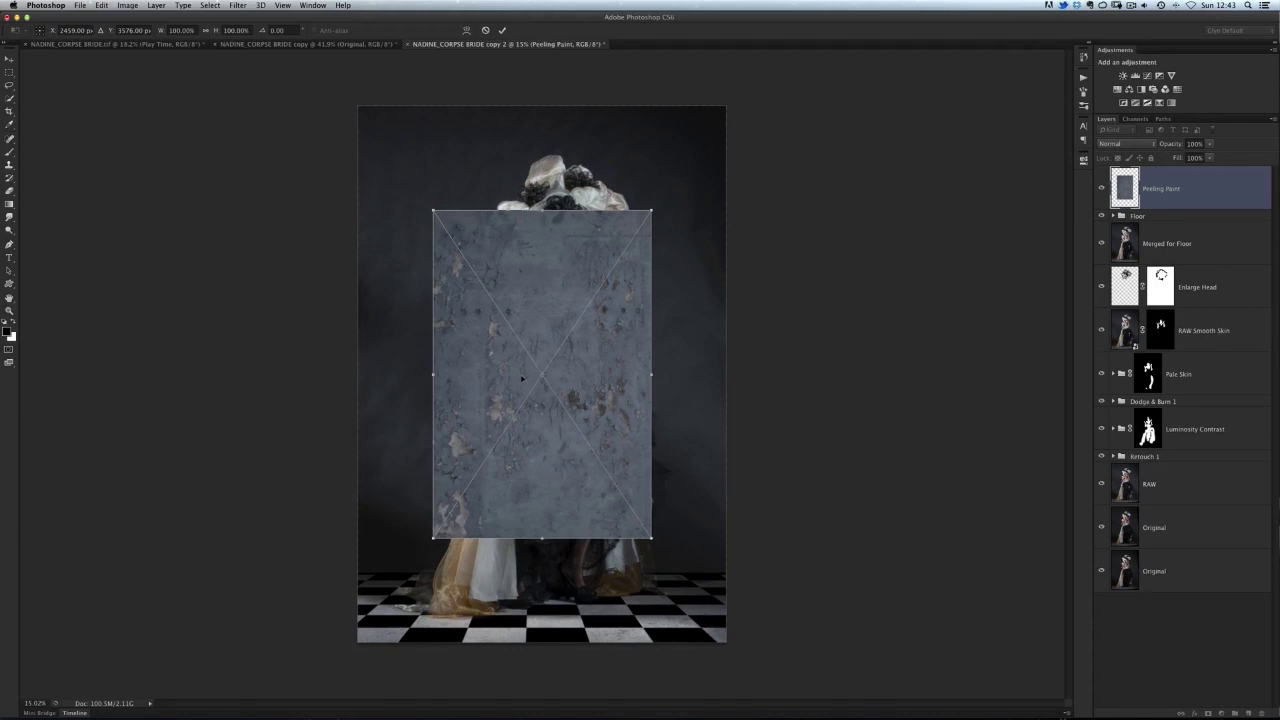
Step: Enlarge the placed Peeling Paint texture to cover the canvas, then move it up until its lower edge meets the floor's back edge
{"action": "scroll", "coordinate": [522, 378], "scroll_direction": "down", "scroll_amount": 2}
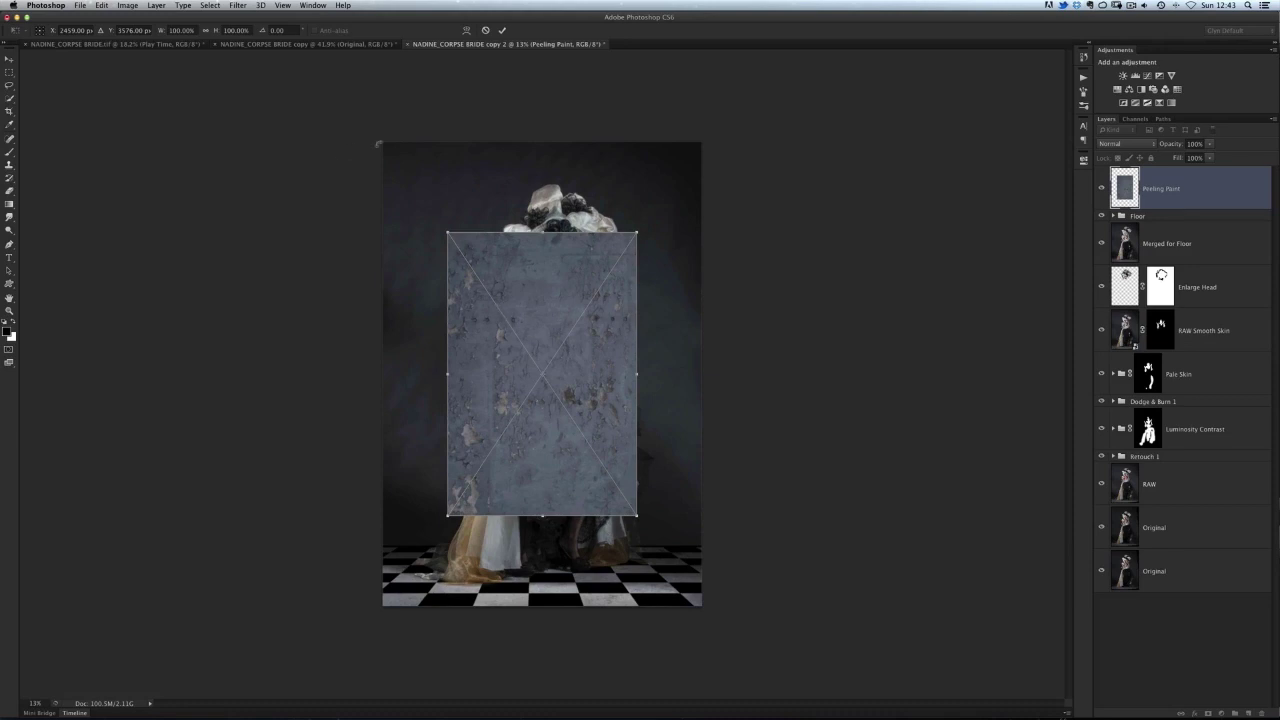
{"action": "left_click_drag", "start_coordinate": [447, 232], "coordinate": [357, 142]}
{"action": "key", "text": "Return"}
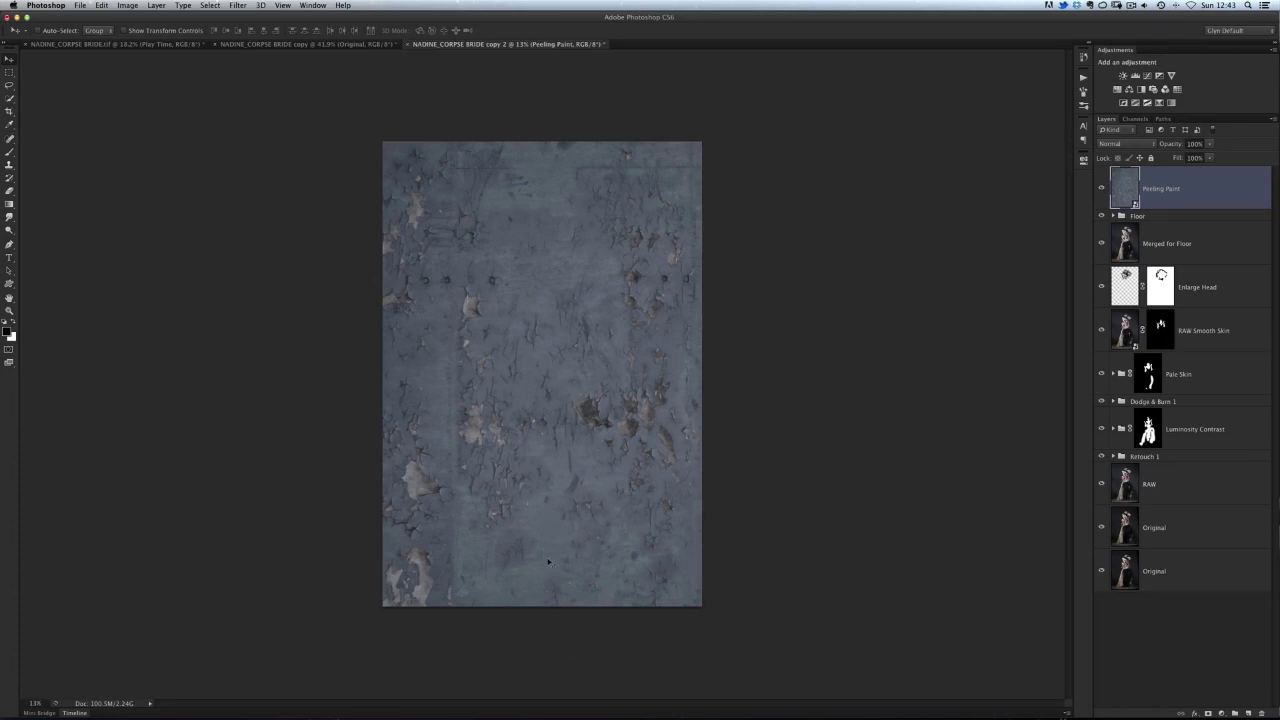
{"action": "mouse_move", "coordinate": [552, 556]}
{"action": "left_mouse_down"}
{"action": "mouse_move", "coordinate": [553, 456]}
{"action": "mouse_move", "coordinate": [551, 491]}
{"action": "left_mouse_up"}
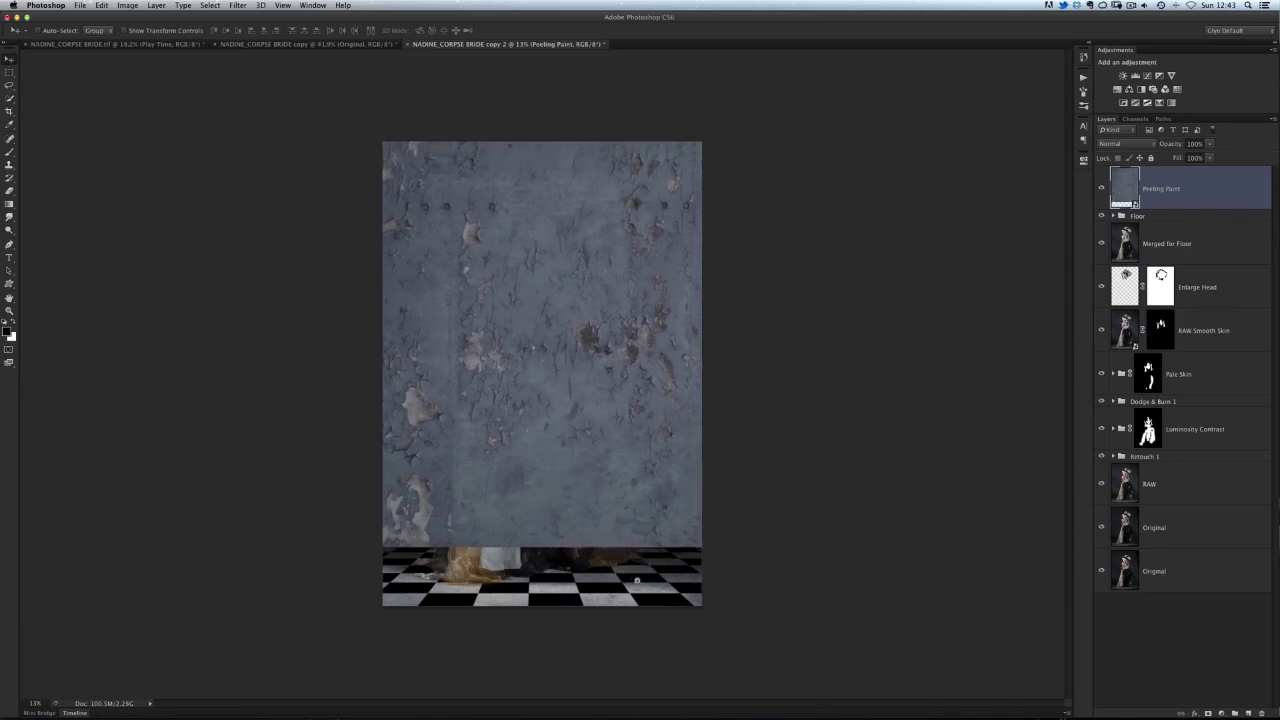
{"action": "left_click_drag", "start_coordinate": [638, 580], "coordinate": [668, 598]}
{"action": "mouse_move", "coordinate": [601, 381]}
{"action": "left_mouse_down"}
{"action": "mouse_move", "coordinate": [604, 350]}
{"action": "mouse_move", "coordinate": [603, 381]}
{"action": "left_mouse_up"}
{"action": "scroll", "coordinate": [509, 408], "scroll_direction": "down", "scroll_amount": 3}
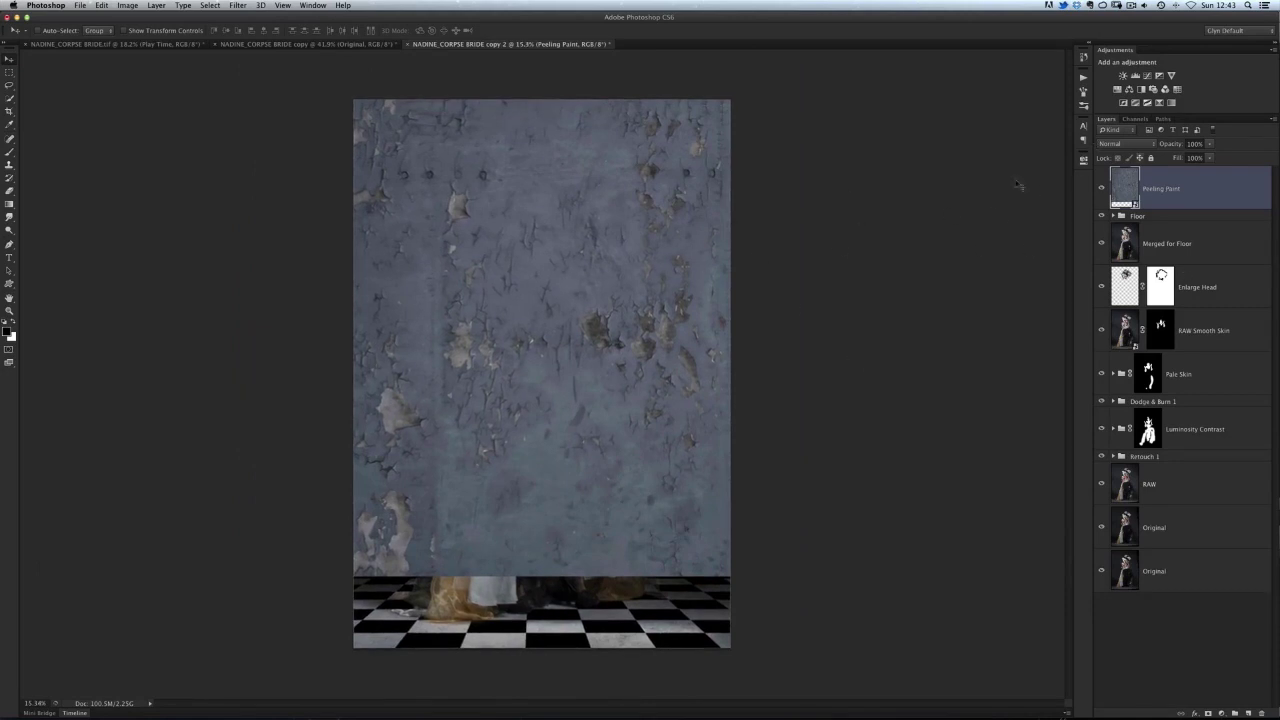
Step: Try the Soft Light blend mode on the Peeling Paint layer and inspect the wall texture up close
{"action": "left_click", "coordinate": [1126, 145]}
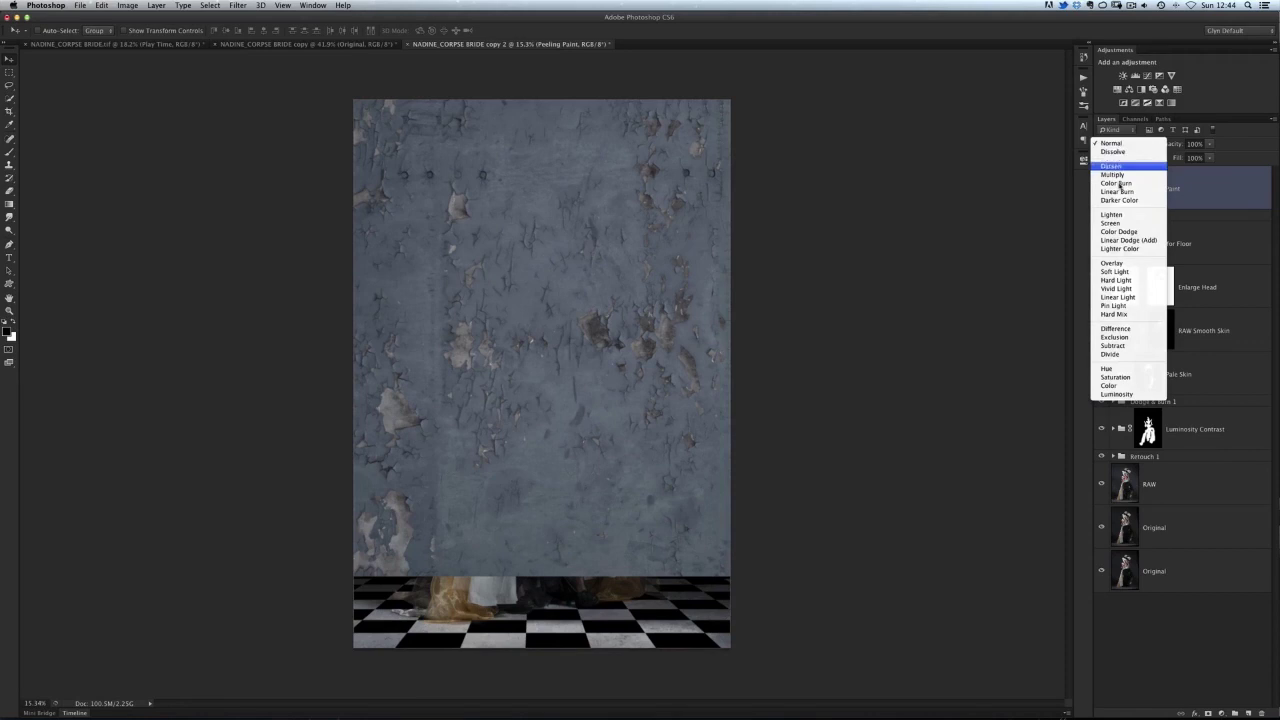
{"action": "left_click", "coordinate": [1115, 276]}
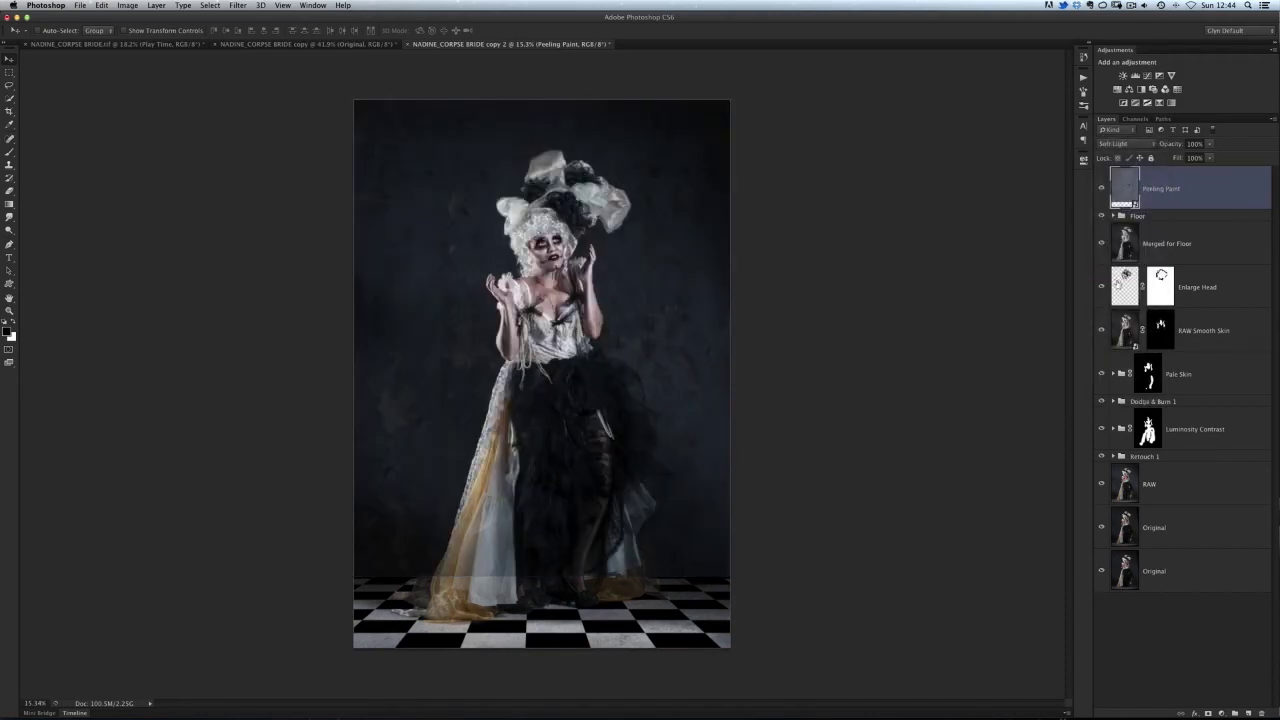
{"action": "left_click", "coordinate": [596, 289]}
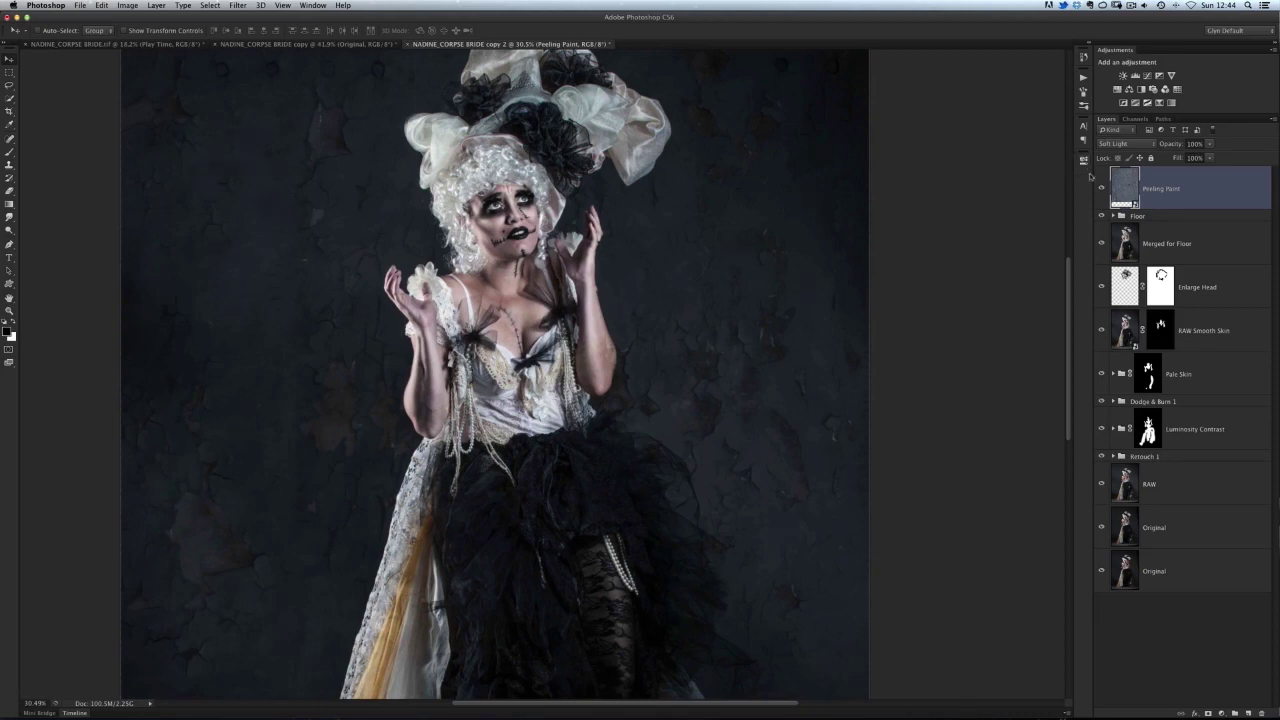
Step: Set the Peeling Paint layer's blend mode to Overlay
{"action": "left_click", "coordinate": [1115, 143]}
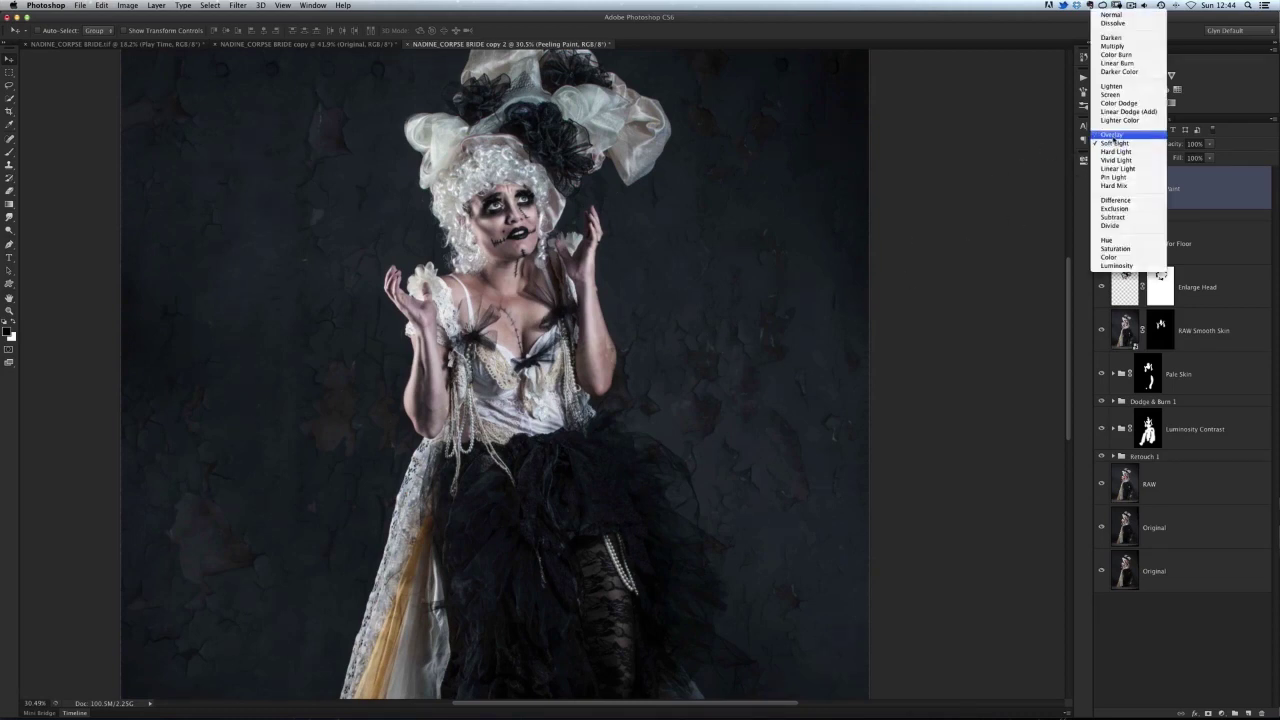
{"action": "left_click", "coordinate": [1114, 135]}
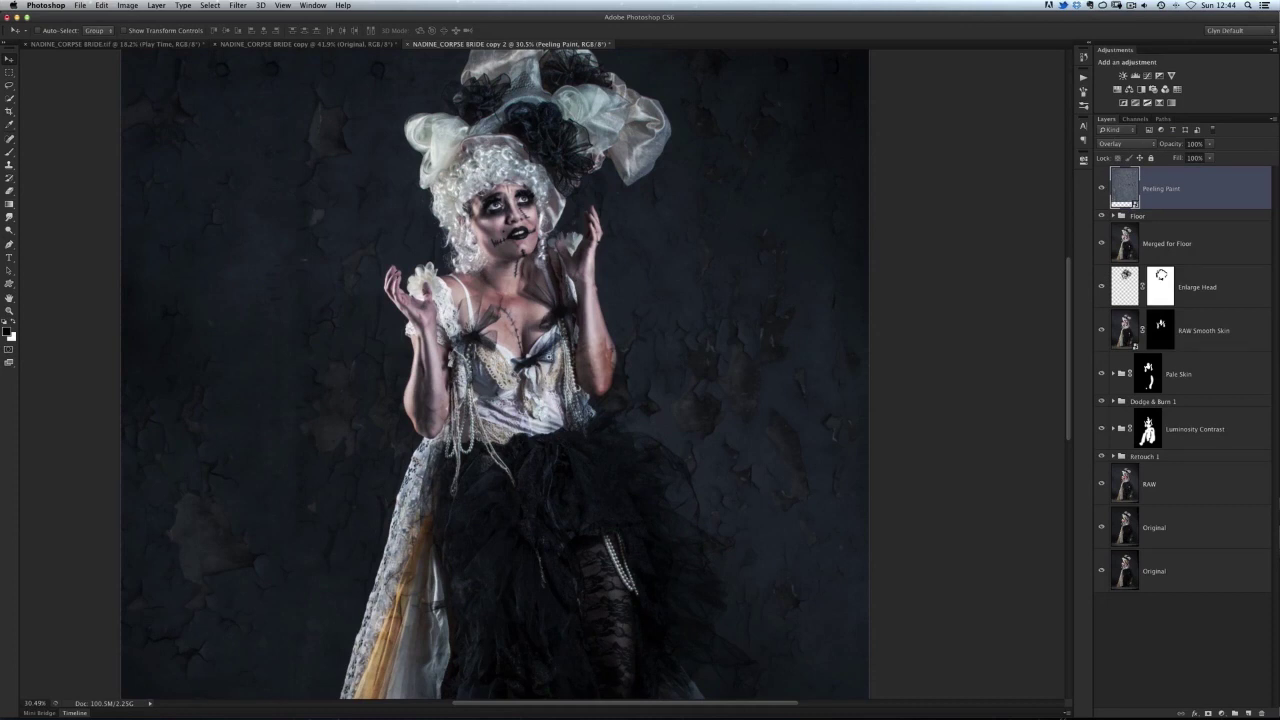
{"action": "scroll", "coordinate": [538, 377], "scroll_direction": "down", "scroll_amount": 5}
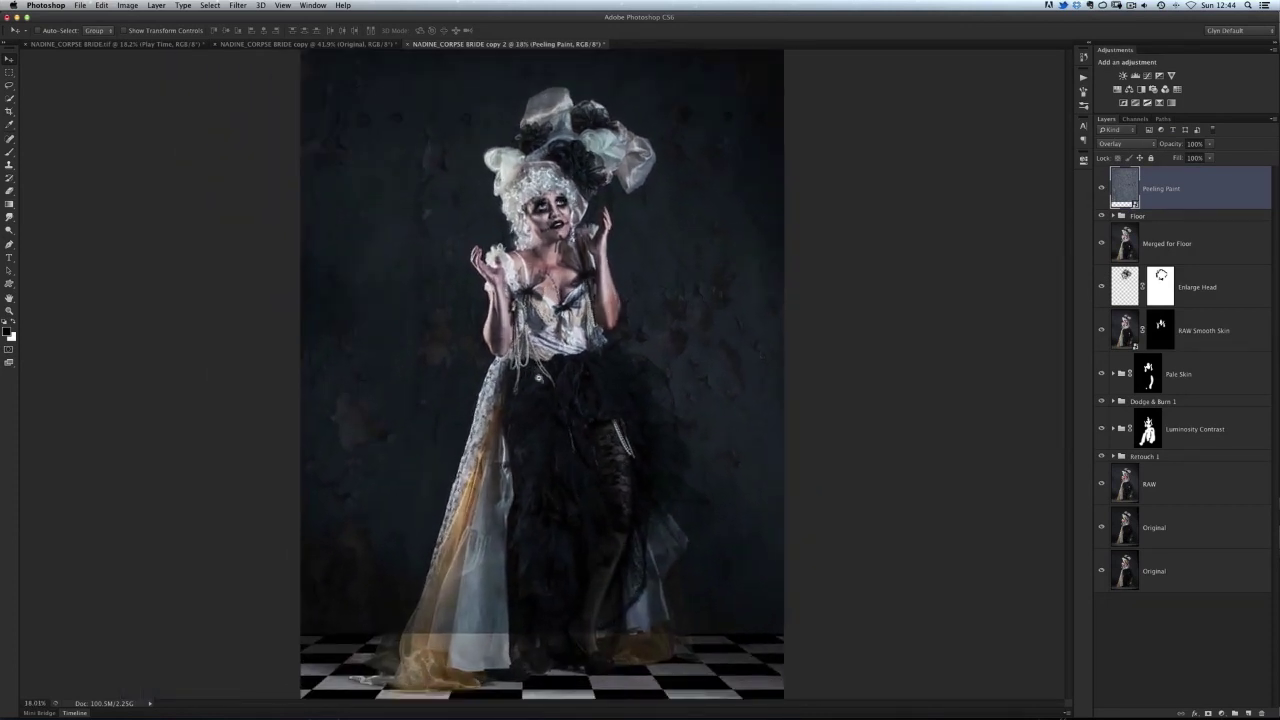
{"action": "scroll", "coordinate": [538, 377], "scroll_direction": "up", "scroll_amount": 1}
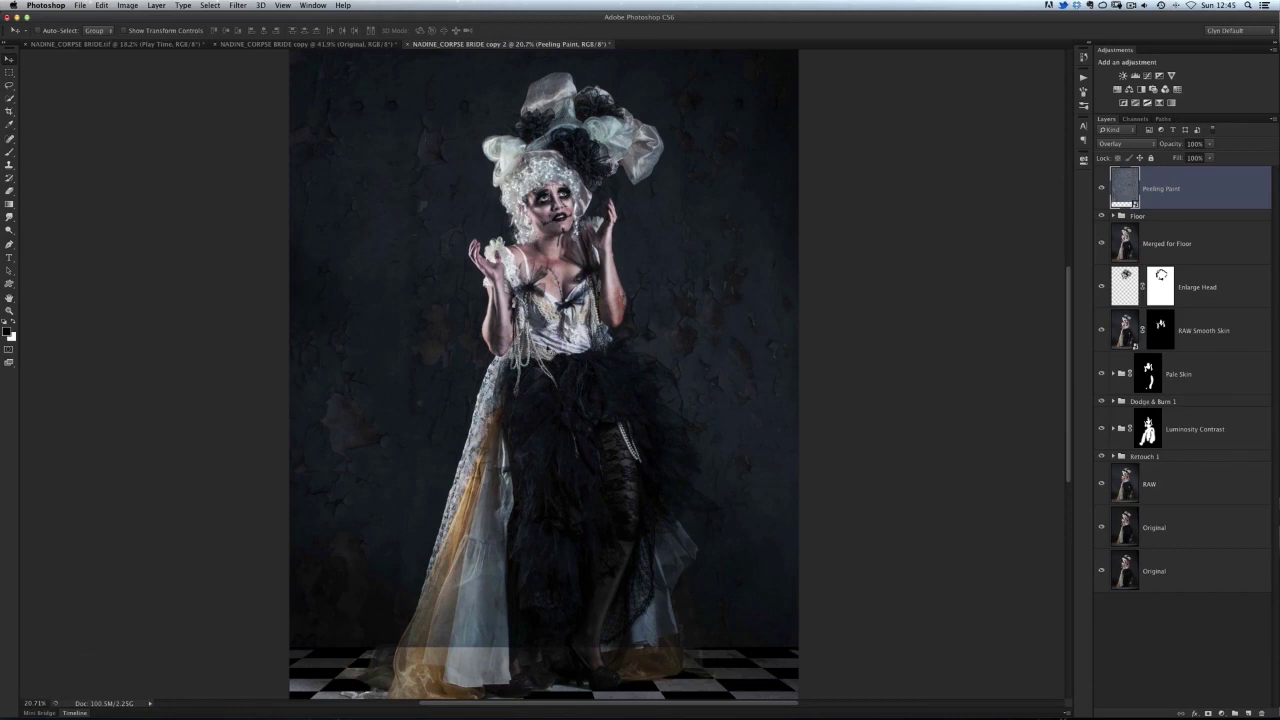
Step: Add a layer mask to the Peeling Paint layer and paint black over the bride's chest to remove the texture there
{"action": "scroll", "coordinate": [564, 382], "scroll_direction": "up", "scroll_amount": 2}
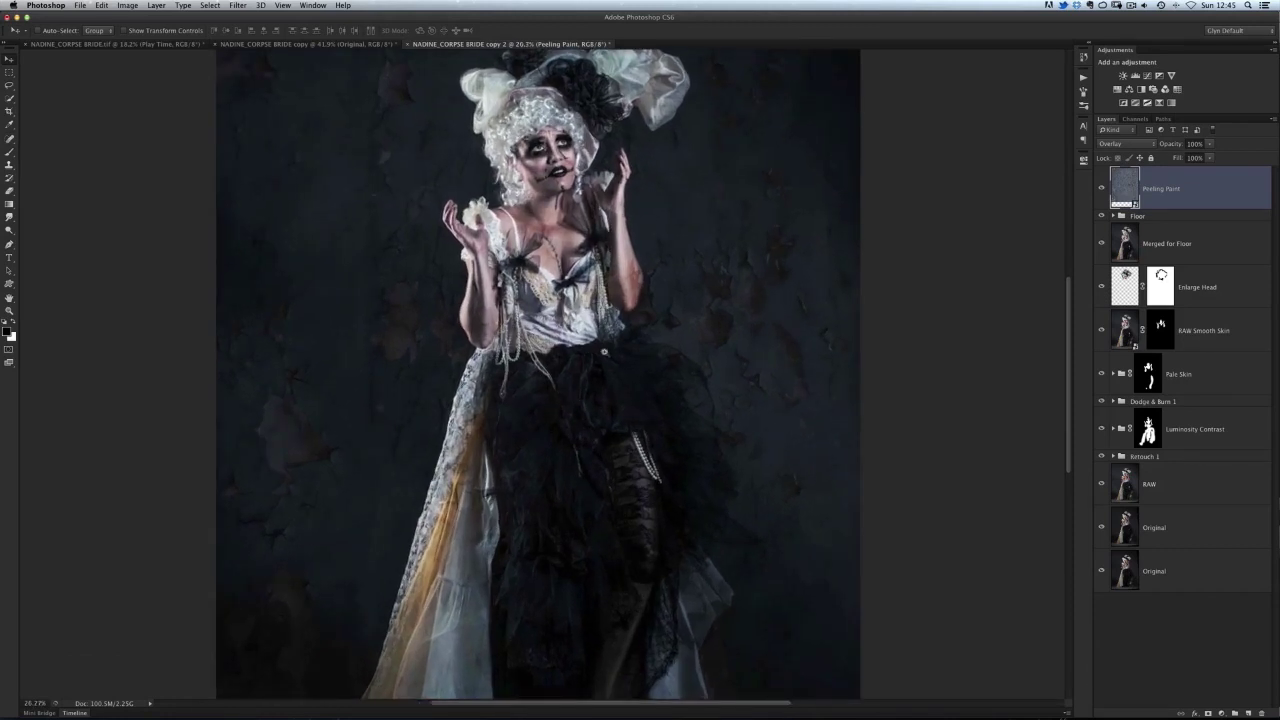
{"action": "scroll", "coordinate": [606, 300], "scroll_direction": "up", "scroll_amount": 2}
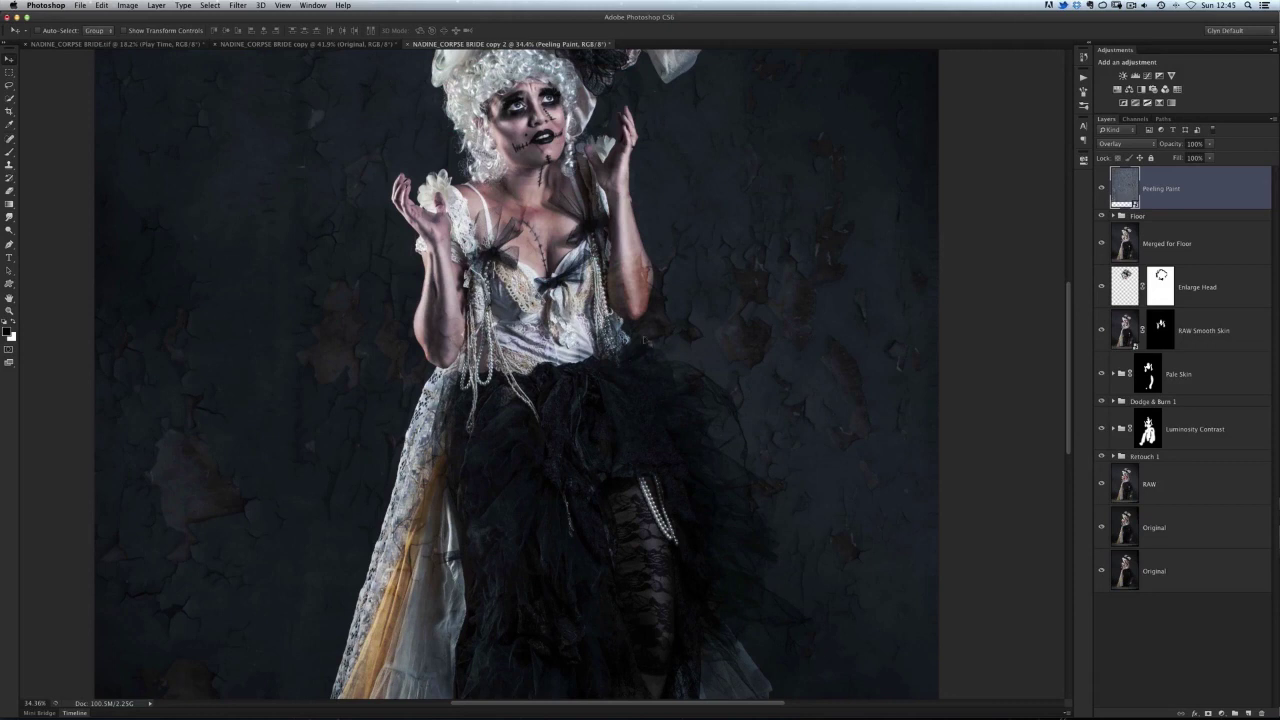
{"action": "left_click", "coordinate": [1208, 713]}
{"action": "key", "text": "b"}
{"action": "mouse_move", "coordinate": [531, 250]}
{"action": "left_mouse_down"}
{"action": "mouse_move", "coordinate": [520, 205]}
{"action": "mouse_move", "coordinate": [465, 205]}
{"action": "mouse_move", "coordinate": [595, 280]}
{"action": "left_mouse_up"}
{"action": "key", "text": "bracketleft"}
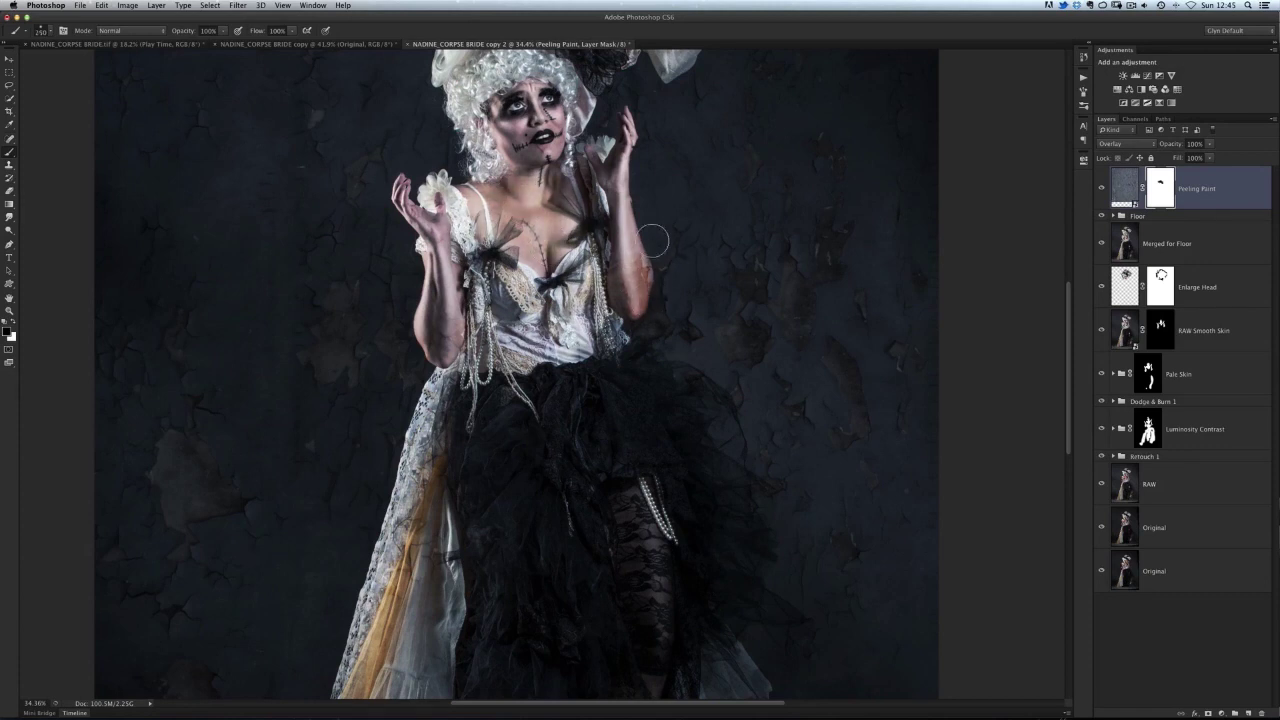
Step: Paint black on the Peeling Paint mask over the bride's forearm, elbow and bodice, adjusting the brush size to fit the edges
{"action": "scroll", "coordinate": [657, 277], "scroll_direction": "up", "scroll_amount": 5}
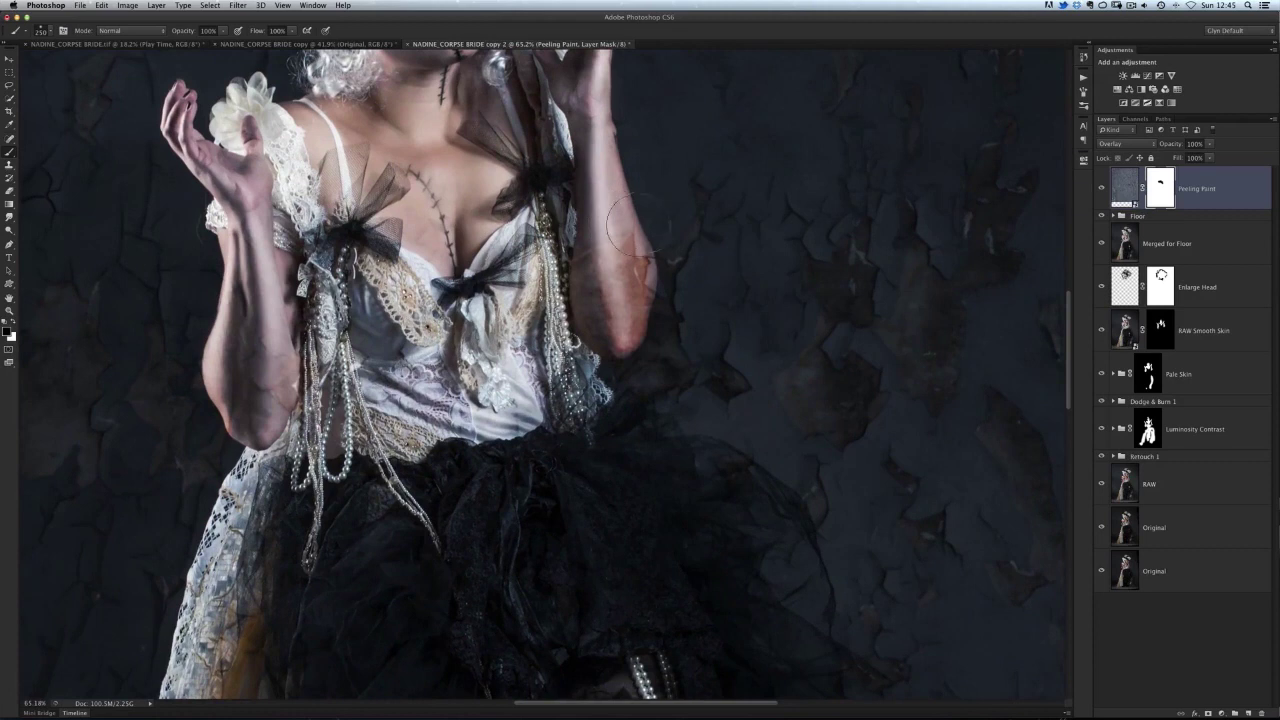
{"action": "mouse_move", "coordinate": [631, 200]}
{"action": "left_mouse_down"}
{"action": "mouse_move", "coordinate": [671, 214]}
{"action": "mouse_move", "coordinate": [650, 255]}
{"action": "mouse_move", "coordinate": [625, 250]}
{"action": "mouse_move", "coordinate": [630, 240]}
{"action": "mouse_move", "coordinate": [642, 285]}
{"action": "mouse_move", "coordinate": [633, 327]}
{"action": "mouse_move", "coordinate": [625, 342]}
{"action": "mouse_move", "coordinate": [596, 318]}
{"action": "mouse_move", "coordinate": [620, 263]}
{"action": "mouse_move", "coordinate": [582, 328]}
{"action": "left_mouse_up"}
{"action": "key", "text": "bracketleft"}
{"action": "key", "text": "bracketleft"}
{"action": "key", "text": "bracketleft"}
{"action": "key", "text": "bracketleft"}
{"action": "key", "text": "bracketleft"}
{"action": "key", "text": "bracketright"}
{"action": "key", "text": "bracketright"}
{"action": "key", "text": "bracketright"}
{"action": "mouse_move", "coordinate": [500, 296]}
{"action": "left_mouse_down"}
{"action": "mouse_move", "coordinate": [506, 332]}
{"action": "mouse_move", "coordinate": [410, 300]}
{"action": "mouse_move", "coordinate": [262, 350]}
{"action": "mouse_move", "coordinate": [265, 420]}
{"action": "mouse_move", "coordinate": [247, 412]}
{"action": "mouse_move", "coordinate": [262, 215]}
{"action": "mouse_move", "coordinate": [240, 165]}
{"action": "mouse_move", "coordinate": [392, 183]}
{"action": "mouse_move", "coordinate": [462, 285]}
{"action": "mouse_move", "coordinate": [549, 491]}
{"action": "mouse_move", "coordinate": [417, 571]}
{"action": "mouse_move", "coordinate": [300, 519]}
{"action": "mouse_move", "coordinate": [466, 448]}
{"action": "left_mouse_up"}
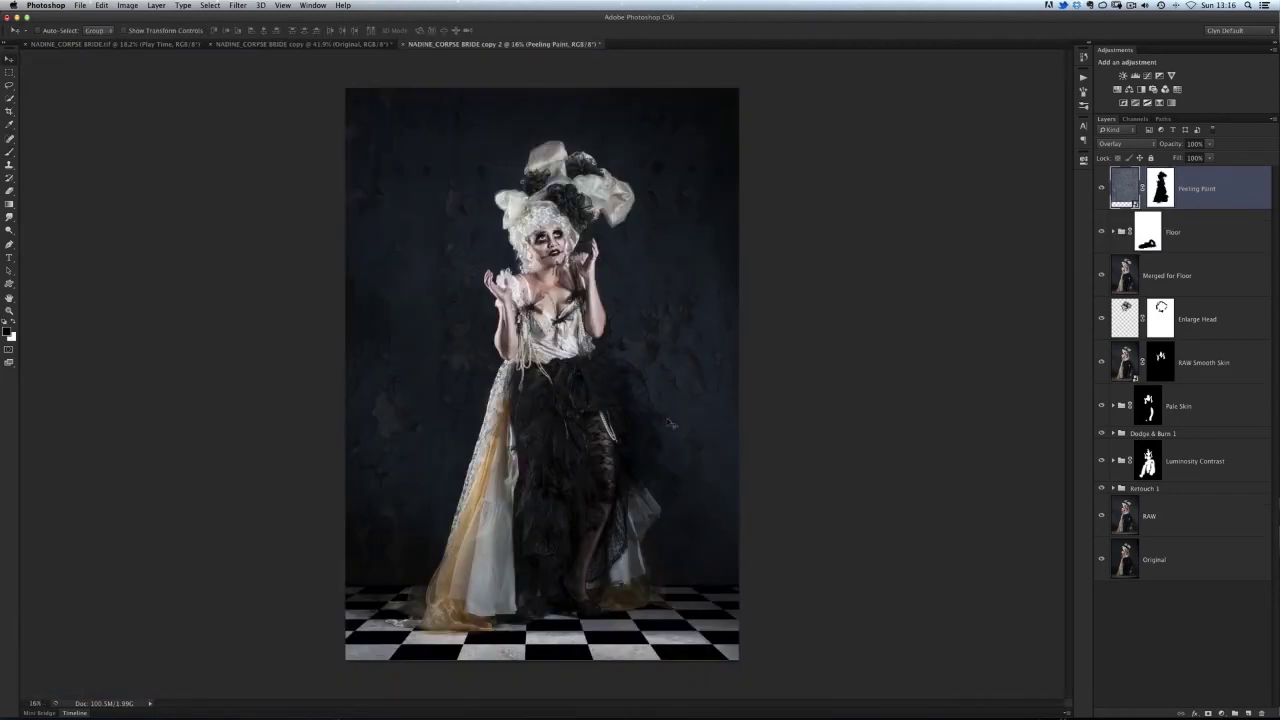
Step: Place a second copy of Peeling Paint.jpg above the masked Peeling Paint layer
{"action": "scroll", "coordinate": [557, 329], "scroll_direction": "up", "scroll_amount": 3}
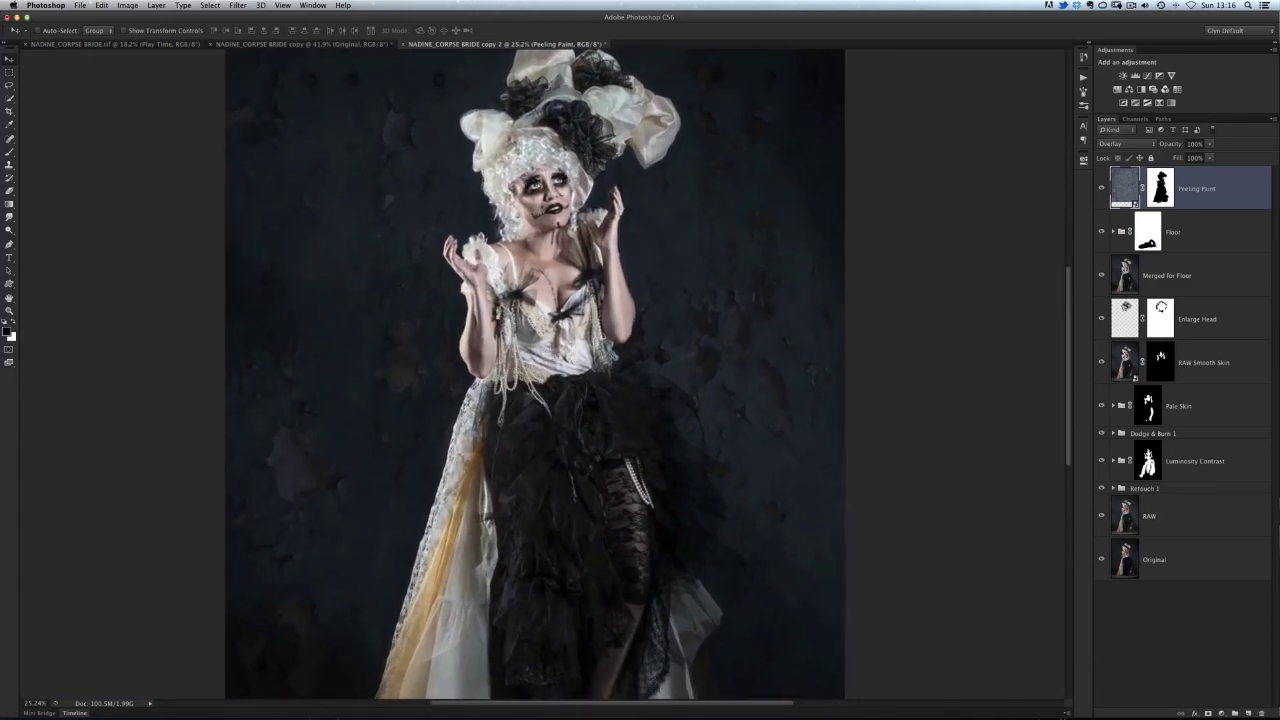
{"action": "scroll", "coordinate": [578, 320], "scroll_direction": "down", "scroll_amount": 2}
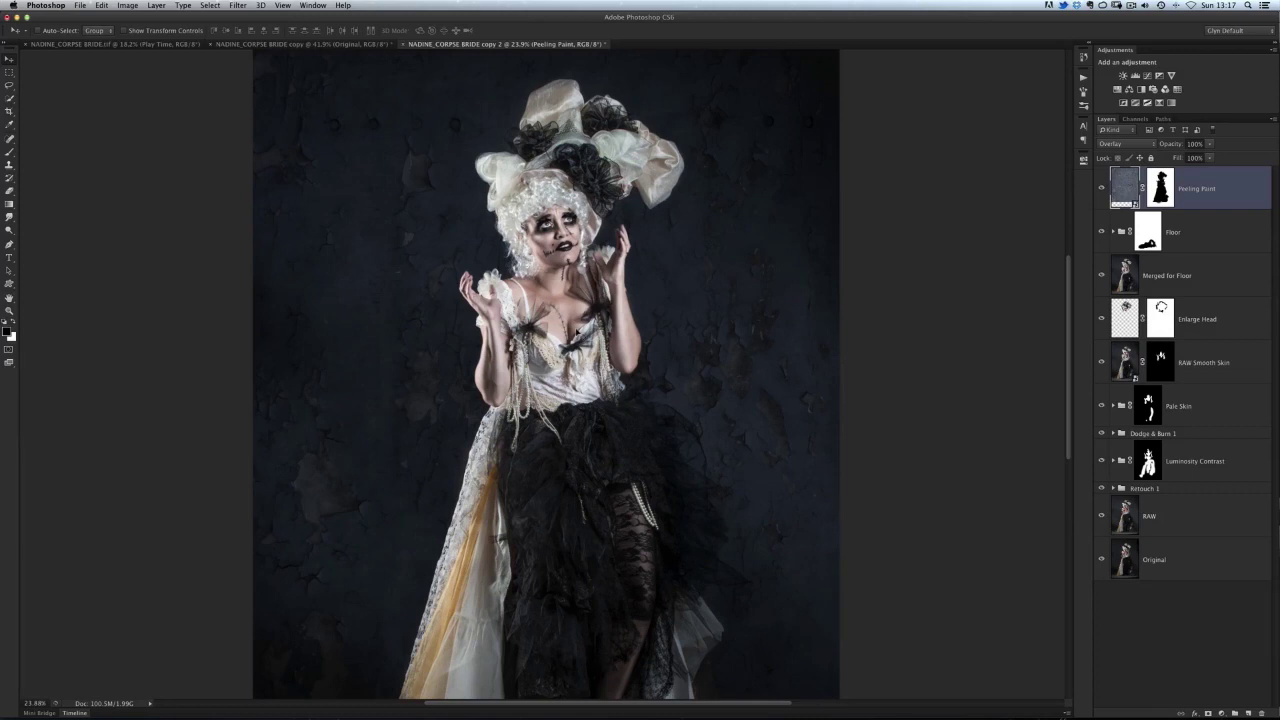
{"action": "key", "text": "super+minus"}
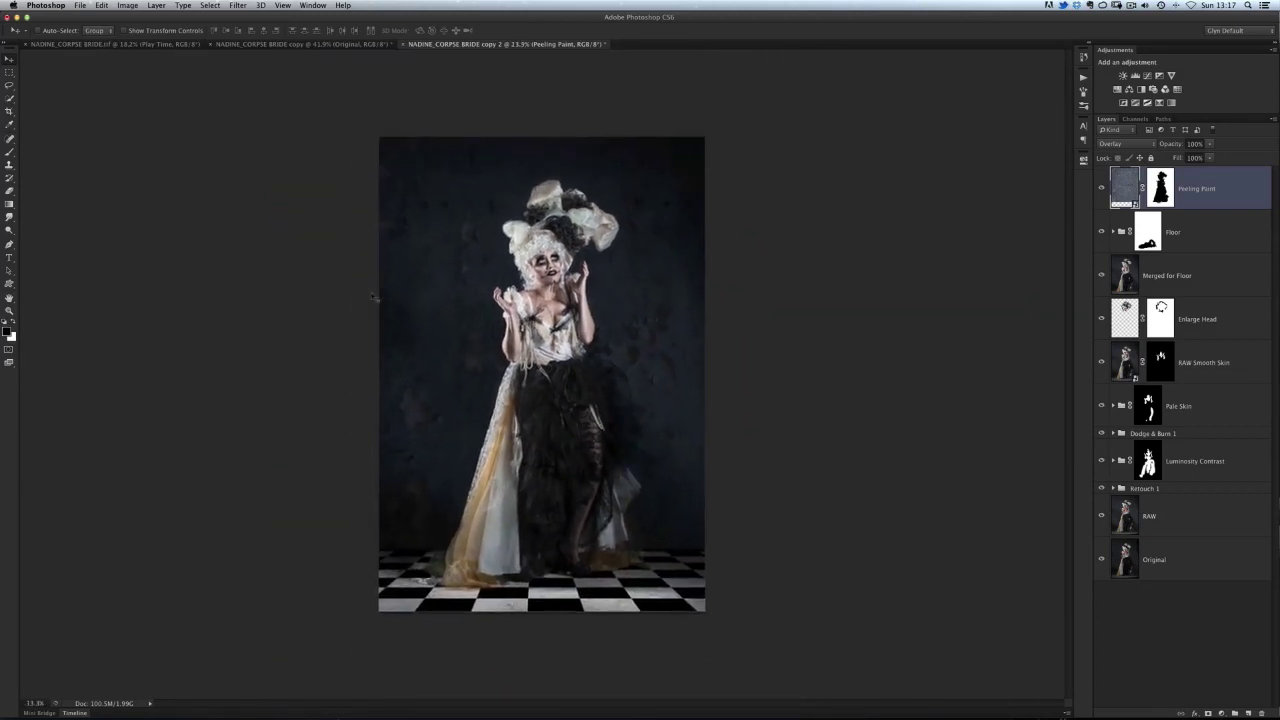
{"action": "left_click", "coordinate": [79, 5]}
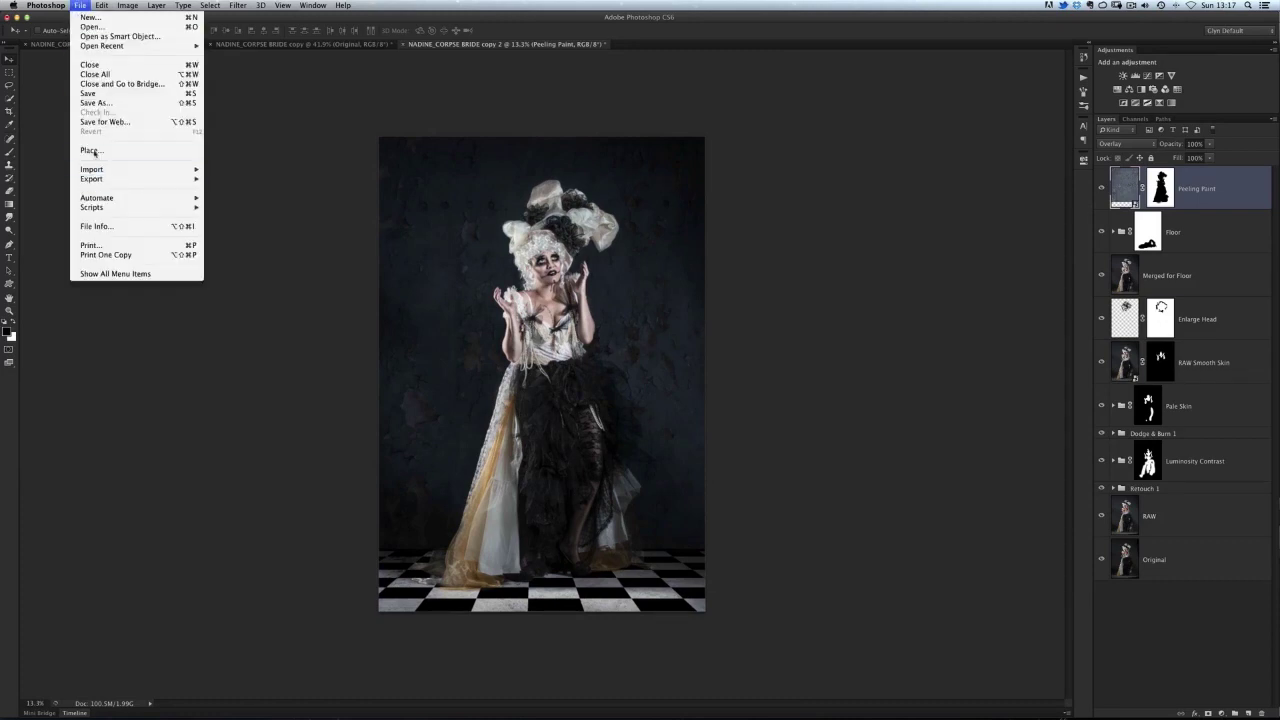
{"action": "left_click", "coordinate": [95, 154]}
{"action": "left_click", "coordinate": [645, 145]}
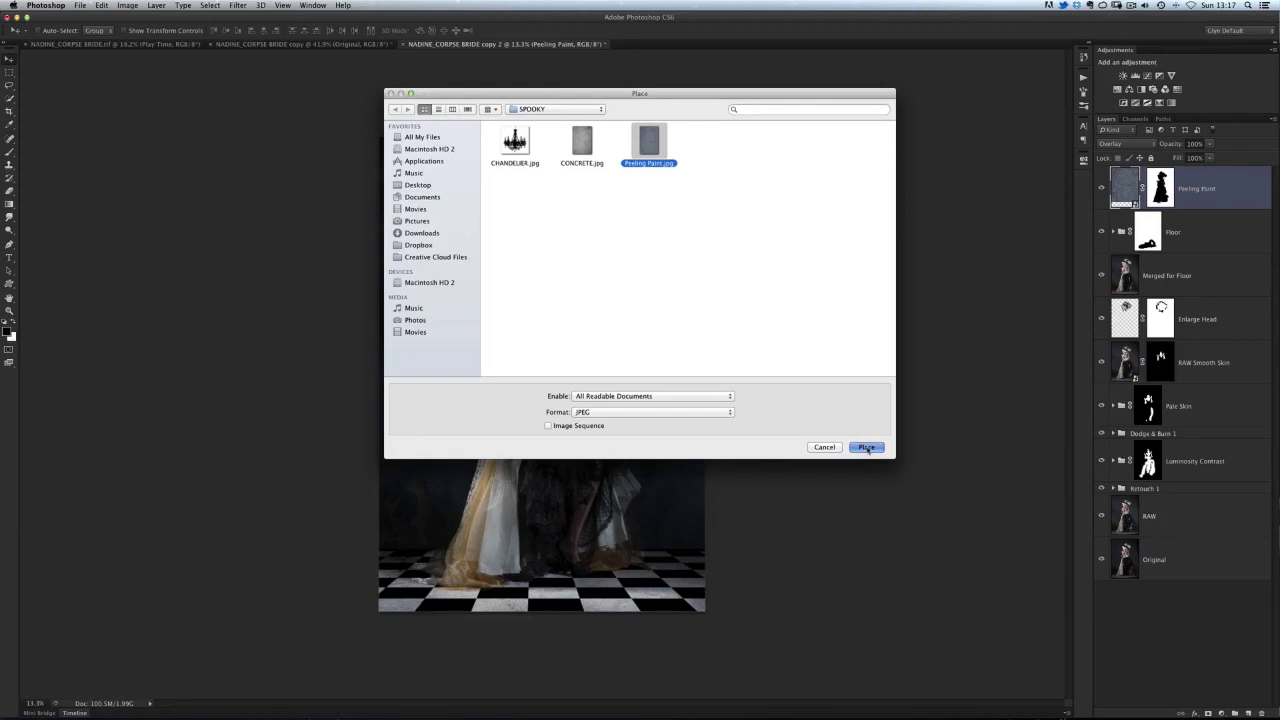
{"action": "left_click", "coordinate": [867, 447]}
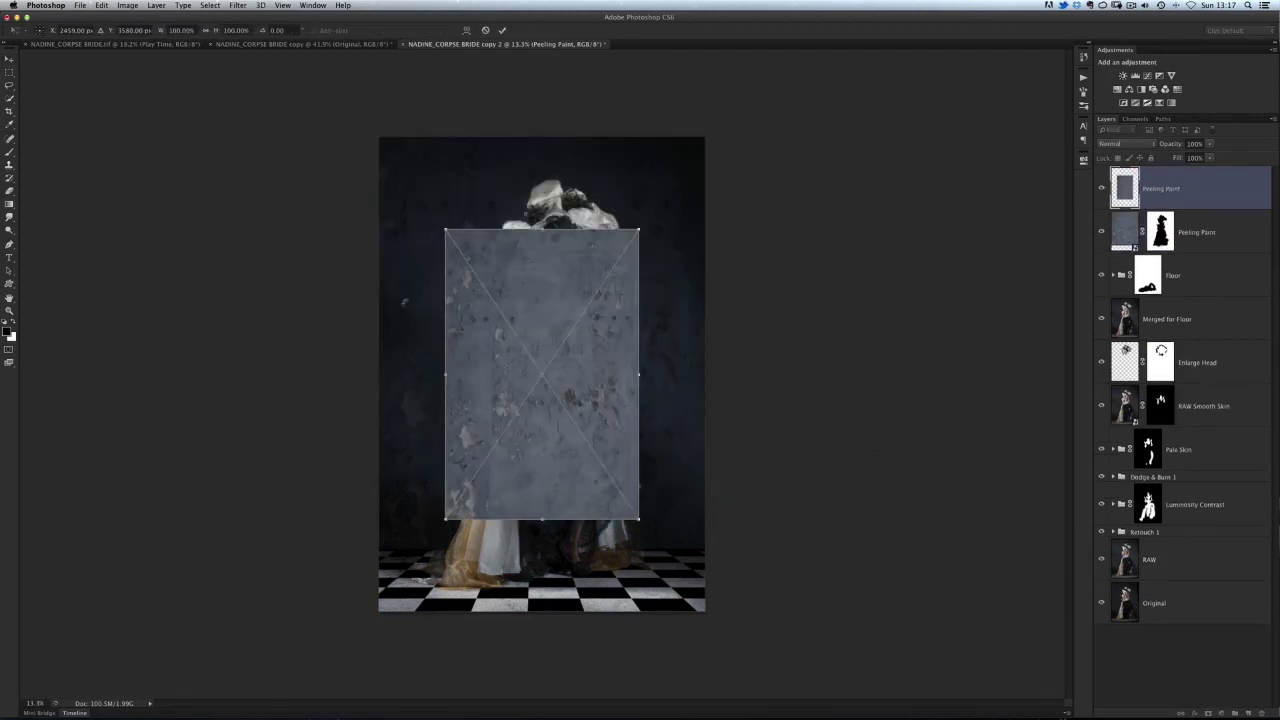
Step: Scale the placed Peeling Paint copy to cover the whole canvas and apply the Average blur filter to it
{"action": "left_click_drag", "start_coordinate": [445, 229], "coordinate": [370, 119]}
{"action": "key", "text": "Return"}
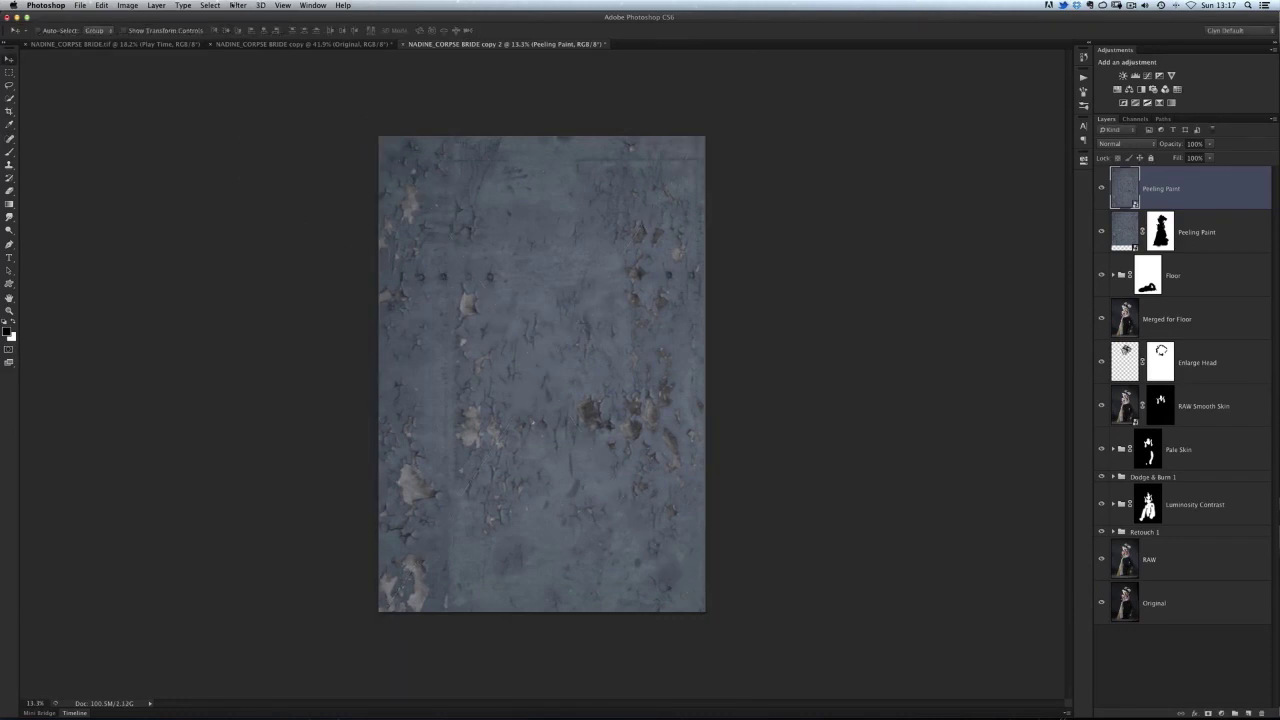
{"action": "left_click", "coordinate": [234, 5]}
{"action": "mouse_move", "coordinate": [290, 122]}
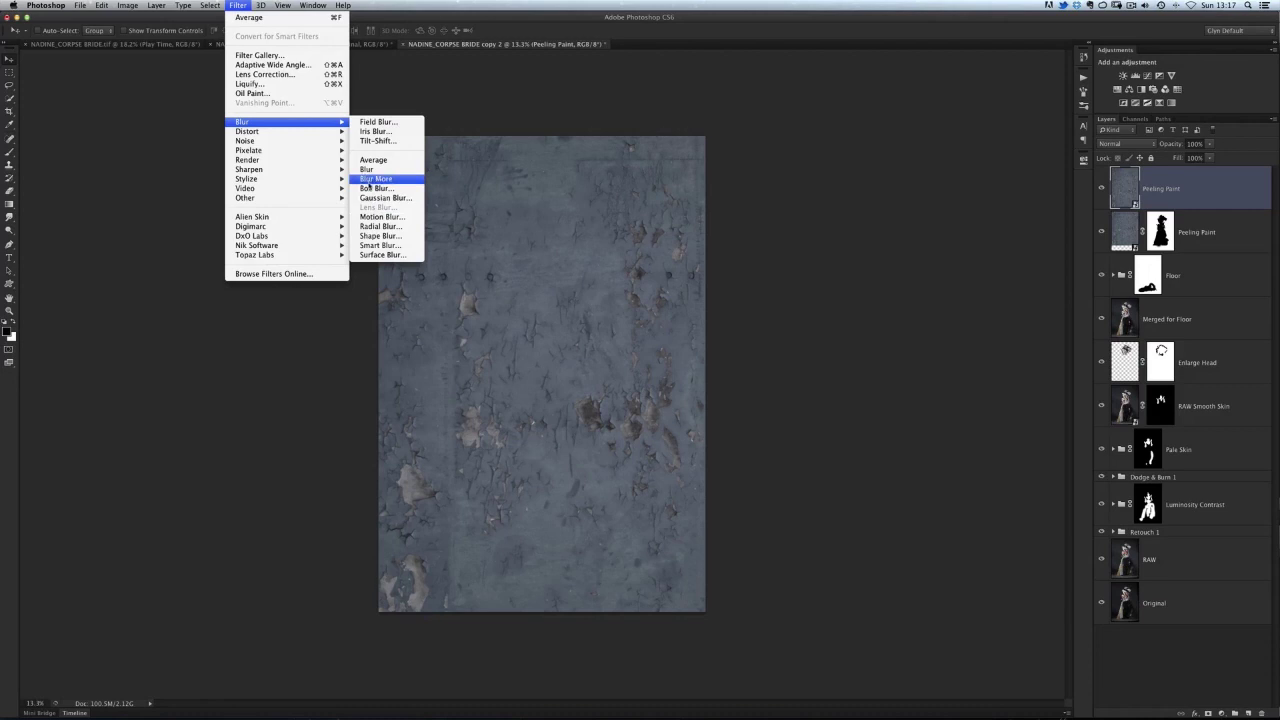
{"action": "left_click", "coordinate": [373, 160]}
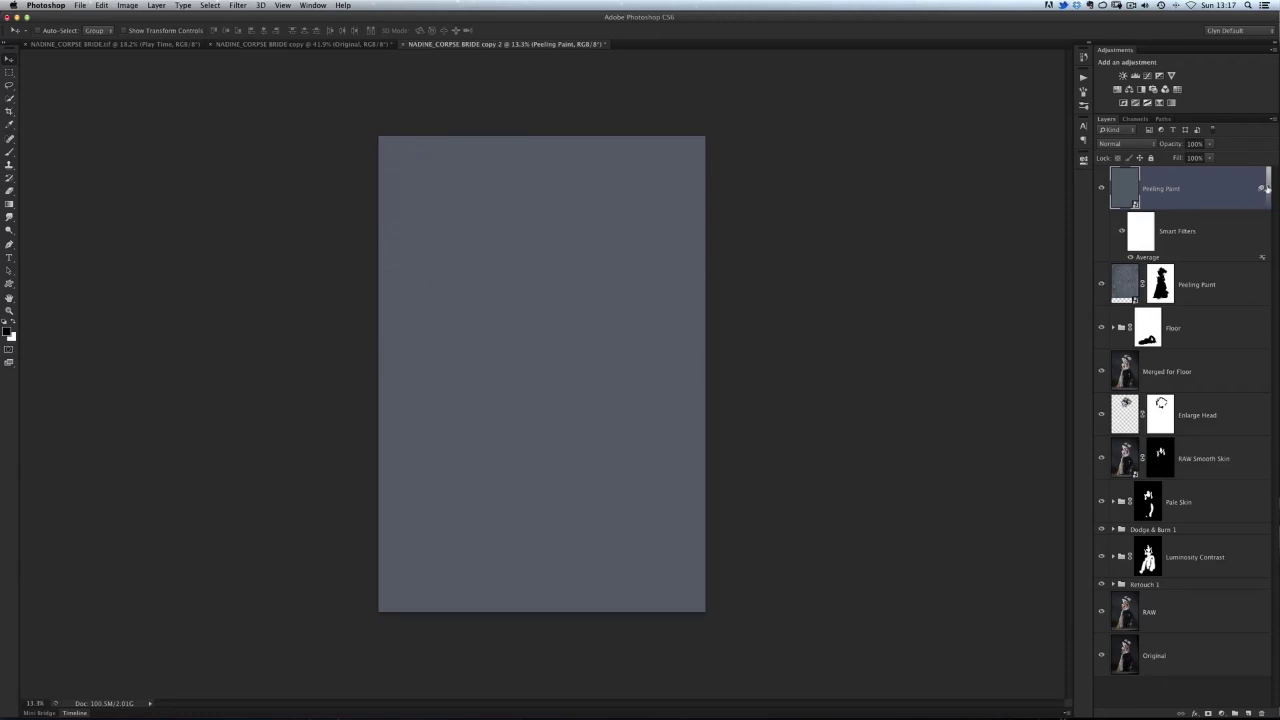
{"action": "left_click", "coordinate": [1267, 190]}
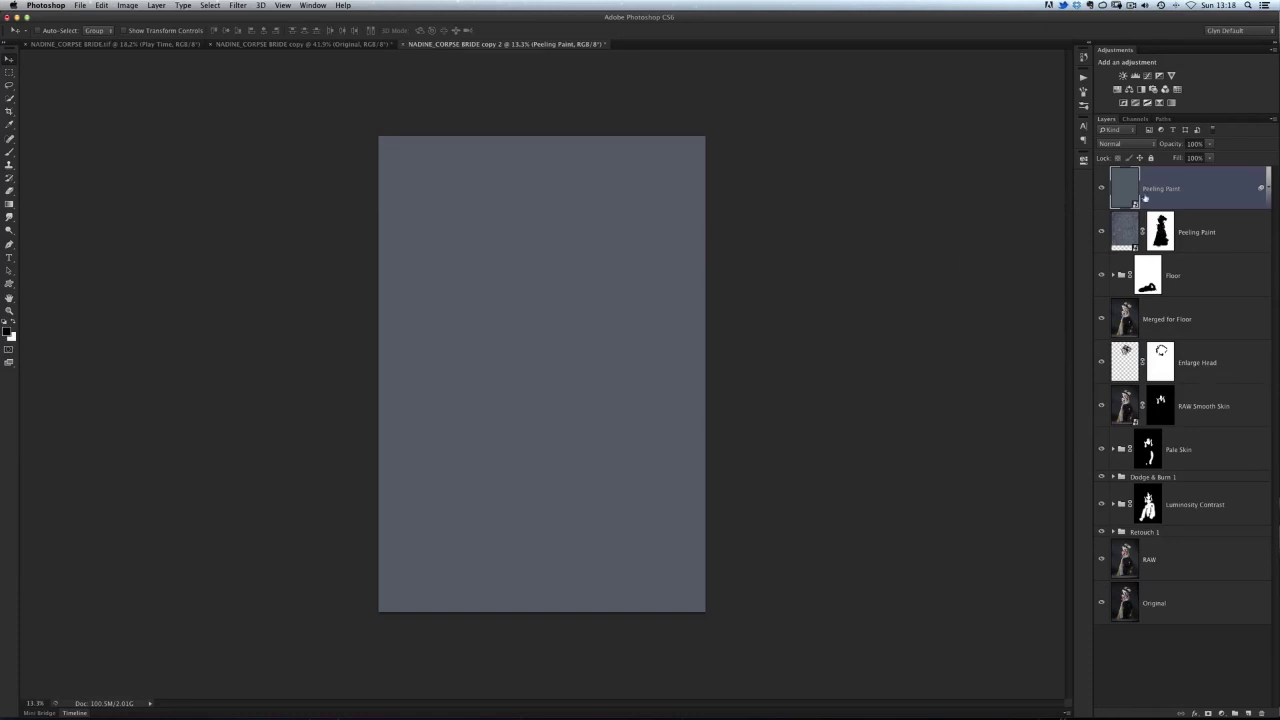
Step: Copy the lower Peeling Paint layer's mask onto the averaged Peeling Paint layer and invert the copied mask
{"action": "left_click", "coordinate": [1160, 236]}
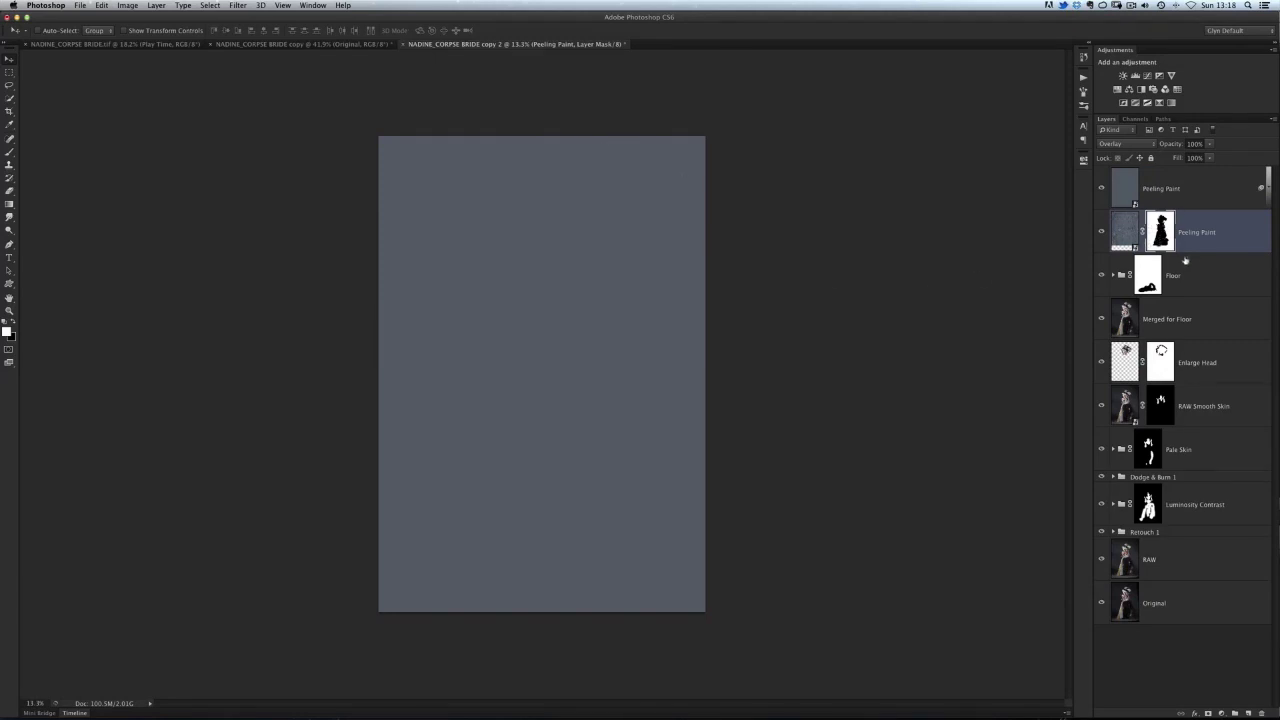
{"action": "left_click_drag", "start_coordinate": [1160, 232], "coordinate": [1176, 200]}
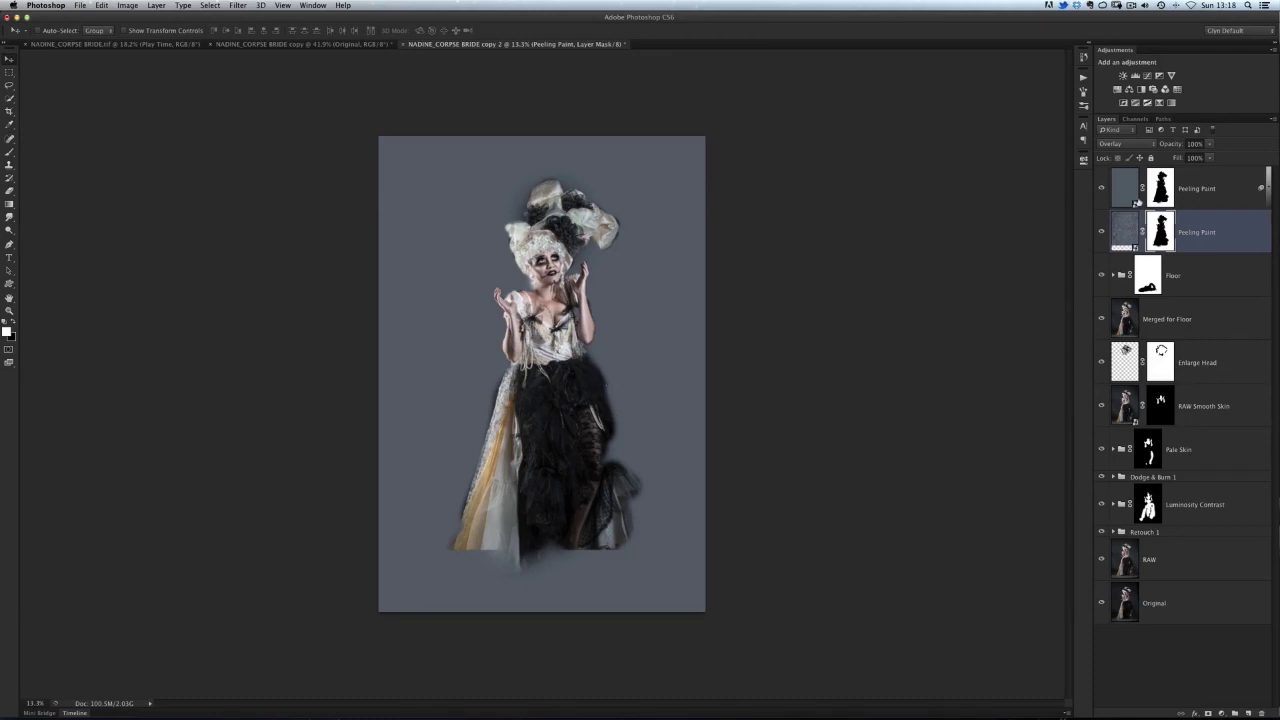
{"action": "left_click", "coordinate": [1162, 188]}
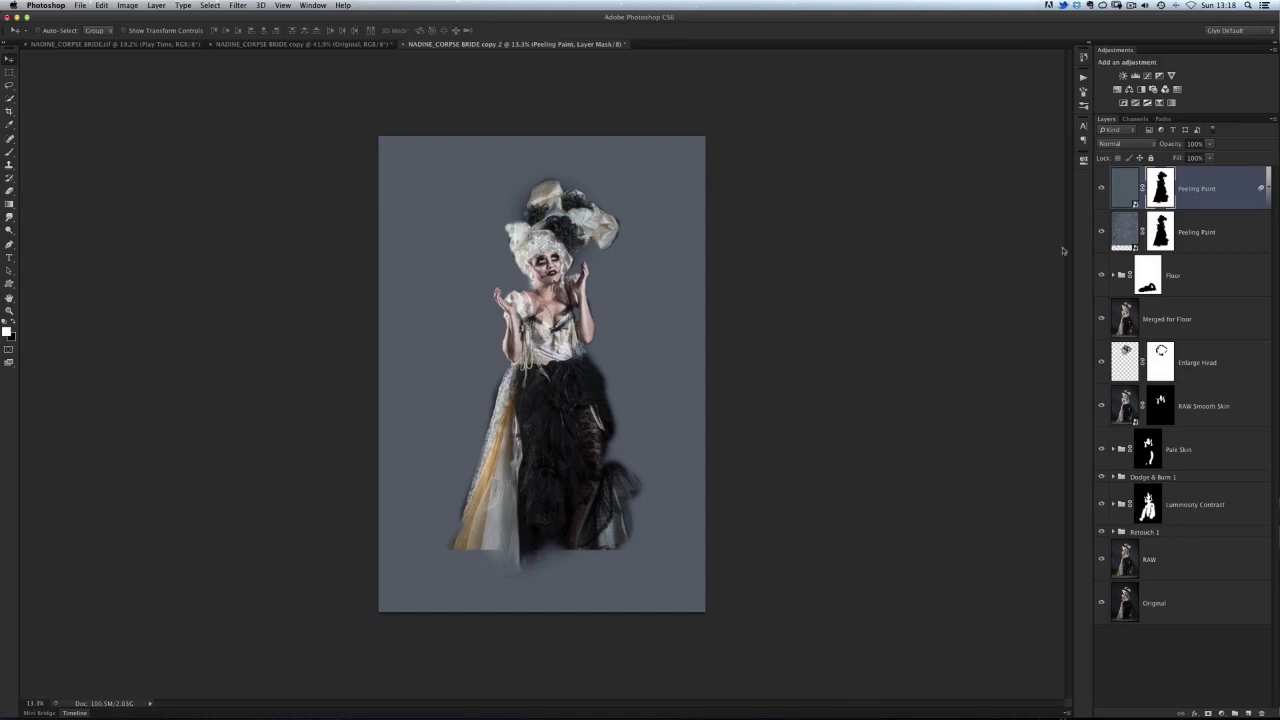
{"action": "left_click", "coordinate": [128, 7]}
{"action": "mouse_move", "coordinate": [150, 36]}
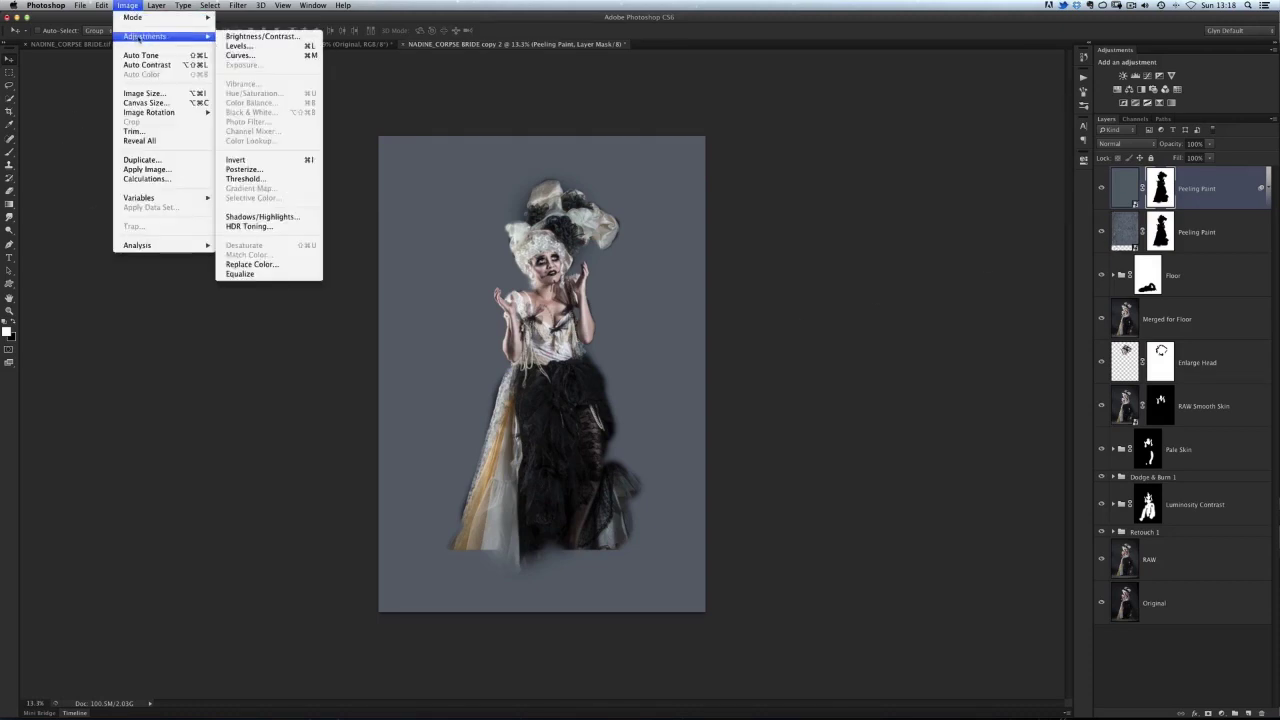
{"action": "left_click", "coordinate": [238, 160]}
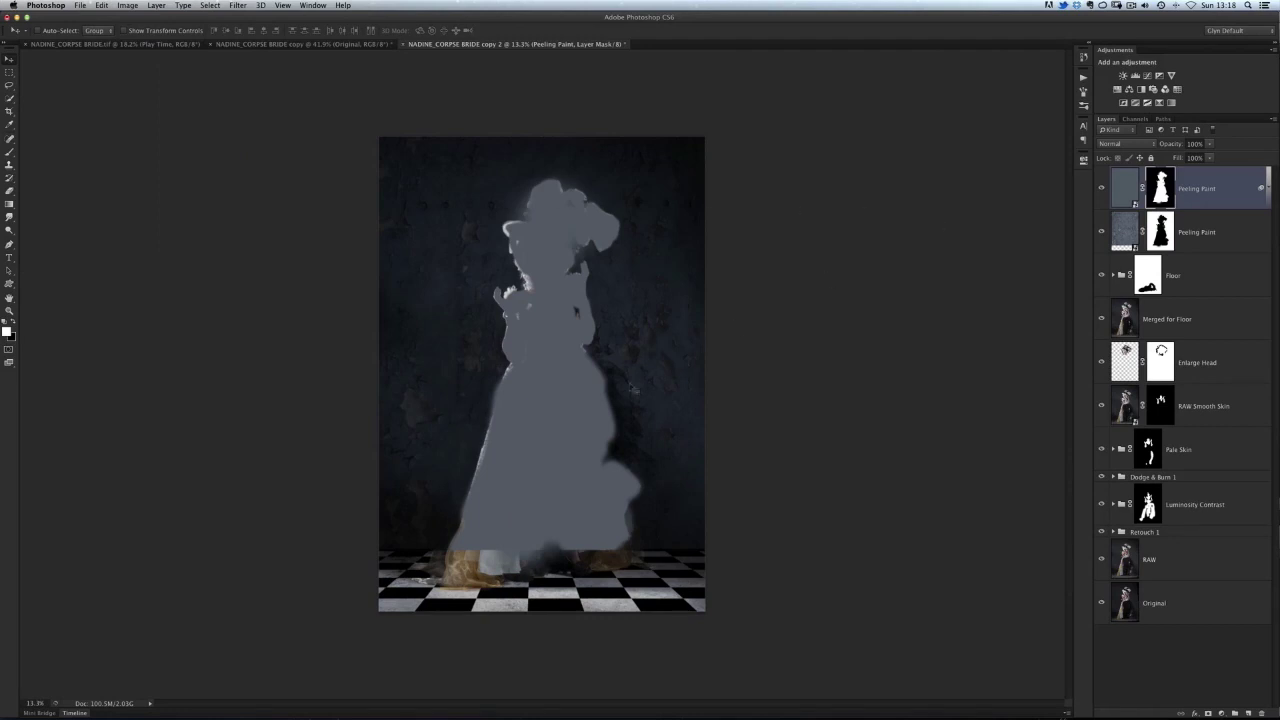
Step: Paint white on the averaged layer's mask over the hem of the bride's dress to extend the coverage onto the floor
{"action": "scroll", "coordinate": [566, 580], "scroll_direction": "up", "scroll_amount": 3}
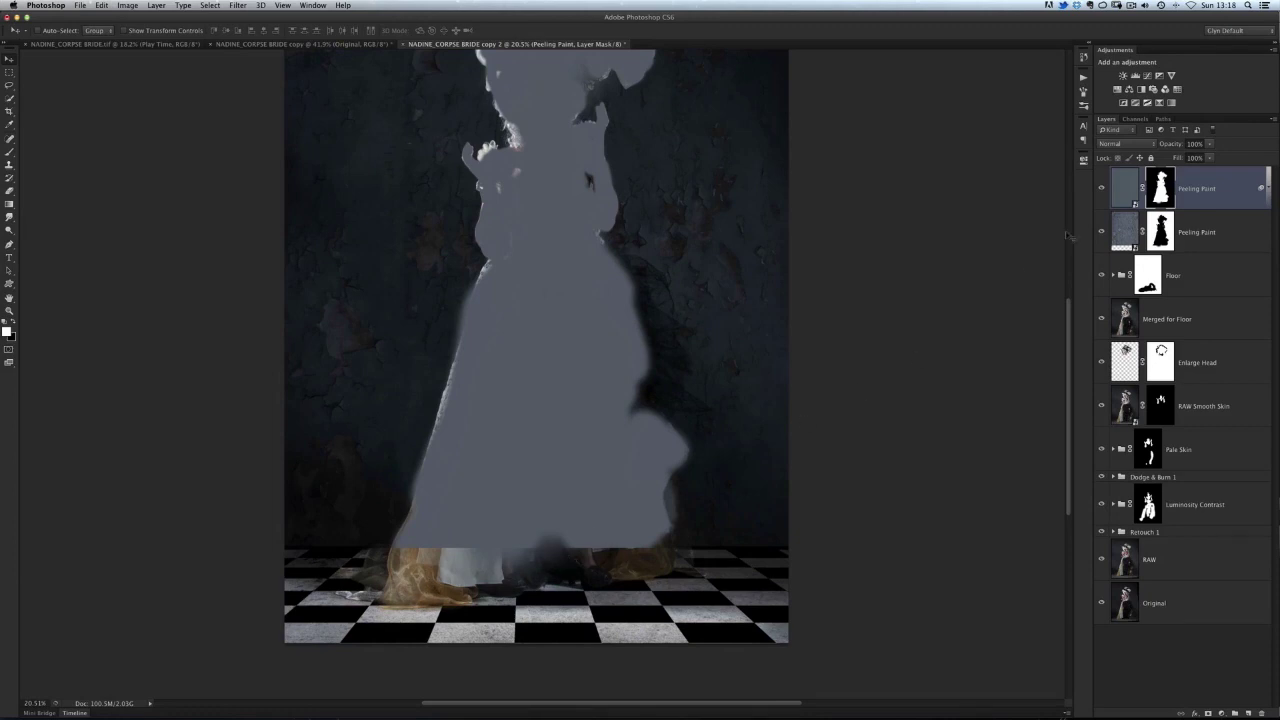
{"action": "key", "text": "b"}
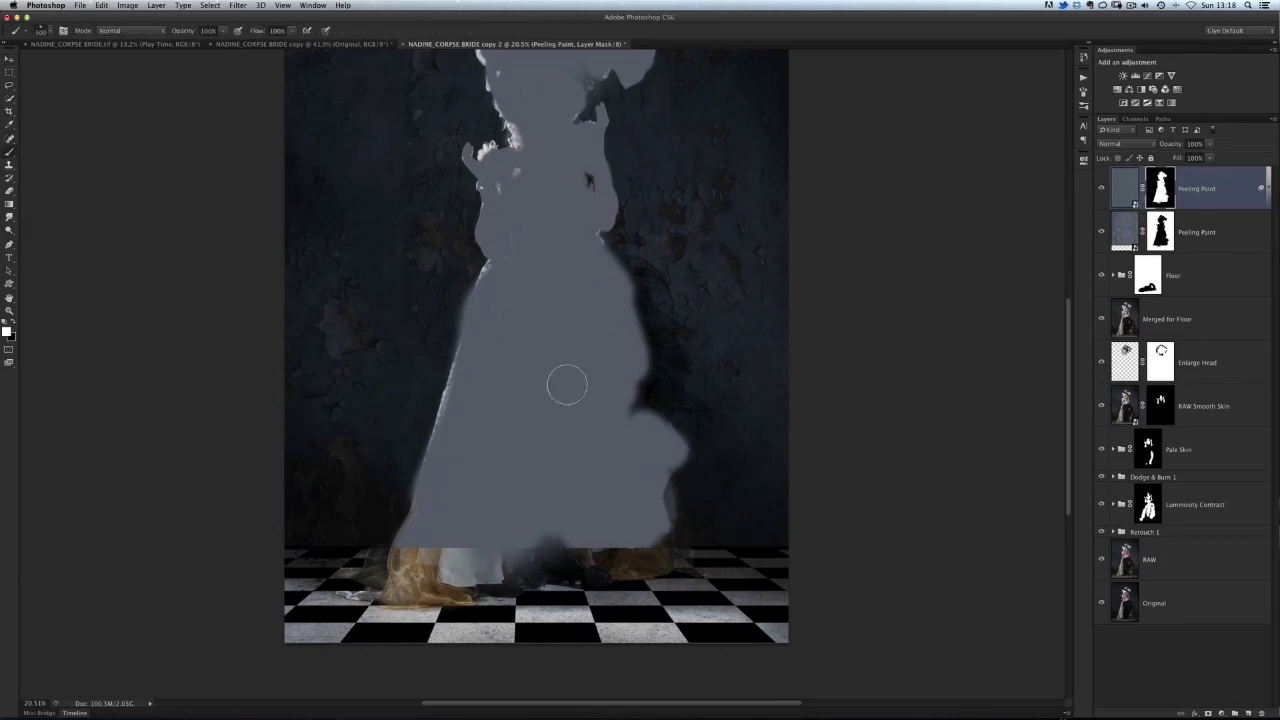
{"action": "mouse_move", "coordinate": [469, 549]}
{"action": "left_mouse_down"}
{"action": "mouse_move", "coordinate": [414, 562]}
{"action": "mouse_move", "coordinate": [426, 574]}
{"action": "mouse_move", "coordinate": [452, 558]}
{"action": "mouse_move", "coordinate": [443, 566]}
{"action": "mouse_move", "coordinate": [587, 544]}
{"action": "mouse_move", "coordinate": [582, 562]}
{"action": "mouse_move", "coordinate": [631, 531]}
{"action": "left_mouse_up"}
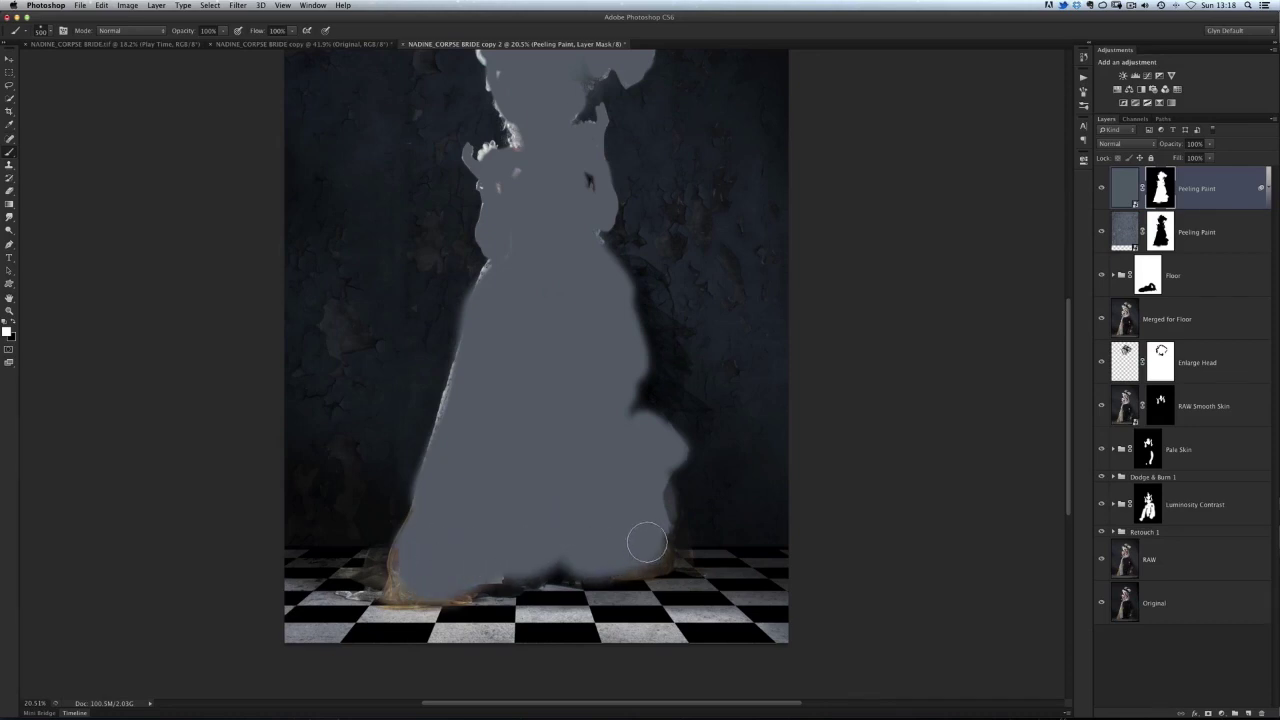
{"action": "left_click_drag", "start_coordinate": [552, 116], "coordinate": [572, 316]}
{"action": "key", "text": "["}
{"action": "key", "text": "bracketleft"}
{"action": "key", "text": "bracketleft"}
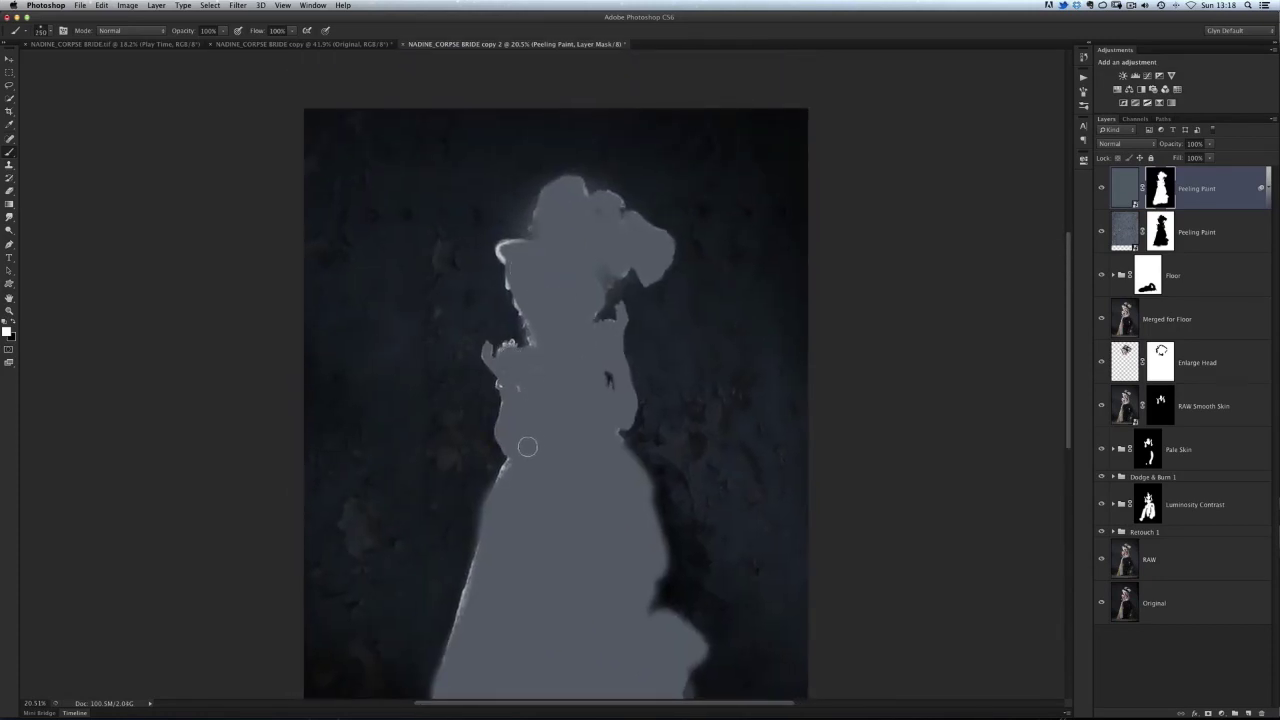
{"action": "scroll", "coordinate": [575, 431], "scroll_direction": "down", "scroll_amount": 1}
{"action": "scroll", "coordinate": [563, 426], "scroll_direction": "down", "scroll_amount": 1}
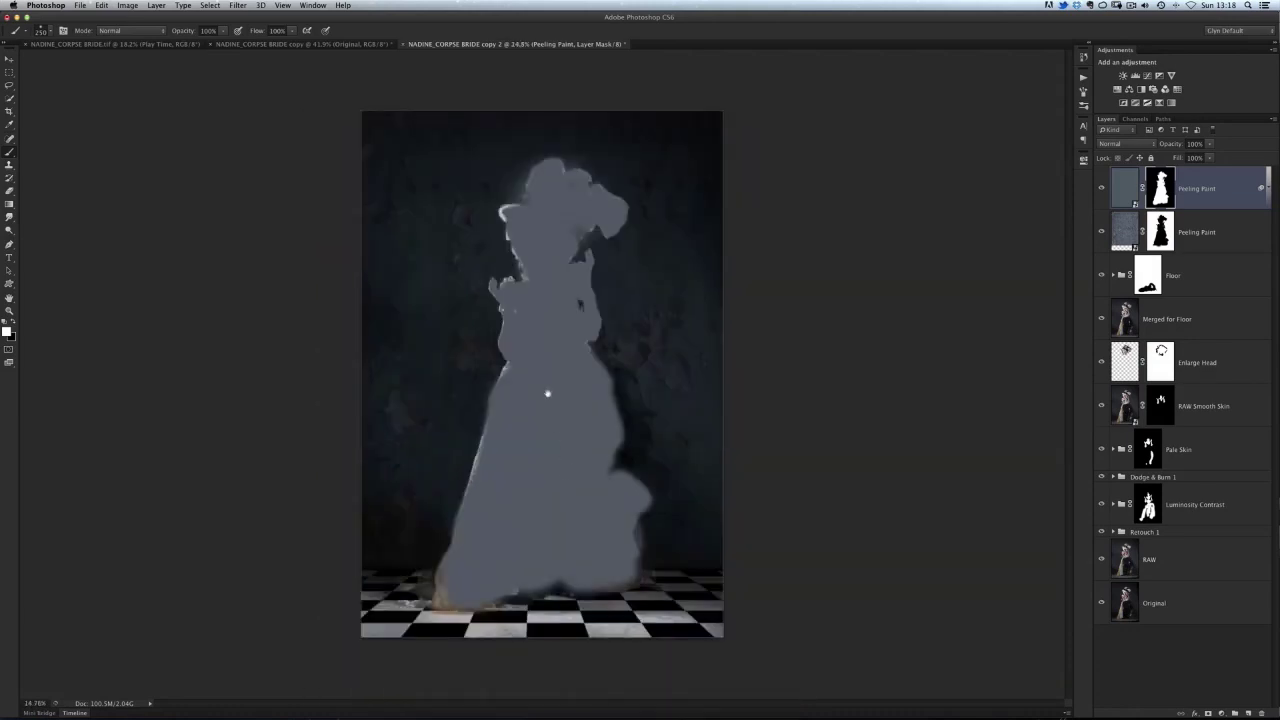
Step: Set the averaged Peeling Paint layer's blend mode to Color and its opacity to 20%
{"action": "left_click", "coordinate": [1130, 188]}
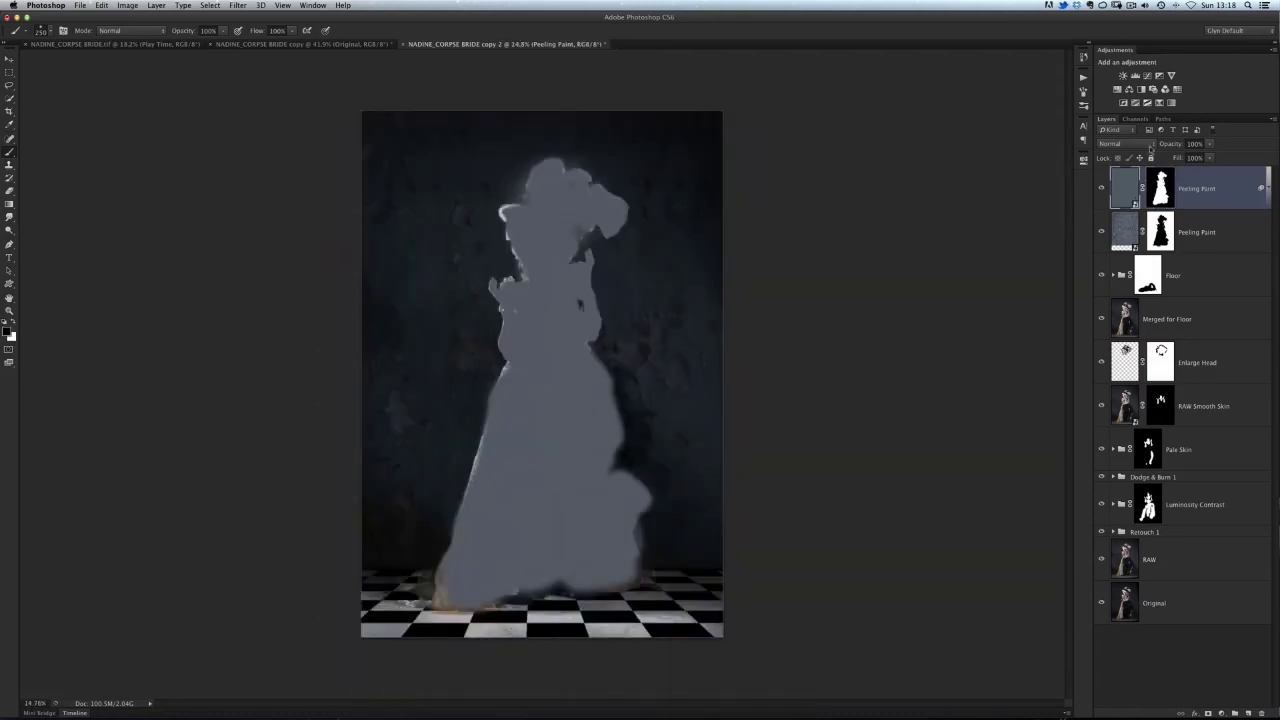
{"action": "left_click", "coordinate": [1136, 145]}
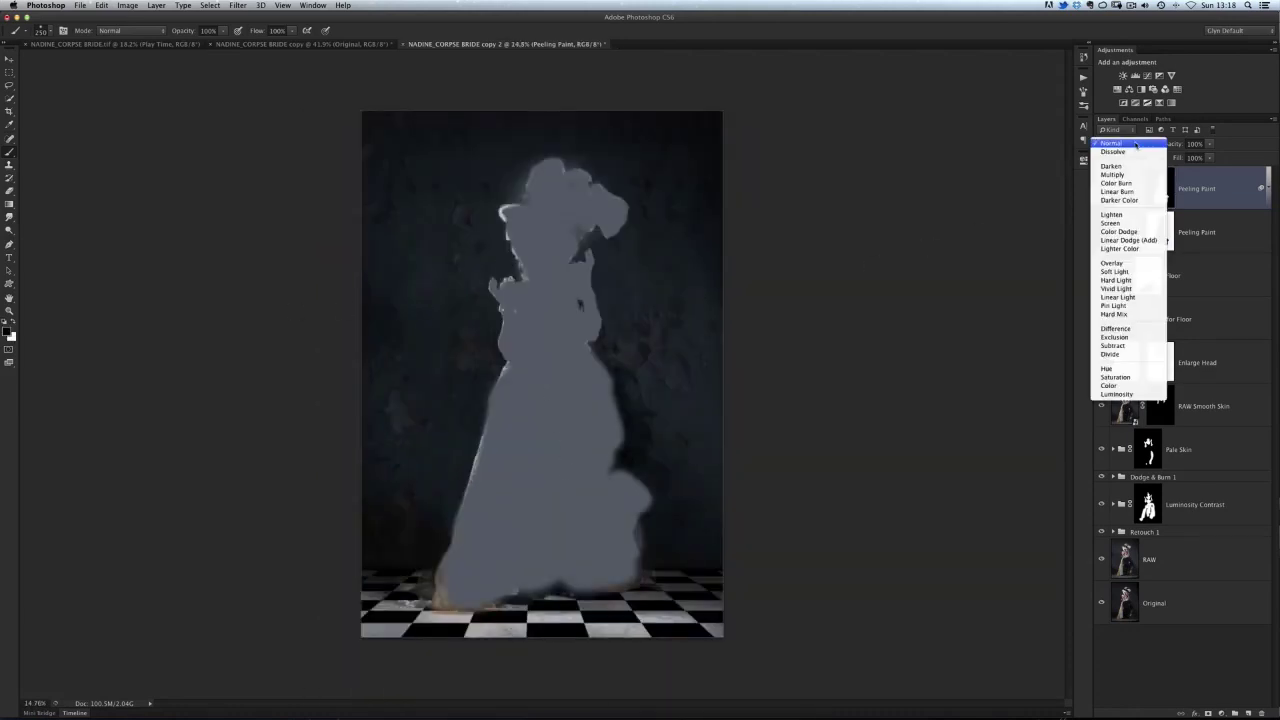
{"action": "left_click", "coordinate": [1110, 386]}
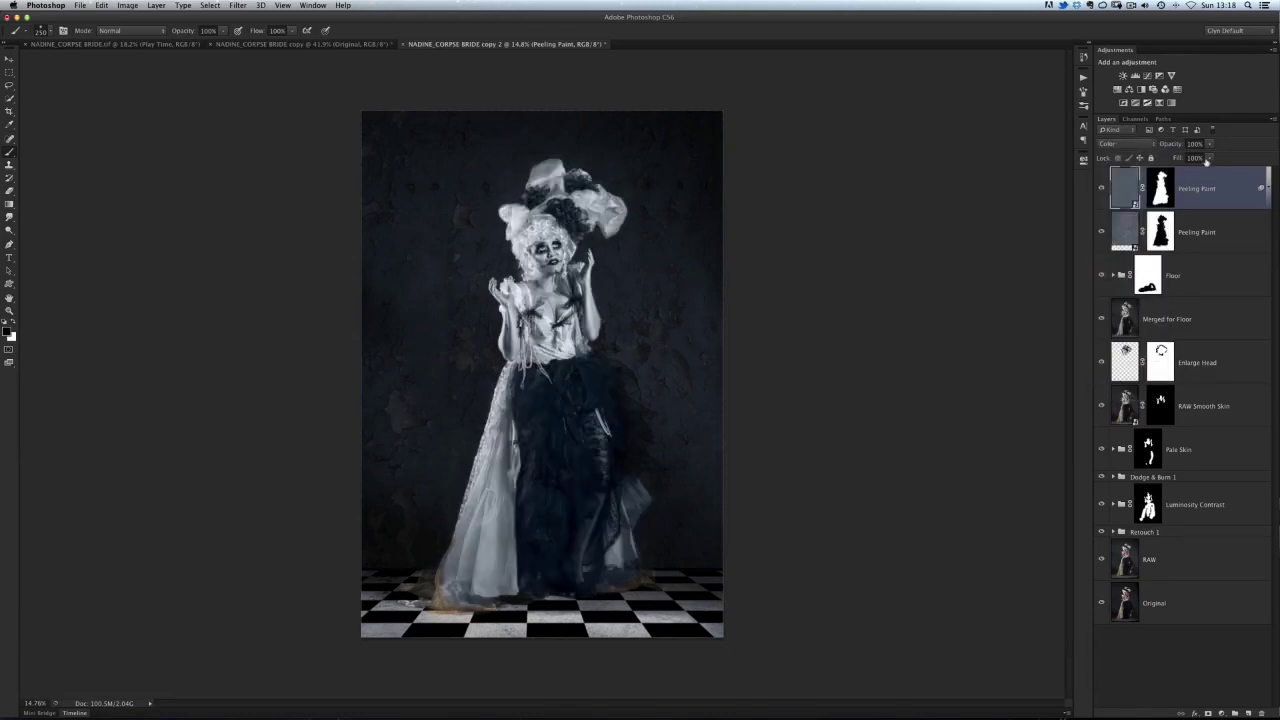
{"action": "key", "text": "v"}
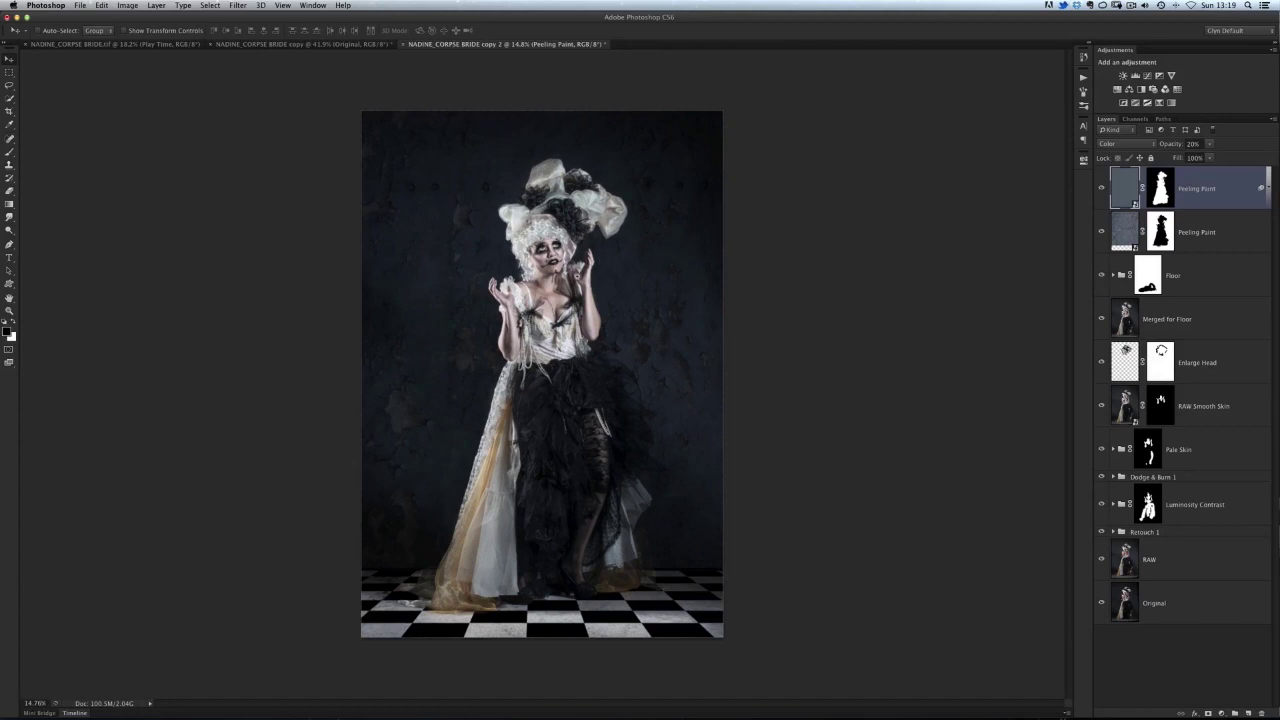
Step: Compare the bride's upper body with and without the Color-blended Peeling Paint layer
{"action": "scroll", "coordinate": [548, 253], "scroll_direction": "up", "scroll_amount": 5}
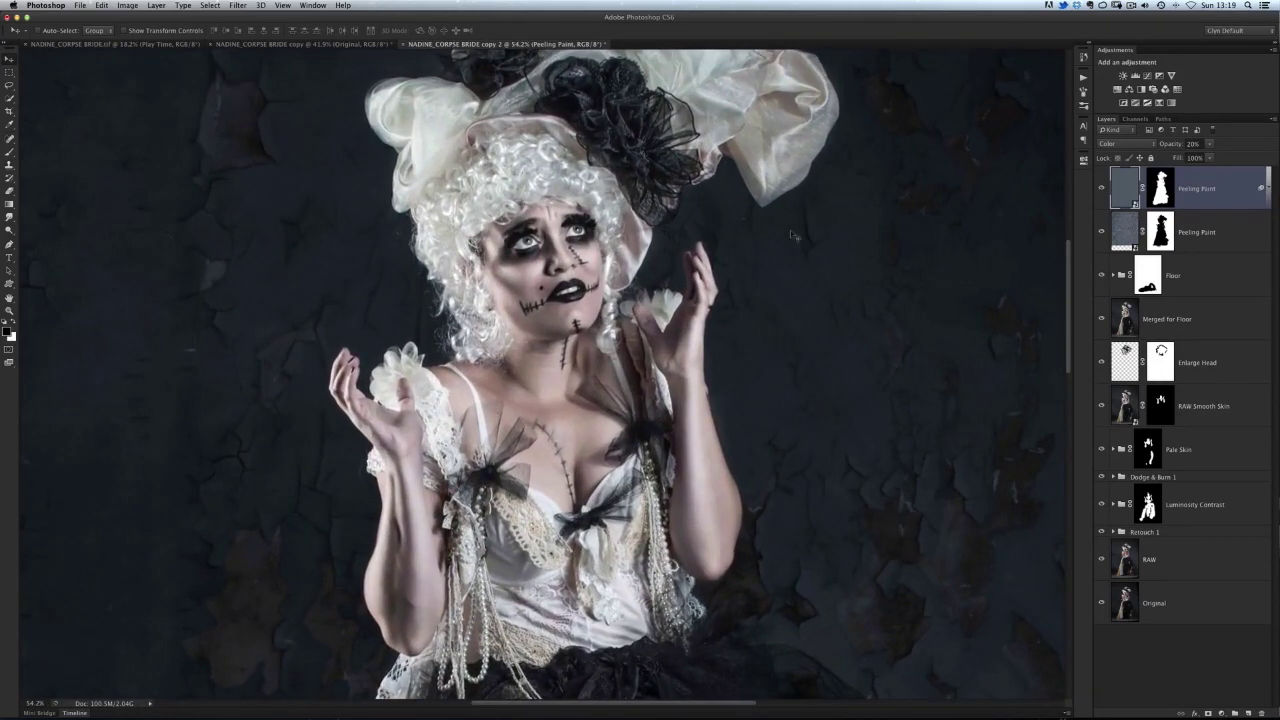
{"action": "left_click", "coordinate": [1101, 189]}
{"action": "left_click", "coordinate": [1102, 189]}
{"action": "left_click", "coordinate": [1101, 189]}
{"action": "left_click", "coordinate": [1101, 189]}
{"action": "left_click", "coordinate": [1101, 189]}
{"action": "left_click", "coordinate": [1101, 189]}
{"action": "left_click", "coordinate": [1101, 189]}
{"action": "left_click", "coordinate": [1101, 189]}
{"action": "left_click", "coordinate": [1101, 190]}
{"action": "left_click", "coordinate": [1101, 190]}
{"action": "left_click", "coordinate": [1101, 190]}
{"action": "left_click", "coordinate": [1101, 190]}
{"action": "left_click", "coordinate": [1101, 190]}
{"action": "left_click", "coordinate": [1102, 190]}
{"action": "scroll", "coordinate": [417, 176], "scroll_direction": "down", "scroll_amount": 5}
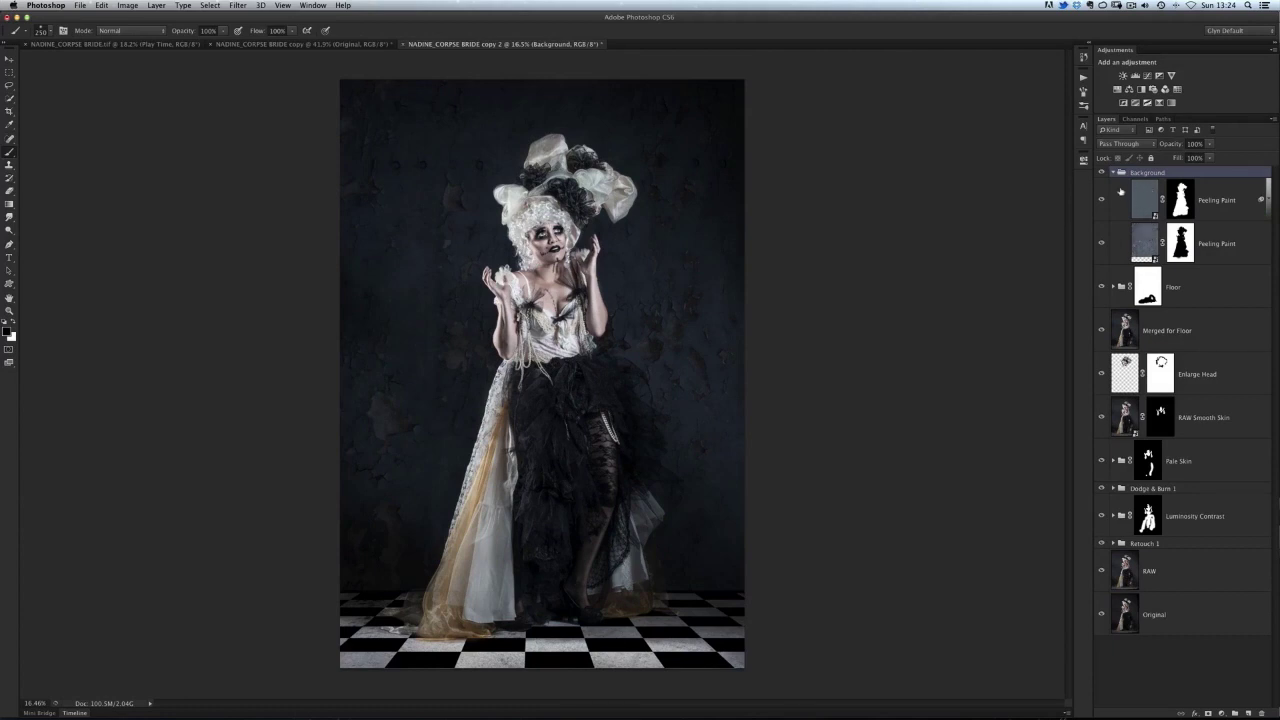
Step: Collapse the Background group and place CHANDELIER.jpg as a new layer above it
{"action": "left_click", "coordinate": [1114, 174]}
{"action": "key", "text": "v"}
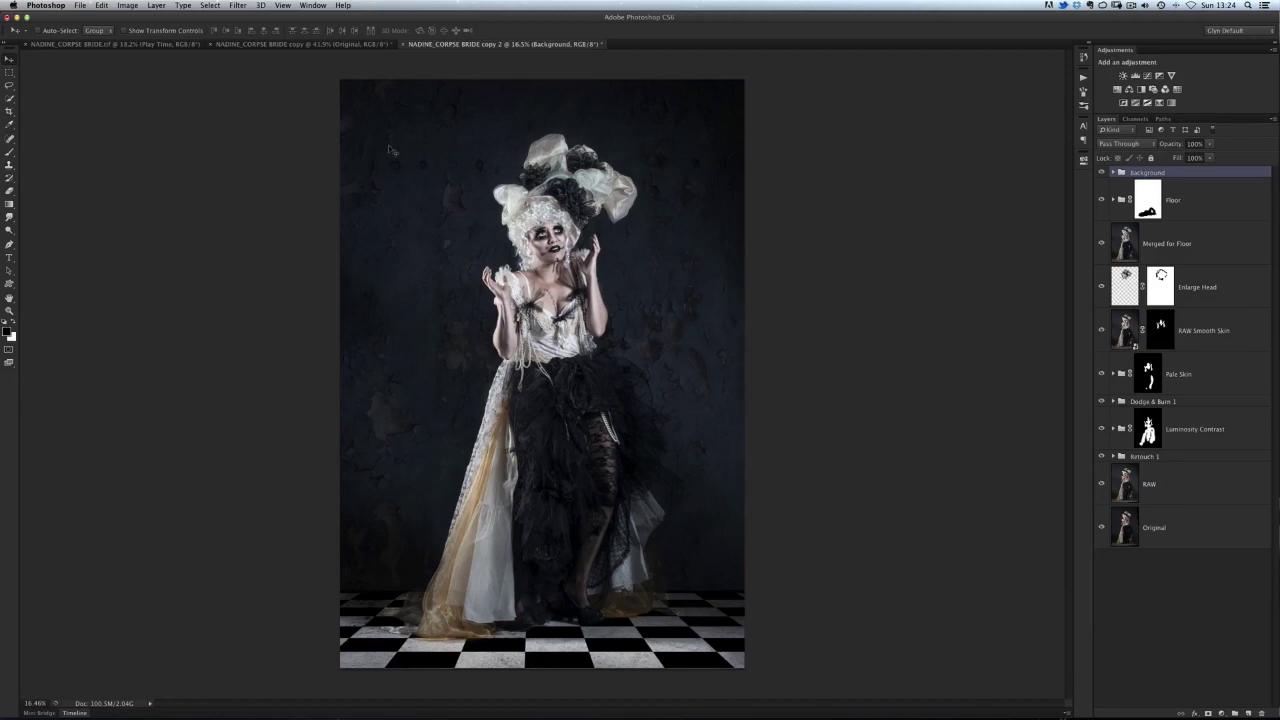
{"action": "left_click", "coordinate": [79, 6]}
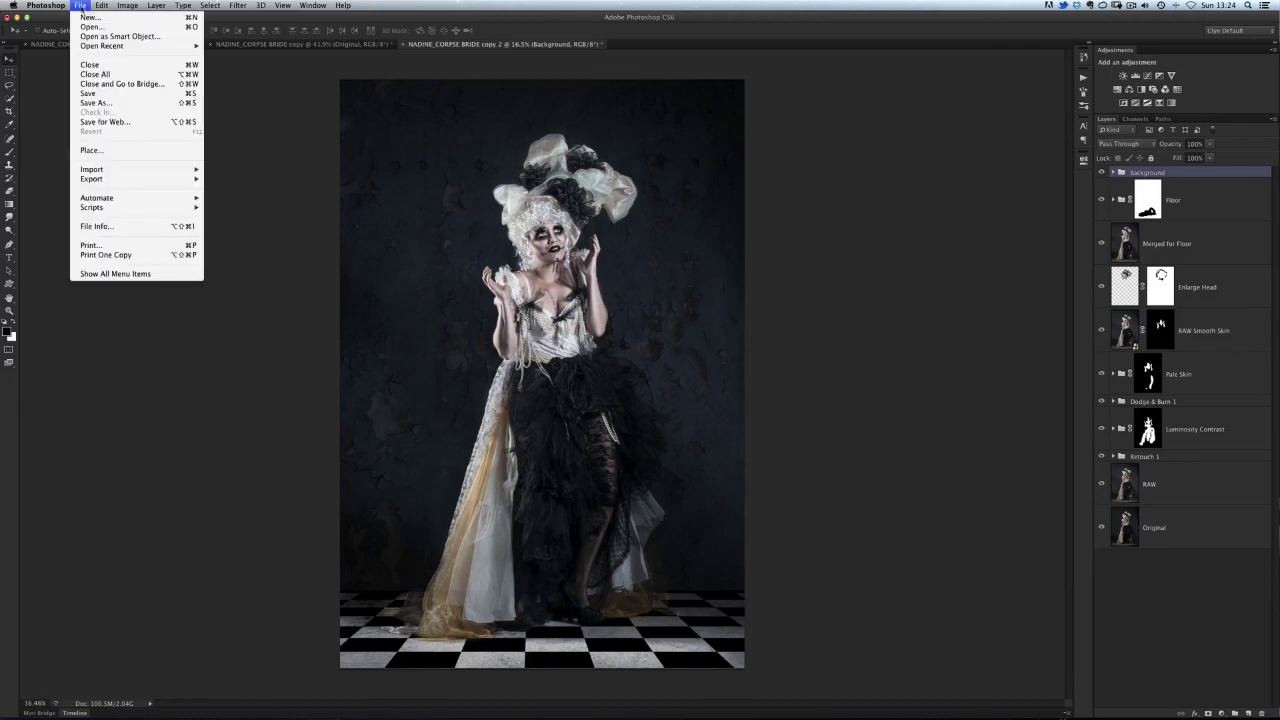
{"action": "mouse_move", "coordinate": [102, 5]}
{"action": "left_click", "coordinate": [112, 152]}
{"action": "left_click", "coordinate": [515, 140]}
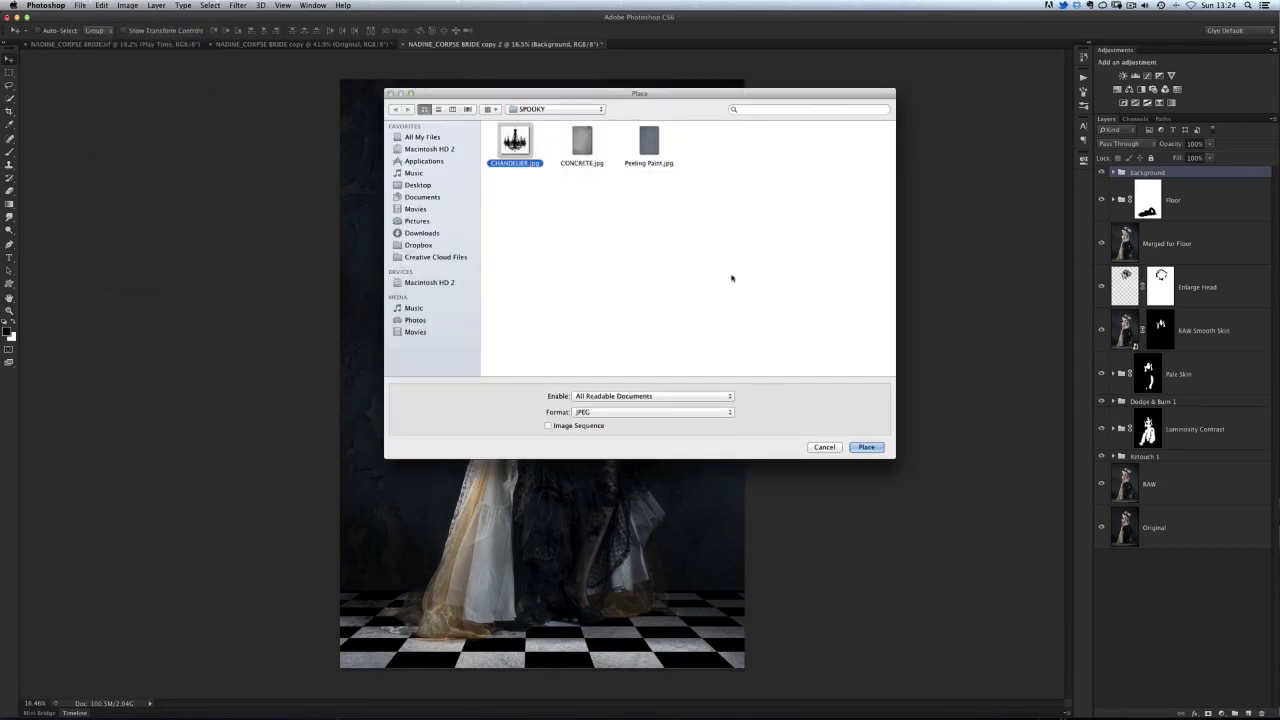
{"action": "left_click", "coordinate": [865, 447]}
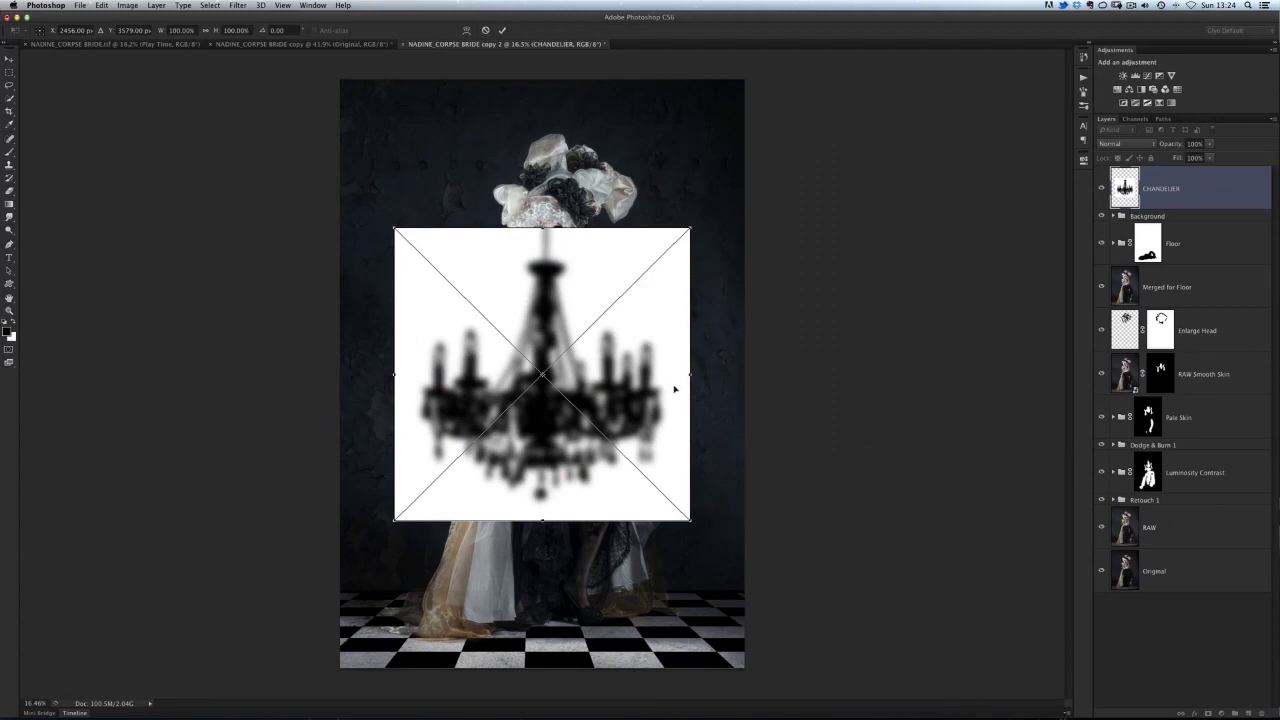
{"action": "key", "text": "Return"}
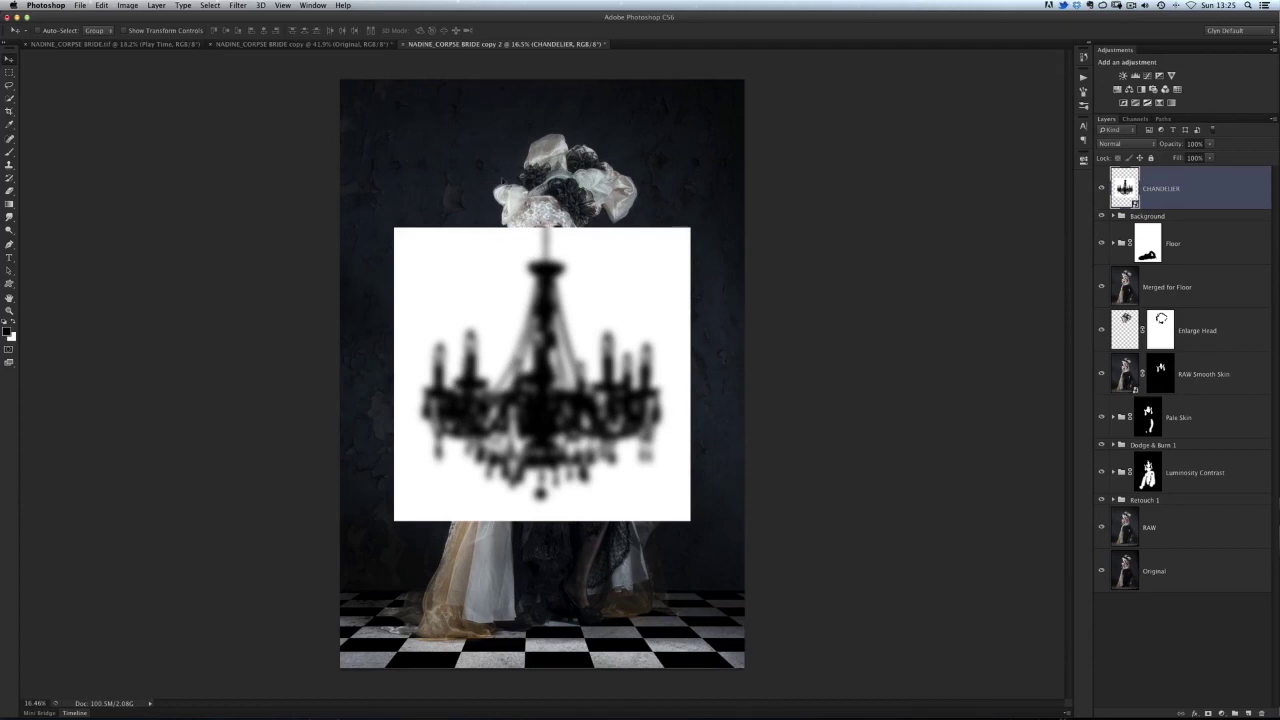
Step: Move the chandelier into the image's upper-left corner and scale it down so it sits beside the bride's head
{"action": "left_click_drag", "start_coordinate": [563, 394], "coordinate": [490, 236]}
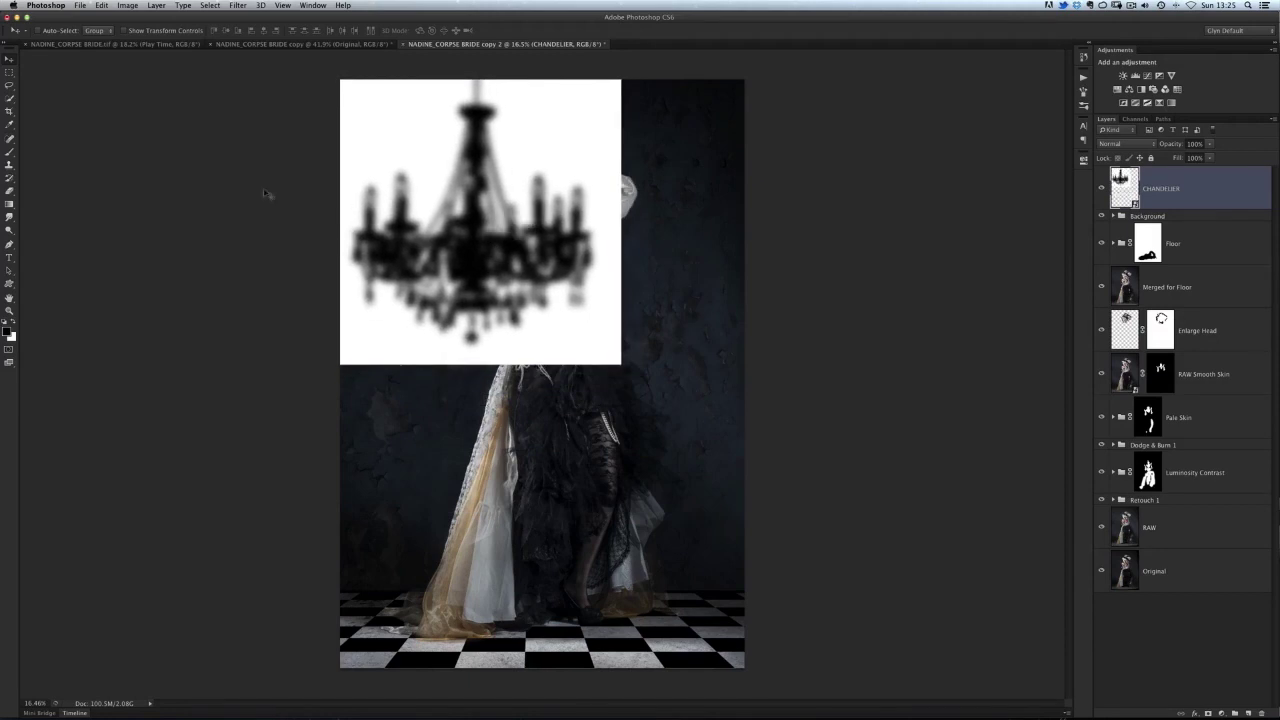
{"action": "left_click", "coordinate": [101, 6]}
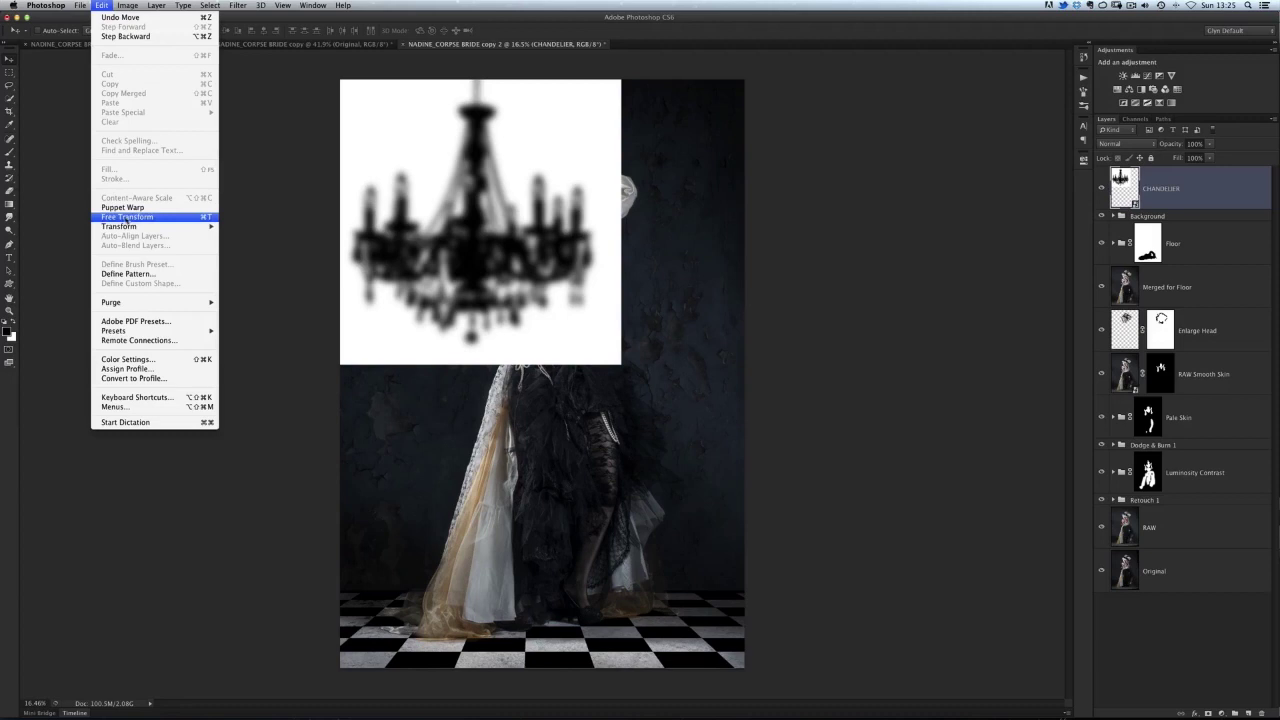
{"action": "left_click", "coordinate": [127, 217]}
{"action": "left_click_drag", "start_coordinate": [622, 366], "coordinate": [478, 266]}
{"action": "left_click_drag", "start_coordinate": [447, 175], "coordinate": [453, 176]}
{"action": "left_click_drag", "start_coordinate": [507, 247], "coordinate": [513, 253]}
{"action": "key", "text": "Return"}
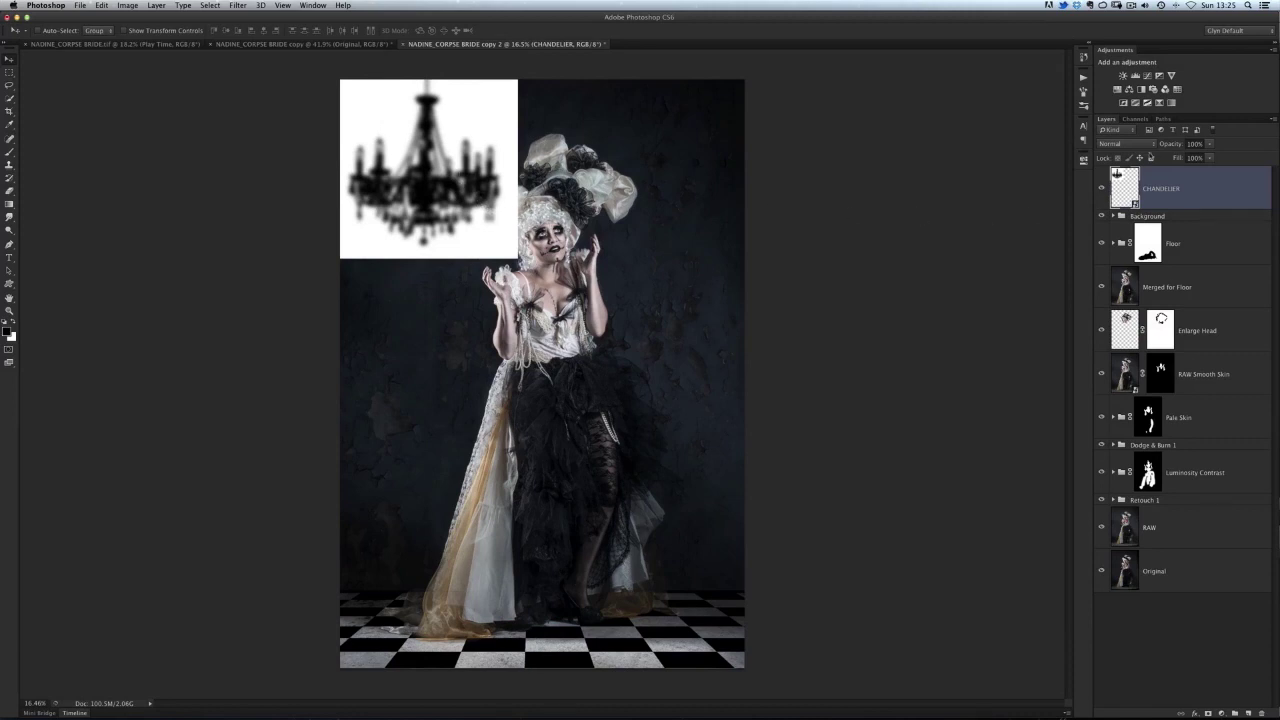
Step: Set the CHANDELIER layer's blend mode to Multiply and its opacity to 46%
{"action": "left_click", "coordinate": [1123, 144]}
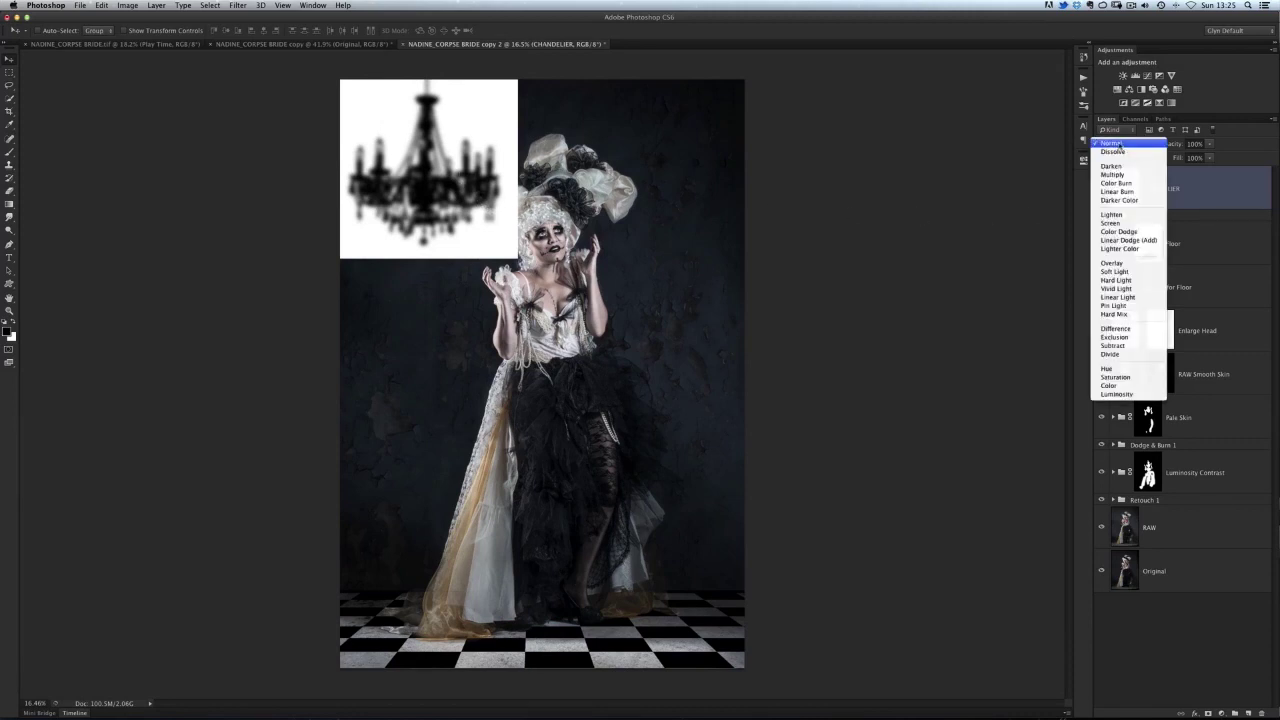
{"action": "left_click", "coordinate": [1113, 174]}
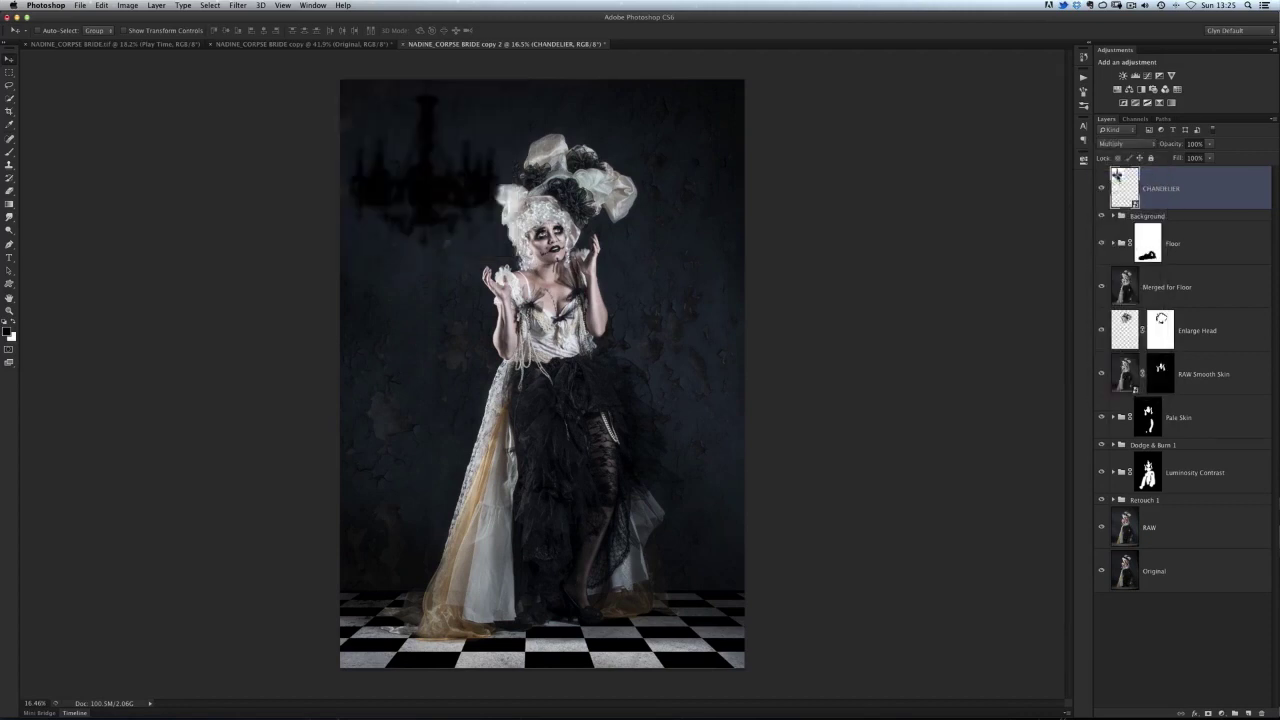
{"action": "left_click_drag", "start_coordinate": [1170, 146], "coordinate": [1160, 145]}
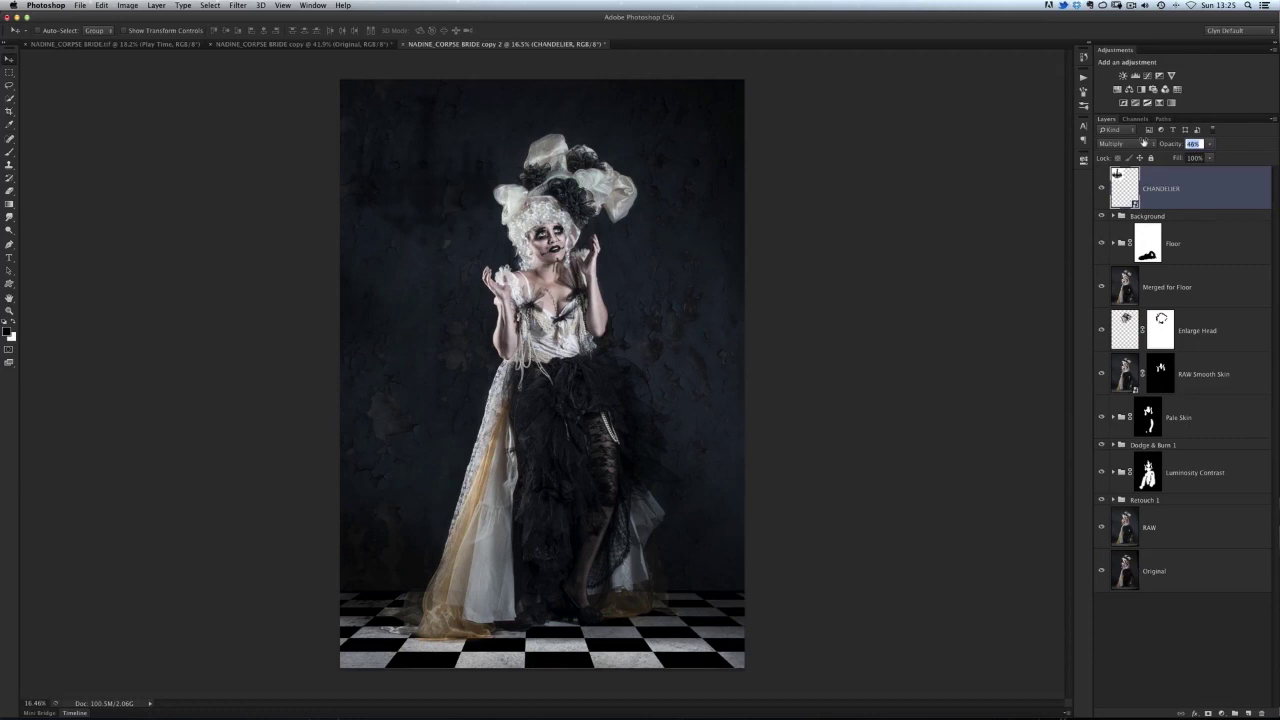
{"action": "key", "text": "Return"}
Step: Compare the wall and the bride's headdress with and without the CHANDELIER layer
{"action": "left_click", "coordinate": [1101, 190]}
{"action": "left_click", "coordinate": [1101, 190]}
{"action": "left_click", "coordinate": [1101, 190]}
{"action": "left_click", "coordinate": [1101, 190]}
{"action": "left_click", "coordinate": [1101, 190]}
{"action": "left_click", "coordinate": [1101, 190]}
{"action": "scroll", "coordinate": [485, 187], "scroll_direction": "up", "scroll_amount": 5}
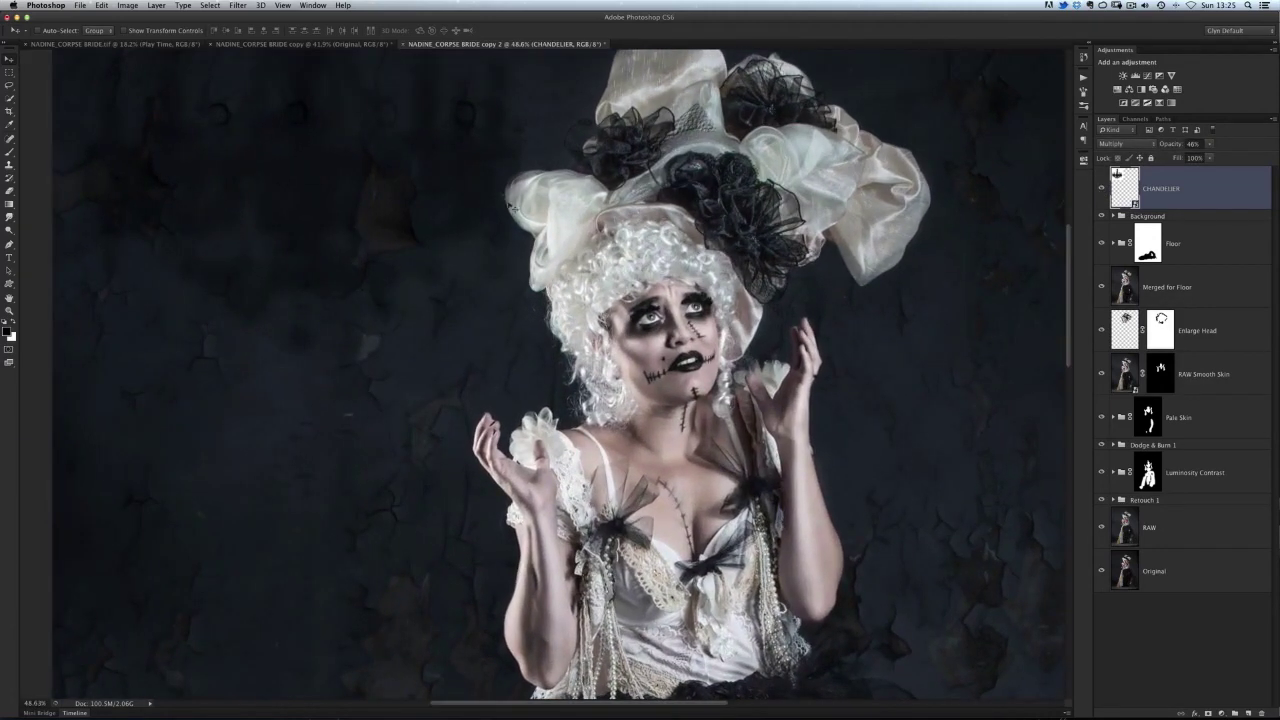
{"action": "left_click", "coordinate": [1101, 190]}
{"action": "left_click", "coordinate": [1101, 190]}
{"action": "left_click", "coordinate": [1101, 190]}
{"action": "left_click", "coordinate": [1101, 190]}
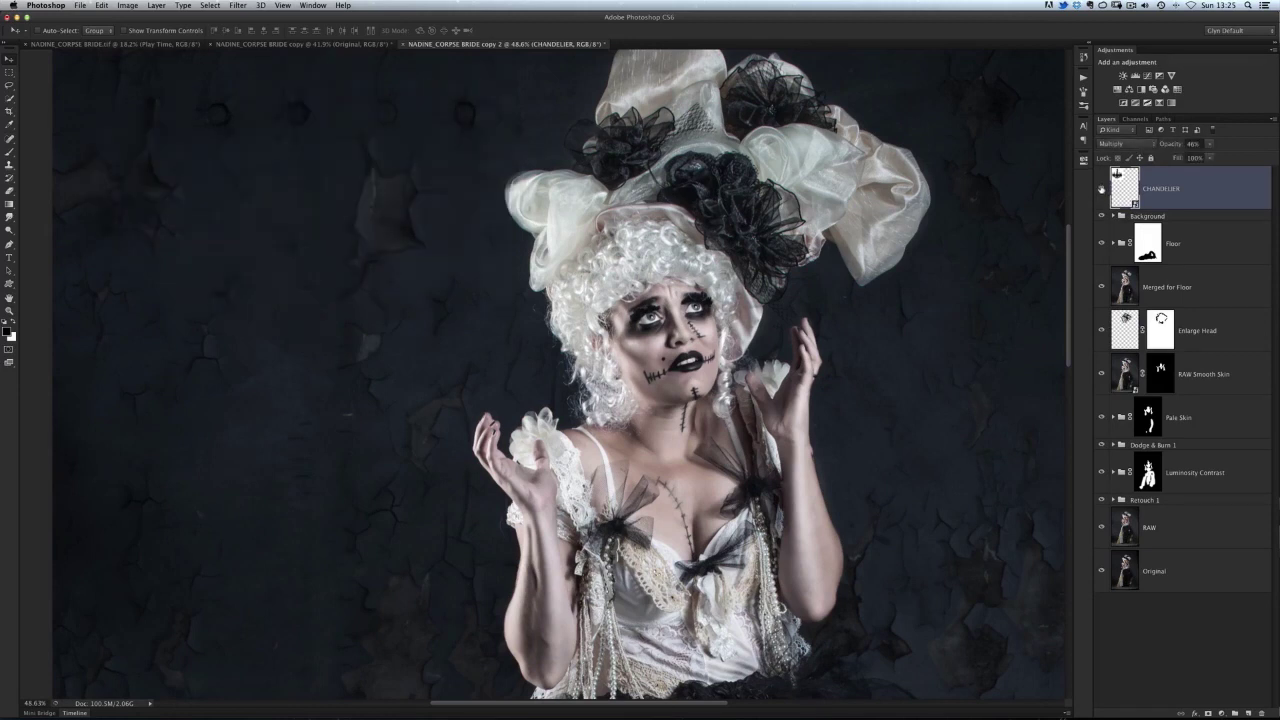
Step: Add a layer mask to the CHANDELIER layer and paint black where the shadow overlaps the pale bow on the bride's headdress
{"action": "left_click", "coordinate": [1206, 713]}
{"action": "key", "text": "b"}
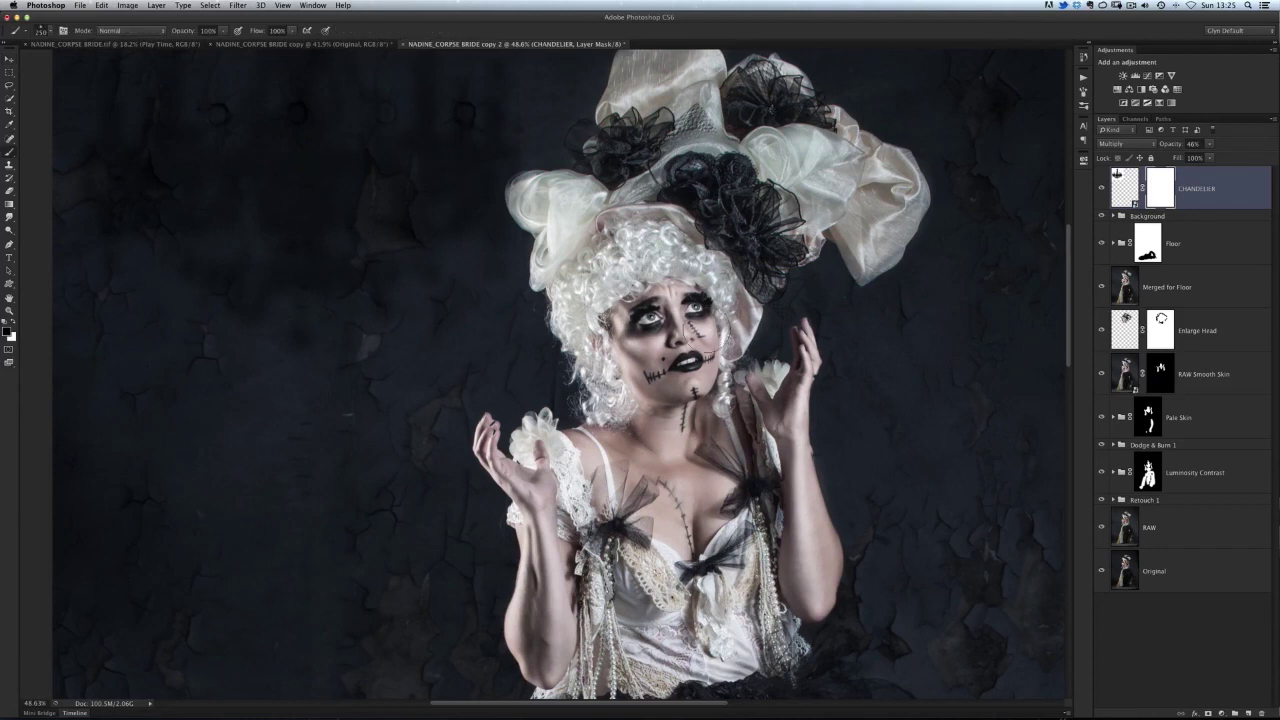
{"action": "left_click_drag", "start_coordinate": [548, 208], "coordinate": [541, 204]}
{"action": "left_click", "coordinate": [1101, 188]}
{"action": "left_click", "coordinate": [1101, 188]}
{"action": "left_click", "coordinate": [1101, 188]}
{"action": "left_click", "coordinate": [1101, 188]}
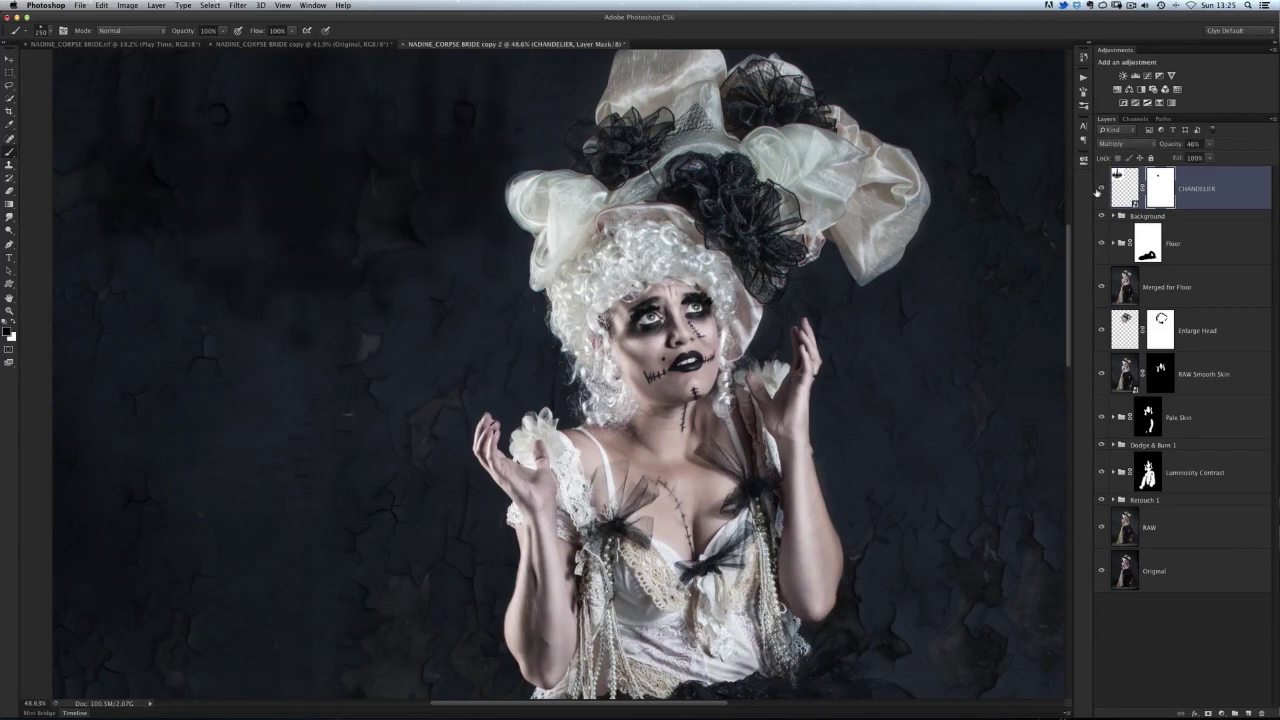
Step: Add a Curves adjustment layer above the CHANDELIER layer and pull its highlight point down to darken the whole image
{"action": "key", "text": "super+minus"}
{"action": "key", "text": "super+minus"}
{"action": "key", "text": "super+minus"}
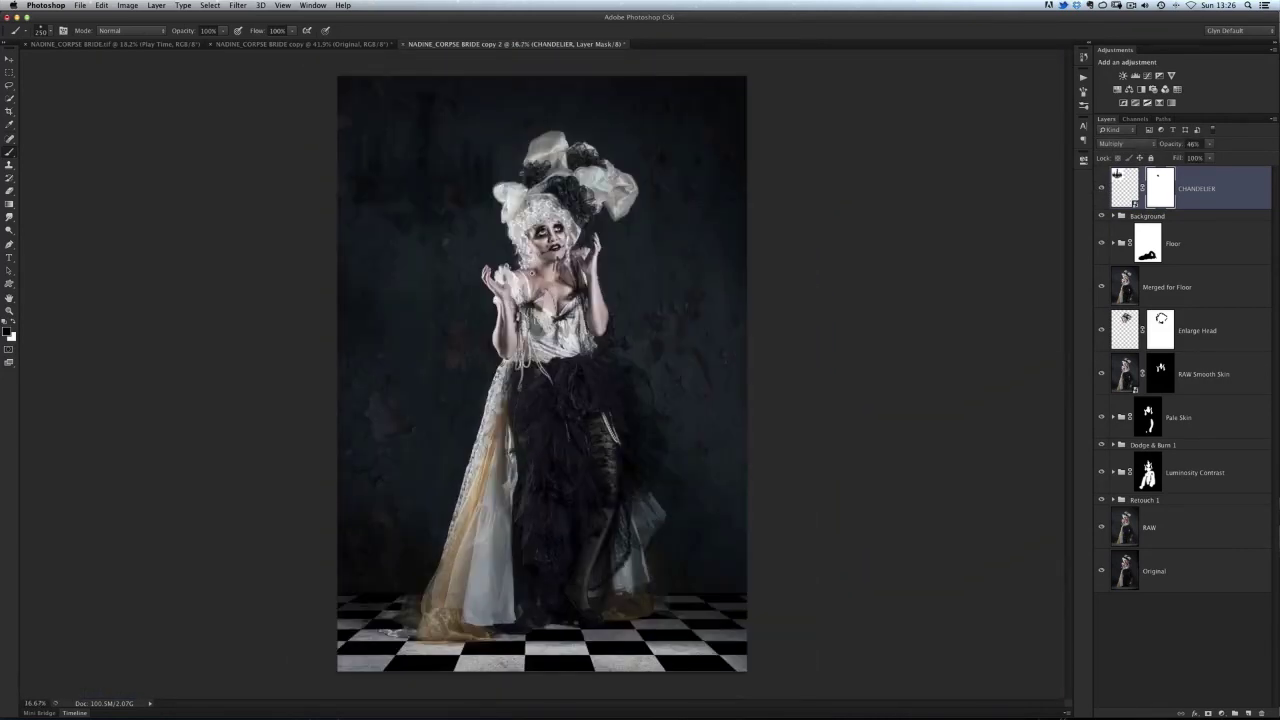
{"action": "scroll", "coordinate": [542, 373], "scroll_direction": "up", "scroll_amount": 1}
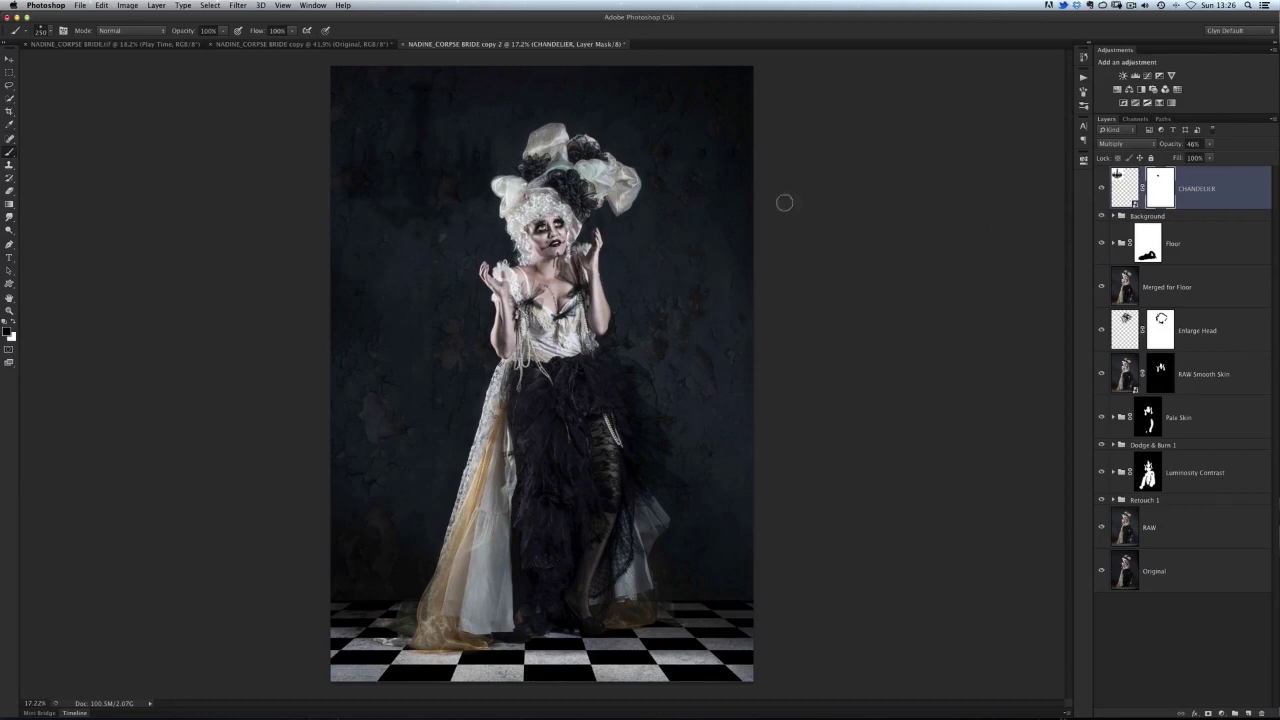
{"action": "left_click", "coordinate": [1145, 76]}
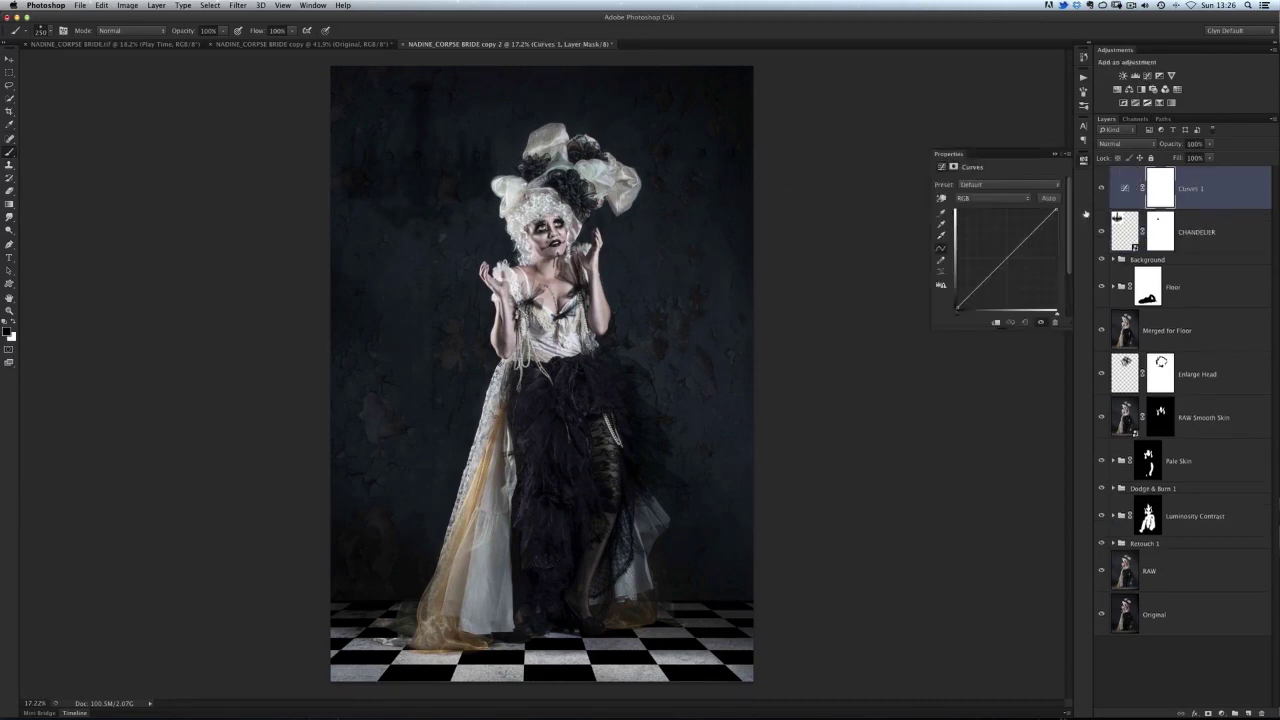
{"action": "left_click_drag", "start_coordinate": [1056, 210], "coordinate": [1060, 235]}
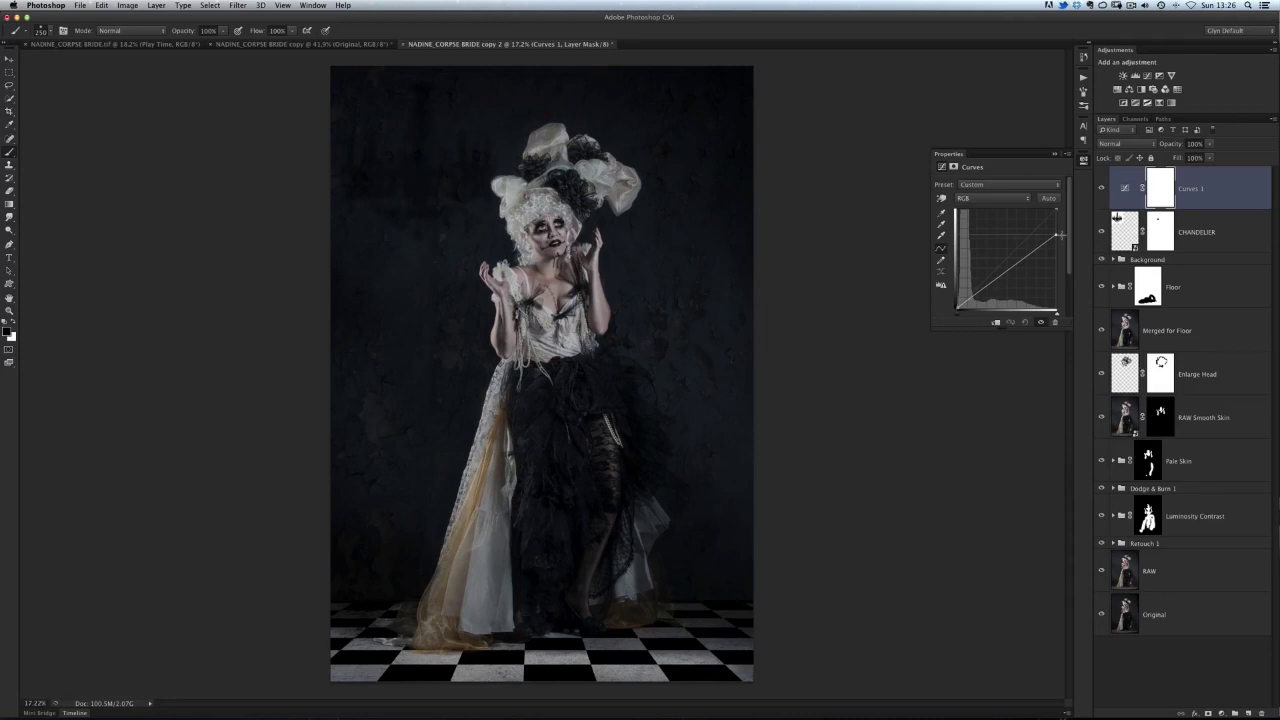
{"action": "left_click", "coordinate": [1086, 161]}
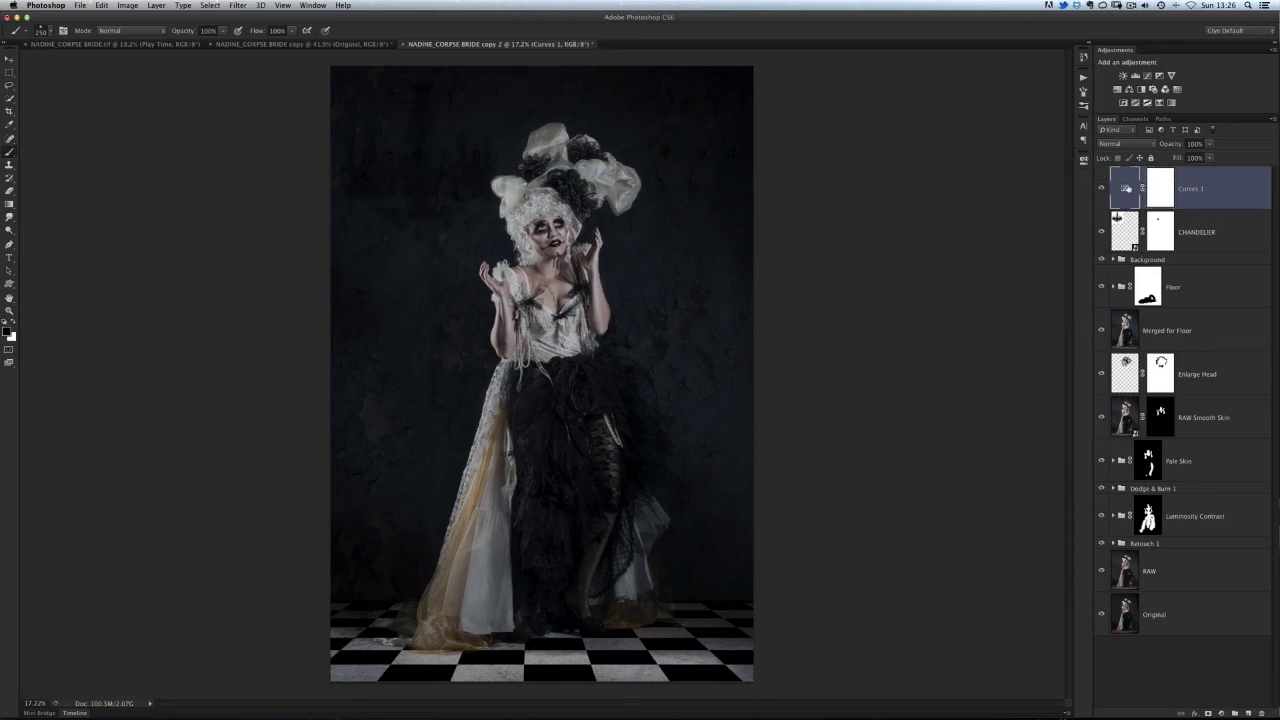
Step: Try dabbing black with a very large soft brush at random spots across the Curves layer's mask and inspect the mask
{"action": "key", "text": "bracketleft"}
{"action": "key", "text": "bracketleft"}
{"action": "key", "text": "bracketleft"}
{"action": "key", "text": "bracketleft"}
{"action": "key", "text": "bracketleft"}
{"action": "key", "text": "bracketright"}
{"action": "key", "text": "bracketright"}
{"action": "key", "text": "bracketright"}
{"action": "key", "text": "bracketright"}
{"action": "key", "text": "bracketright"}
{"action": "key", "text": "bracketright"}
{"action": "key", "text": "bracketright"}
{"action": "key", "text": "bracketright"}
{"action": "left_click", "coordinate": [525, 230]}
{"action": "left_click", "coordinate": [585, 350]}
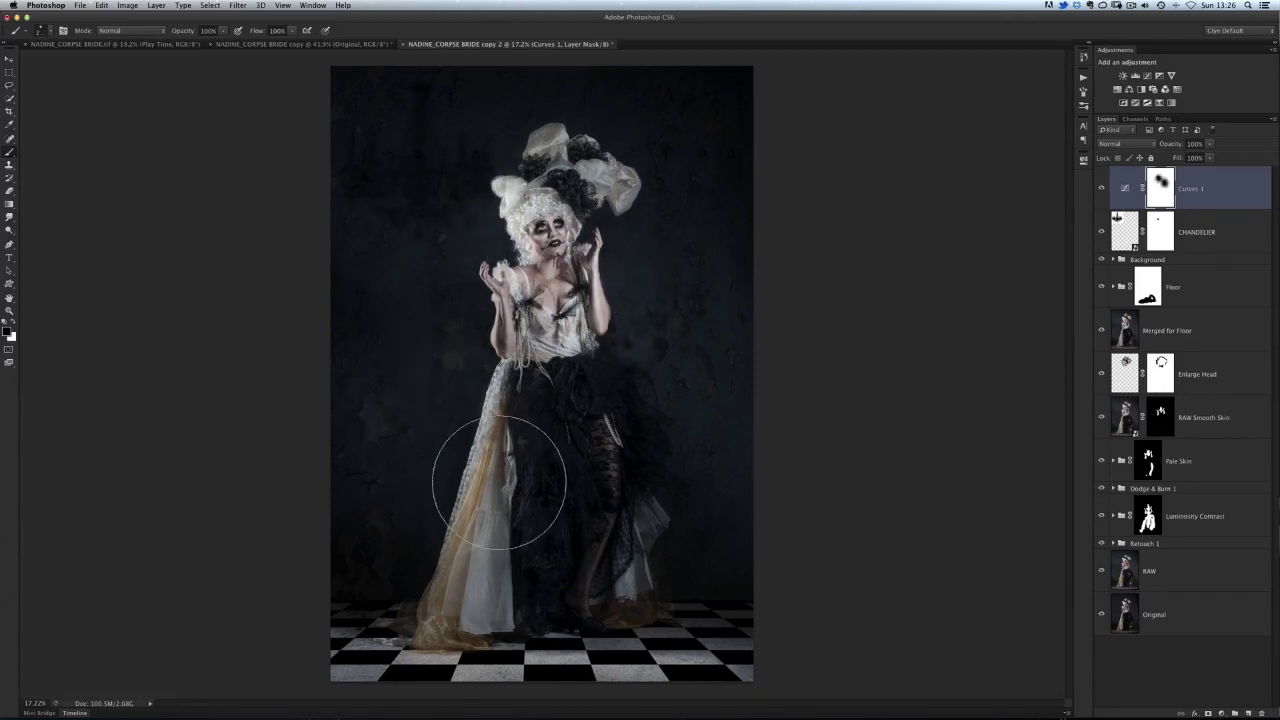
{"action": "left_click", "coordinate": [495, 488]}
{"action": "left_click", "coordinate": [645, 565]}
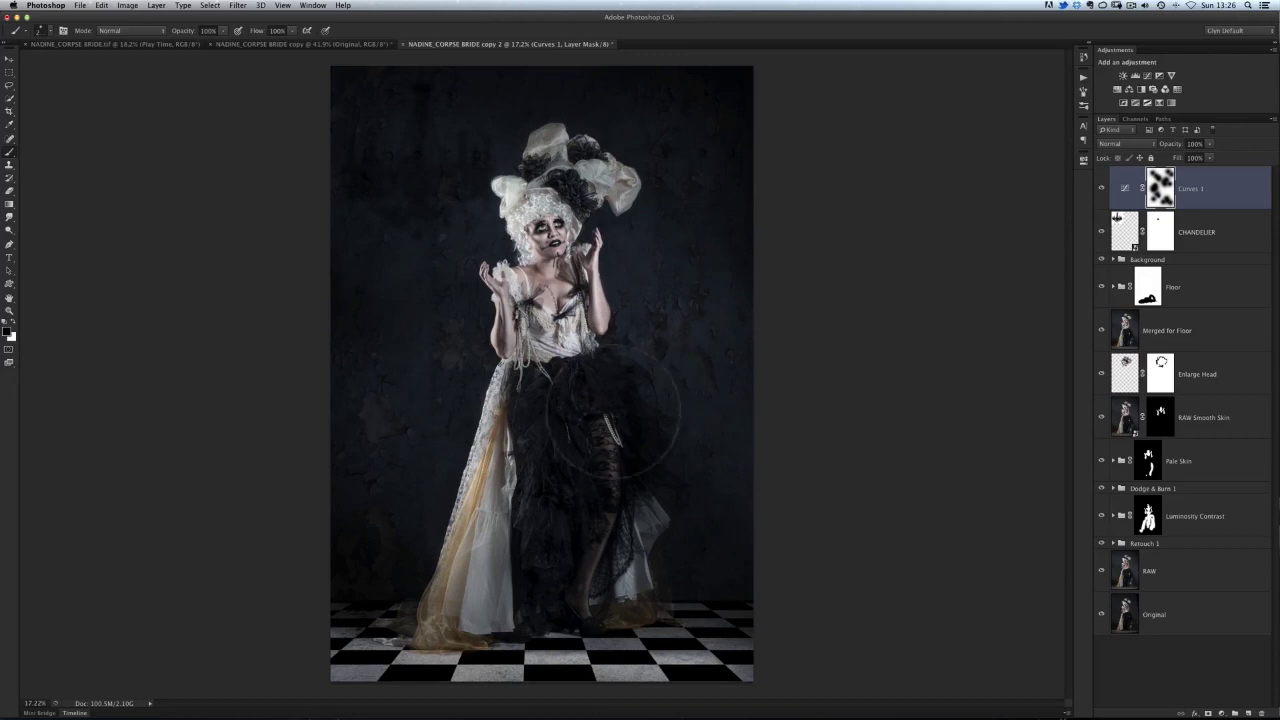
{"action": "left_click", "coordinate": [1160, 190], "text": "alt"}
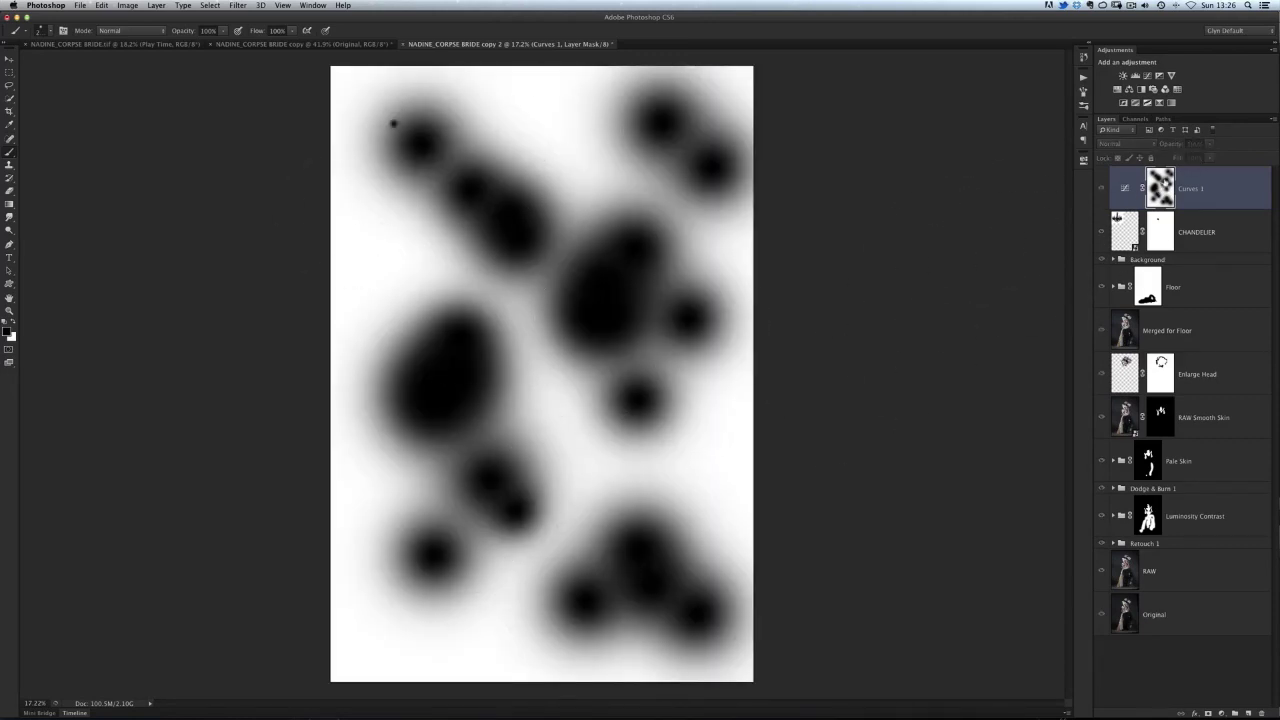
{"action": "left_click", "coordinate": [1160, 188], "text": "alt"}
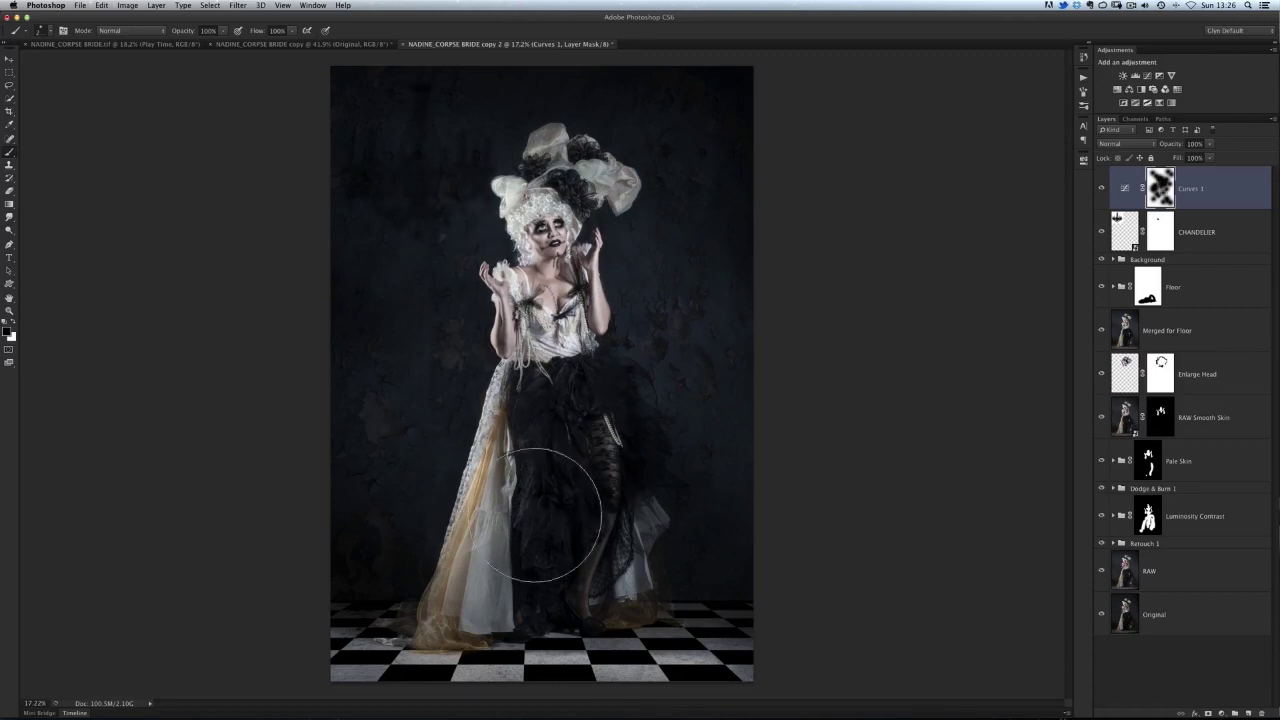
{"action": "left_click", "coordinate": [1160, 188], "text": "alt"}
{"action": "left_click", "coordinate": [1161, 187], "text": "alt"}
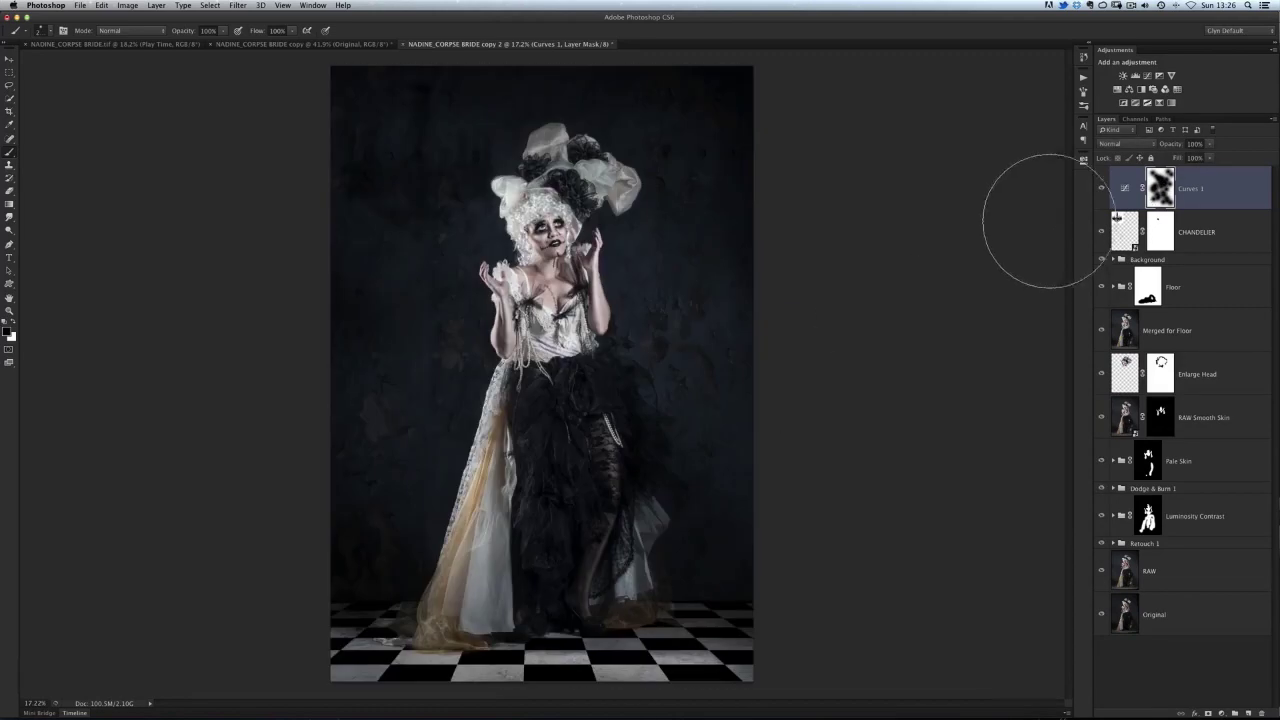
Step: Compare the wall's patchy lighting with and without the dabbed Curves layer
{"action": "left_click", "coordinate": [1103, 190]}
{"action": "left_click", "coordinate": [1103, 190]}
{"action": "left_click", "coordinate": [1104, 191]}
{"action": "left_click", "coordinate": [1104, 191]}
{"action": "left_click", "coordinate": [1105, 193]}
{"action": "left_click", "coordinate": [1104, 192]}
{"action": "left_click", "coordinate": [1103, 191]}
{"action": "left_click", "coordinate": [1103, 191]}
{"action": "left_click", "coordinate": [1102, 191]}
{"action": "left_click", "coordinate": [1101, 191]}
{"action": "left_click", "coordinate": [1101, 192]}
{"action": "left_click", "coordinate": [1102, 193]}
{"action": "left_click", "coordinate": [1103, 195]}
{"action": "left_click", "coordinate": [1104, 195]}
{"action": "left_click", "coordinate": [1104, 194]}
{"action": "left_click", "coordinate": [1104, 195]}
{"action": "left_click", "coordinate": [1105, 195]}
{"action": "left_click", "coordinate": [1106, 196]}
Step: Fill the Curves layer's mask with white at 100% opacity to clear the painted spots
{"action": "left_click", "coordinate": [104, 6]}
{"action": "left_click", "coordinate": [110, 169]}
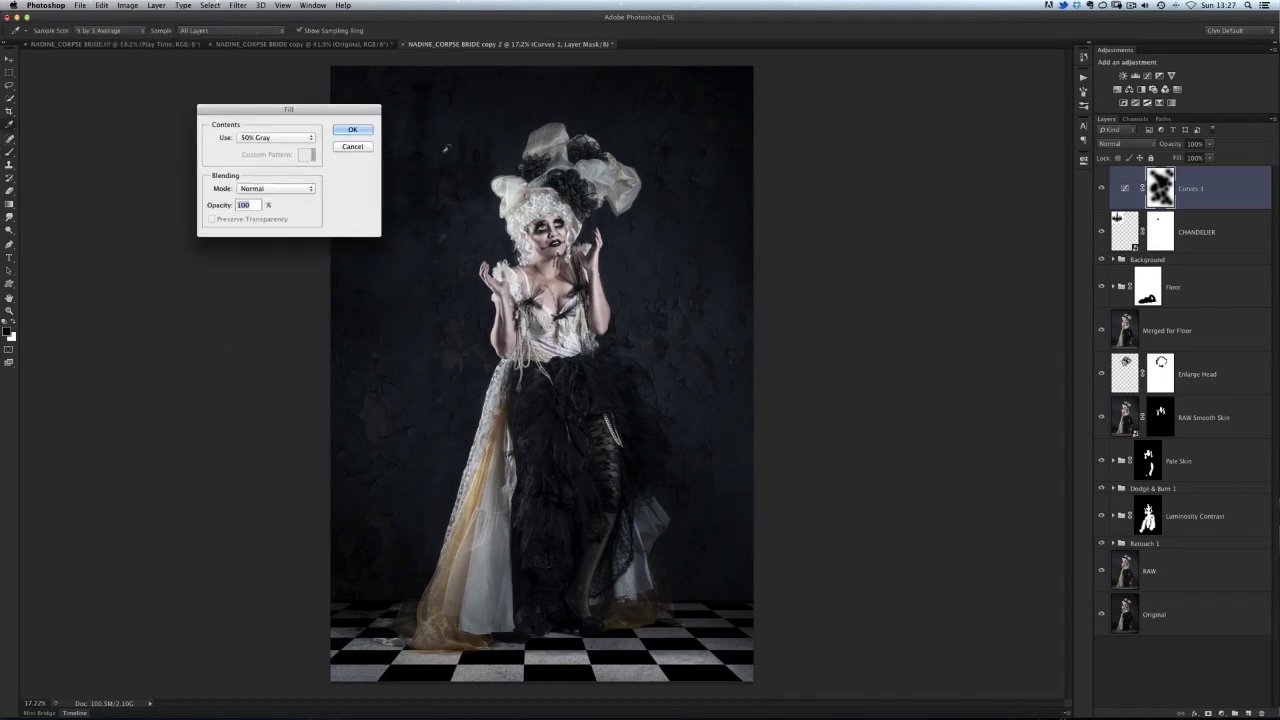
{"action": "left_click", "coordinate": [268, 137]}
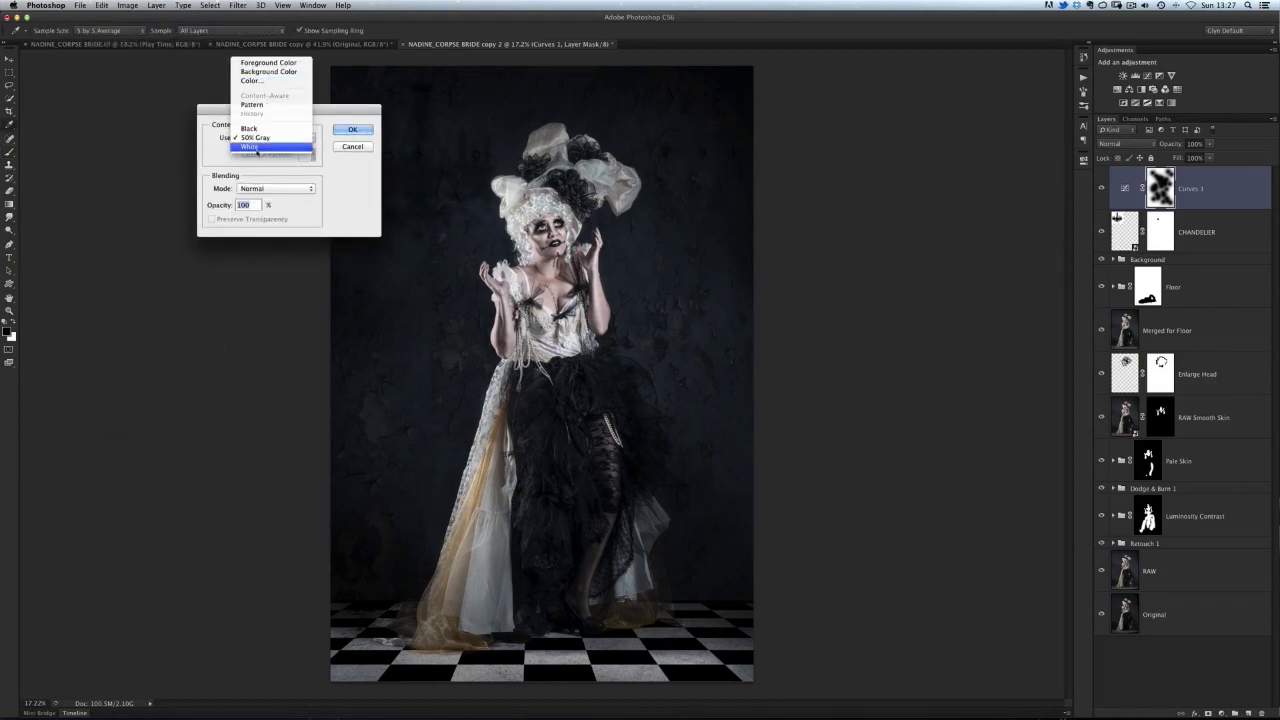
{"action": "left_click", "coordinate": [252, 147]}
{"action": "left_click", "coordinate": [352, 131]}
{"action": "key", "text": "v"}
{"action": "scroll", "coordinate": [562, 249], "scroll_direction": "down", "scroll_amount": 2}
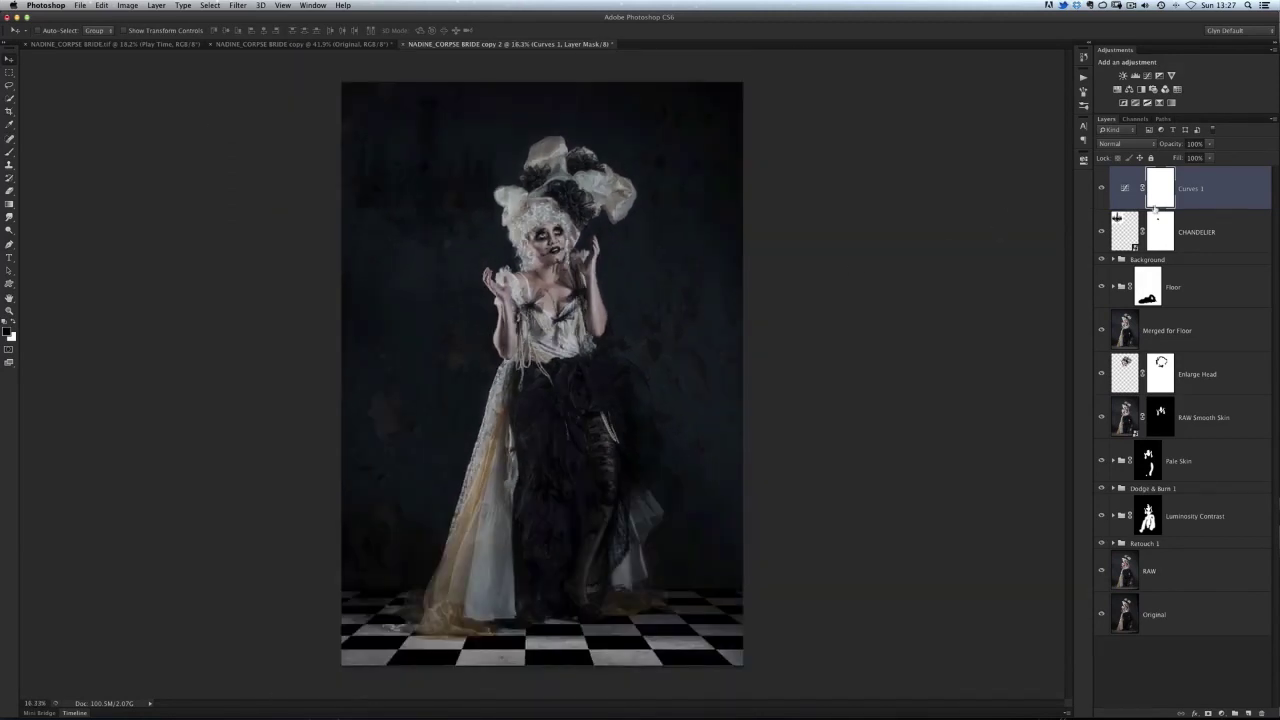
Step: Render the Clouds filter into the Curves layer's mask
{"action": "left_click", "coordinate": [239, 6]}
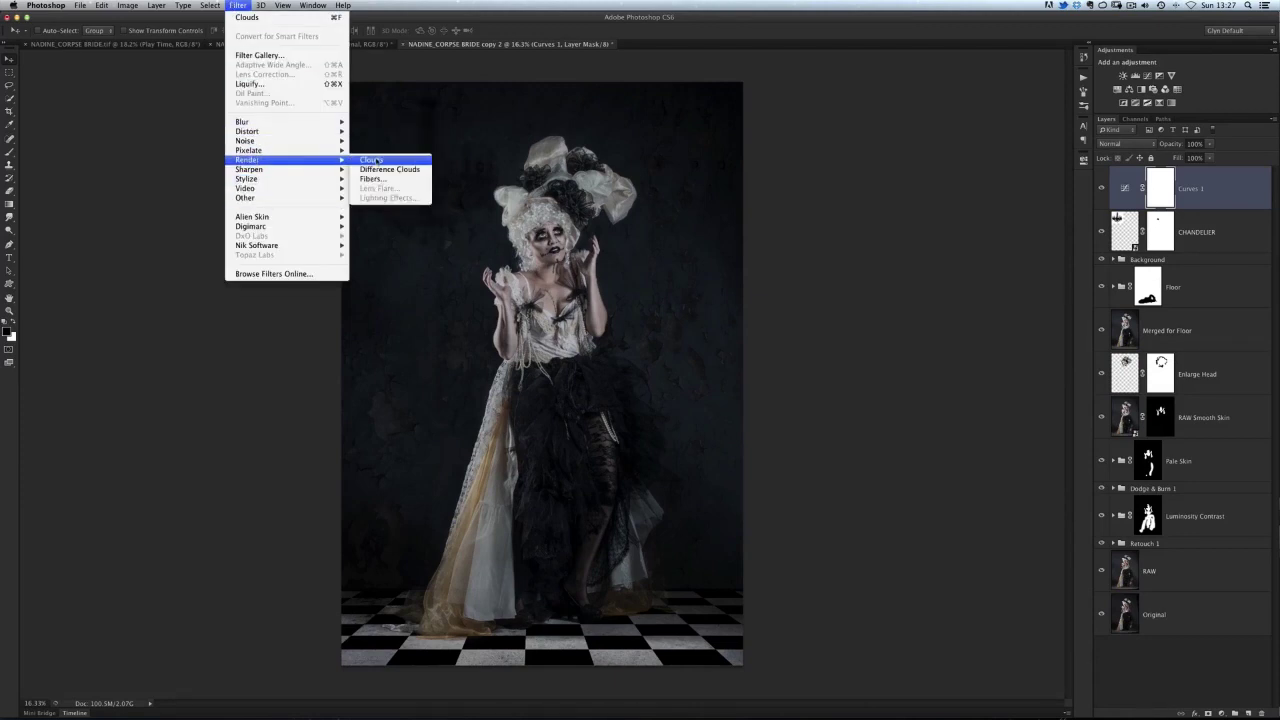
{"action": "left_click", "coordinate": [379, 170]}
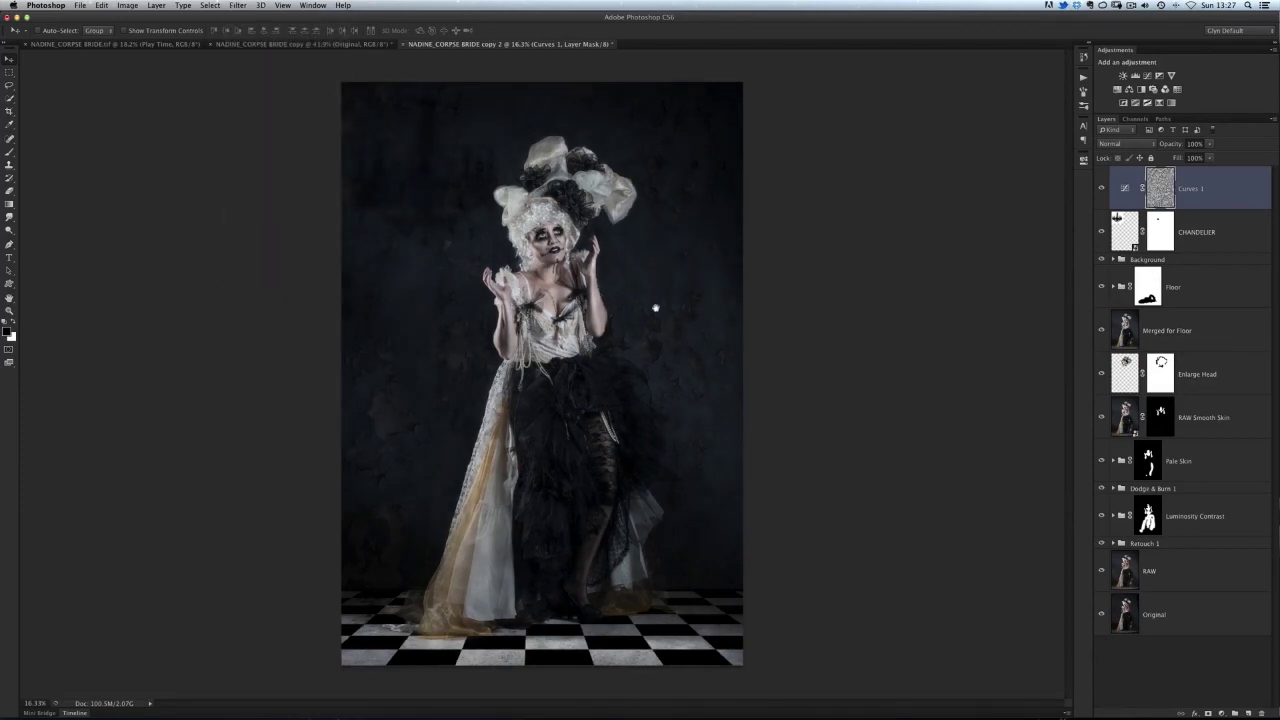
{"action": "key", "text": "super+minus"}
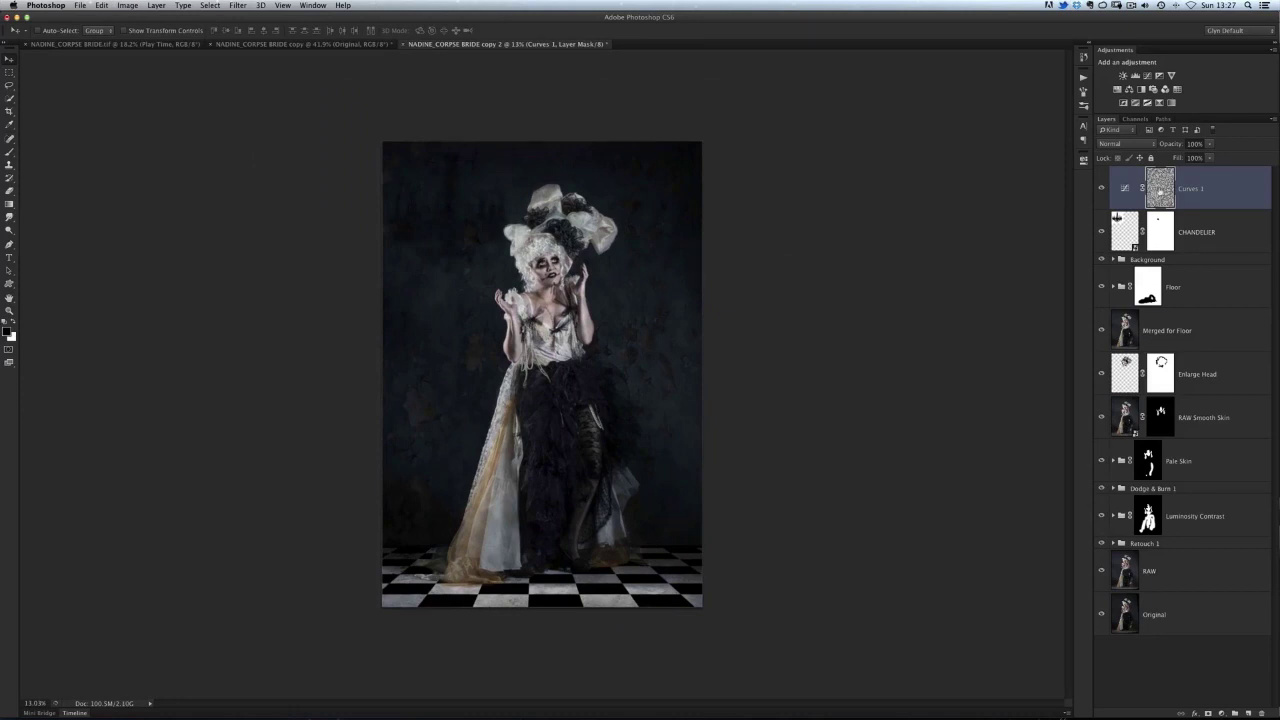
Step: Display the Curves layer's cloud mask and enlarge it from its centre with Free Transform to about 387%, then return to the image
{"action": "left_click", "coordinate": [1158, 190], "text": "alt"}
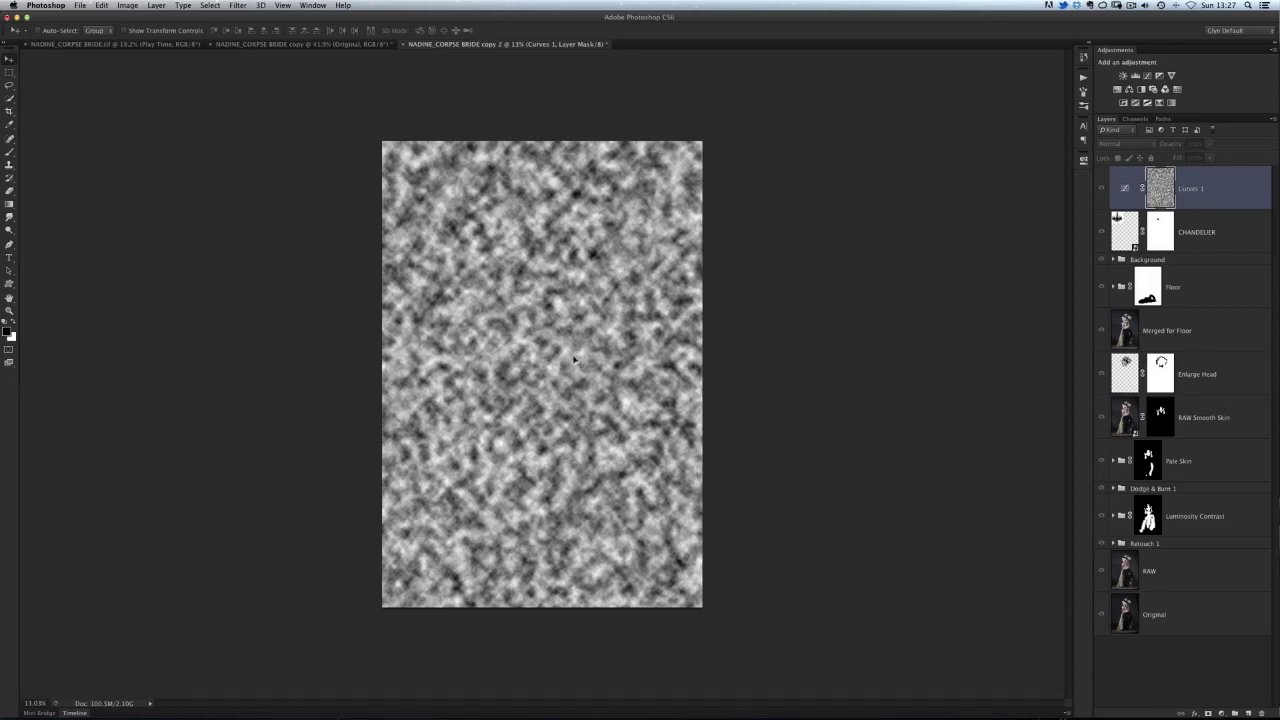
{"action": "left_click_drag", "start_coordinate": [570, 372], "coordinate": [266, 217]}
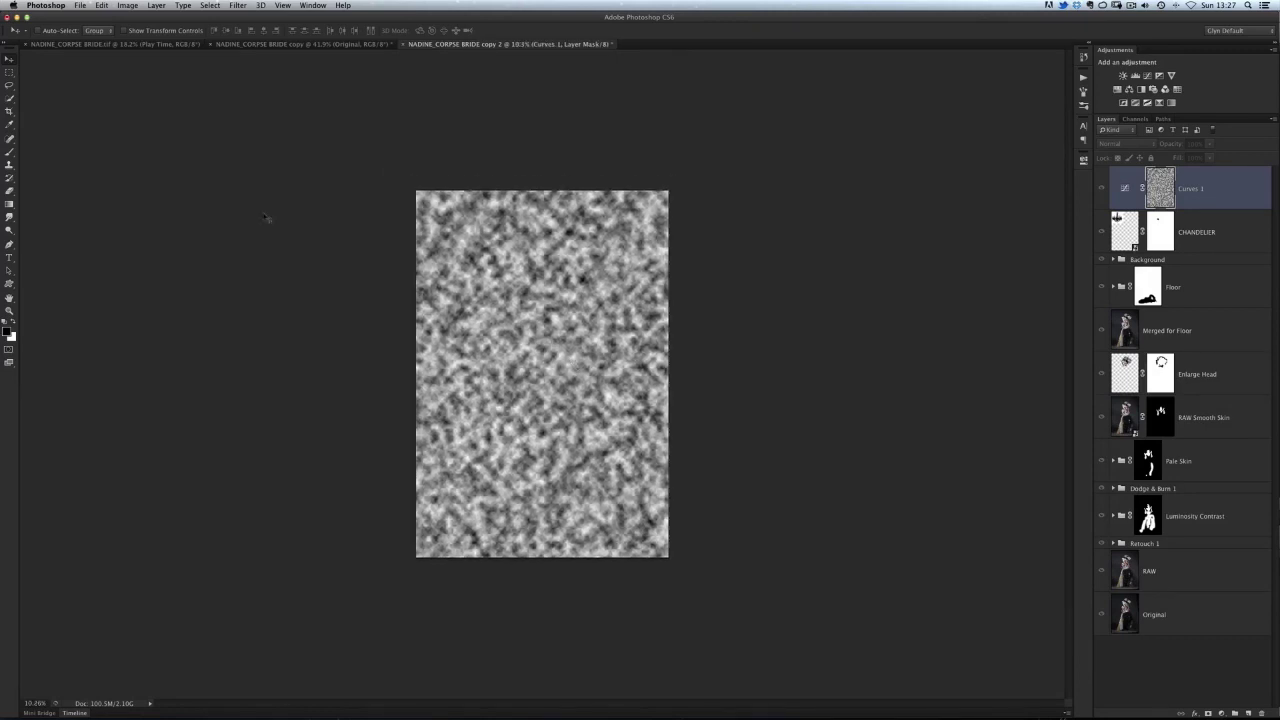
{"action": "left_click", "coordinate": [101, 6]}
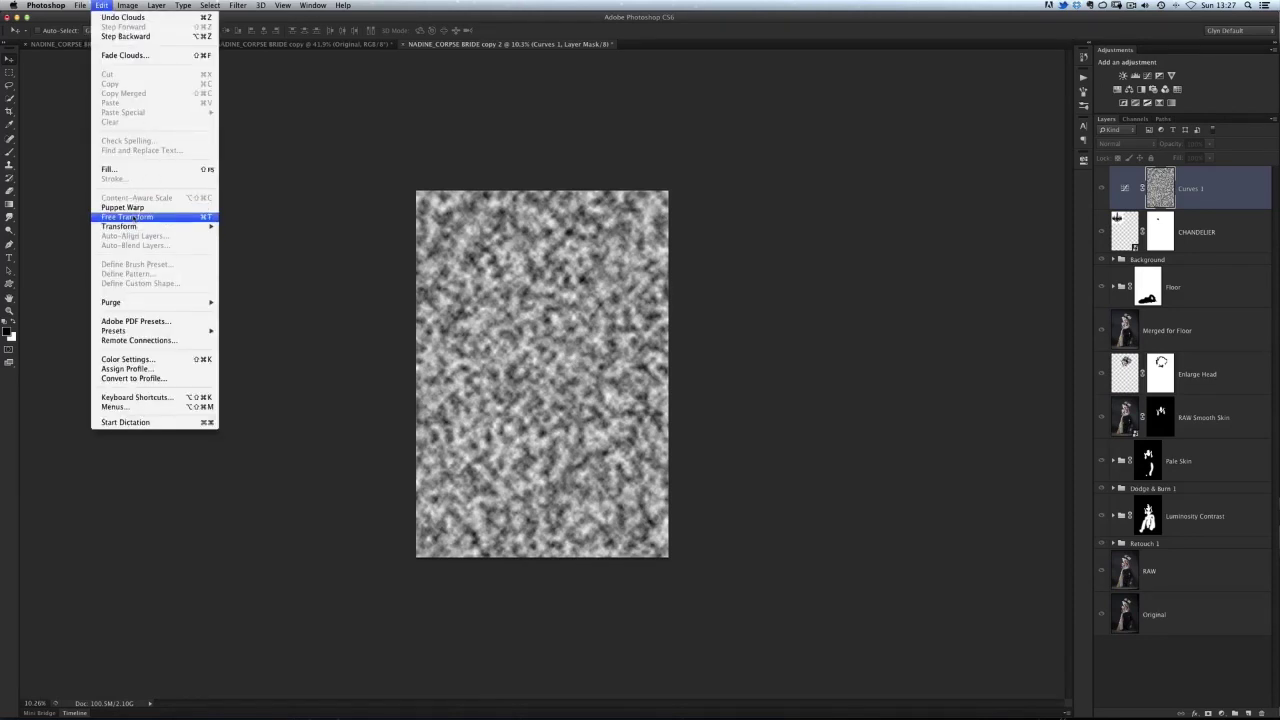
{"action": "left_click", "coordinate": [150, 209]}
{"action": "scroll", "coordinate": [562, 356], "scroll_direction": "down", "scroll_amount": 3}
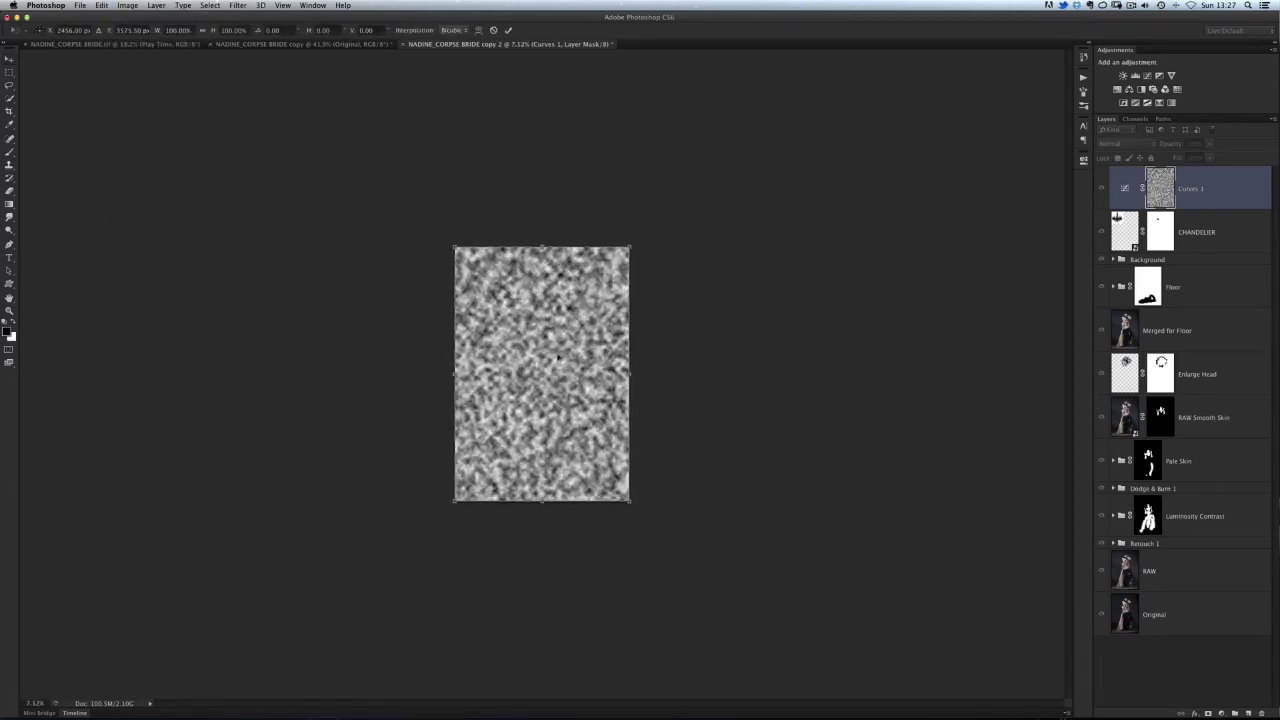
{"action": "left_click_drag", "start_coordinate": [450, 241], "coordinate": [85, 5]}
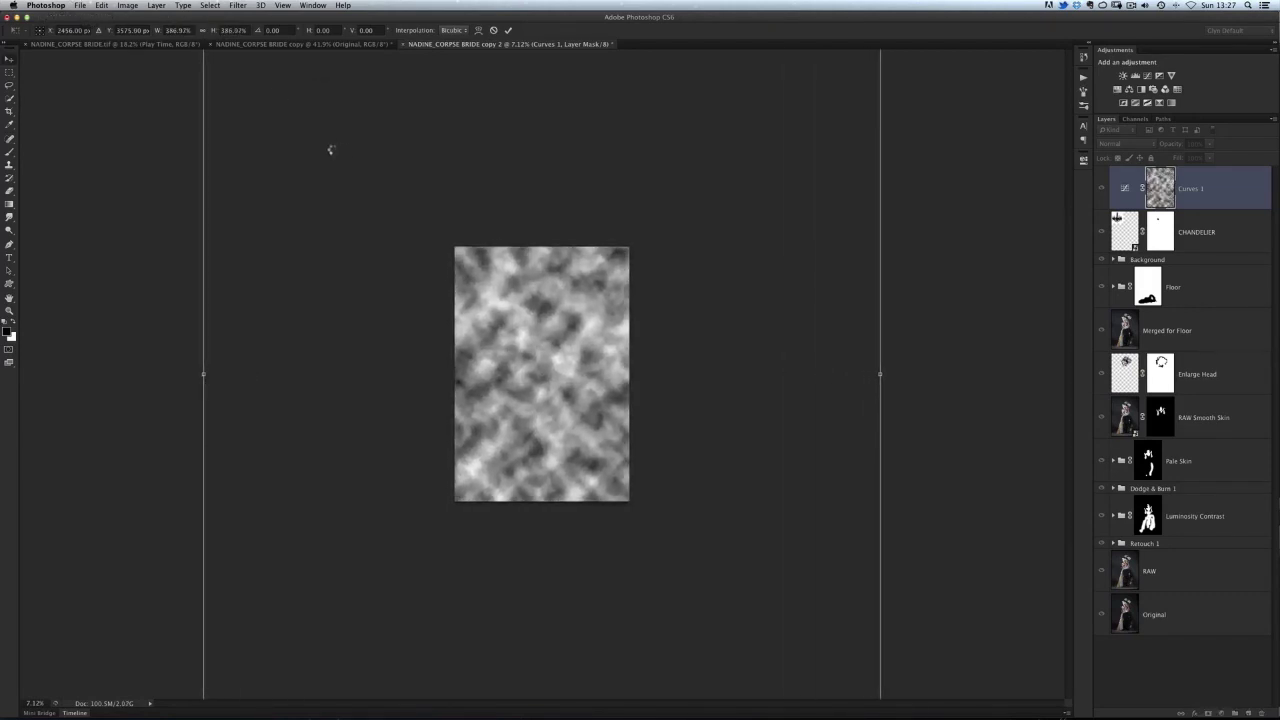
{"action": "key", "text": "Return"}
{"action": "scroll", "coordinate": [578, 392], "scroll_direction": "up", "scroll_amount": 5}
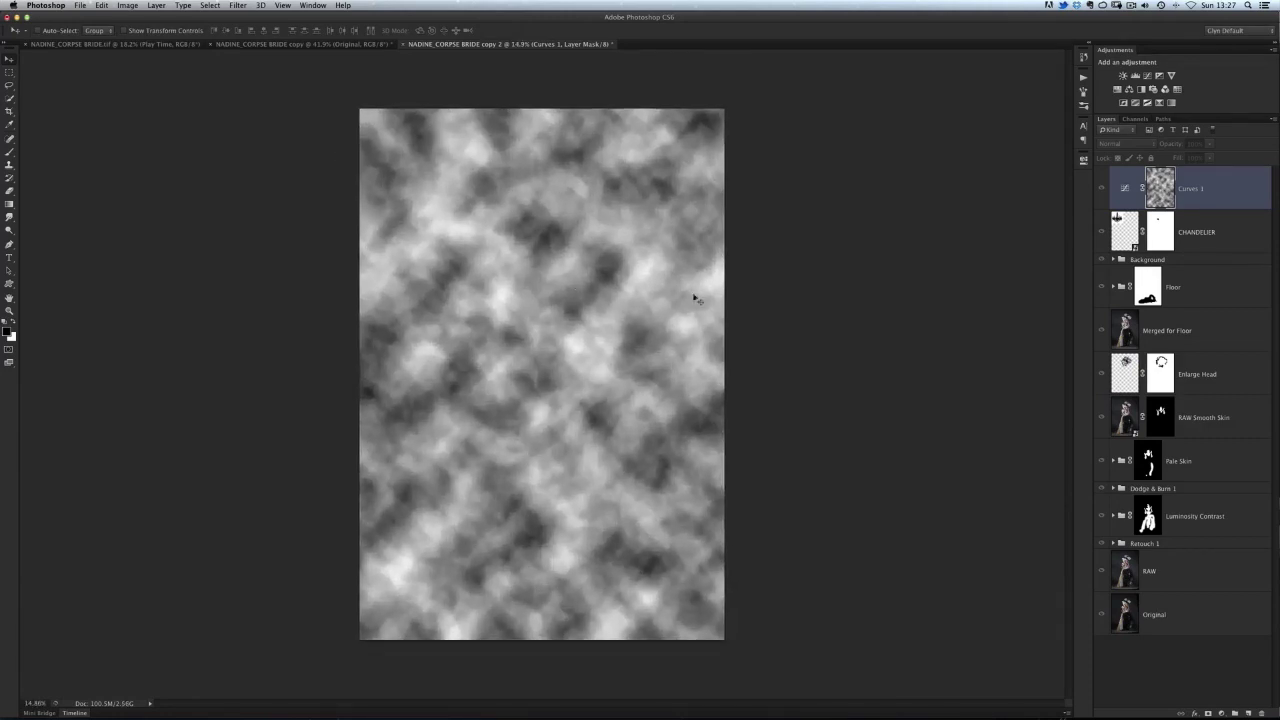
{"action": "left_click", "coordinate": [1160, 190], "text": "alt"}
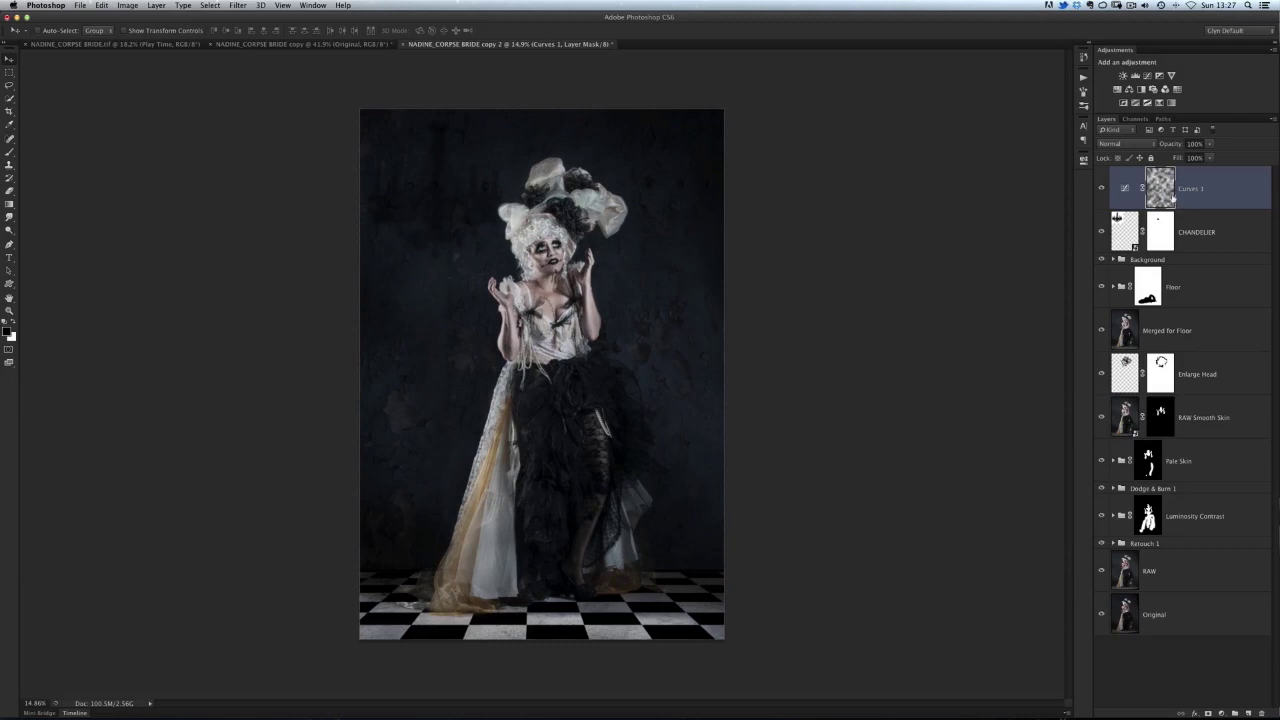
Step: Compare the light and dark patches on the wall and bride with and without the cloud-masked Curves layer
{"action": "left_click", "coordinate": [1101, 189]}
{"action": "left_click", "coordinate": [1101, 189]}
{"action": "left_click", "coordinate": [1101, 189]}
{"action": "left_click", "coordinate": [1100, 190]}
{"action": "left_click", "coordinate": [1100, 190]}
{"action": "left_click", "coordinate": [1100, 190]}
{"action": "left_click", "coordinate": [1100, 190]}
{"action": "left_click", "coordinate": [1101, 190]}
{"action": "left_click", "coordinate": [1101, 190]}
{"action": "left_click", "coordinate": [1101, 190]}
{"action": "left_click", "coordinate": [1101, 190]}
{"action": "left_click", "coordinate": [1100, 190]}
{"action": "left_click", "coordinate": [1101, 190]}
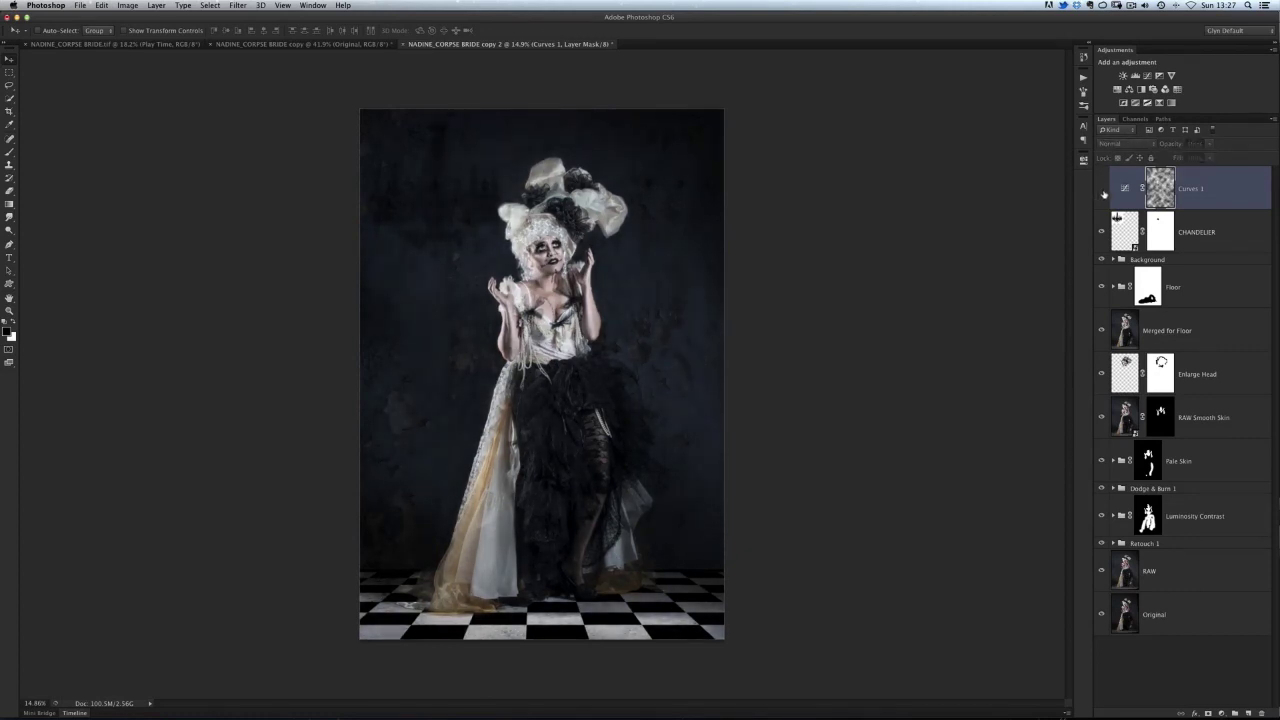
{"action": "scroll", "coordinate": [1083, 201], "scroll_direction": "up", "scroll_amount": 2}
{"action": "left_click", "coordinate": [1101, 190]}
{"action": "left_click", "coordinate": [1101, 190]}
{"action": "left_click", "coordinate": [1101, 190]}
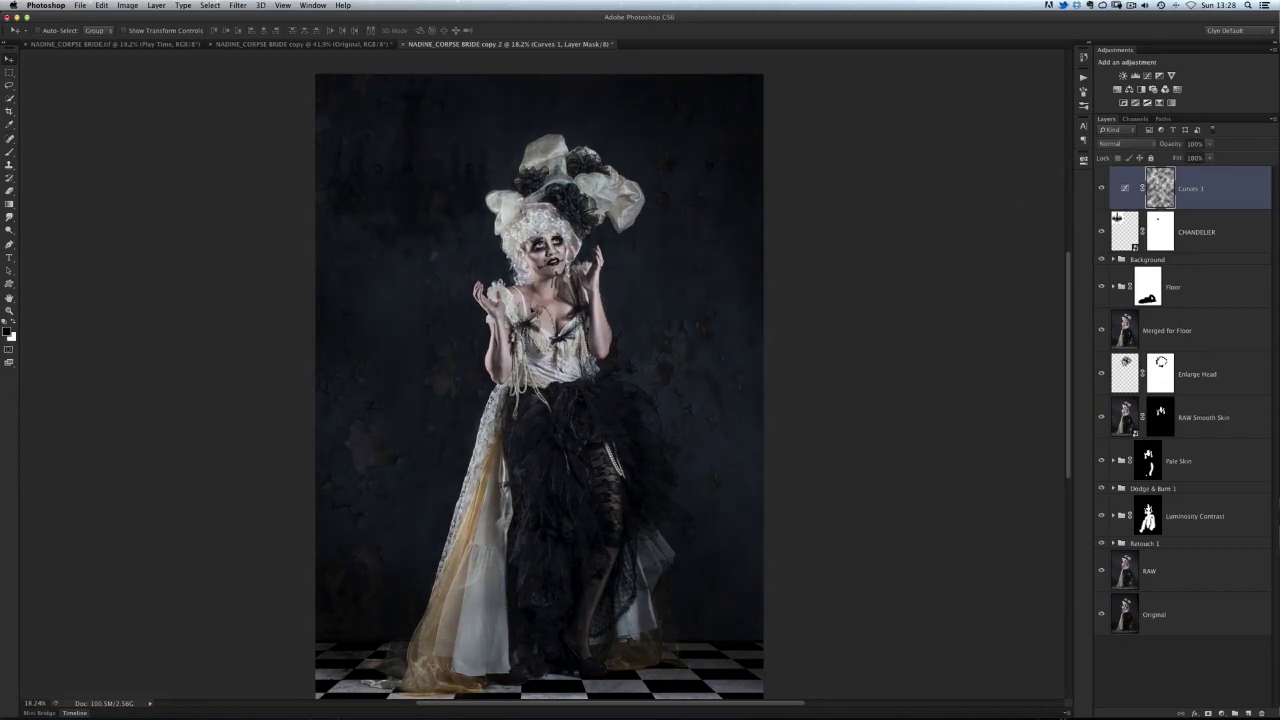
{"action": "left_click", "coordinate": [1101, 190]}
{"action": "left_click", "coordinate": [1101, 190]}
{"action": "left_click", "coordinate": [1101, 190]}
{"action": "left_click", "coordinate": [1101, 191]}
{"action": "left_click", "coordinate": [1101, 191]}
{"action": "left_click", "coordinate": [1101, 191]}
Step: Load the white bride-shaped mask of the upper Peeling Paint layer as a selection and target the Curves layer's mask
{"action": "left_click", "coordinate": [1115, 262]}
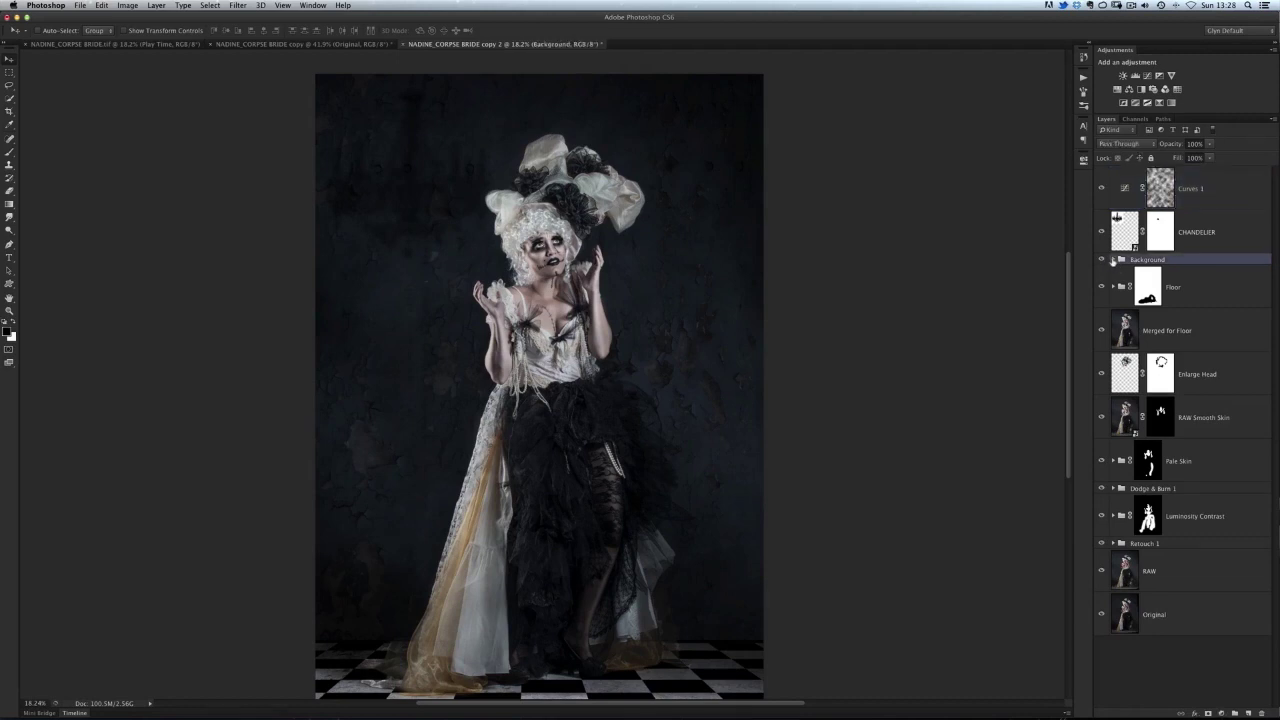
{"action": "left_click", "coordinate": [1113, 261]}
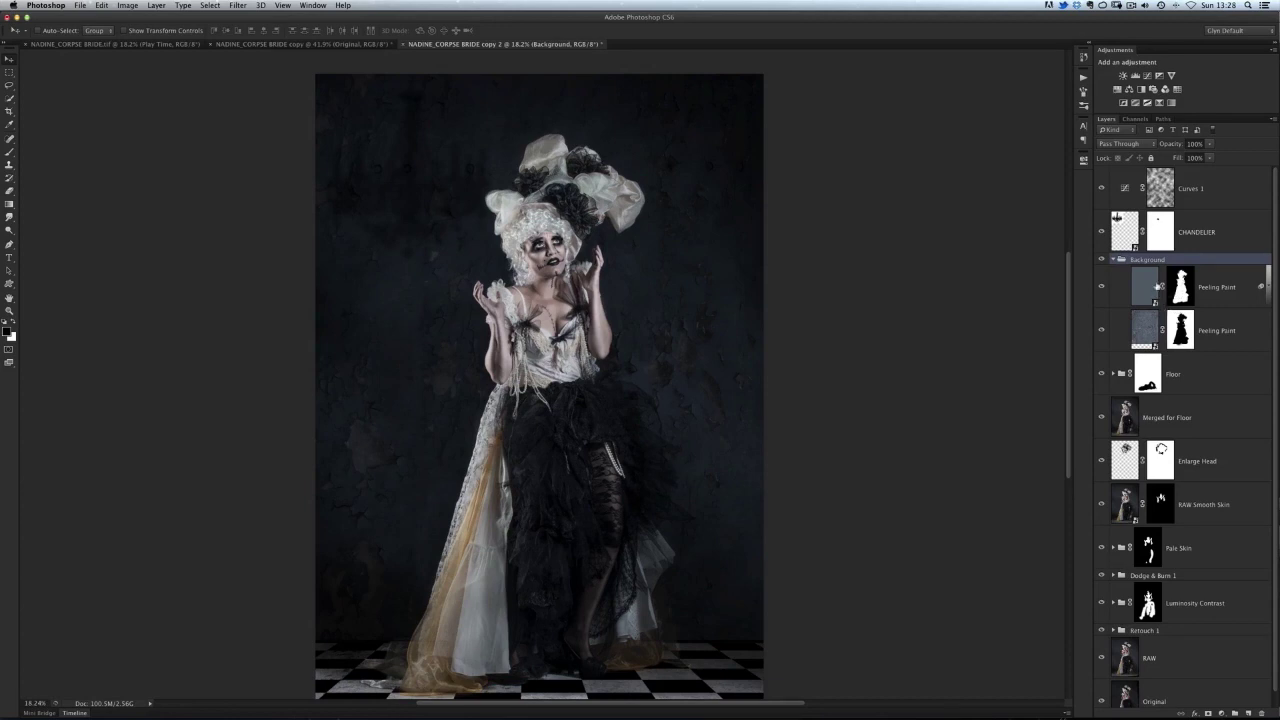
{"action": "left_click", "coordinate": [1182, 290], "text": "super"}
{"action": "left_click", "coordinate": [1158, 187]}
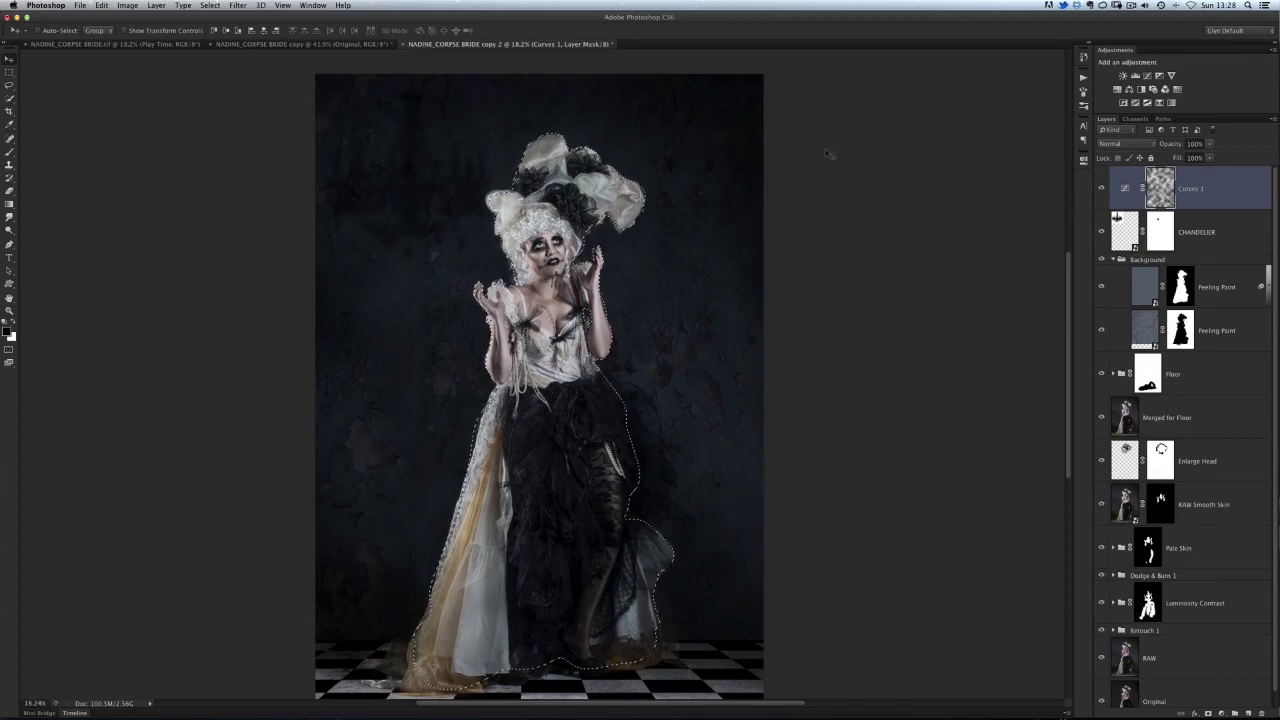
Step: Fill the selected bride area of the Curves layer's mask with 50% Gray
{"action": "left_click", "coordinate": [101, 5]}
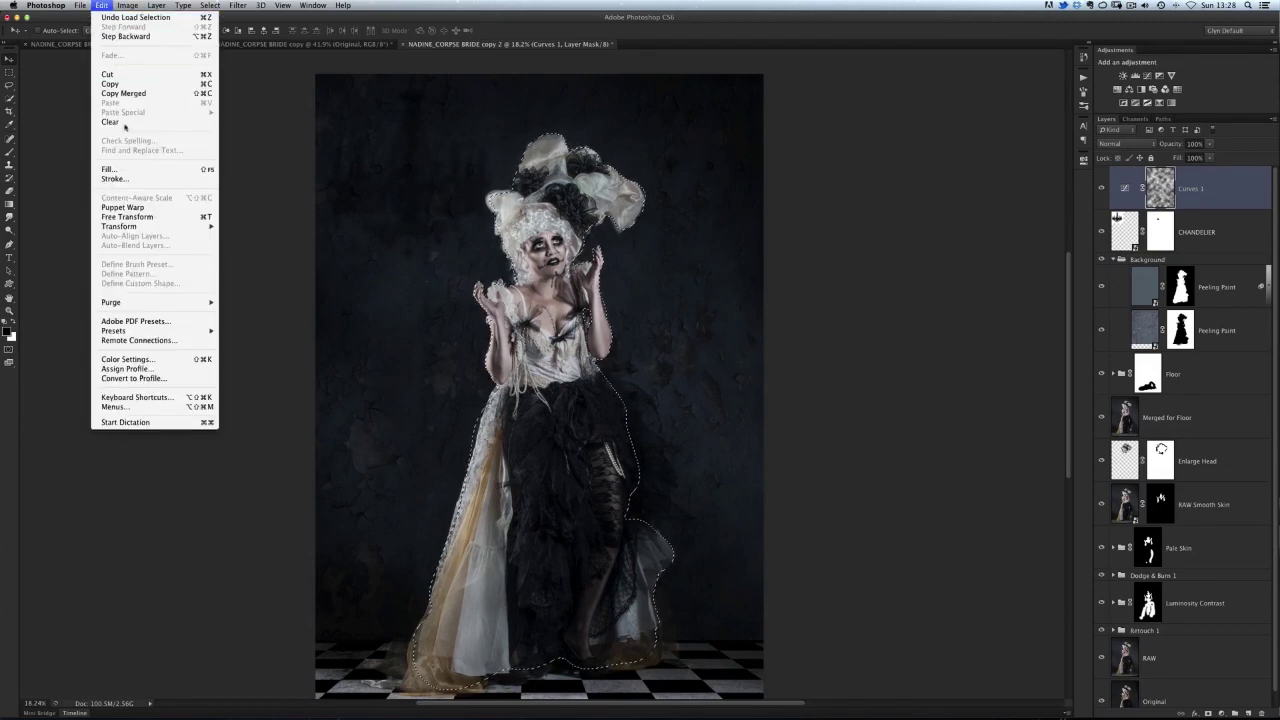
{"action": "left_click", "coordinate": [120, 168]}
{"action": "left_click", "coordinate": [256, 140]}
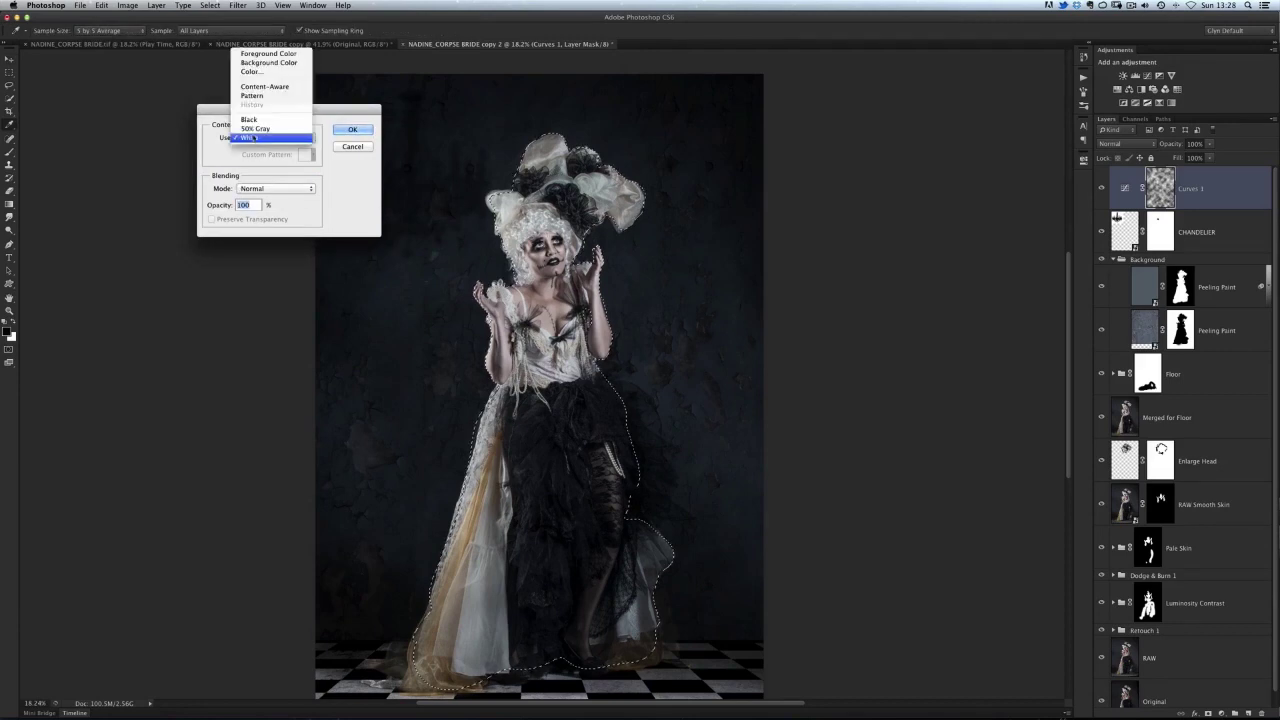
{"action": "left_click", "coordinate": [262, 130]}
{"action": "left_click", "coordinate": [350, 130]}
{"action": "key", "text": "v"}
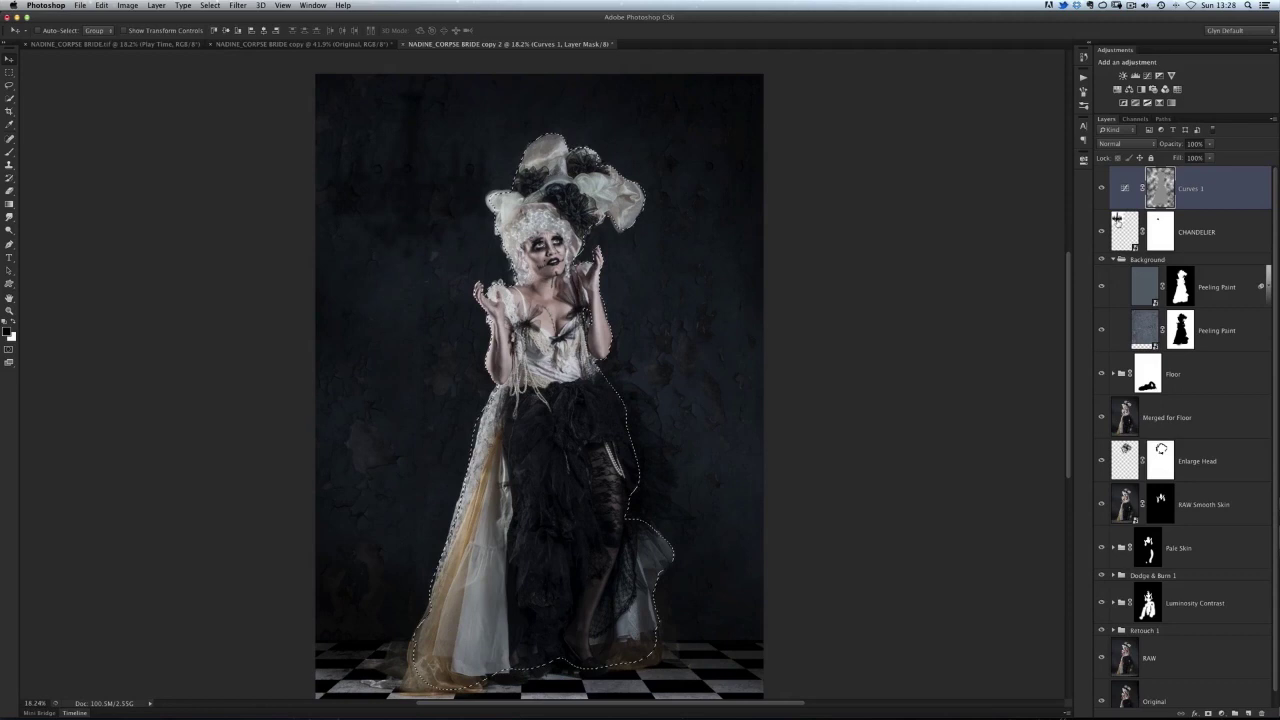
Step: Inspect the bride's silhouette in the Curves layer's mask and return to the normal image
{"action": "scroll", "coordinate": [529, 290], "scroll_direction": "up", "scroll_amount": 2}
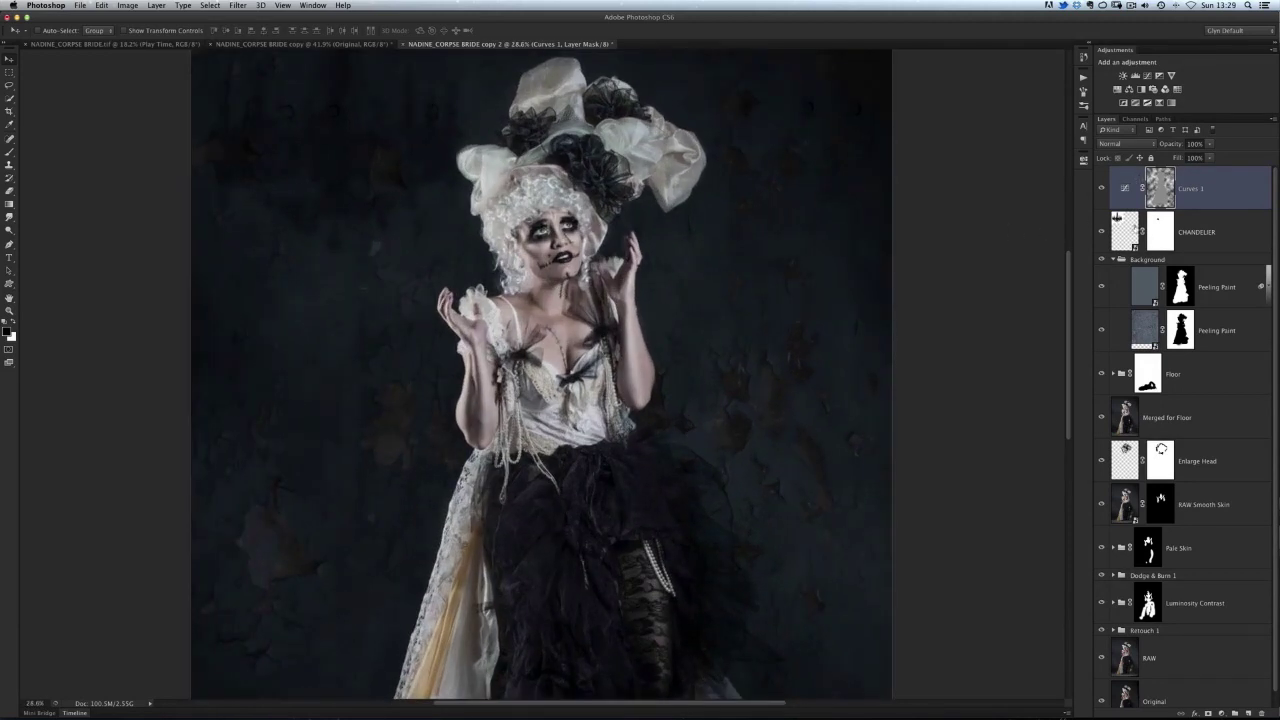
{"action": "left_click", "coordinate": [1160, 190], "text": "alt"}
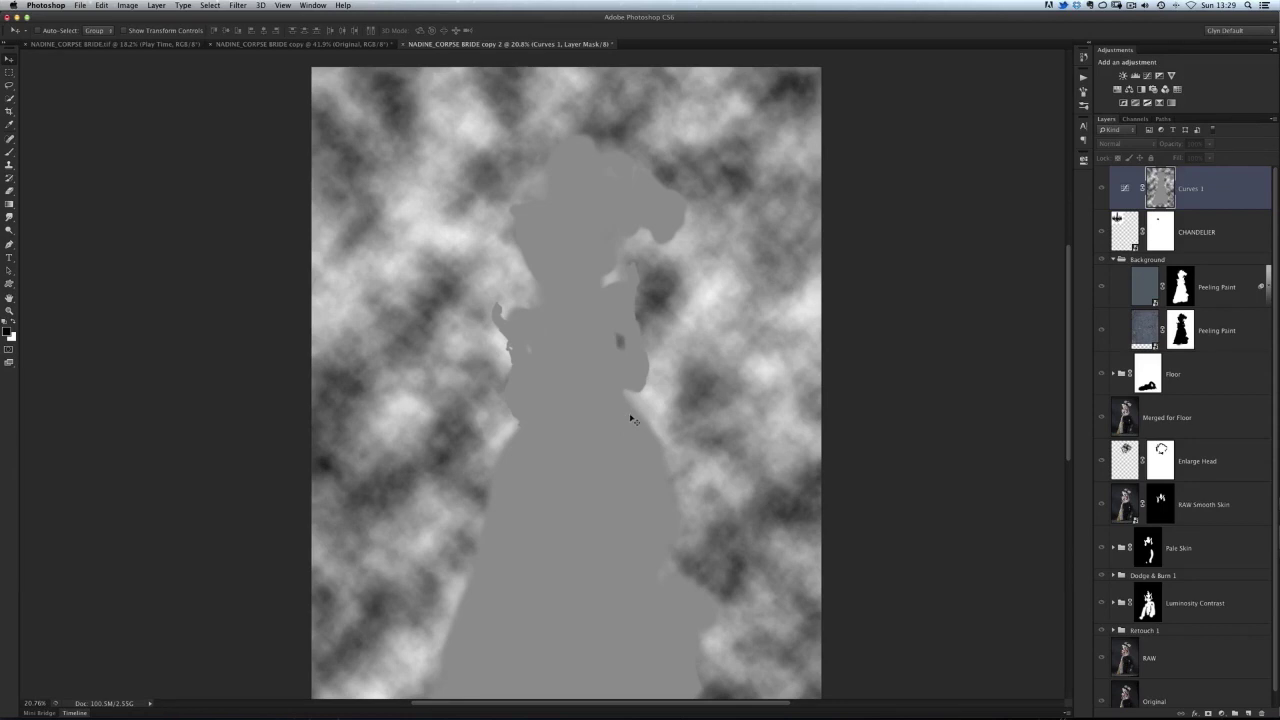
{"action": "left_click", "coordinate": [1160, 186], "text": "alt"}
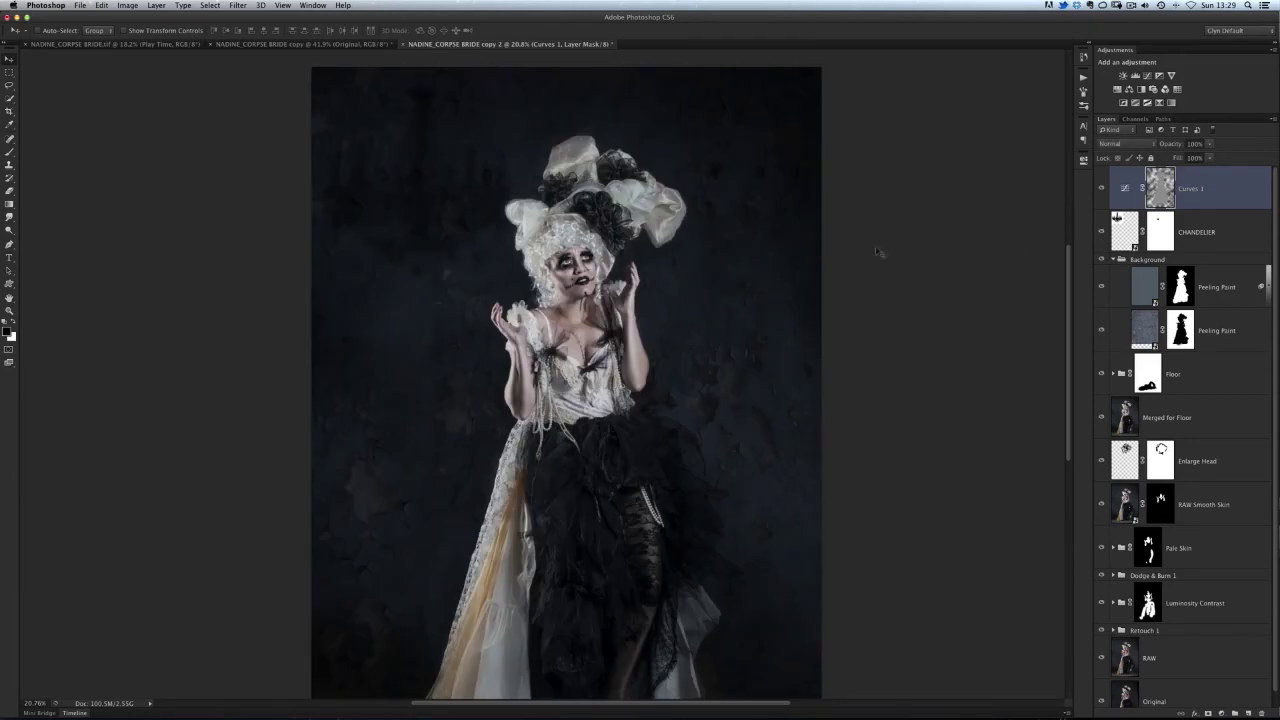
Step: Paint black over the bride's face and upper body on the Curves layer's mask with a 700-pixel brush
{"action": "scroll", "coordinate": [590, 310], "scroll_direction": "up", "scroll_amount": 3}
{"action": "key", "text": "b"}
{"action": "key", "text": "bracketleft"}
{"action": "key", "text": "bracketleft"}
{"action": "key", "text": "bracketleft"}
{"action": "mouse_move", "coordinate": [560, 237]}
{"action": "left_mouse_down"}
{"action": "mouse_move", "coordinate": [545, 285]}
{"action": "mouse_move", "coordinate": [555, 360]}
{"action": "mouse_move", "coordinate": [525, 395]}
{"action": "mouse_move", "coordinate": [643, 398]}
{"action": "left_mouse_up"}
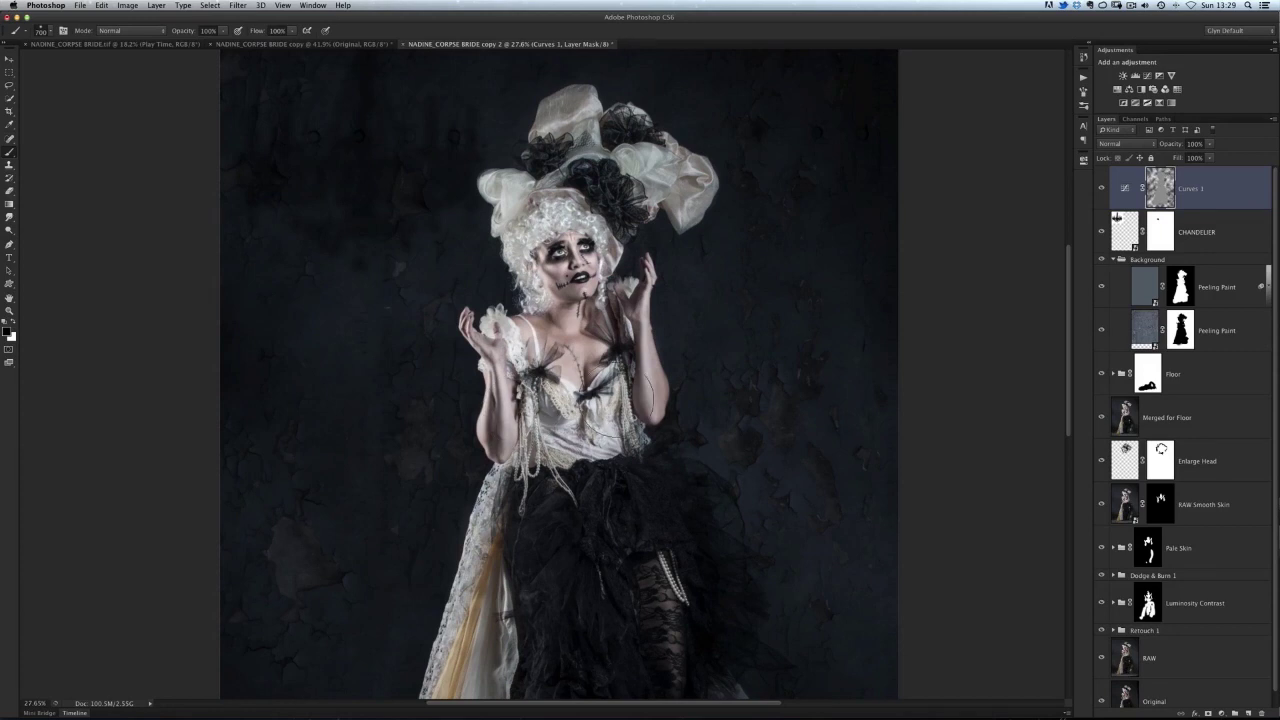
Step: Compare the whole image with and without the masked Curves layer that adds the patchy lighting
{"action": "scroll", "coordinate": [600, 355], "scroll_direction": "down", "scroll_amount": 1}
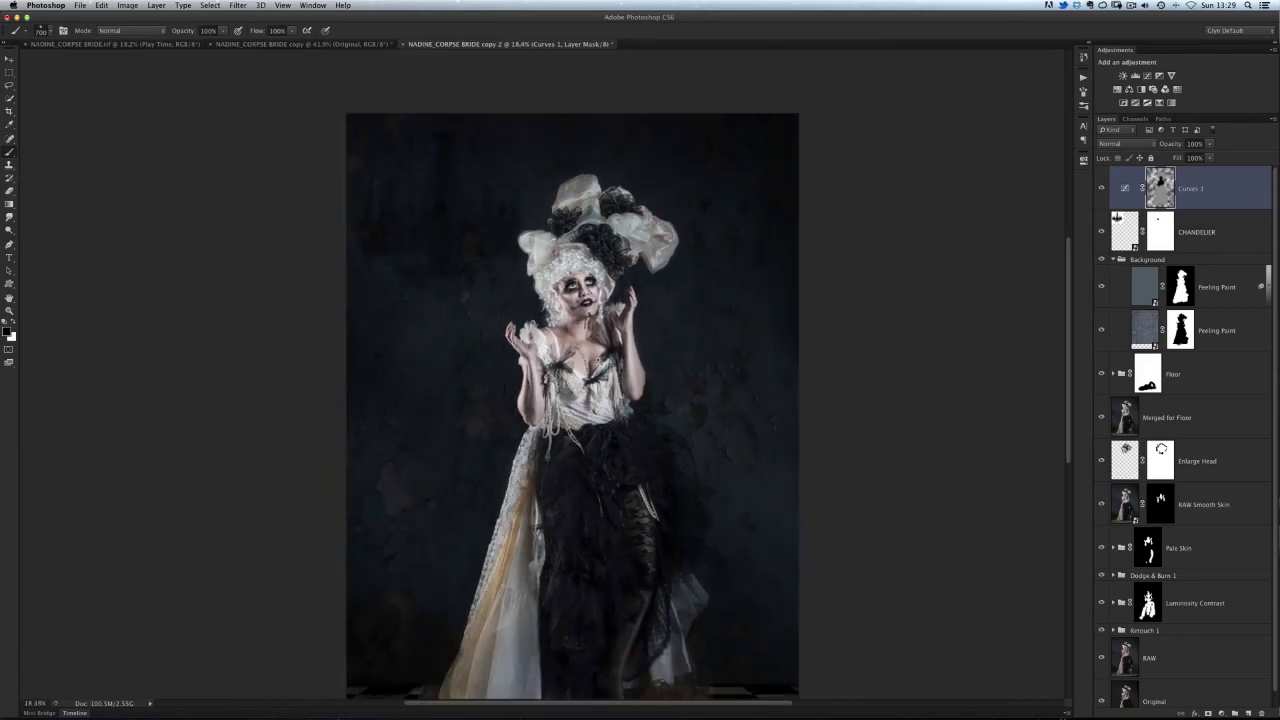
{"action": "scroll", "coordinate": [600, 365], "scroll_direction": "down", "scroll_amount": 1}
{"action": "left_click", "coordinate": [1101, 189]}
{"action": "left_click", "coordinate": [1101, 189]}
{"action": "left_click", "coordinate": [1101, 189]}
{"action": "left_click", "coordinate": [1101, 189]}
{"action": "left_click", "coordinate": [1101, 189]}
{"action": "left_click", "coordinate": [1101, 195]}
{"action": "left_click", "coordinate": [1101, 195]}
{"action": "left_click", "coordinate": [1101, 195]}
{"action": "left_click", "coordinate": [1101, 195]}
{"action": "left_click", "coordinate": [1101, 195]}
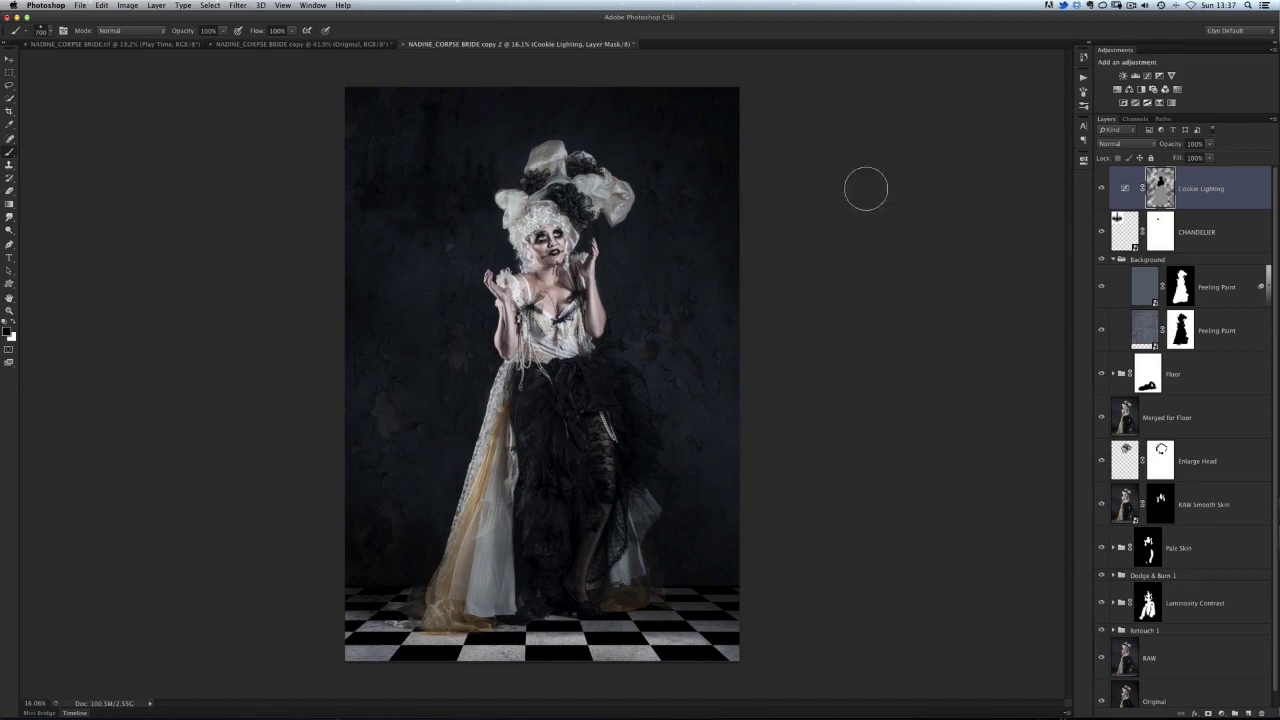
Step: Add a new Curves adjustment above Cookie Lighting and lower its white point to darken the whole image
{"action": "left_click", "coordinate": [1148, 77]}
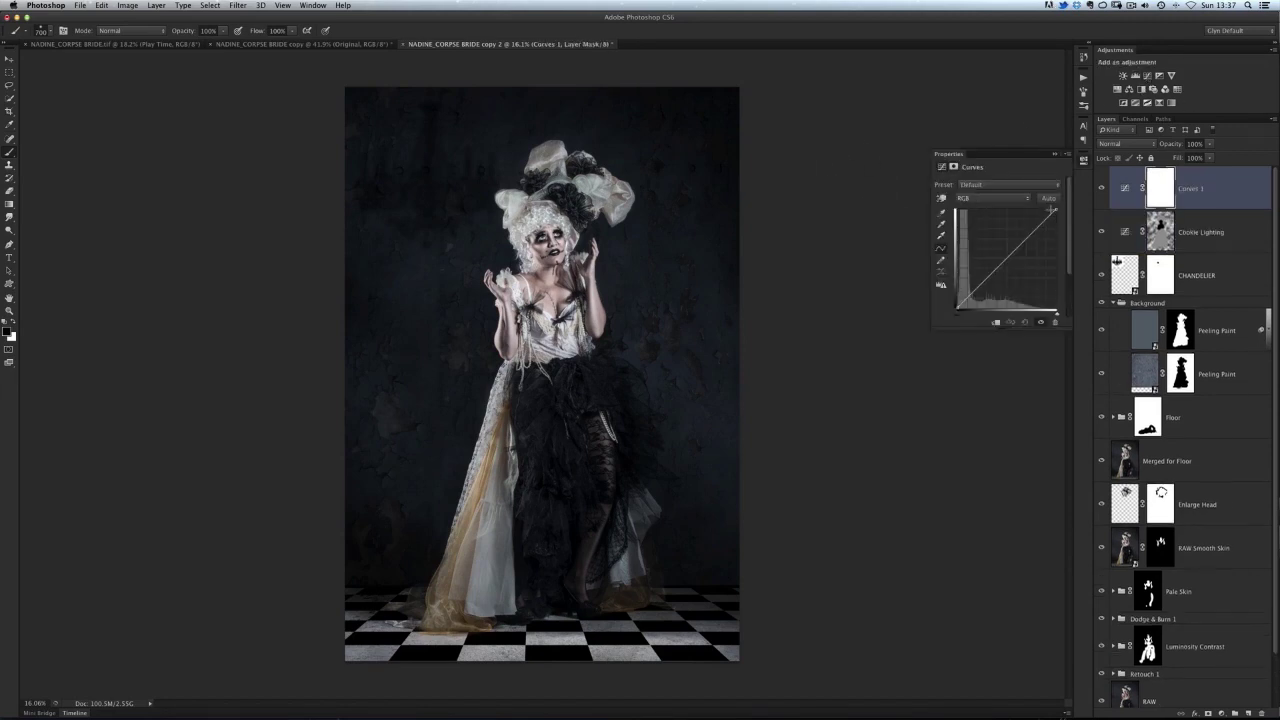
{"action": "left_click_drag", "start_coordinate": [1057, 211], "coordinate": [1061, 235]}
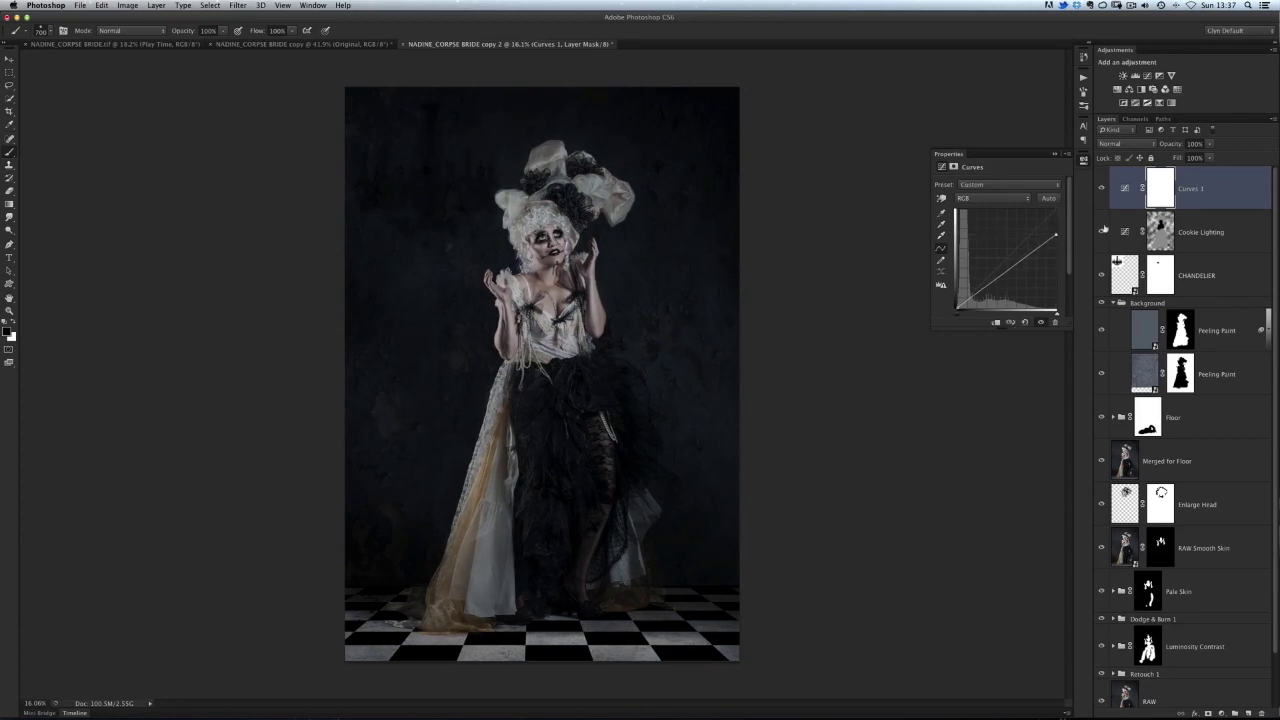
{"action": "left_click", "coordinate": [1088, 172]}
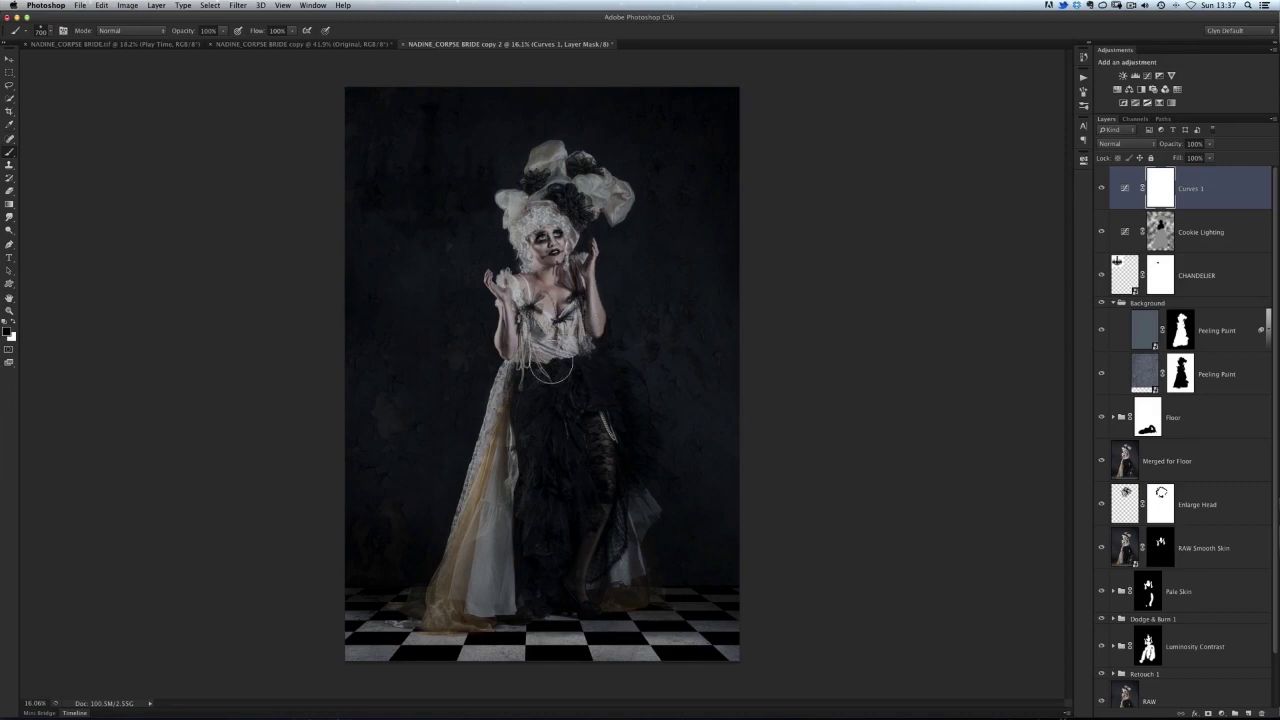
Step: Paint one soft black spot at the bride's waist on the new Curves mask and scale it from its centre to about 389%
{"action": "left_click", "coordinate": [551, 370]}
{"action": "left_click", "coordinate": [101, 5]}
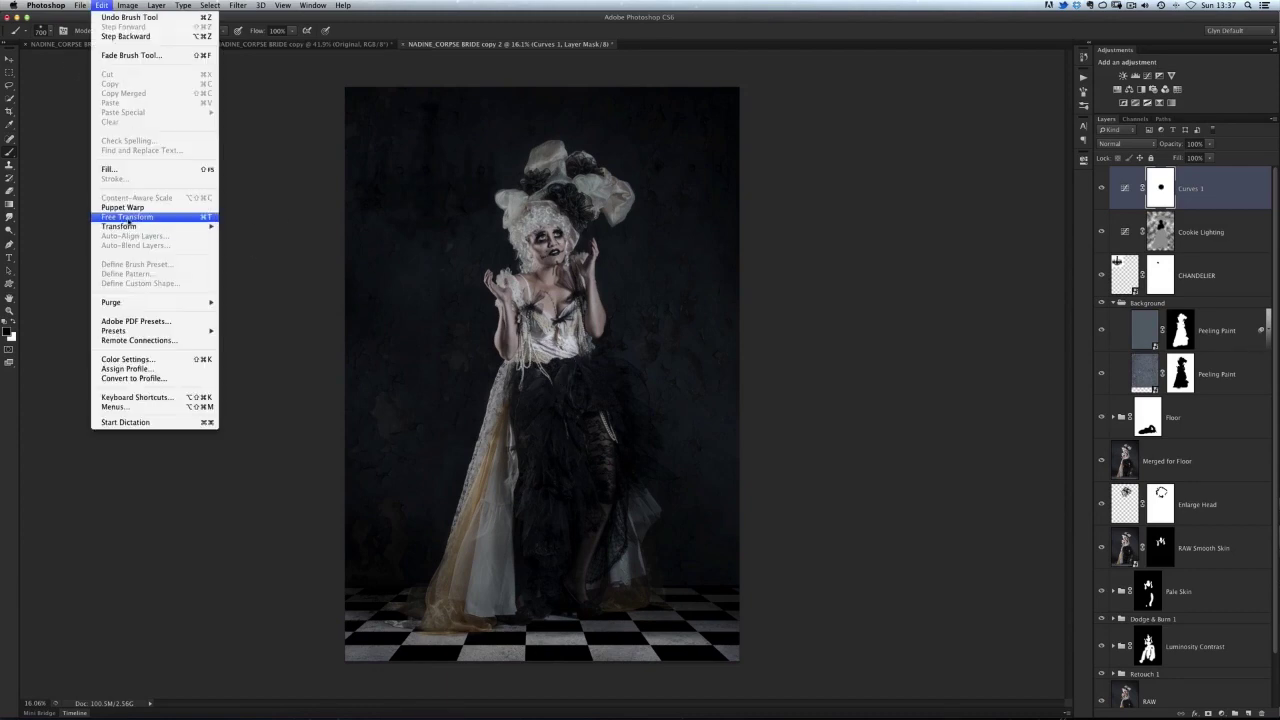
{"action": "left_click", "coordinate": [185, 218]}
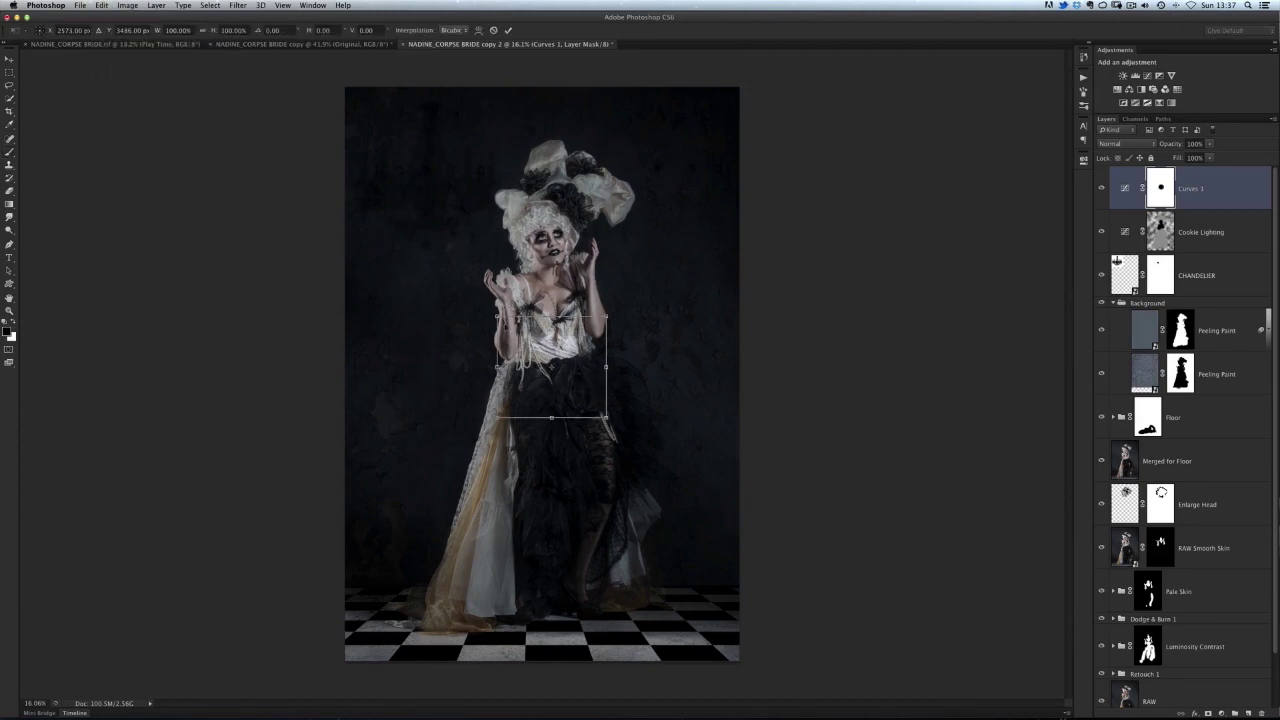
{"action": "left_click_drag", "start_coordinate": [497, 317], "coordinate": [319, 195]}
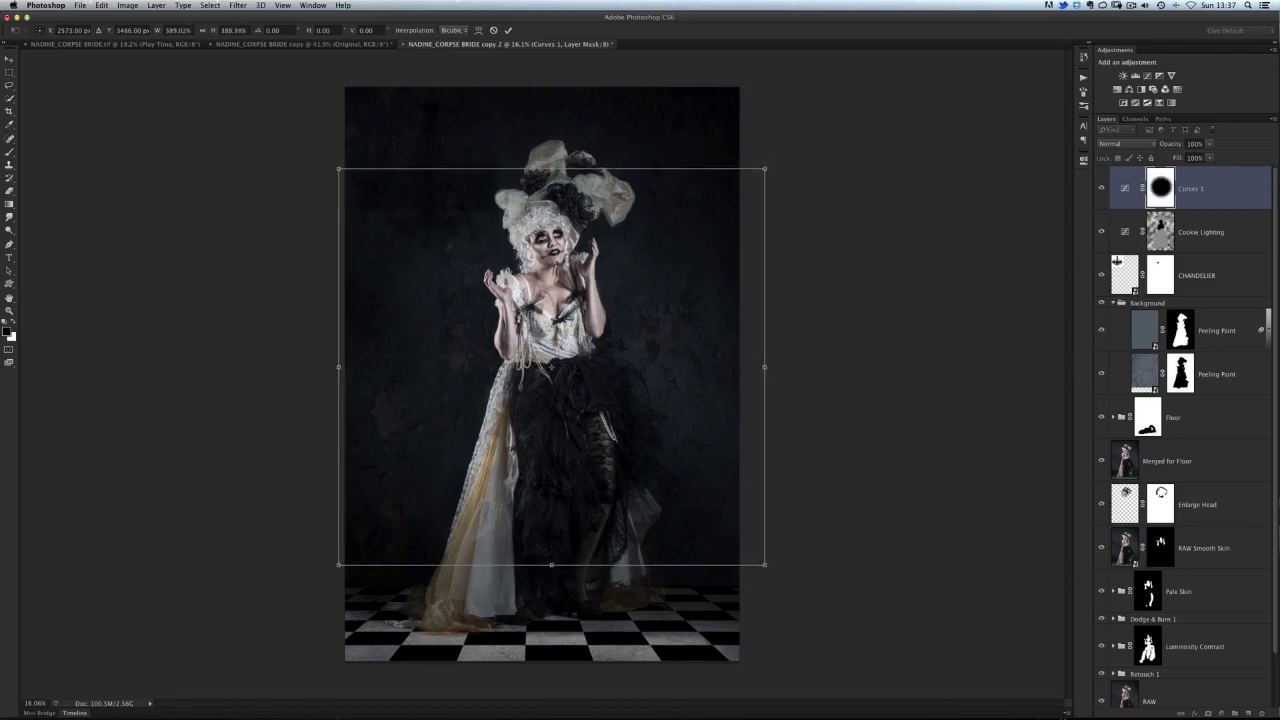
Step: Stretch the mask's black spot vertically into an oval covering nearly the full image height and apply the transform
{"action": "left_click_drag", "start_coordinate": [551, 168], "coordinate": [567, 46]}
{"action": "left_click_drag", "start_coordinate": [550, 566], "coordinate": [552, 652]}
{"action": "left_click_drag", "start_coordinate": [552, 656], "coordinate": [552, 657]}
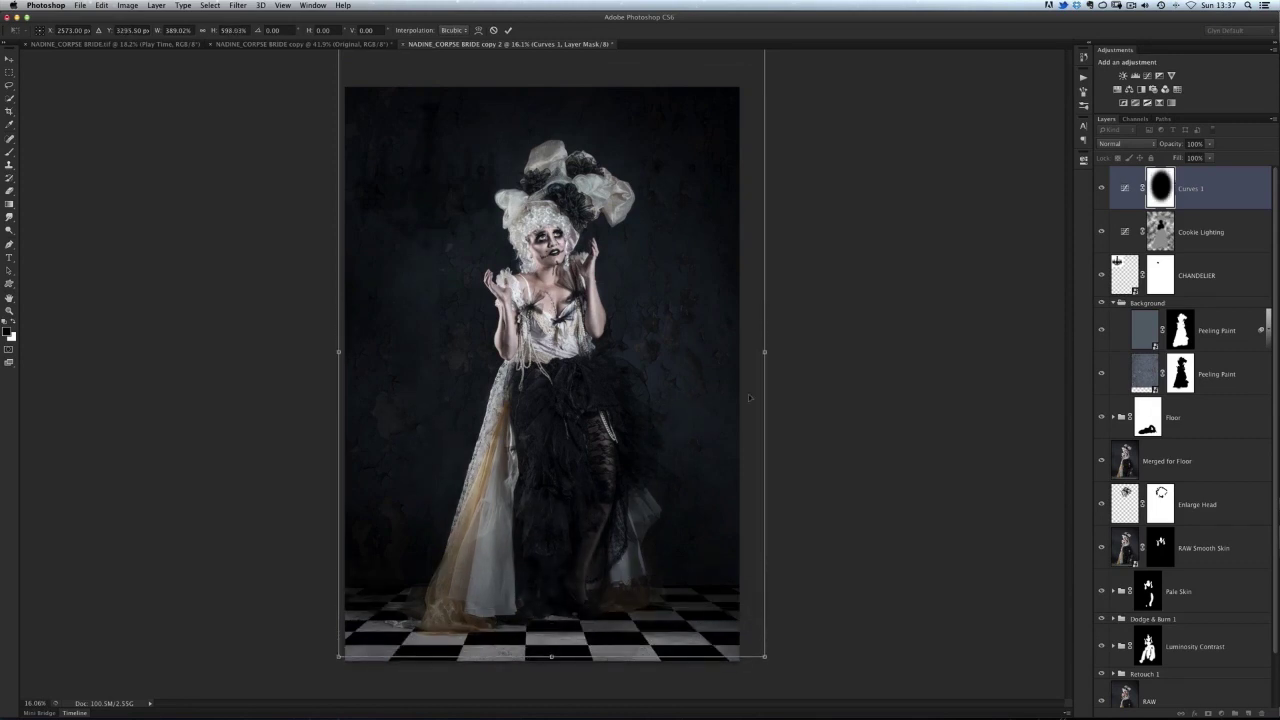
{"action": "key", "text": "Return"}
{"action": "key", "text": "b"}
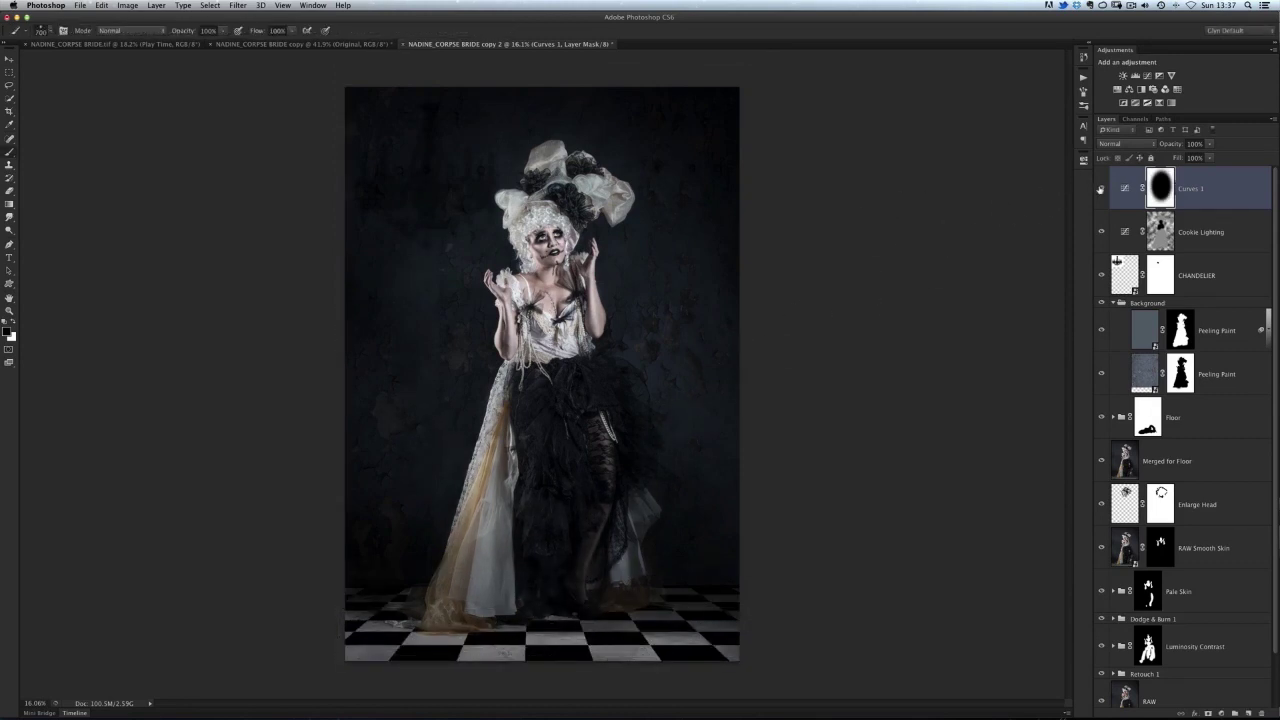
Step: Compare the image with and without the Curves vignette and examine how the edges darken around the bride
{"action": "left_click", "coordinate": [1102, 190]}
{"action": "left_click", "coordinate": [1102, 190]}
{"action": "left_click", "coordinate": [1102, 190]}
{"action": "left_click", "coordinate": [1102, 190]}
{"action": "left_click", "coordinate": [1102, 190]}
{"action": "left_click", "coordinate": [1102, 190]}
{"action": "left_click", "coordinate": [1102, 190]}
{"action": "left_click", "coordinate": [1102, 190]}
{"action": "left_click", "coordinate": [1101, 190]}
{"action": "left_click", "coordinate": [1100, 190]}
{"action": "left_click", "coordinate": [1101, 190]}
{"action": "left_click", "coordinate": [1101, 190]}
{"action": "left_click", "coordinate": [1101, 190]}
{"action": "scroll", "coordinate": [626, 283], "scroll_direction": "up", "scroll_amount": 2}
{"action": "scroll", "coordinate": [626, 283], "scroll_direction": "down", "scroll_amount": 2}
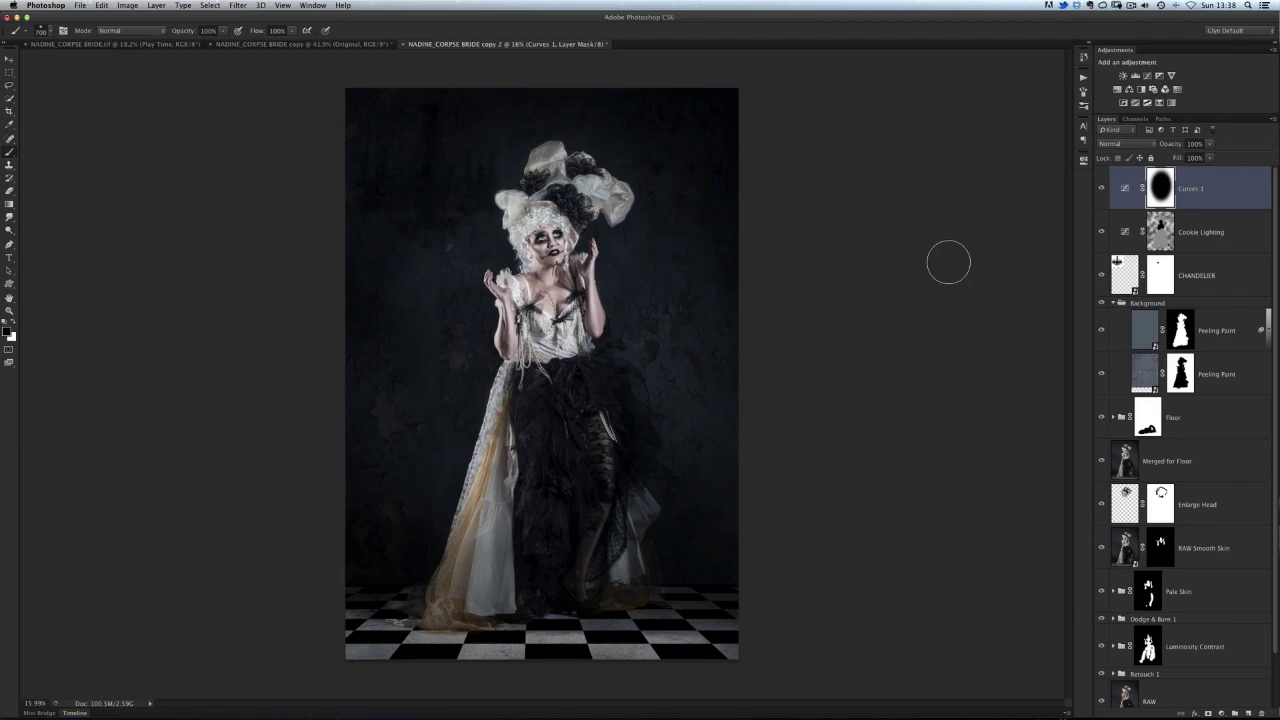
Step: Stamp all visible layers into a new layer at the top of the stack and name it Play Time
{"action": "key", "text": "super+alt+shift+n"}
{"action": "key", "text": "super+alt+shift+e"}
{"action": "double_click", "coordinate": [1153, 188]}
{"action": "type", "text": "Play Time"}
{"action": "key", "text": "Return"}
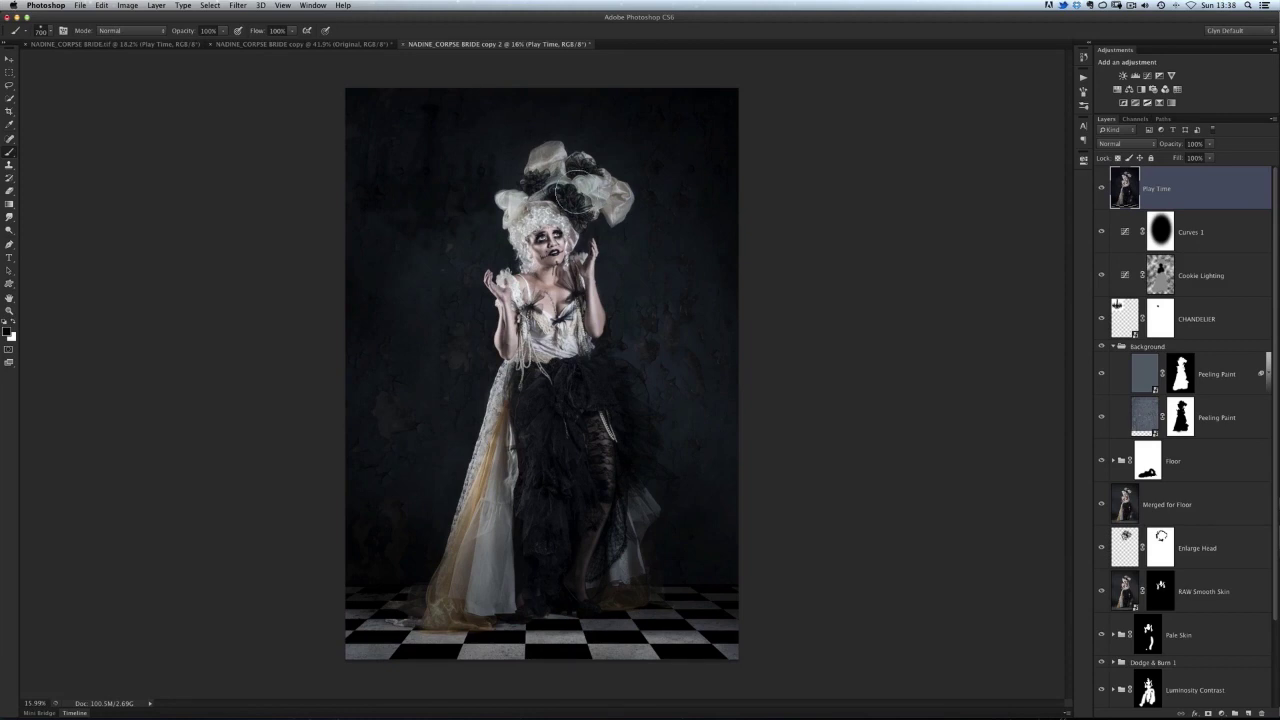
Step: Apply the Detail Extractor filter from Color Efex Pro 4 to the Play Time layer
{"action": "scroll", "coordinate": [551, 247], "scroll_direction": "up", "scroll_amount": 3}
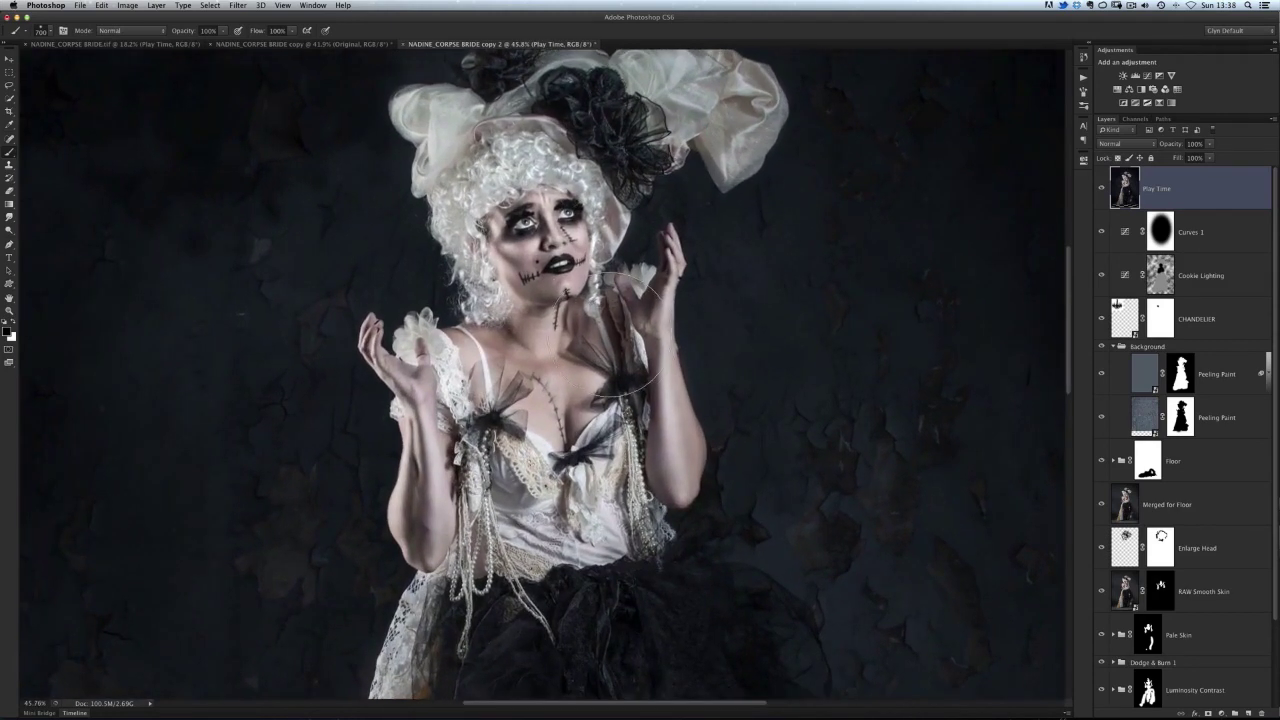
{"action": "key", "text": "v"}
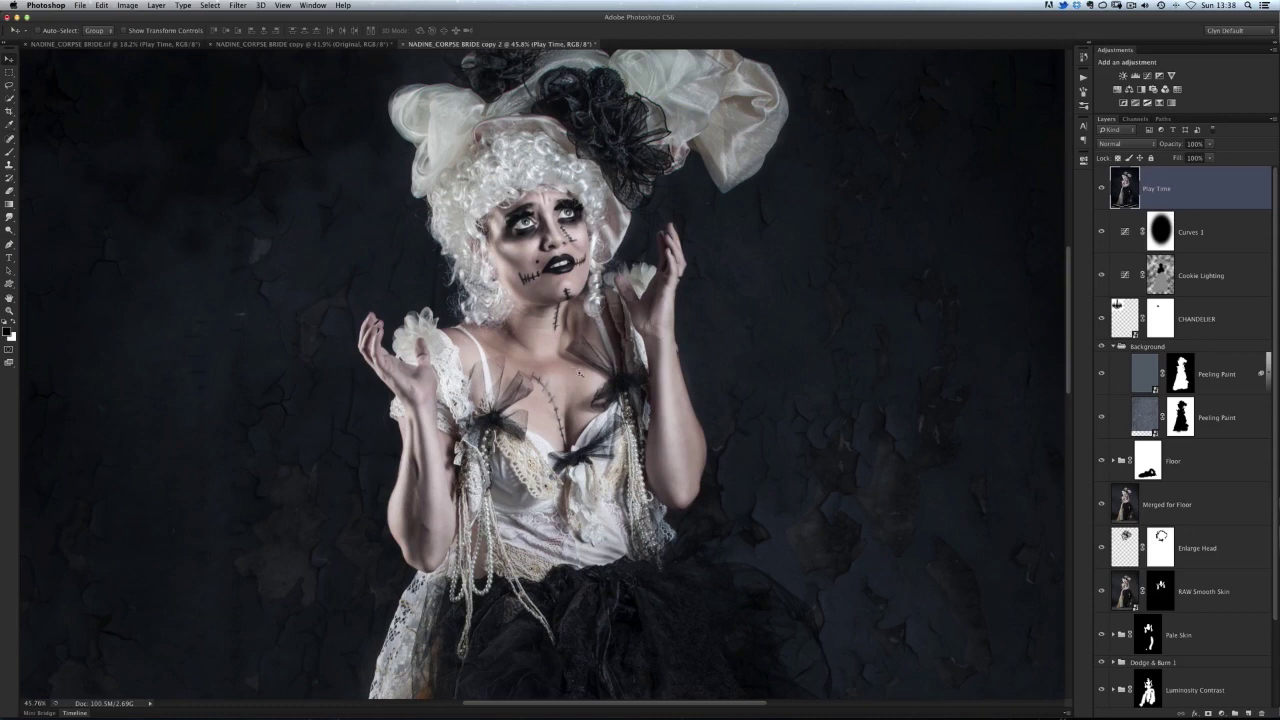
{"action": "scroll", "coordinate": [607, 347], "scroll_direction": "down", "scroll_amount": 5}
{"action": "scroll", "coordinate": [565, 381], "scroll_direction": "down", "scroll_amount": 2}
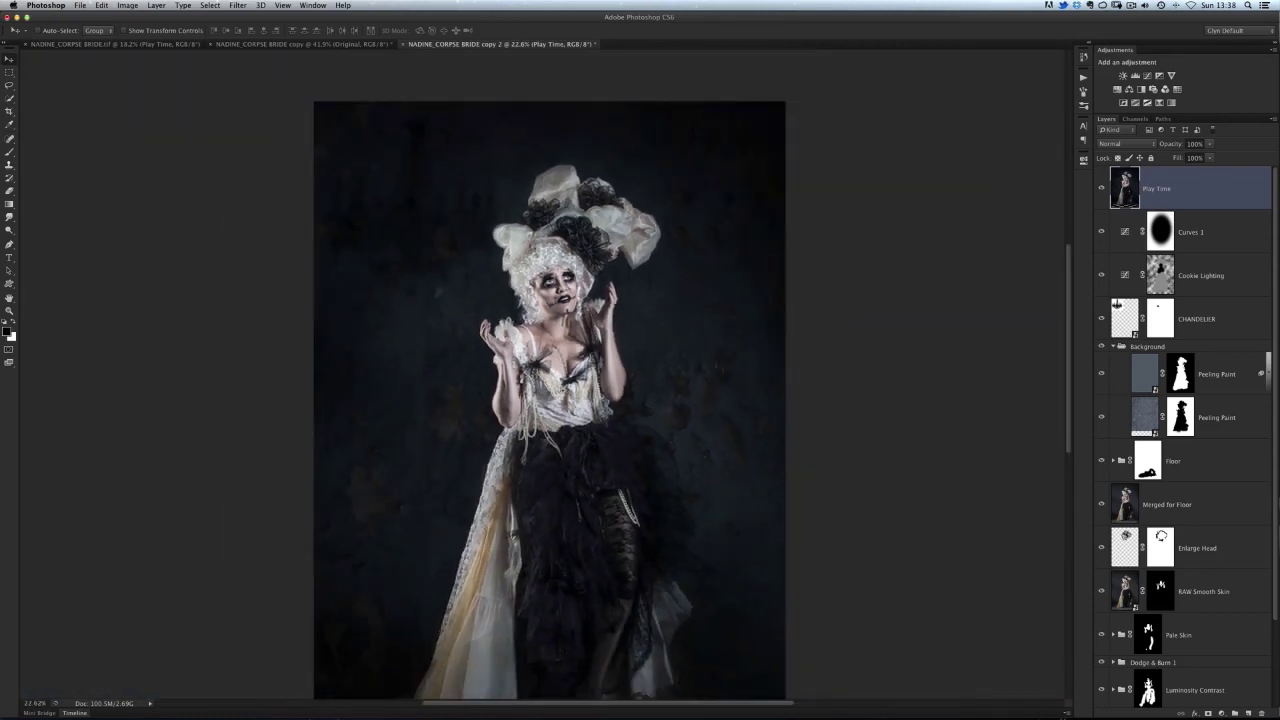
{"action": "scroll", "coordinate": [181, 166], "scroll_direction": "down", "scroll_amount": 2}
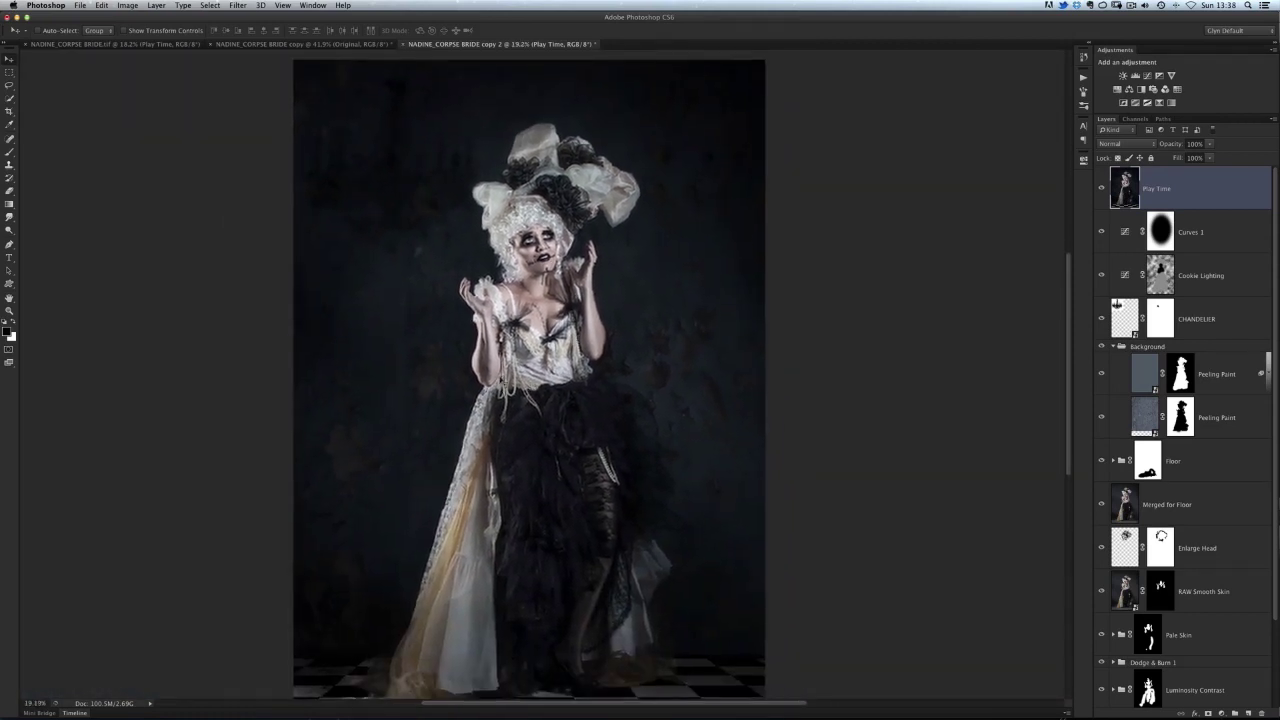
{"action": "left_click", "coordinate": [238, 6]}
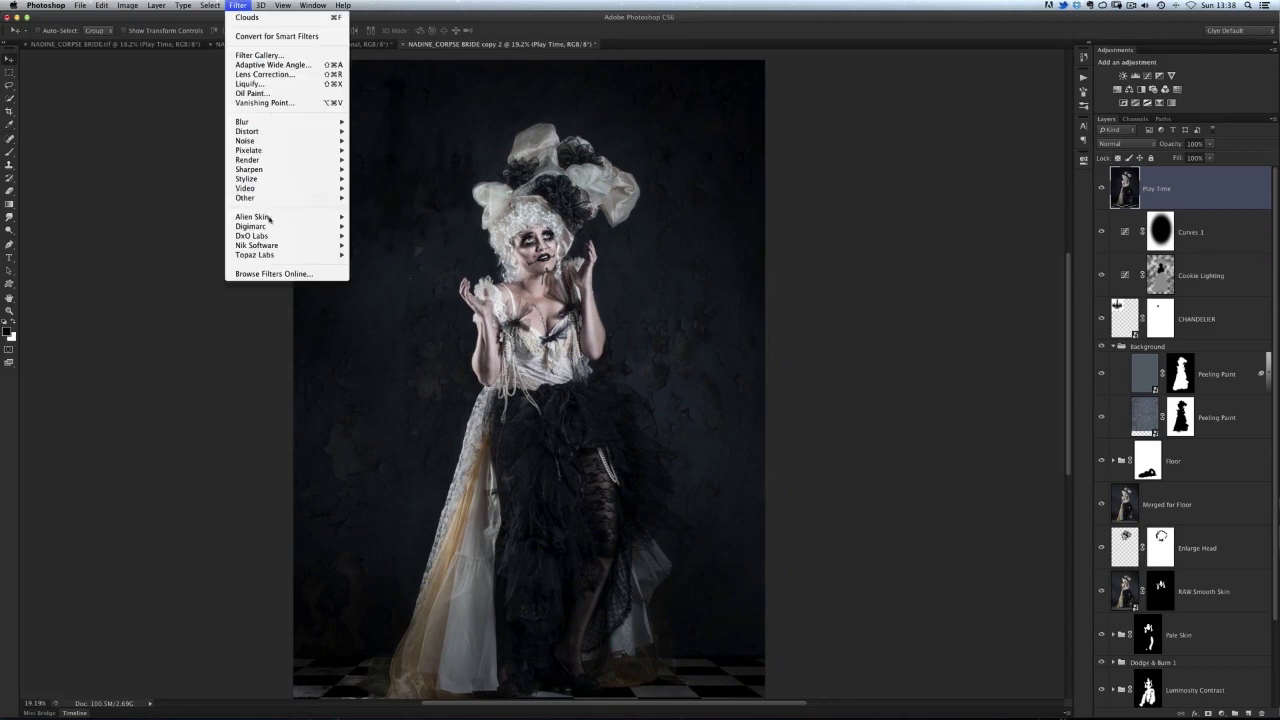
{"action": "mouse_move", "coordinate": [268, 248]}
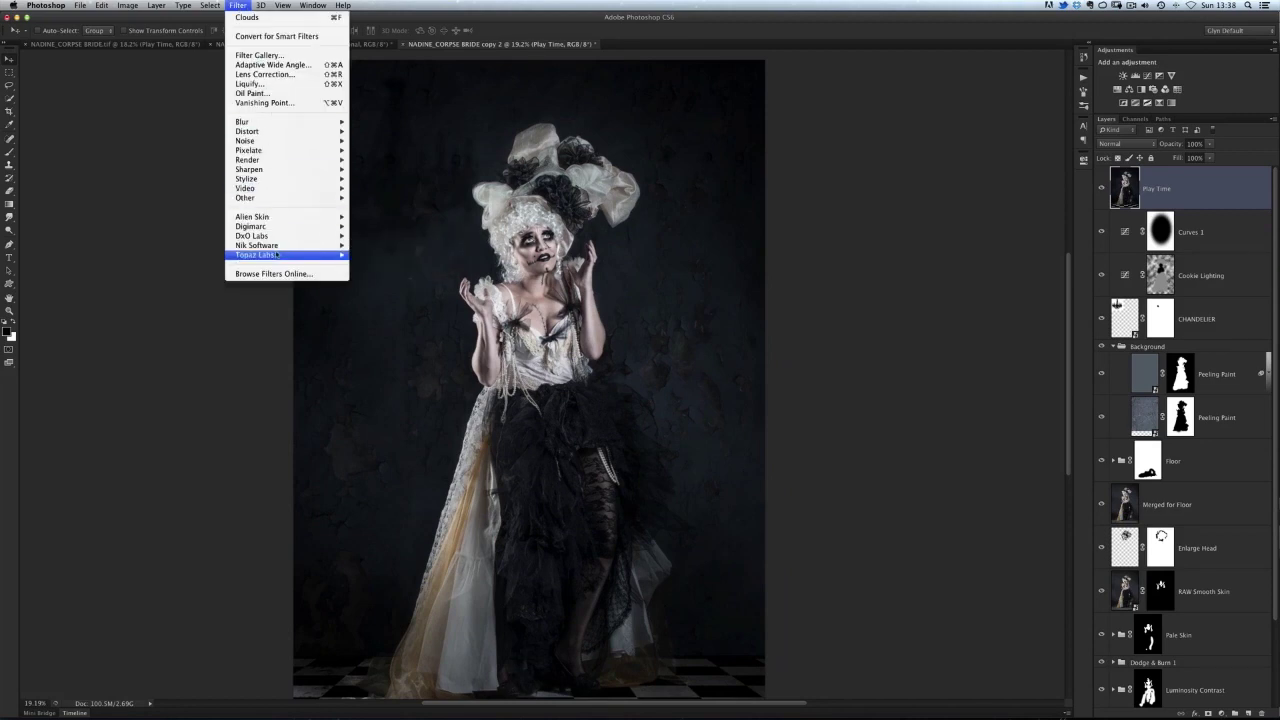
{"action": "left_click", "coordinate": [397, 256]}
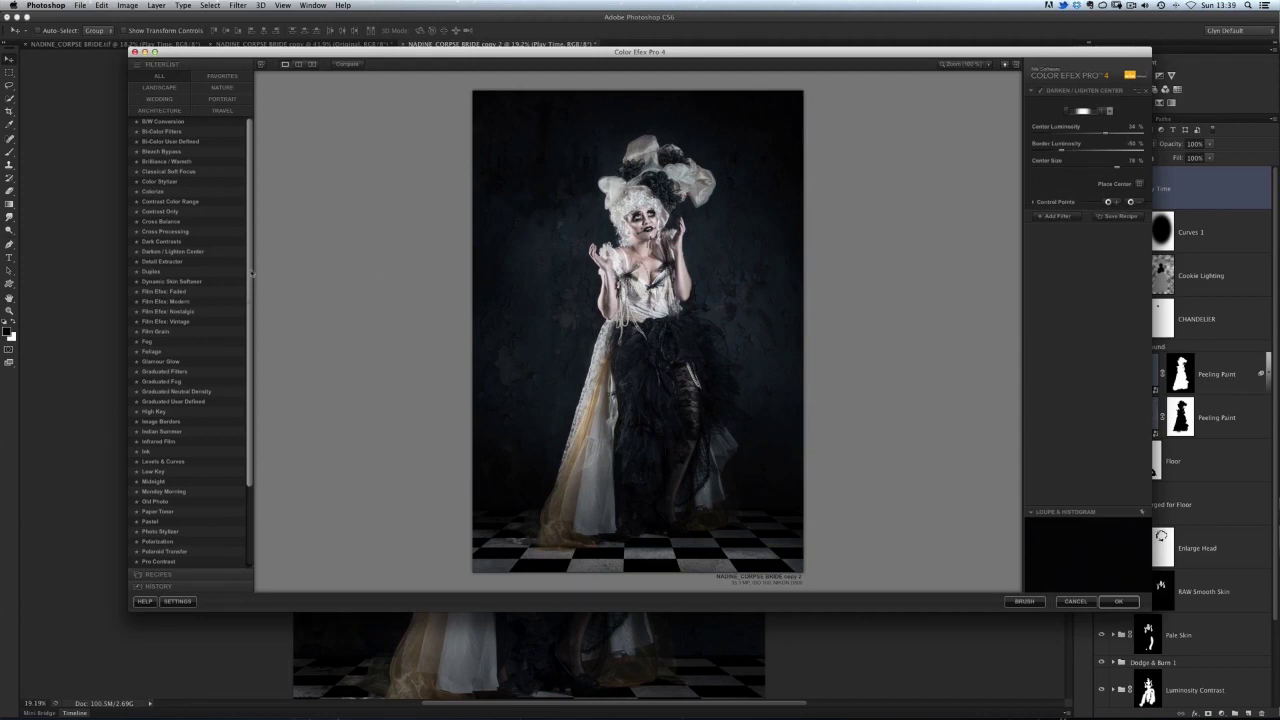
{"action": "left_click_drag", "start_coordinate": [250, 291], "coordinate": [256, 382]}
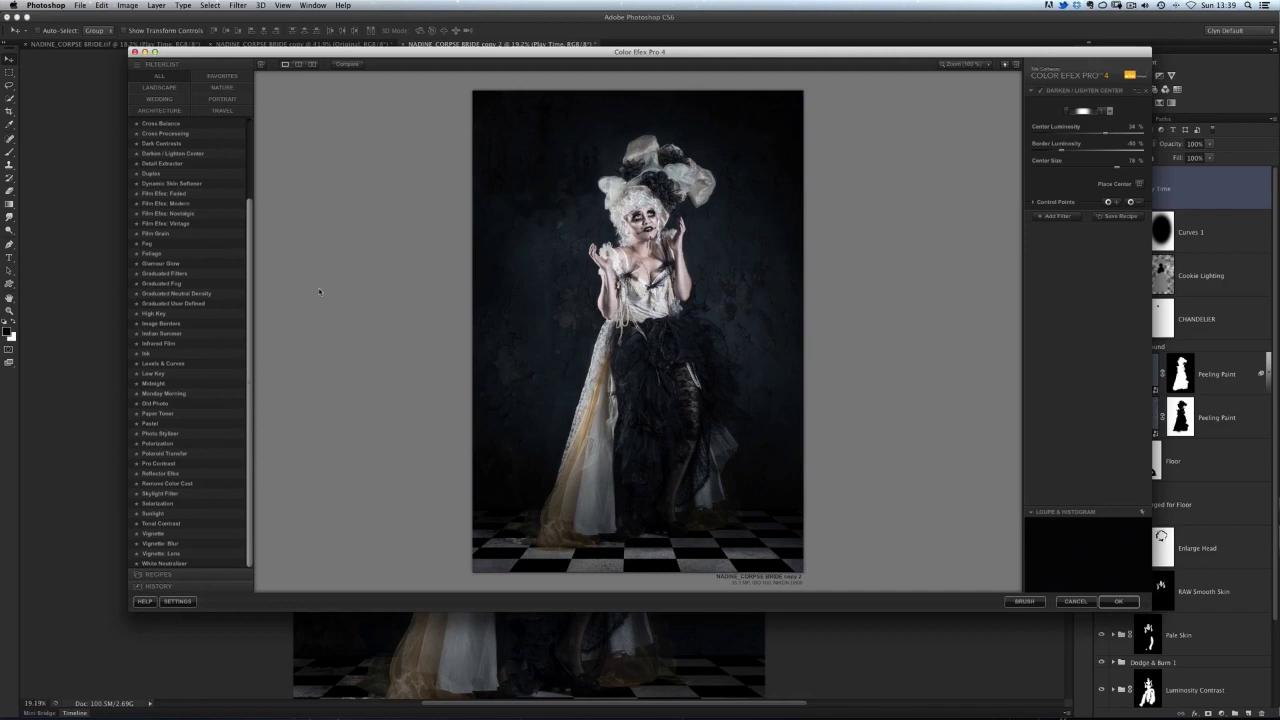
{"action": "left_click", "coordinate": [177, 165]}
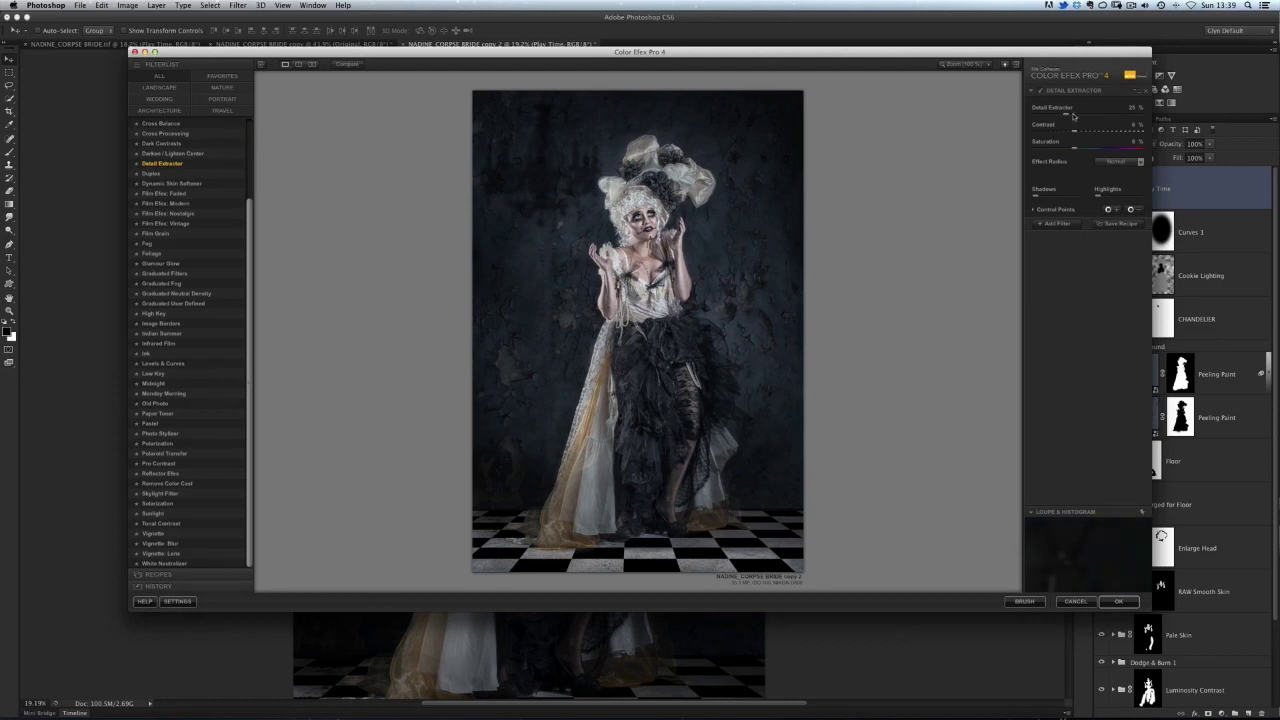
{"action": "left_click", "coordinate": [1121, 601]}
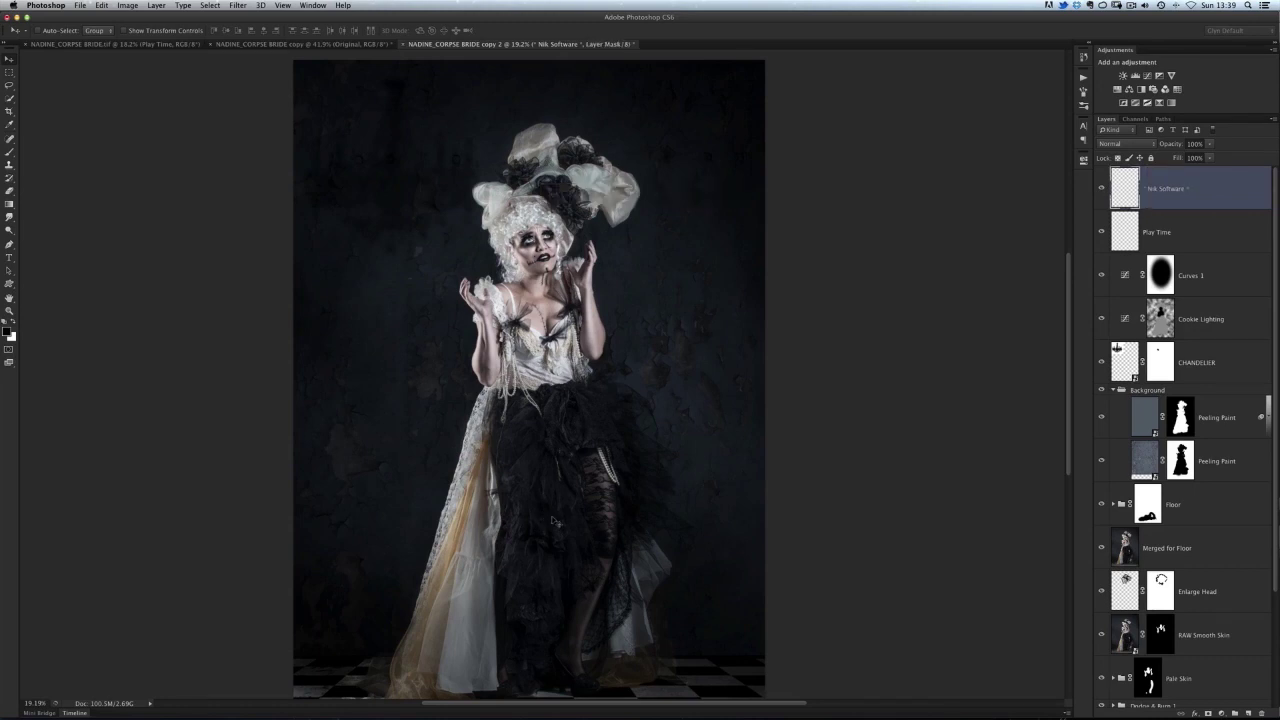
Step: Reduce the Detail Extractor layer's opacity to about 40% and merge it down into the Play Time layer
{"action": "scroll", "coordinate": [576, 427], "scroll_direction": "up", "scroll_amount": 1}
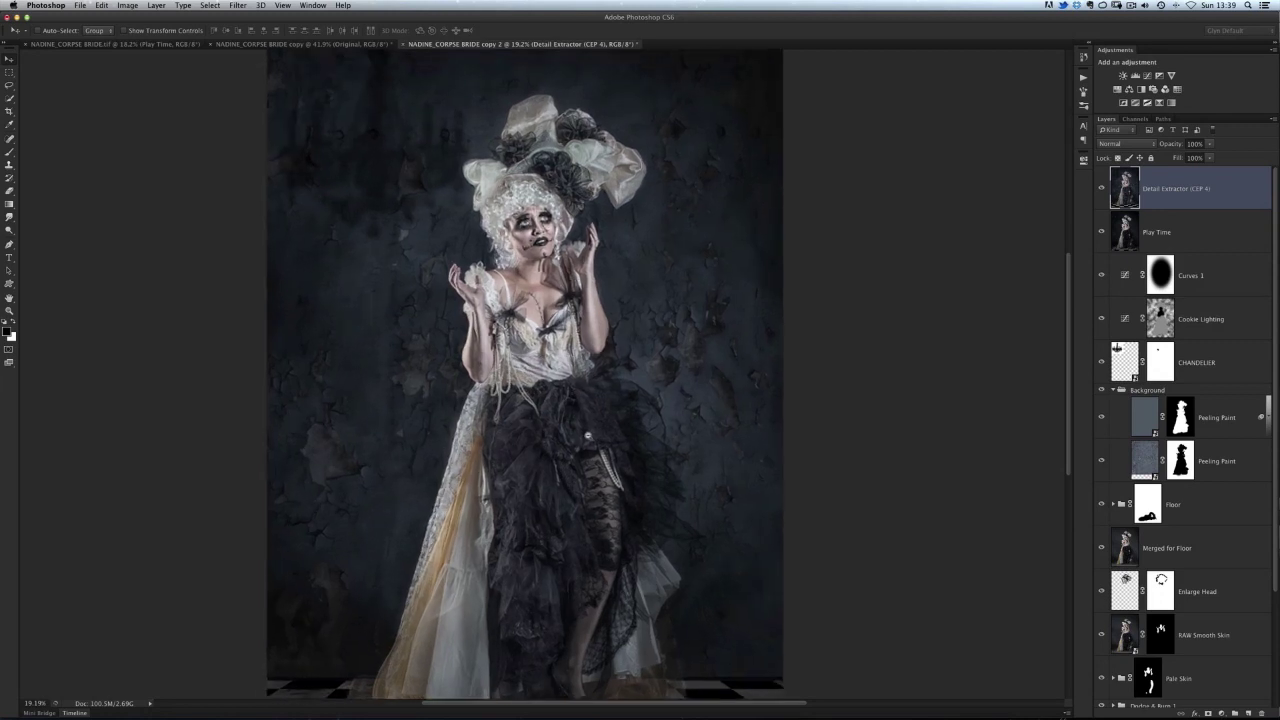
{"action": "left_click", "coordinate": [1101, 188]}
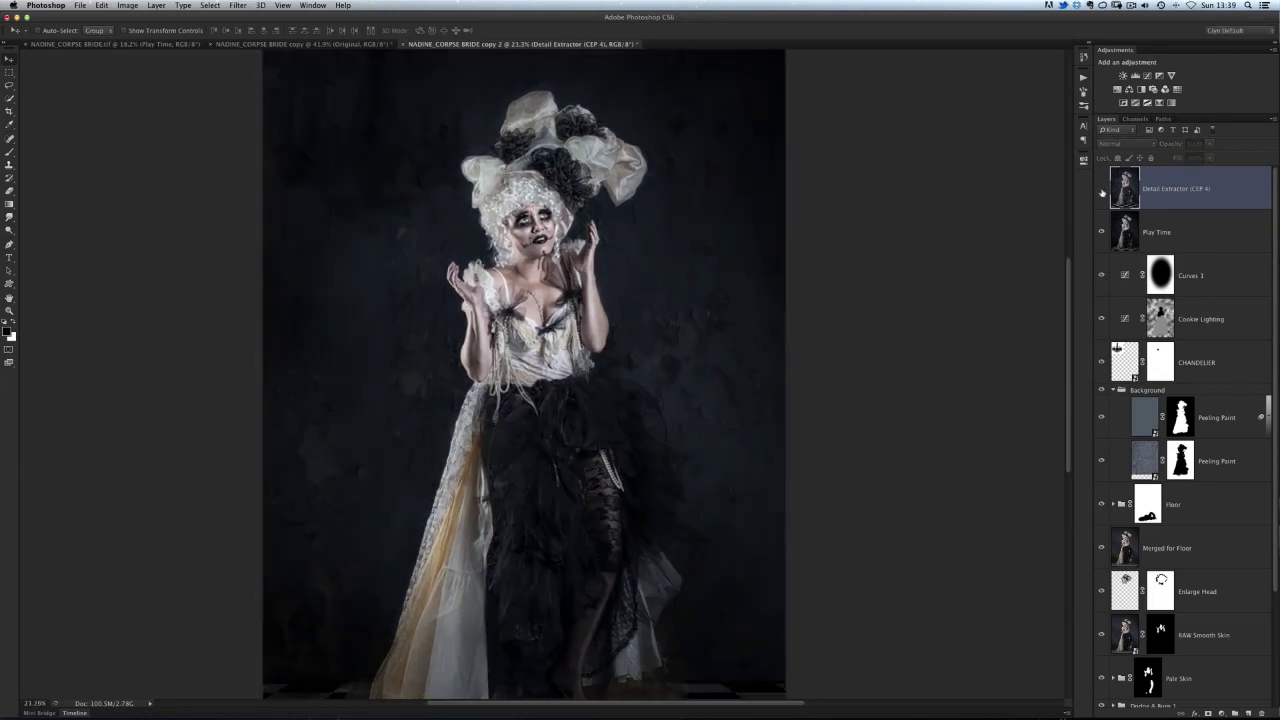
{"action": "left_click", "coordinate": [1102, 190]}
{"action": "left_click_drag", "start_coordinate": [1172, 147], "coordinate": [1141, 143]}
{"action": "left_click", "coordinate": [1102, 190]}
{"action": "left_click", "coordinate": [1102, 190]}
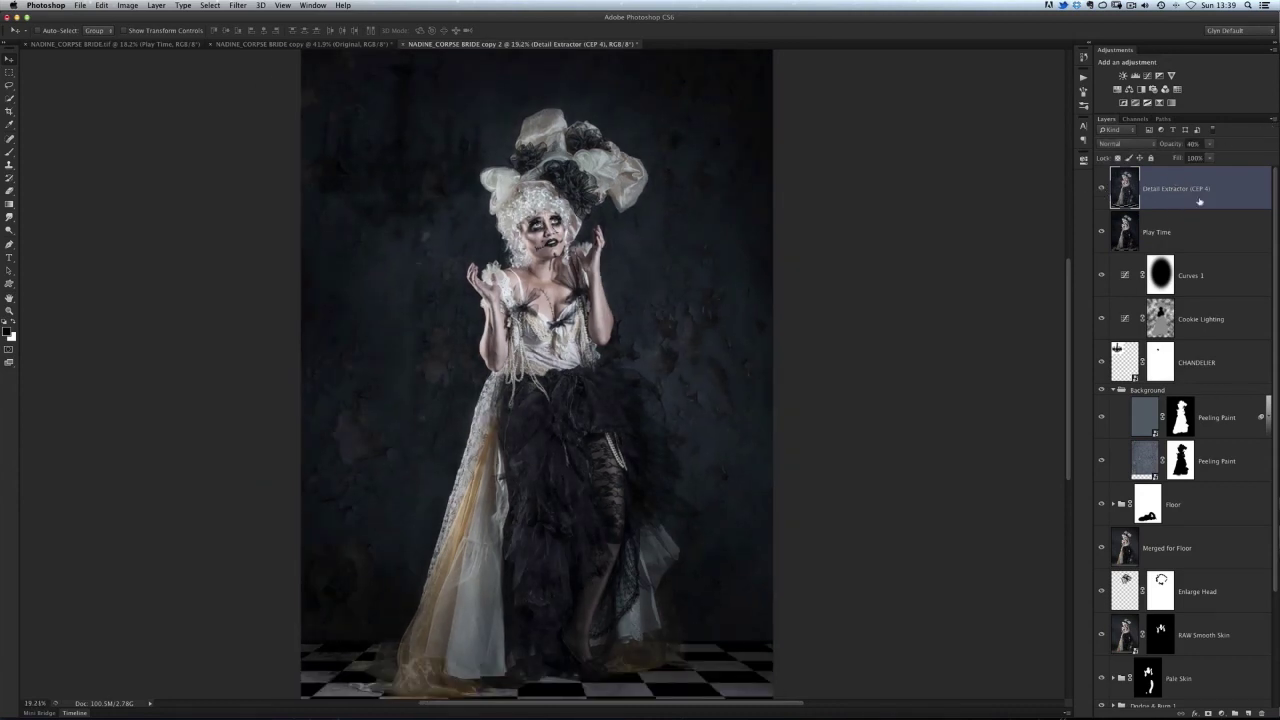
{"action": "left_click", "coordinate": [1272, 119]}
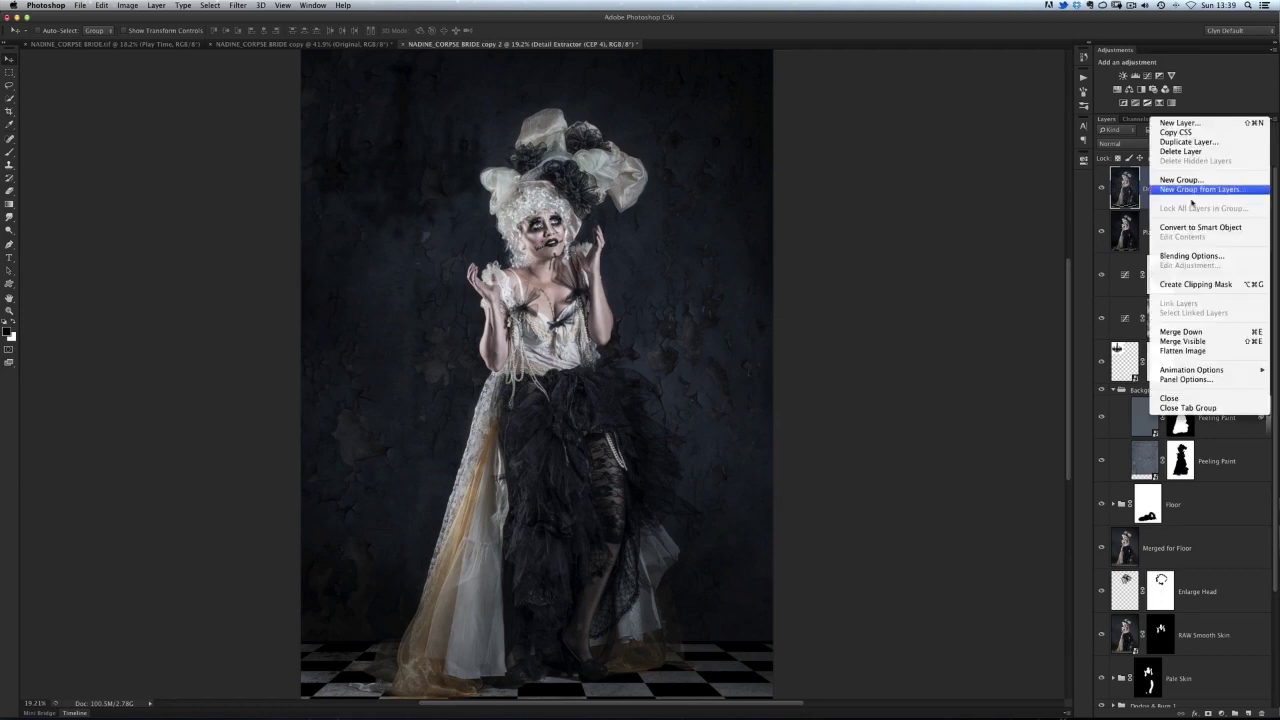
{"action": "left_click", "coordinate": [1183, 332]}
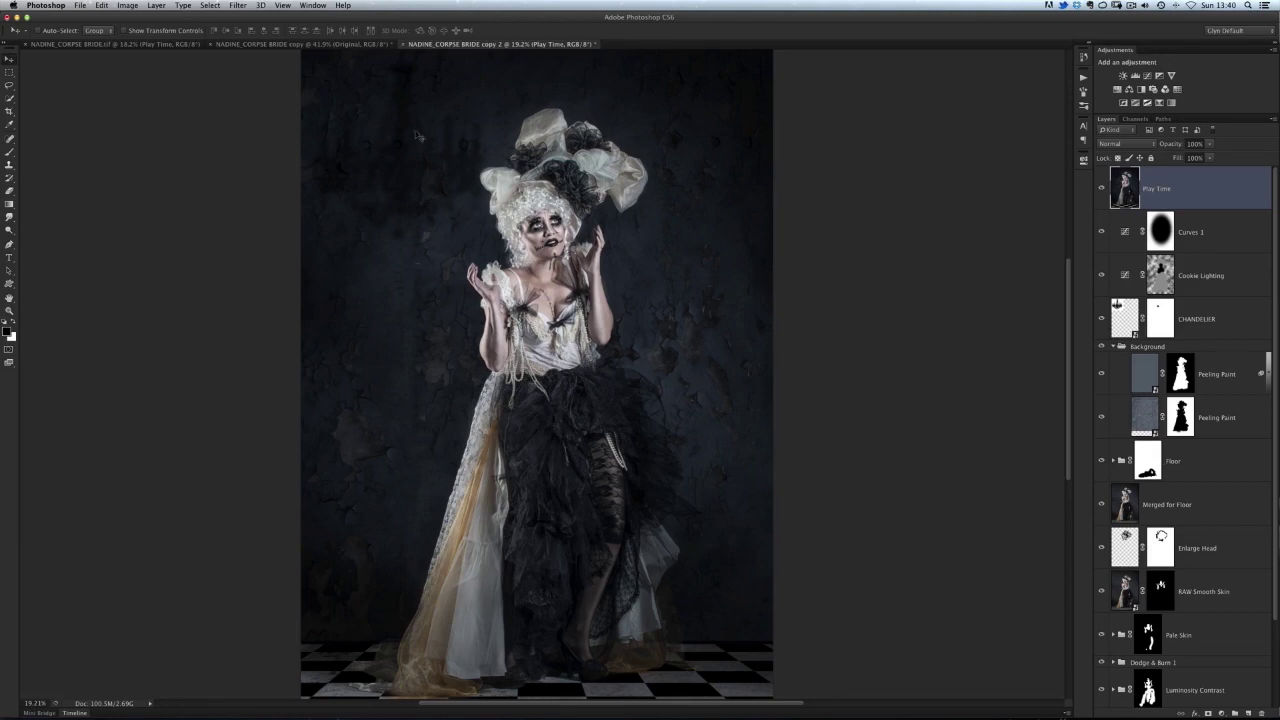
Step: Apply Color Efex Pro 4's Cross Processing filter to the Play Time layer with method Y02
{"action": "left_click", "coordinate": [238, 6]}
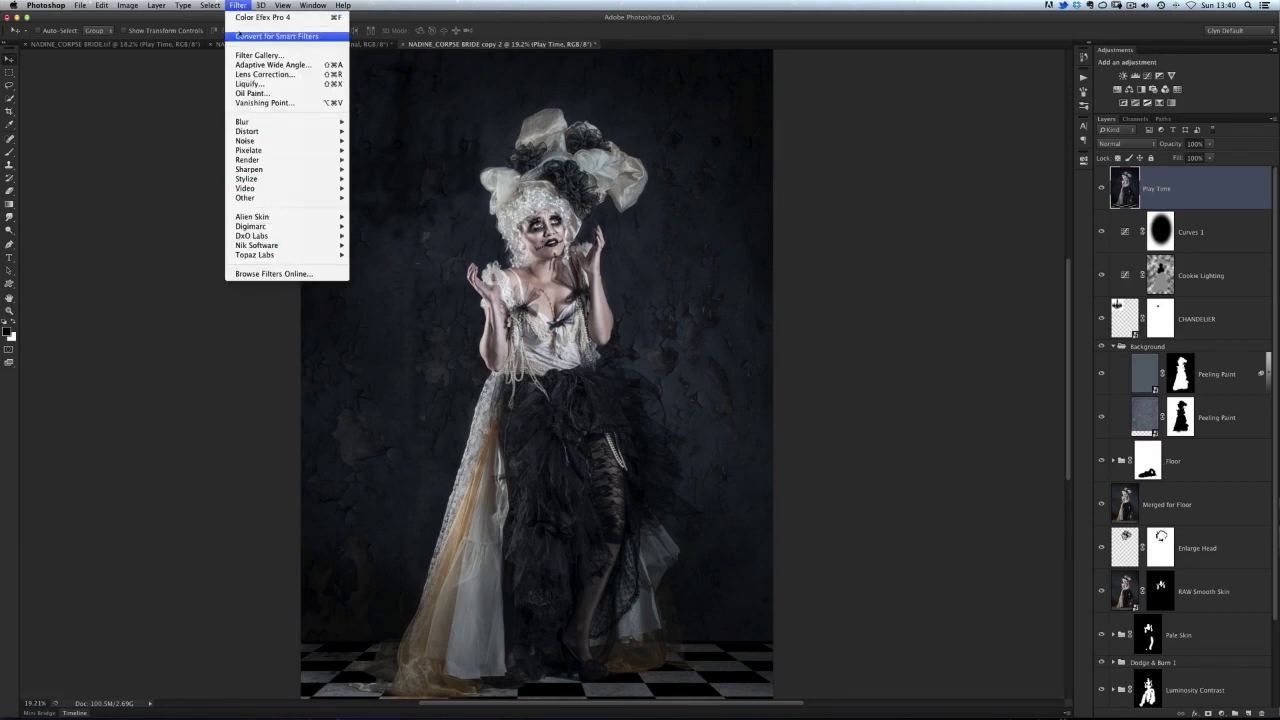
{"action": "mouse_move", "coordinate": [275, 245]}
{"action": "left_click", "coordinate": [381, 255]}
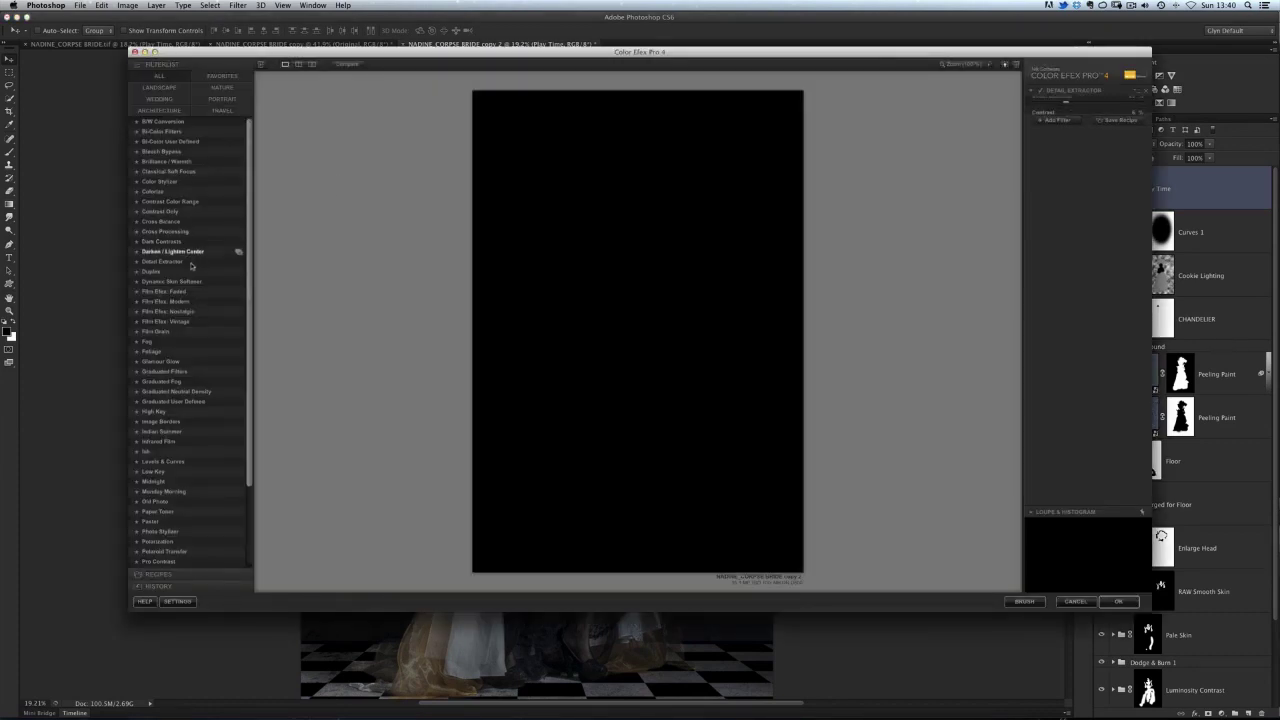
{"action": "left_click", "coordinate": [172, 232]}
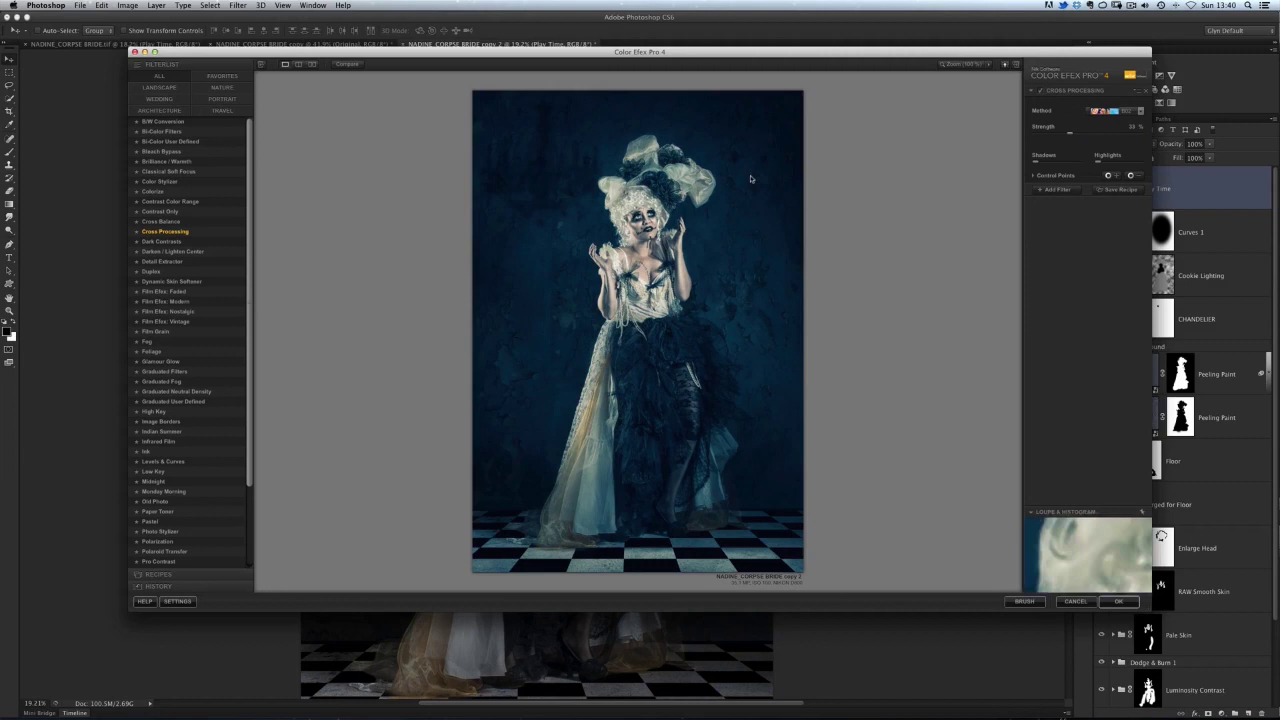
{"action": "left_click", "coordinate": [1125, 110]}
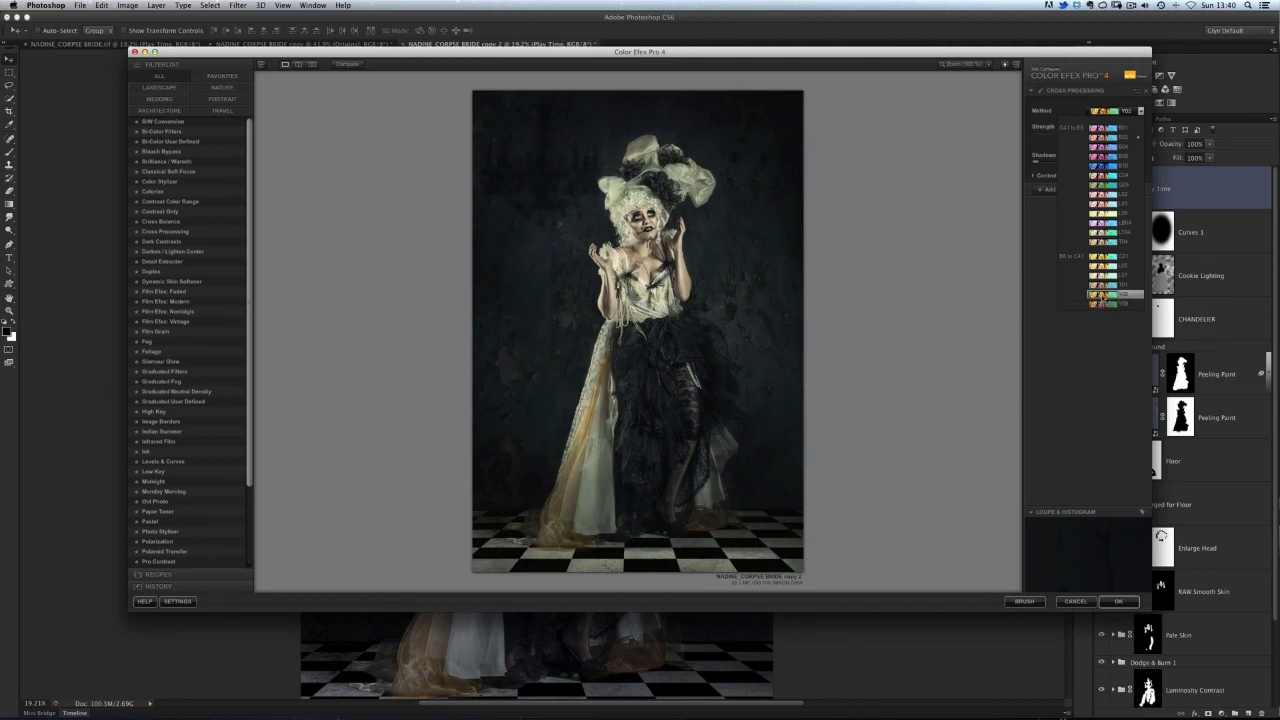
{"action": "left_click", "coordinate": [1105, 296]}
{"action": "left_click", "coordinate": [1118, 601]}
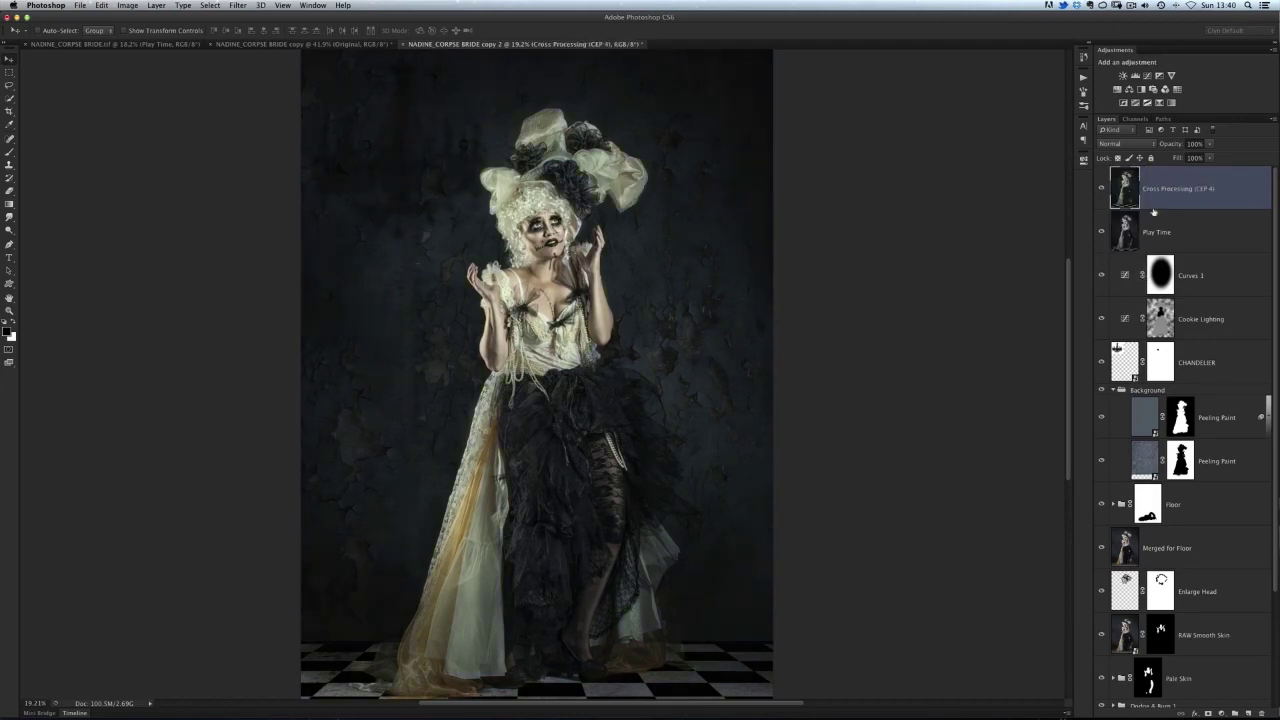
Step: Compare the image with and without the Cross Processing layer, ending with that layer hidden
{"action": "left_click", "coordinate": [1101, 190]}
{"action": "left_click", "coordinate": [1101, 191]}
{"action": "left_click", "coordinate": [1101, 191]}
{"action": "left_click", "coordinate": [1101, 191]}
{"action": "left_click", "coordinate": [1101, 191]}
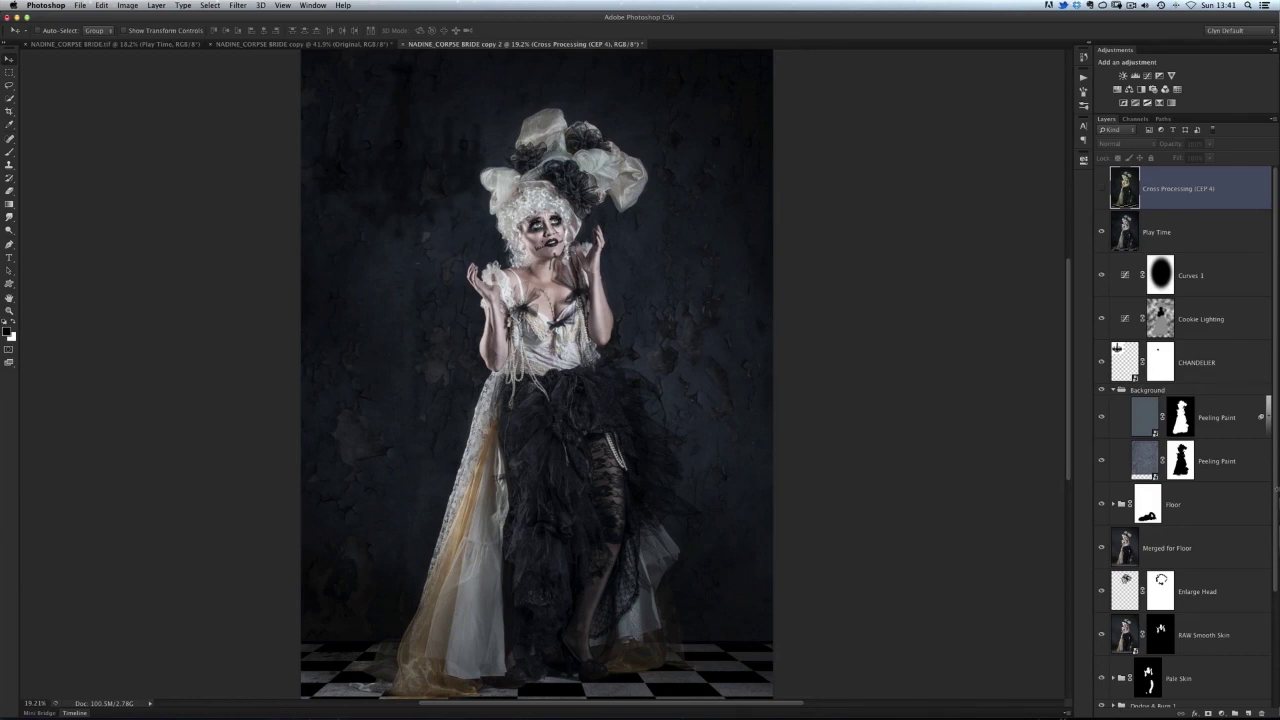
Step: Show only the Original layer at the base of the stack to view the unedited photo
{"action": "scroll", "coordinate": [1269, 603], "scroll_direction": "down", "scroll_amount": 3}
{"action": "scroll", "coordinate": [1269, 603], "scroll_direction": "down", "scroll_amount": 1}
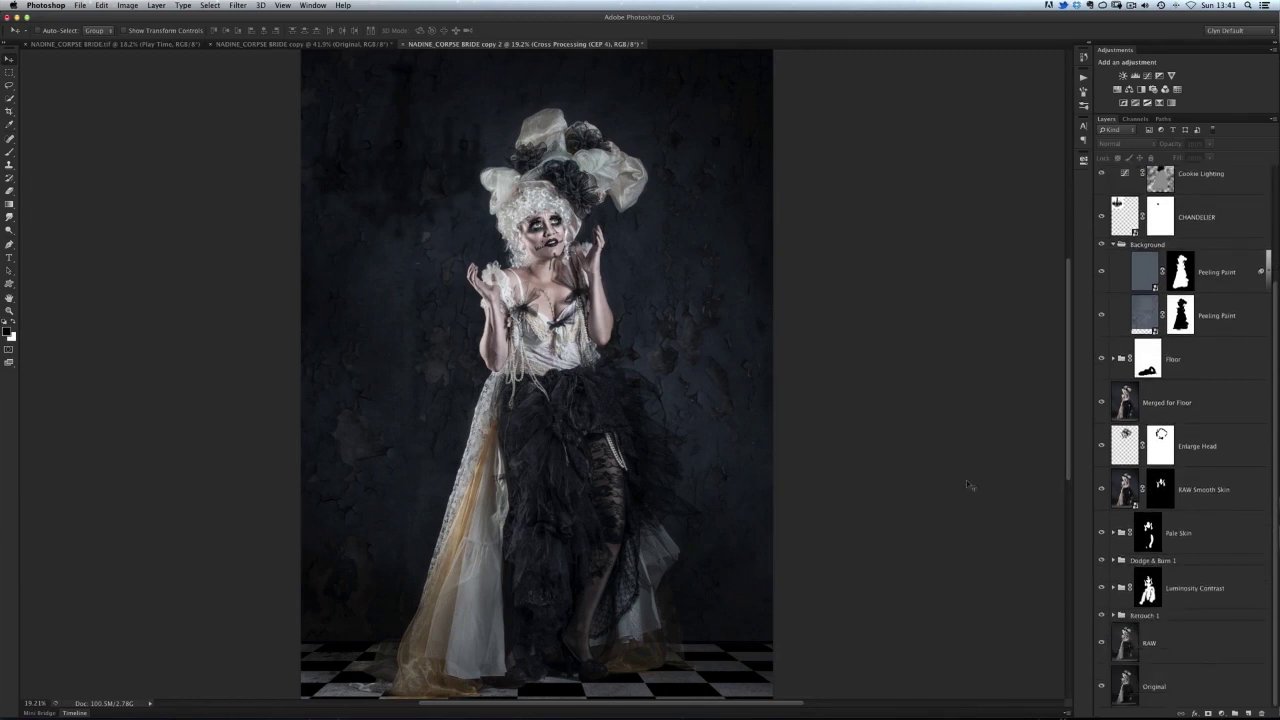
{"action": "left_click", "coordinate": [1103, 693], "text": "alt"}
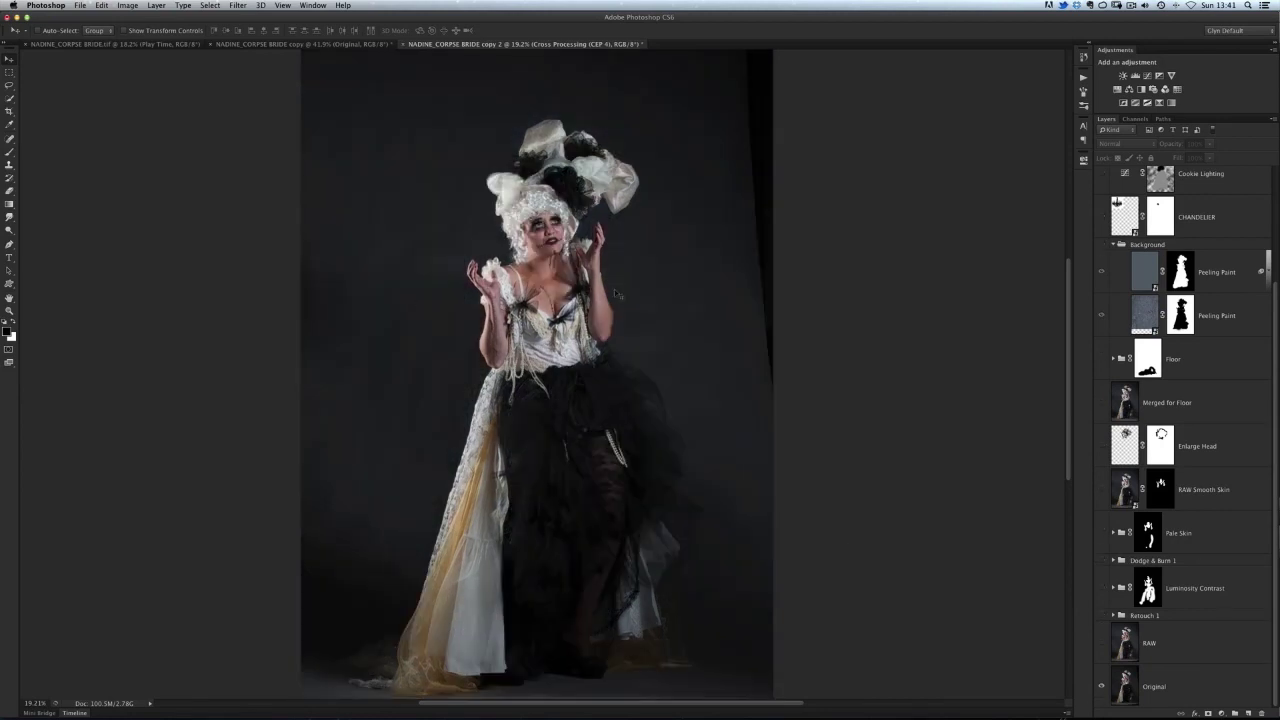
Step: Show the layers and groups from RAW up to RAW Smooth Skin one by one, toggling Luminosity Contrast to compare its effect
{"action": "left_click", "coordinate": [1103, 643]}
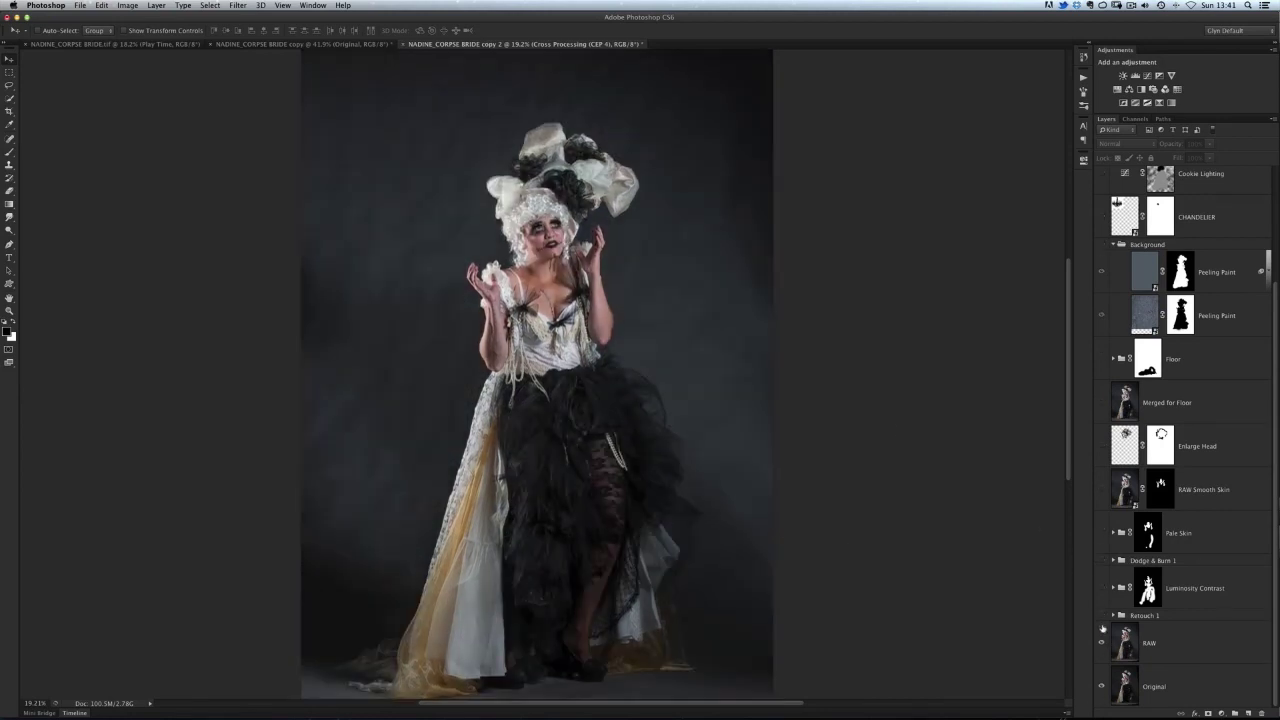
{"action": "left_click", "coordinate": [1103, 617]}
{"action": "left_click", "coordinate": [1102, 589]}
{"action": "left_click", "coordinate": [1102, 590]}
{"action": "left_click", "coordinate": [1102, 590]}
{"action": "left_click", "coordinate": [1103, 590]}
{"action": "left_click", "coordinate": [1103, 590]}
{"action": "left_click", "coordinate": [1102, 533]}
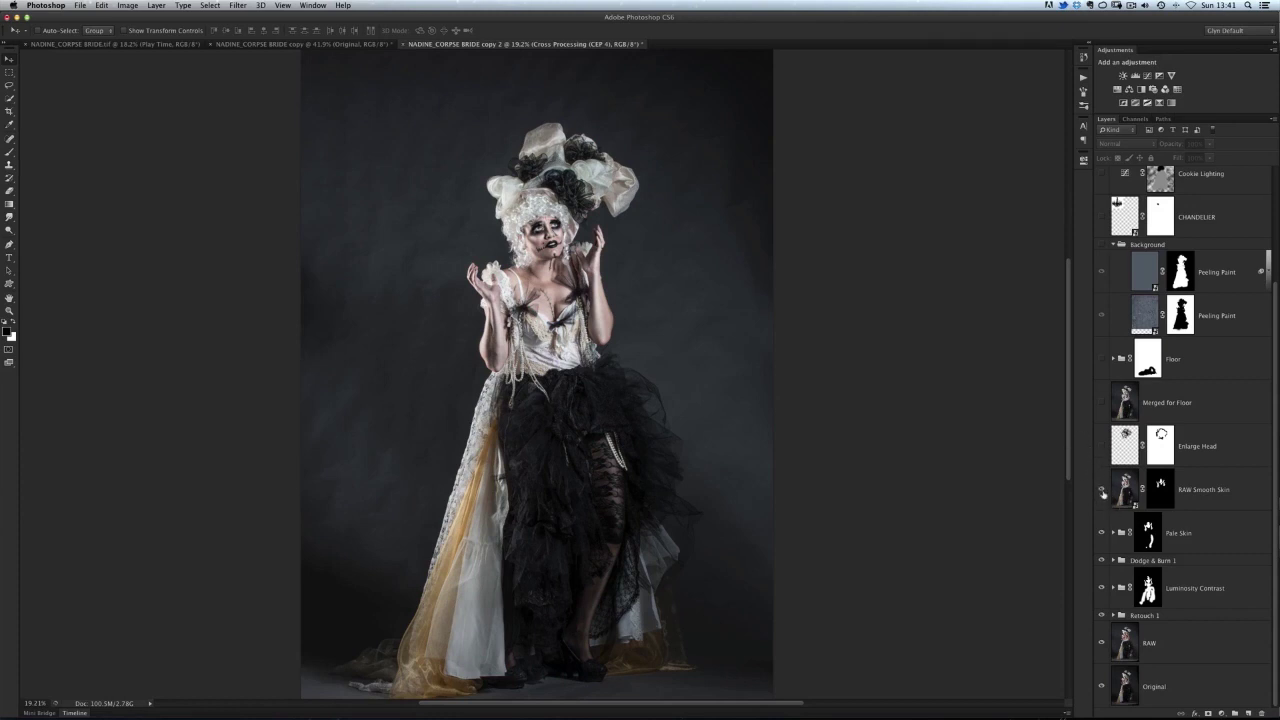
Step: Show the Enlarge Head and Merged for Floor layers, followed by the Floor group and the Background group with both Peeling Paint textures
{"action": "left_click", "coordinate": [1102, 447]}
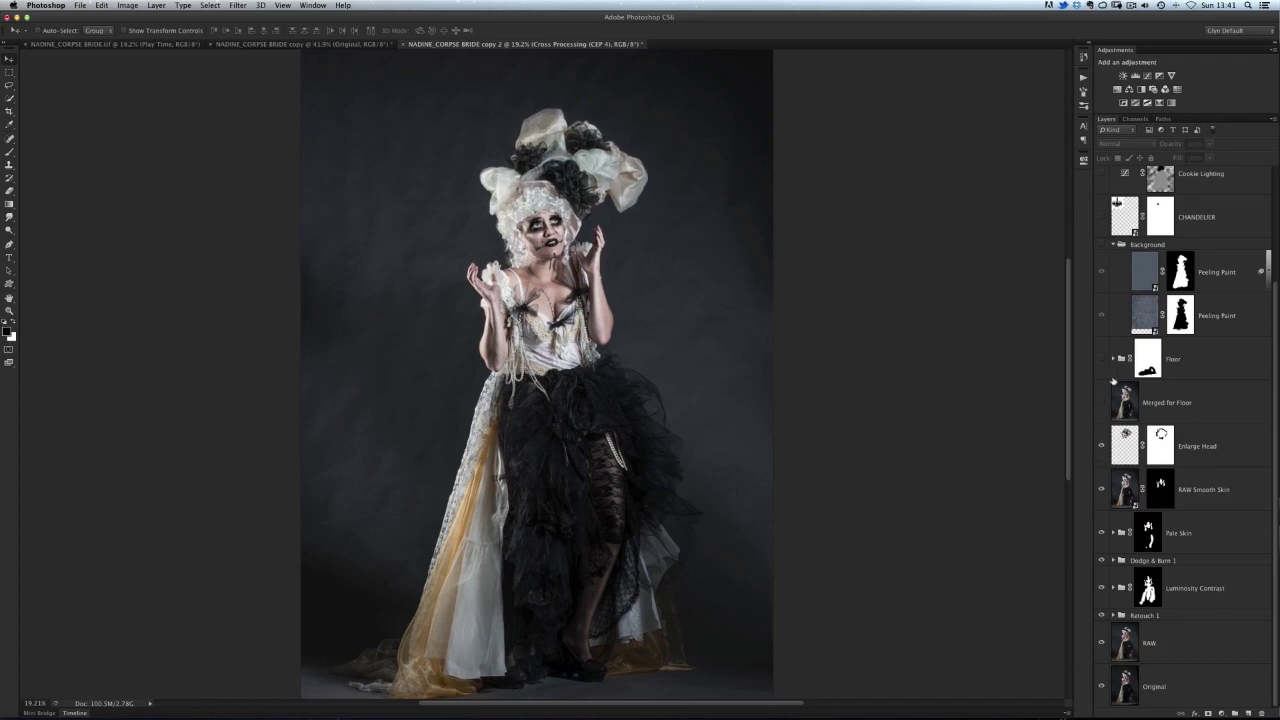
{"action": "left_click", "coordinate": [1102, 403]}
{"action": "left_click", "coordinate": [1102, 359]}
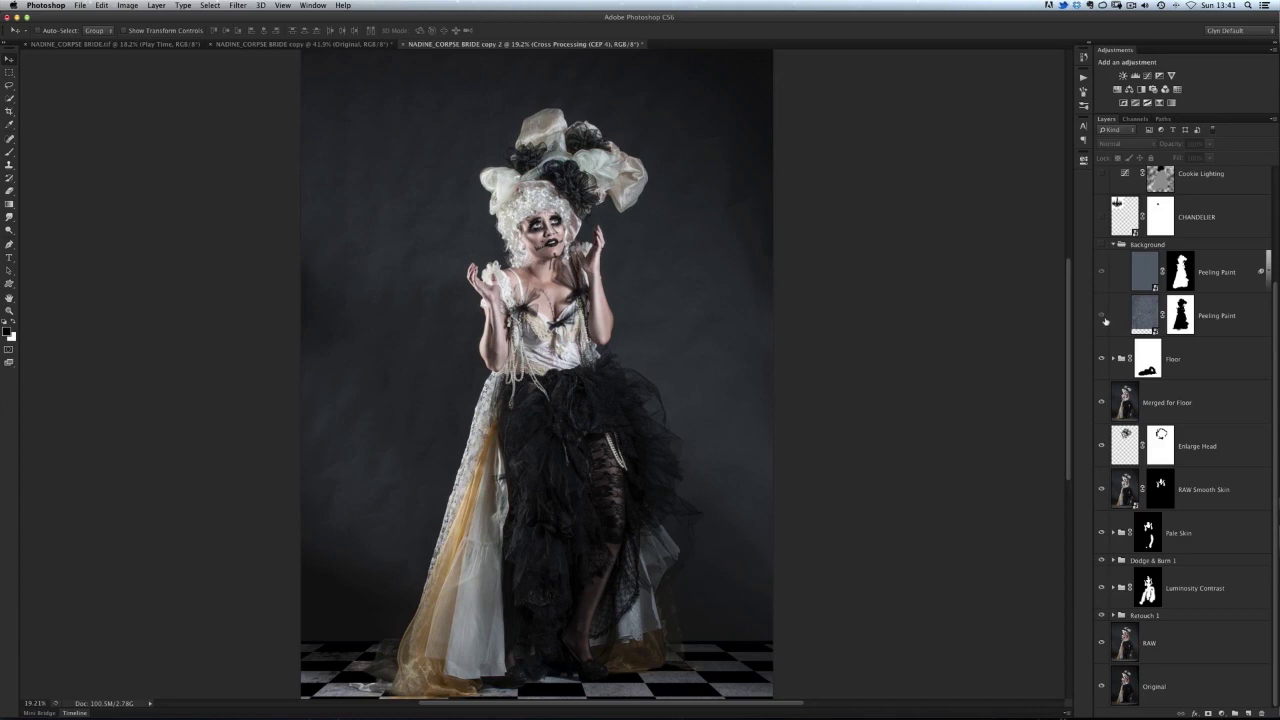
{"action": "left_click", "coordinate": [1102, 312]}
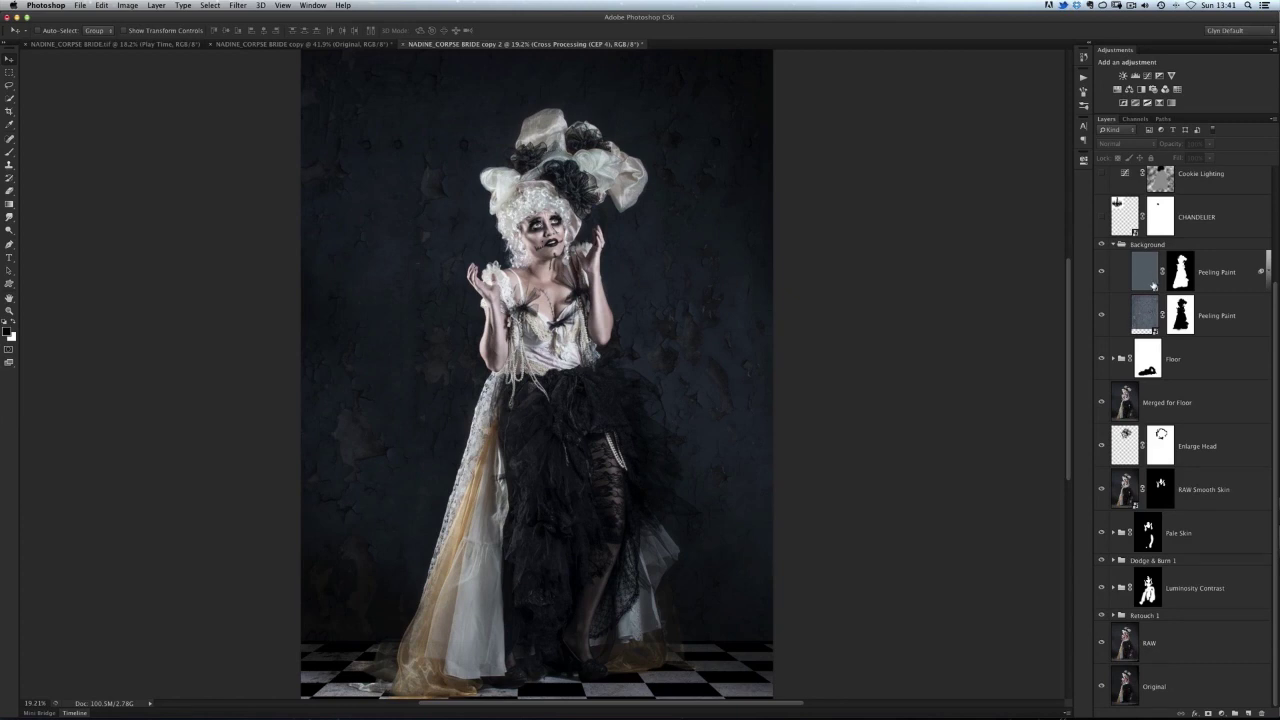
Step: Show the CHANDELIER, Cookie Lighting, Curves 1 and Play Time layers, and switch to the corpse bride TIF document to view it
{"action": "scroll", "coordinate": [1112, 314], "scroll_direction": "up", "scroll_amount": 3}
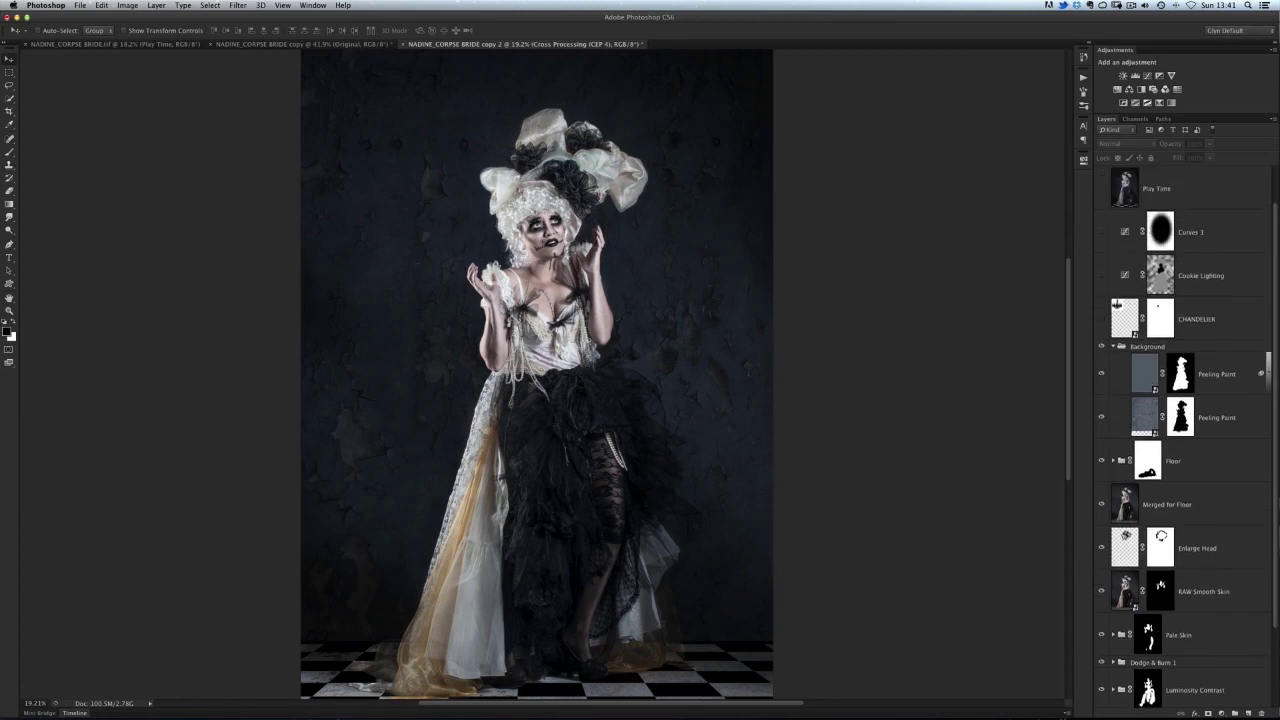
{"action": "left_click", "coordinate": [1103, 320]}
{"action": "left_click", "coordinate": [1101, 276]}
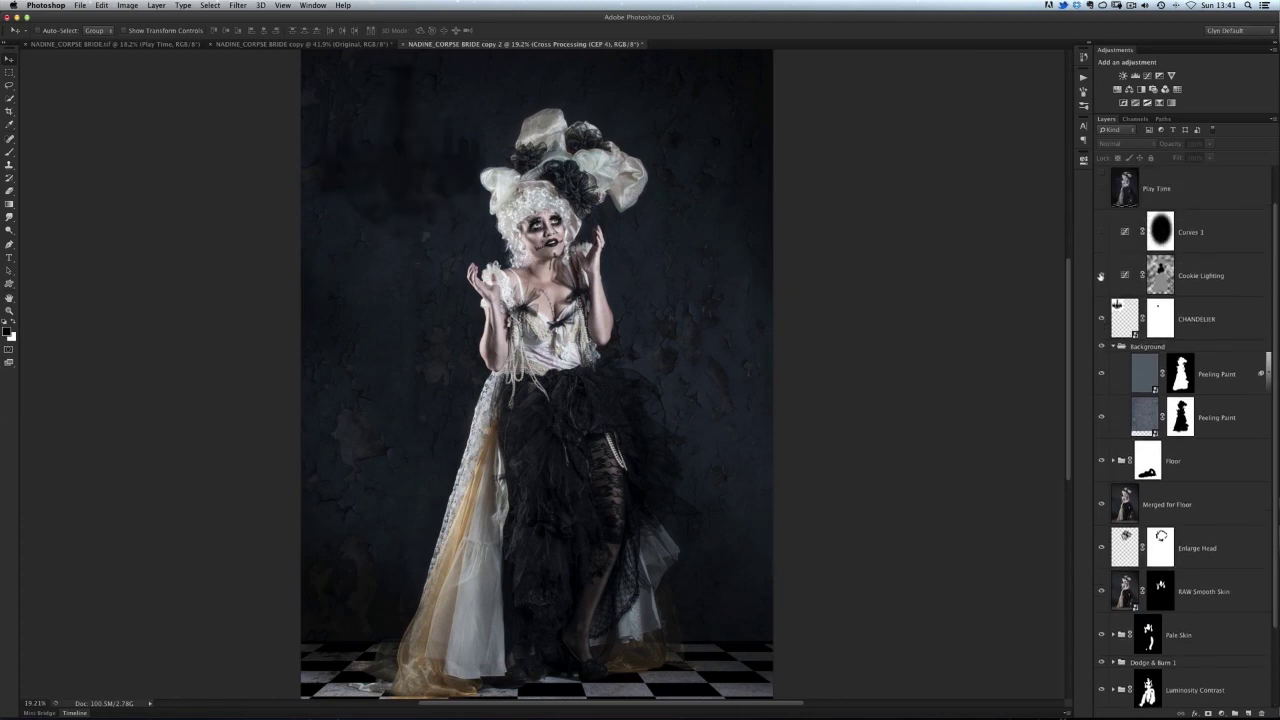
{"action": "left_click", "coordinate": [1102, 232]}
{"action": "left_click", "coordinate": [1101, 189]}
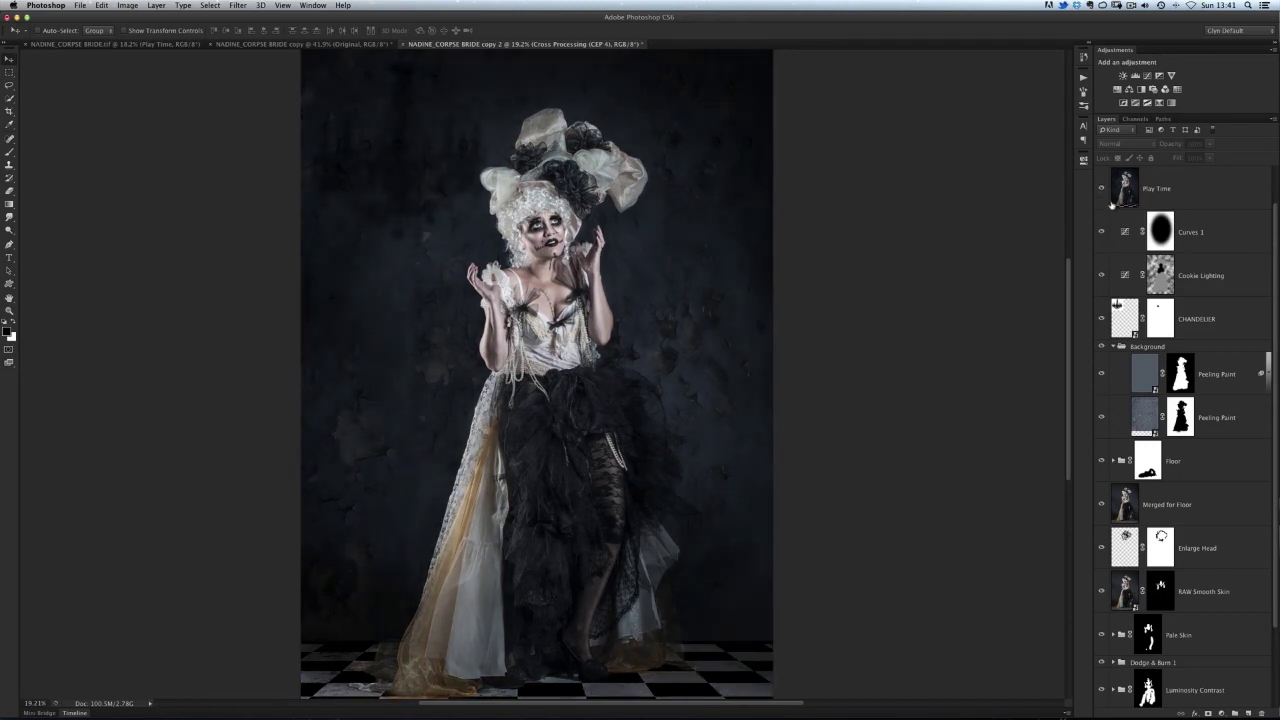
{"action": "left_click", "coordinate": [145, 45]}
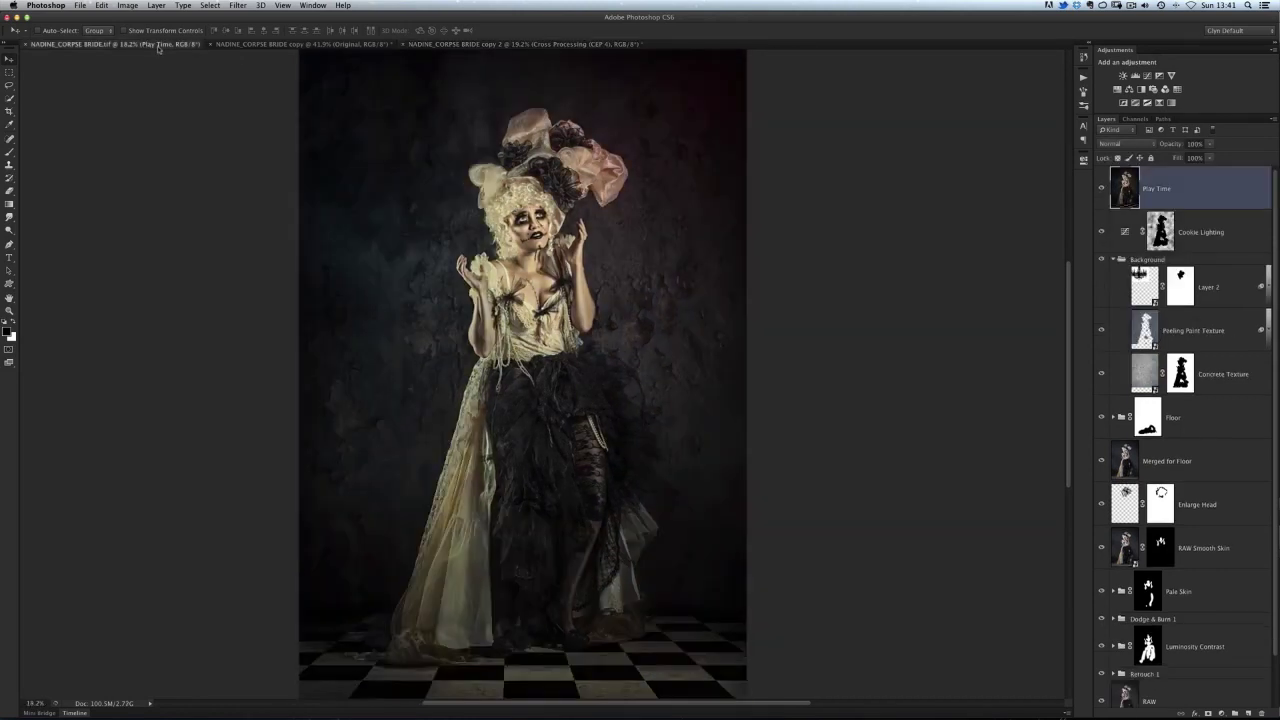